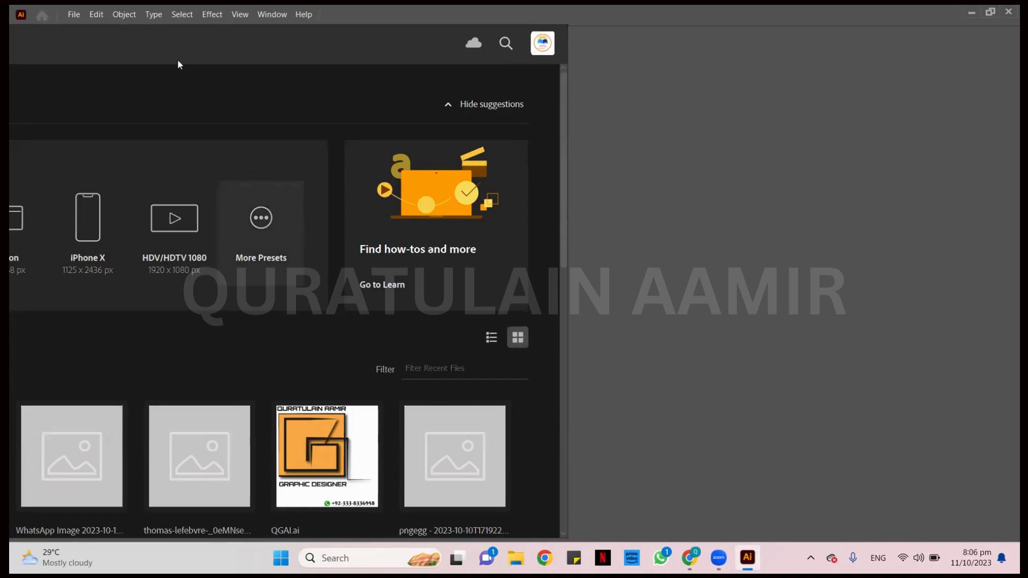
Quit Illustrator and dismiss the warning that it is still quitting
click(1008, 11)
double_click(144, 268)
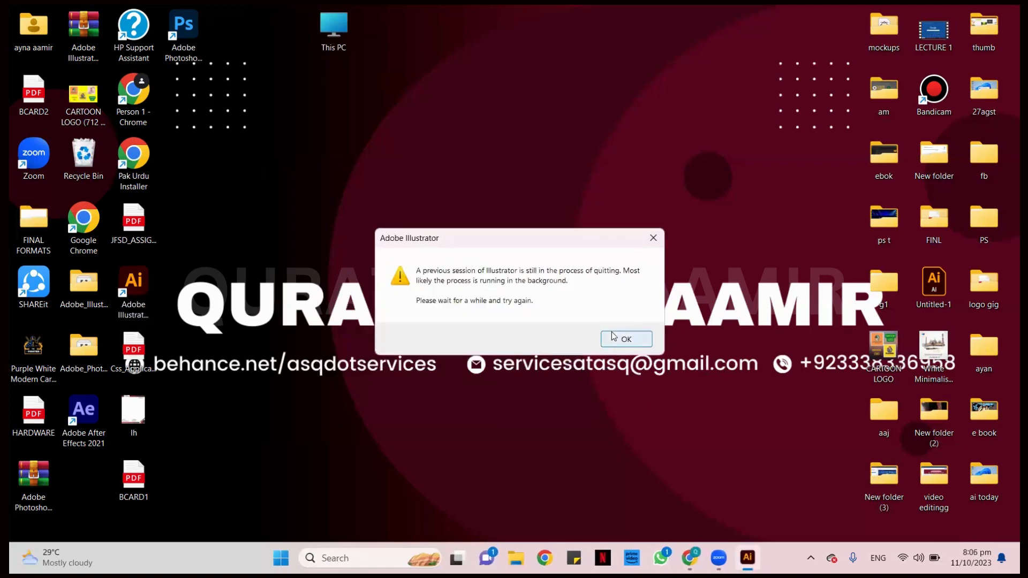
click(653, 238)
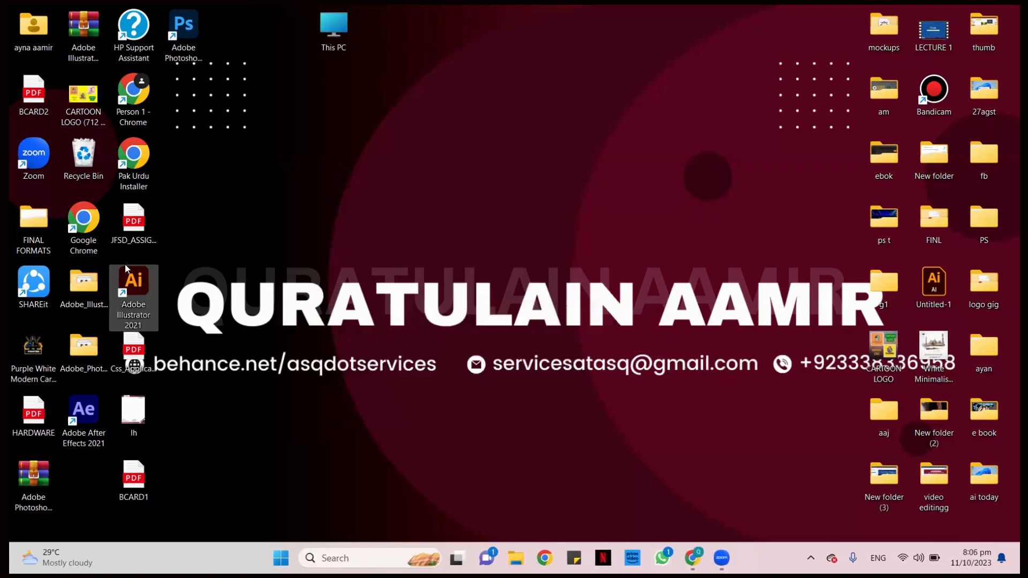
Refresh the Windows desktop a few times, then relaunch Adobe Illustrator 2021
right_click(546, 156)
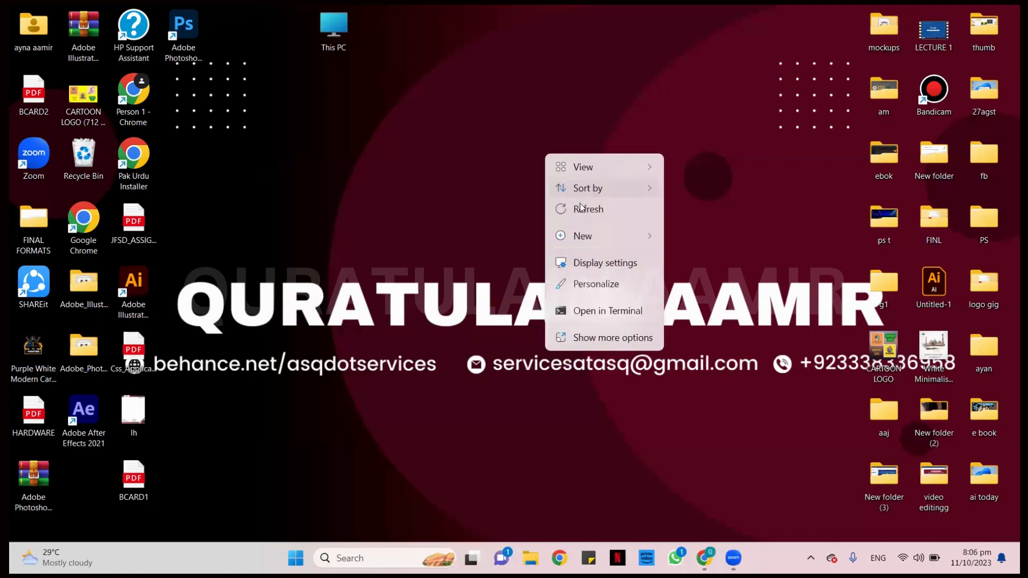
click(581, 211)
right_click(488, 135)
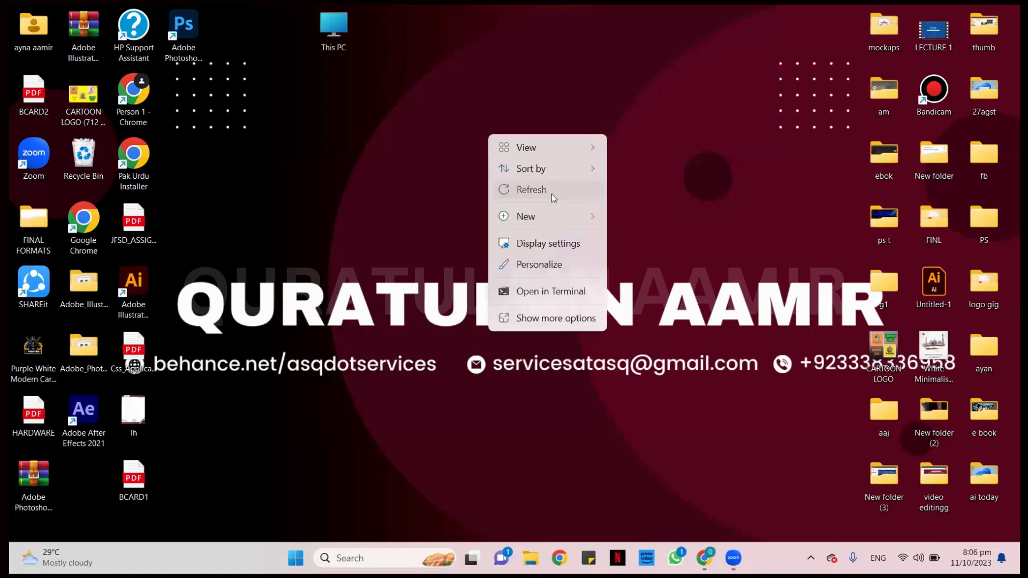
click(552, 195)
right_click(535, 194)
click(535, 195)
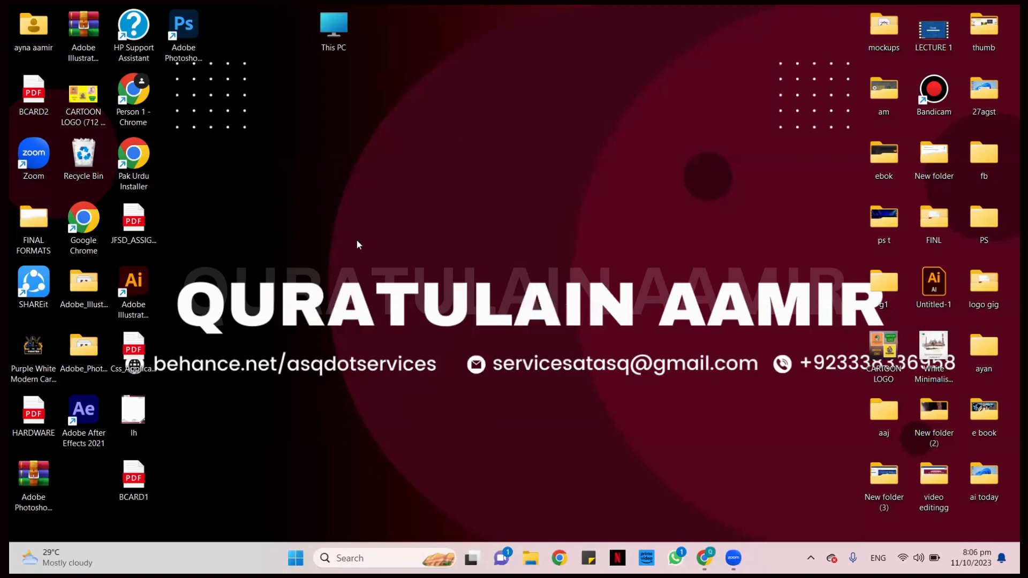
double_click(137, 287)
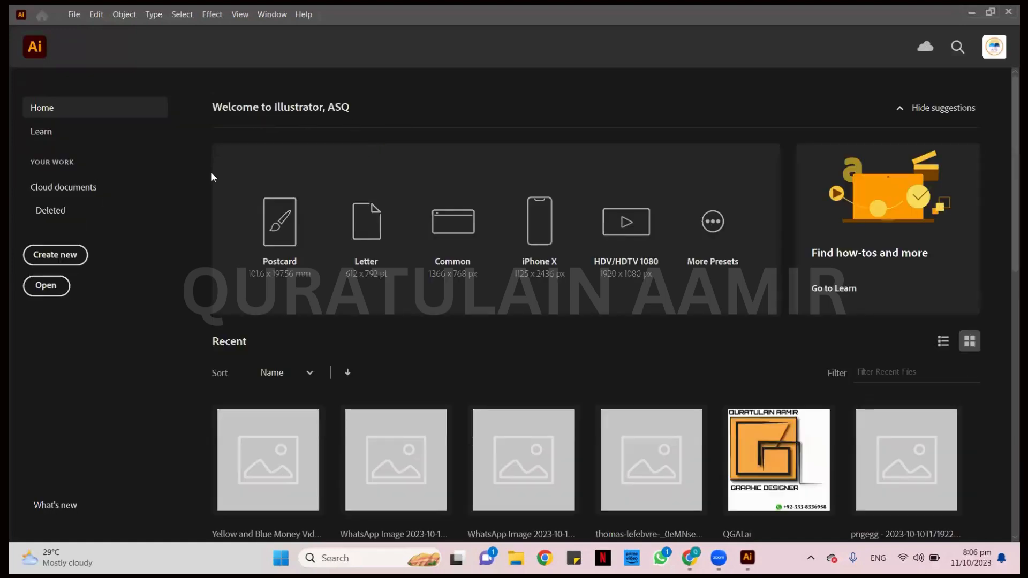
Start a new document named 'lecture 3' with units set to Pixels
click(56, 256)
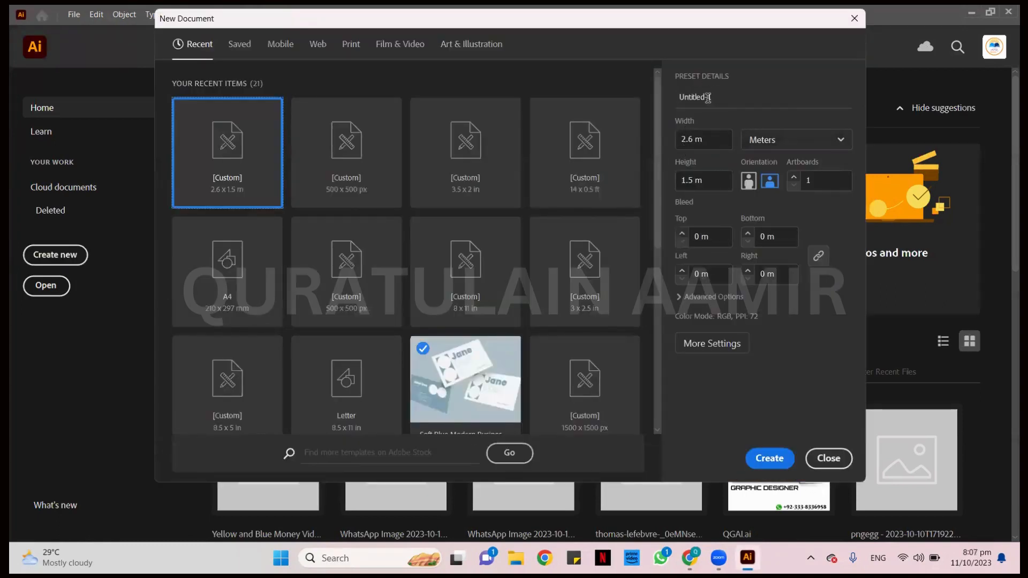
click(708, 98)
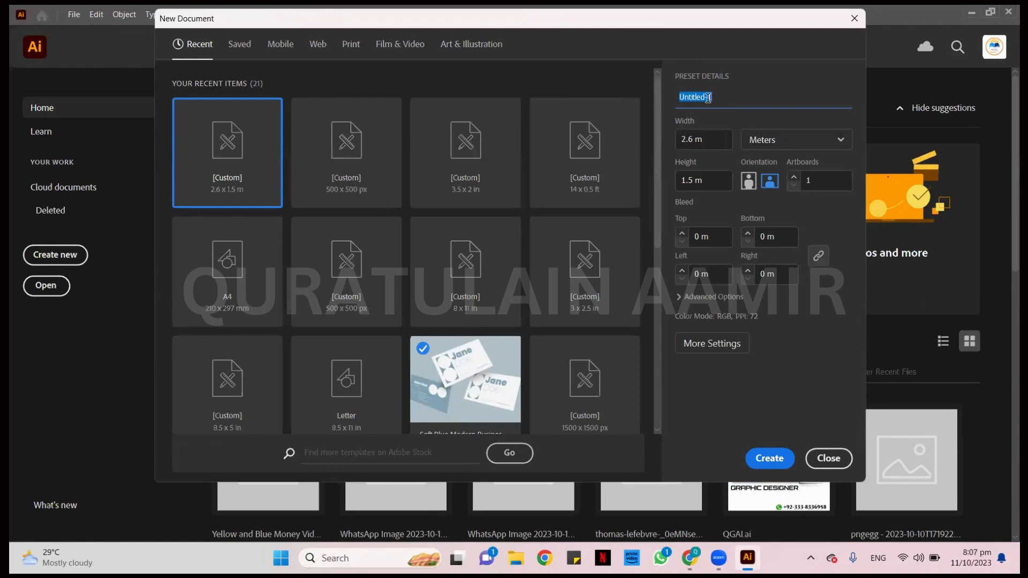
text(lecture 3)
click(844, 140)
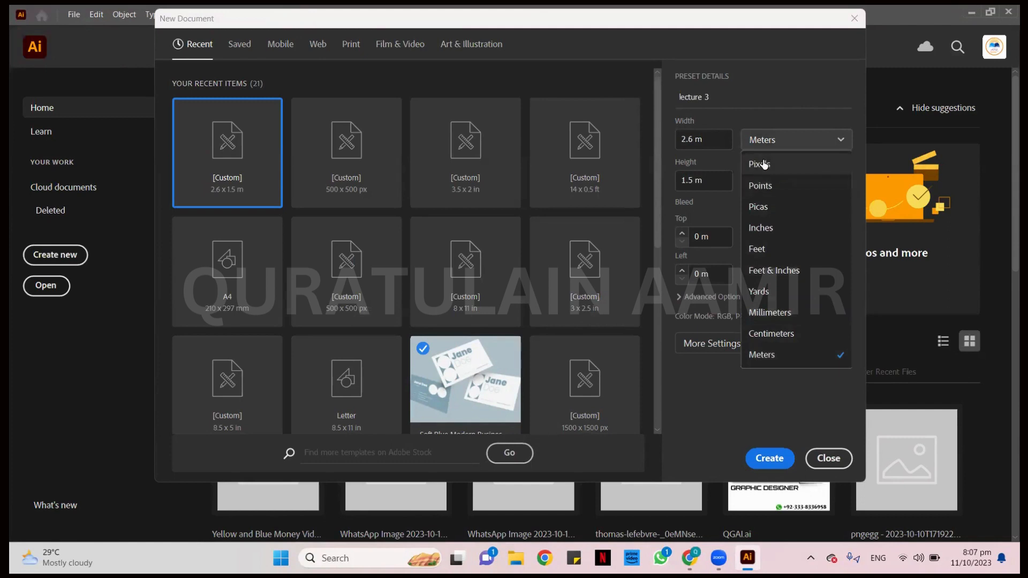
click(764, 165)
click(825, 140)
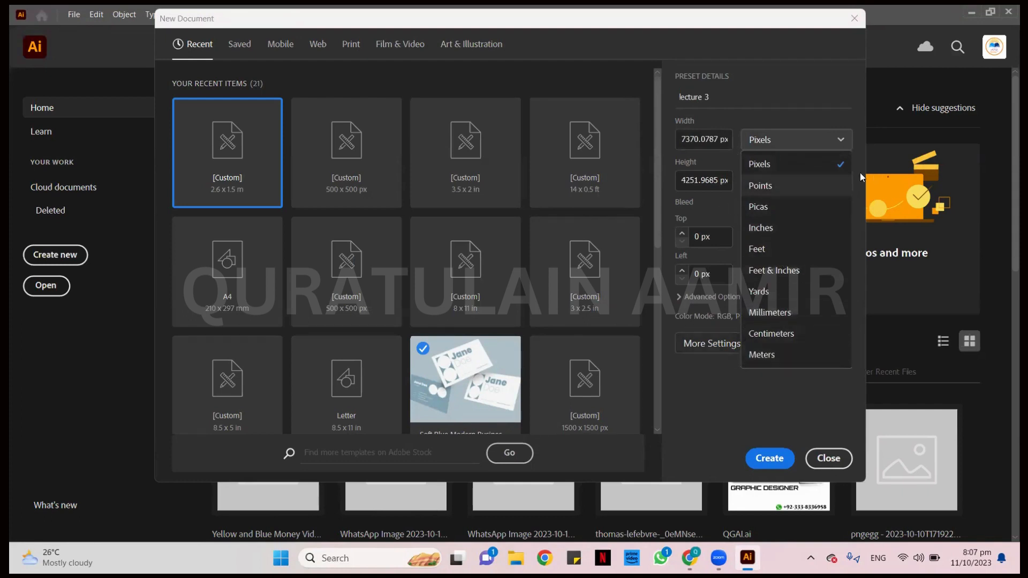
click(825, 81)
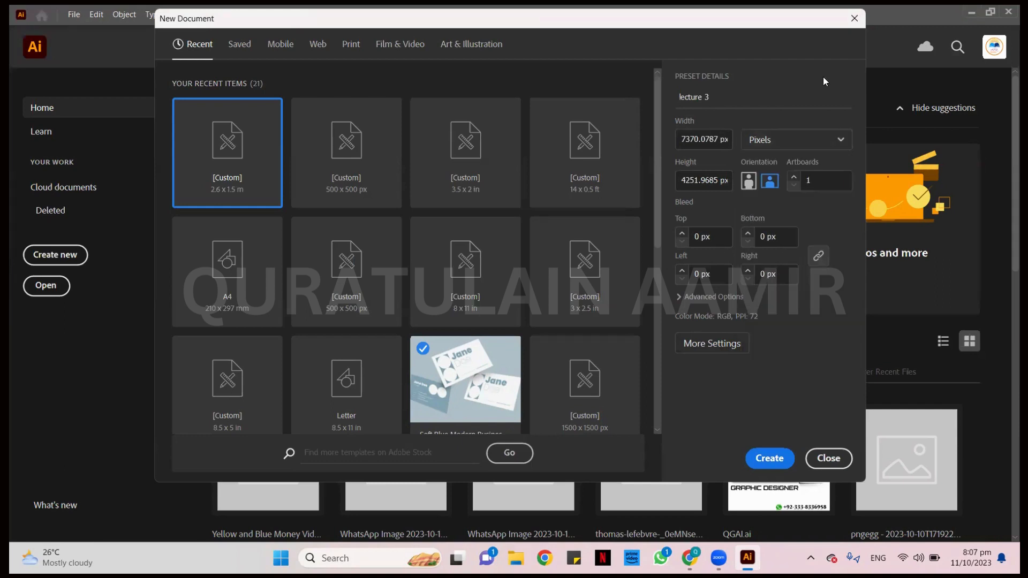
click(840, 140)
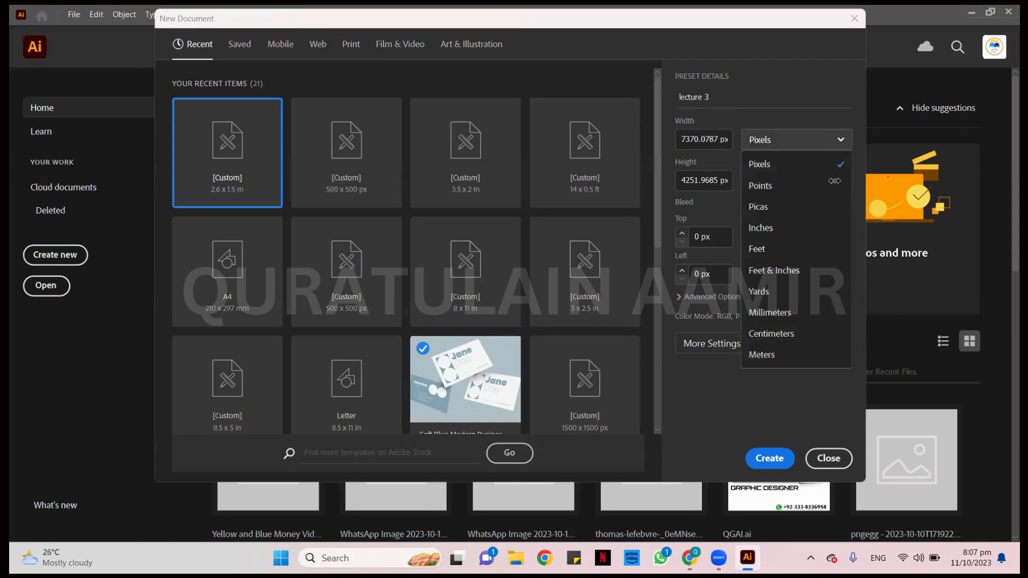
click(673, 207)
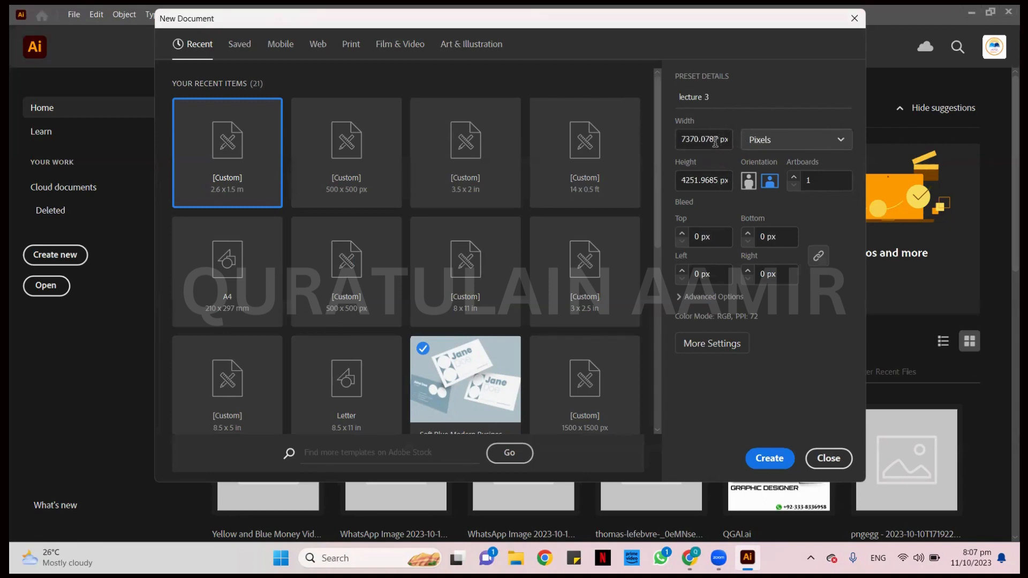
Set width and height to 500 px and create the document
click(704, 139)
double_click(713, 139)
text(500)
double_click(715, 182)
text(500)
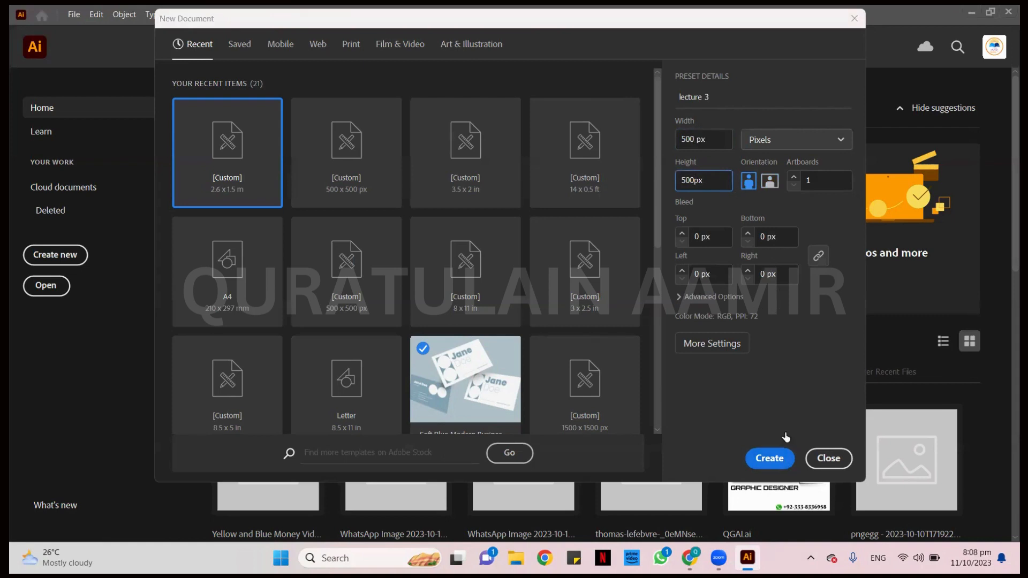
click(766, 458)
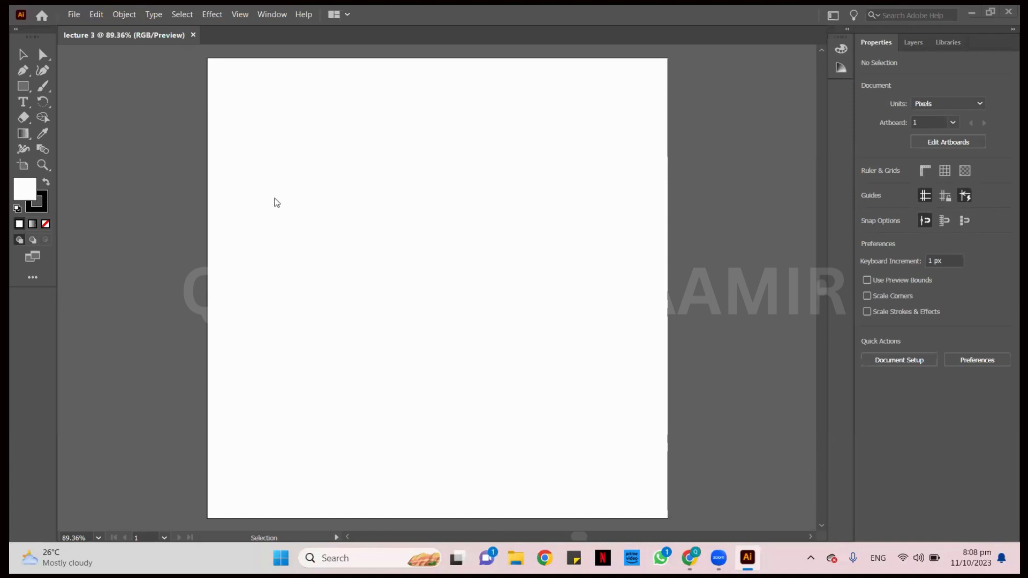
Zoom out with Ctrl+minus so the whole 500 × 500 px artboard fits
key(ctrl+minus)
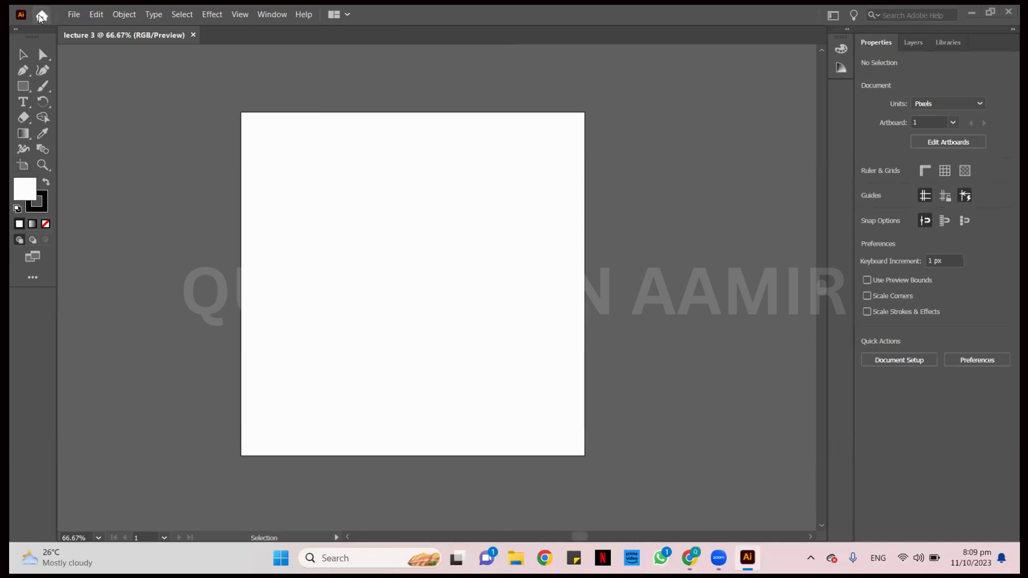
click(74, 16)
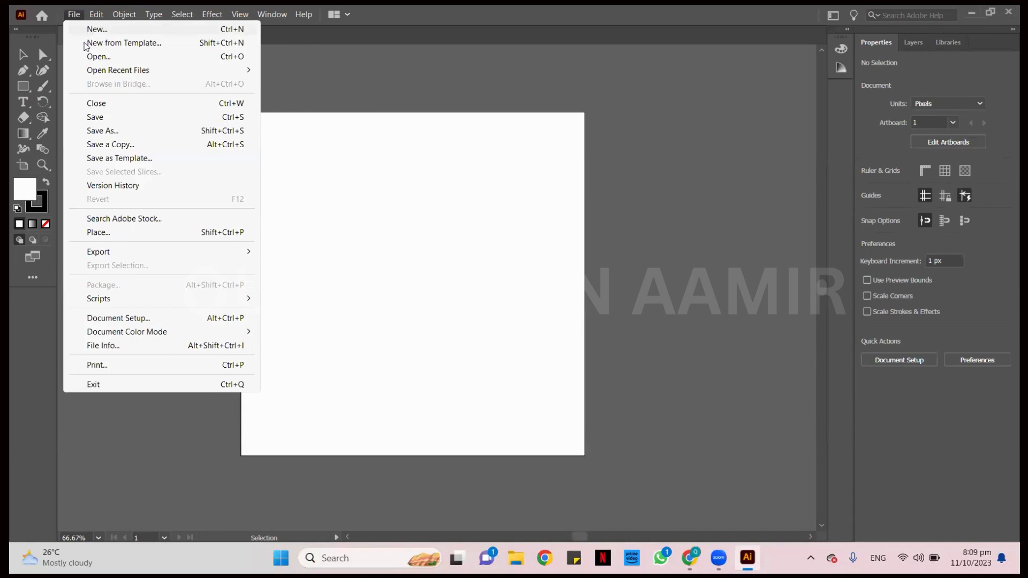
mouse_move(118, 73)
key(Escape)
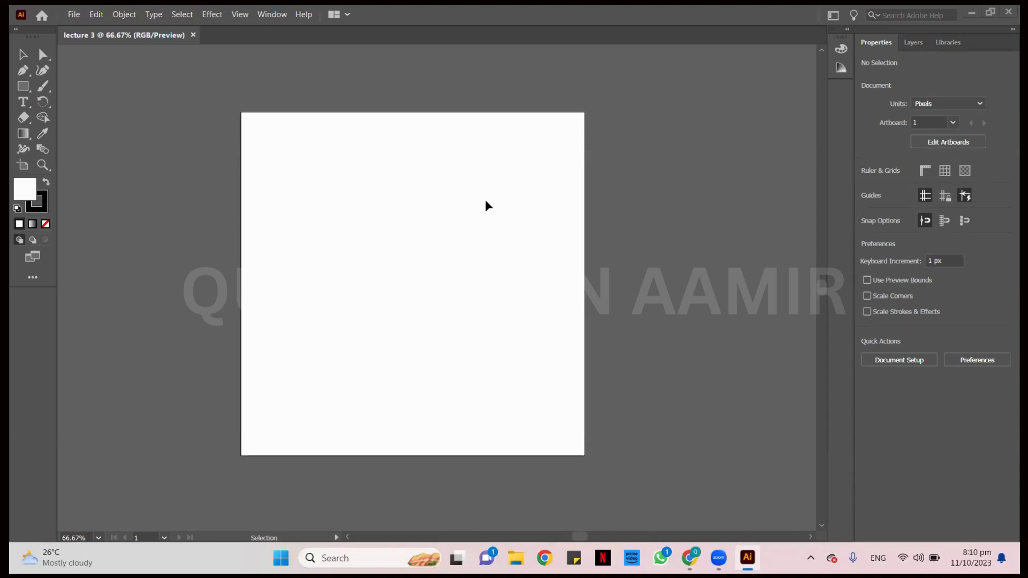
key(space)
drag(455, 207, 485, 175)
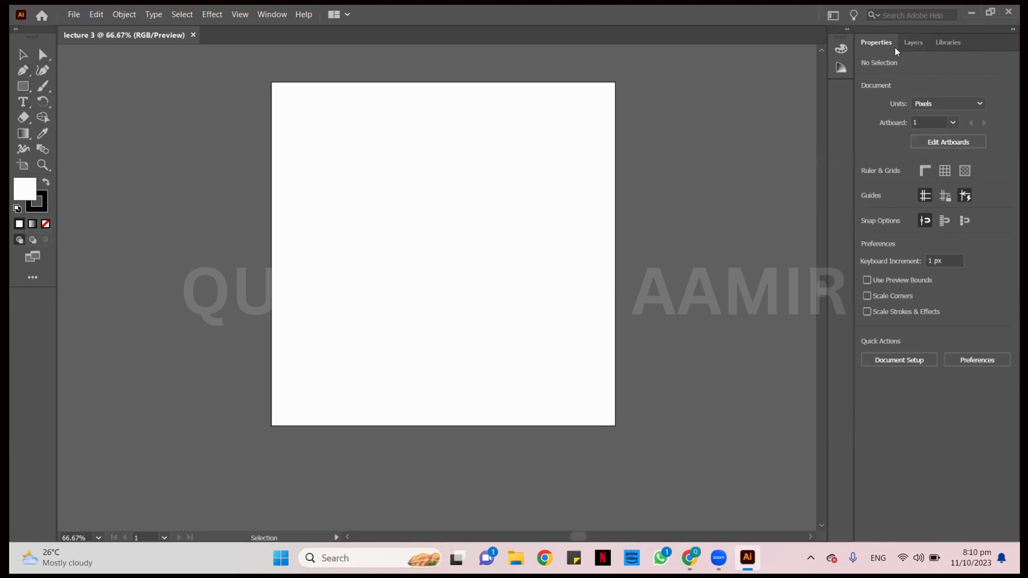
click(18, 56)
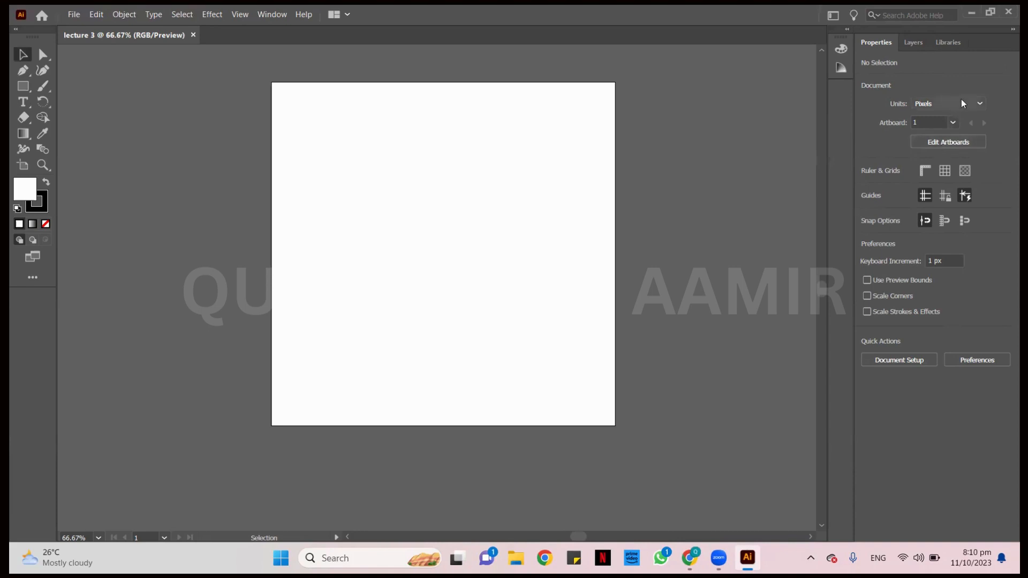
Resize the artboard from 500 × 500 to 600 × 600 px in Edit Artboards mode
click(944, 145)
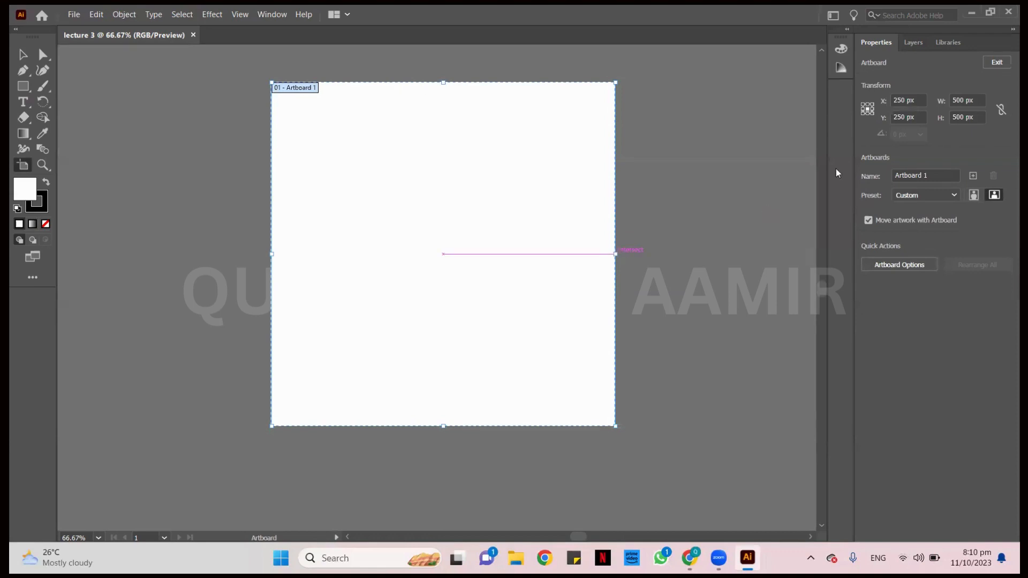
click(961, 100)
text(600px)
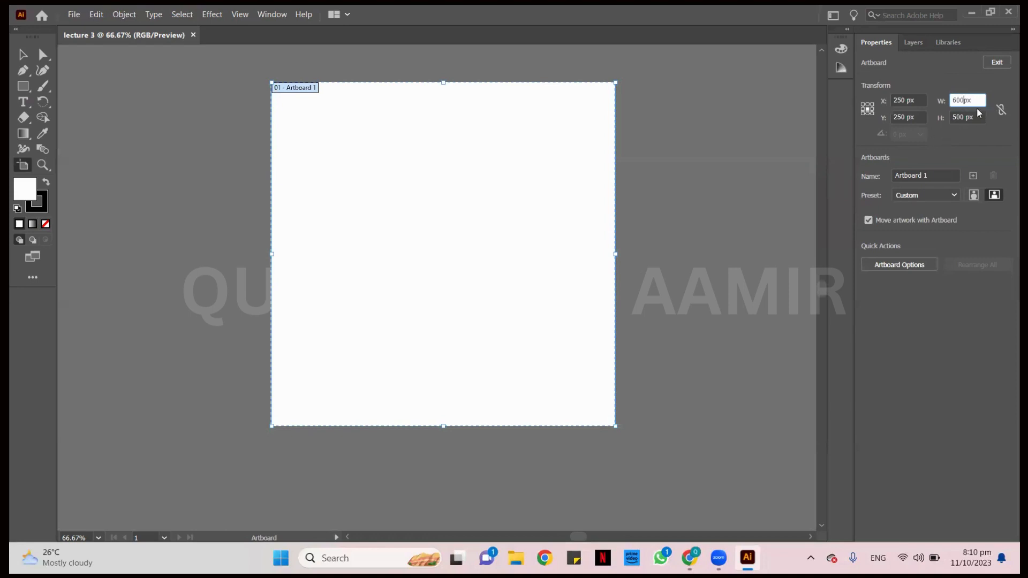
click(959, 118)
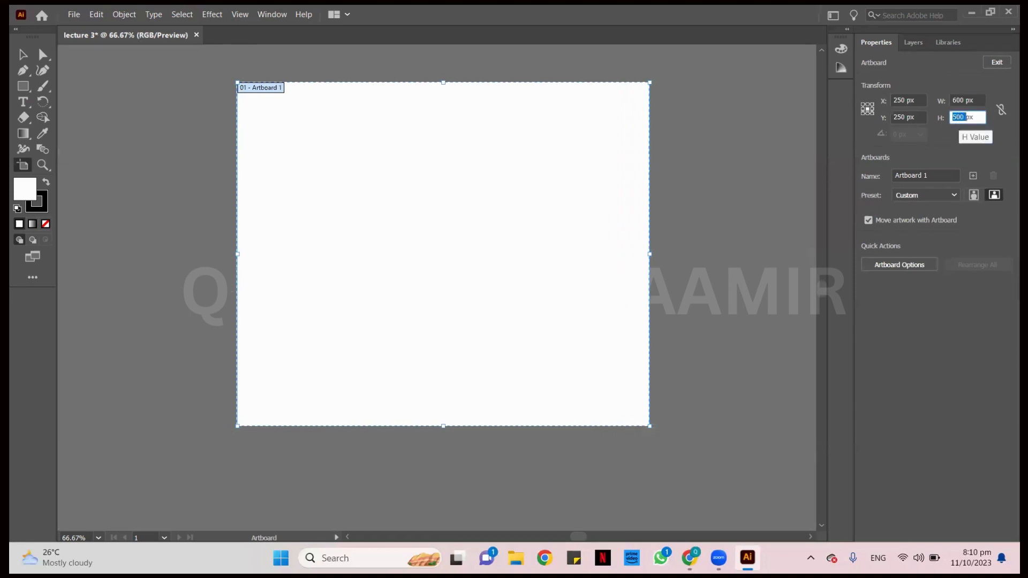
text(600px)
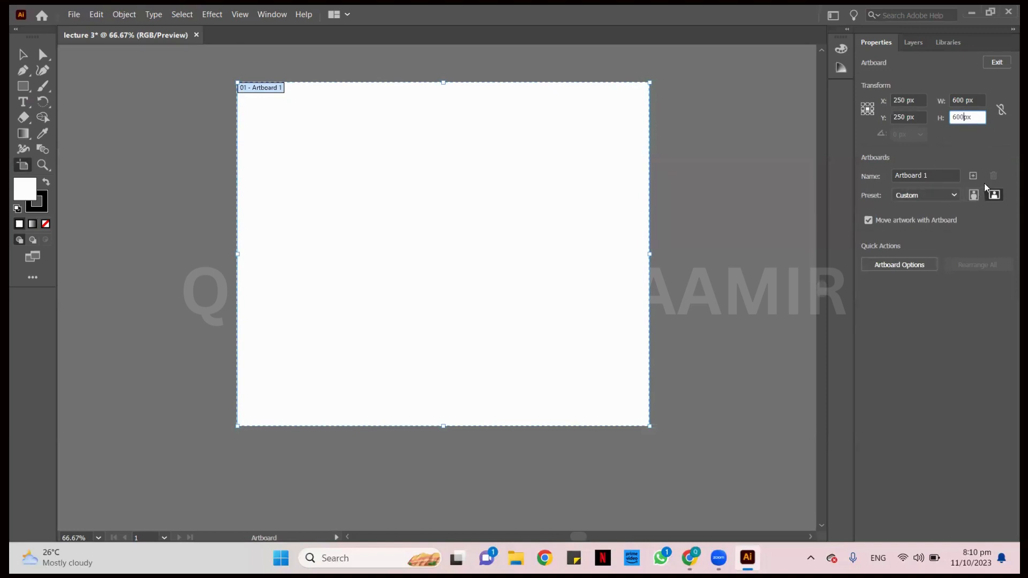
key(Return)
scroll(610, 120, up, 1)
scroll(616, 158, down, 1)
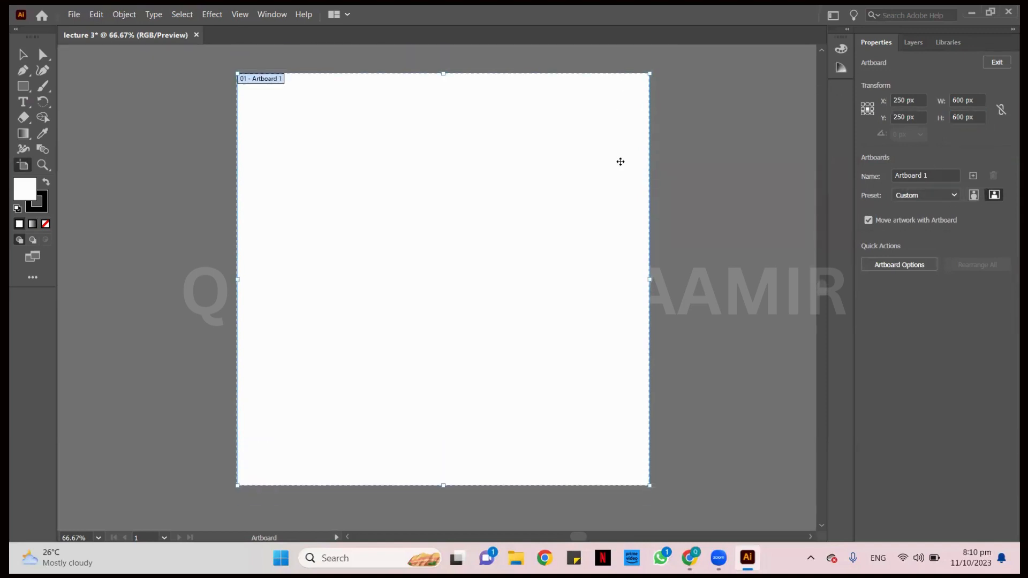
scroll(623, 159, up, 1)
click(999, 63)
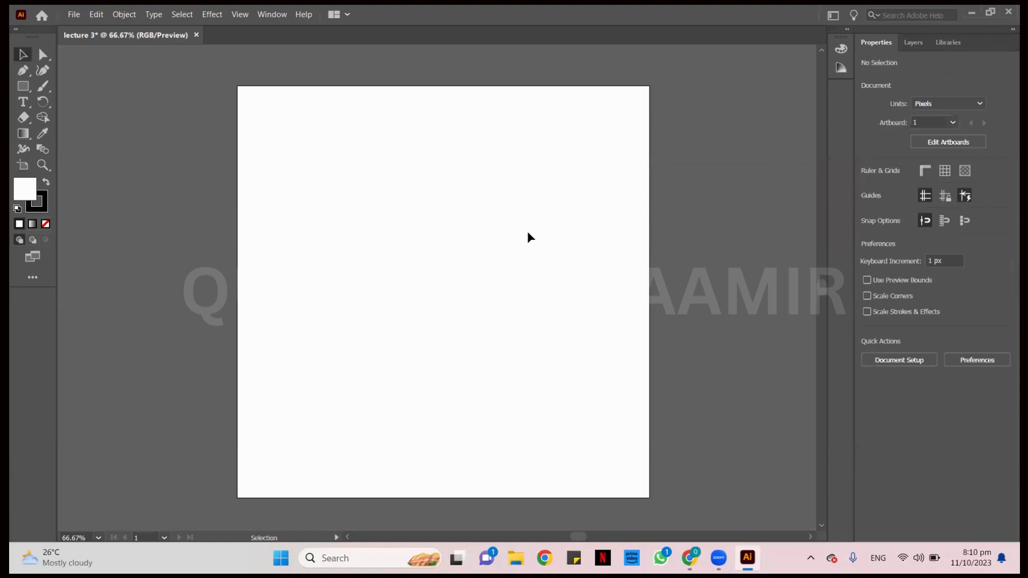
Draw a small square plus several wide and tall test rectangles with the Rectangle tool
scroll(527, 234, down, 1)
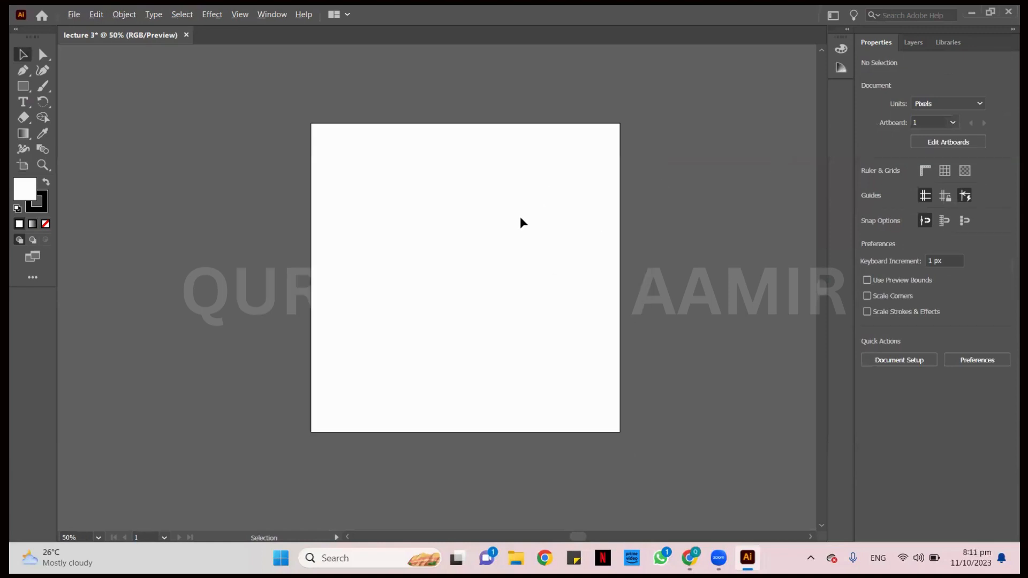
click(20, 86)
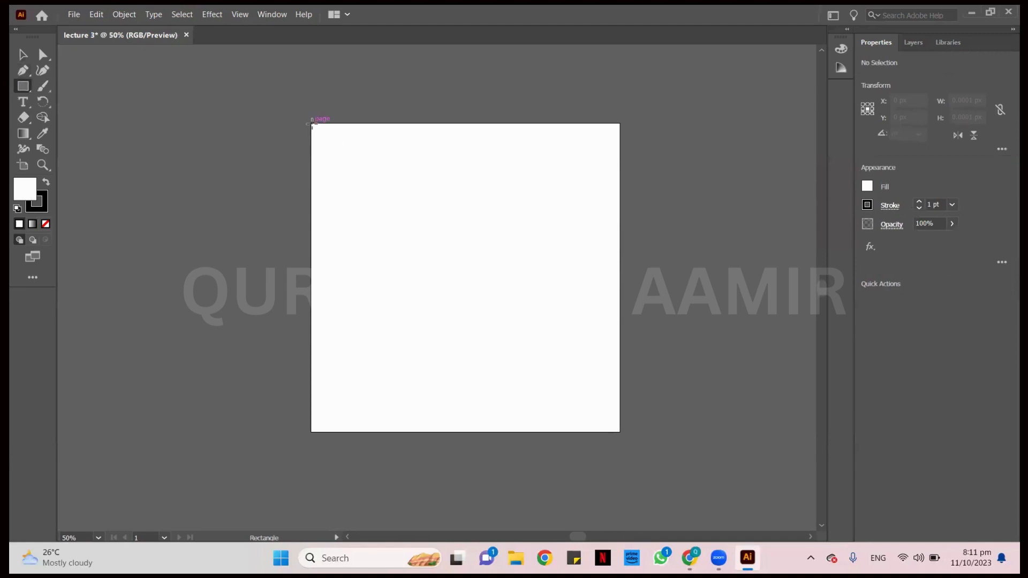
drag(312, 124, 587, 339)
key(ctrl+z)
drag(409, 242, 523, 355)
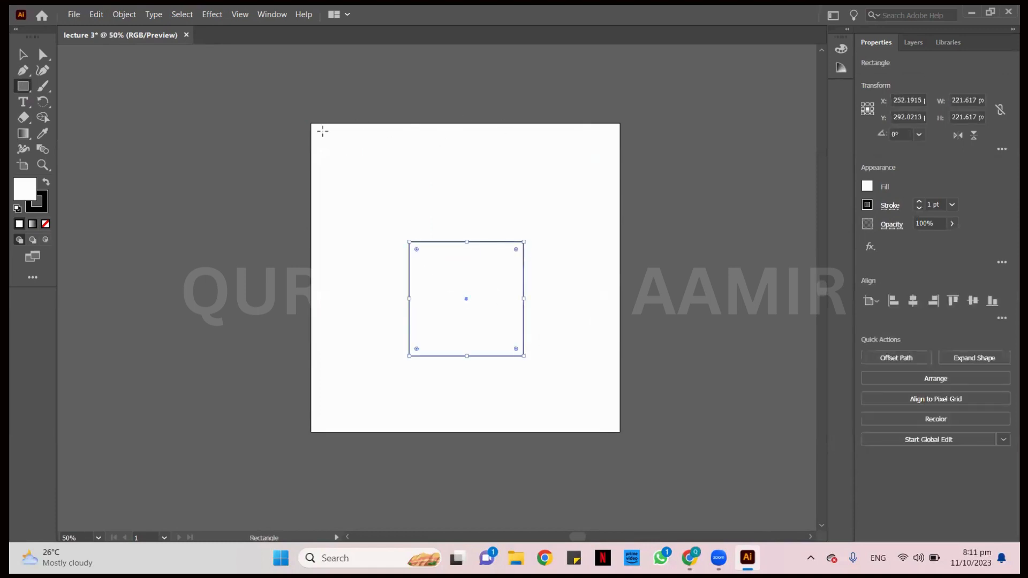
mouse_move(323, 142)
mouse_down()
mouse_move(548, 179)
mouse_move(597, 234)
mouse_move(598, 196)
mouse_up()
mouse_move(395, 126)
mouse_down()
mouse_move(498, 346)
mouse_move(488, 353)
mouse_up()
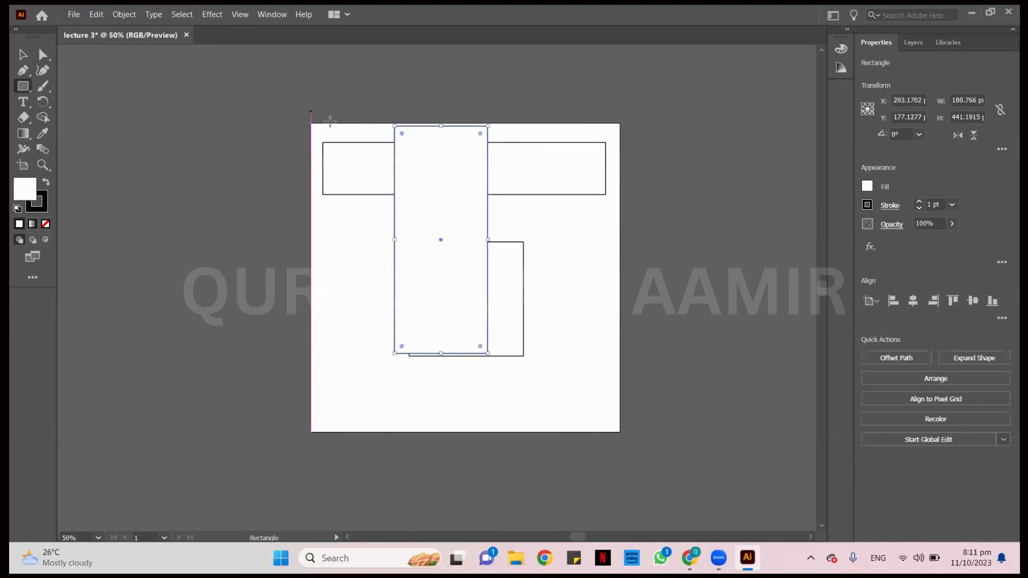
drag(323, 115, 441, 393)
Undo the extra rectangles and select the remaining square with the Selection tool
key(v)
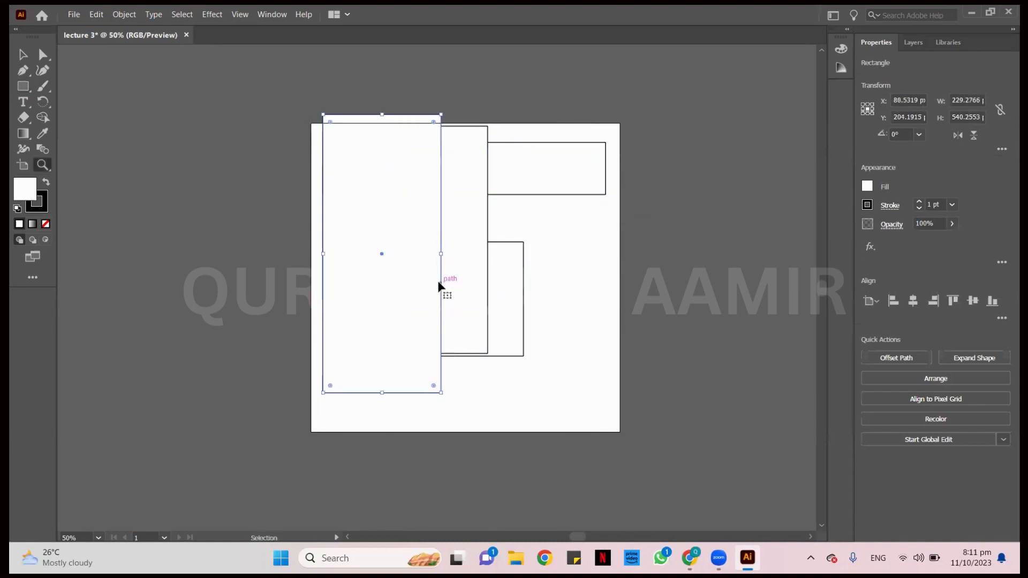
key(ctrl+z)
key(ctrl+z)
key(ctrl+z)
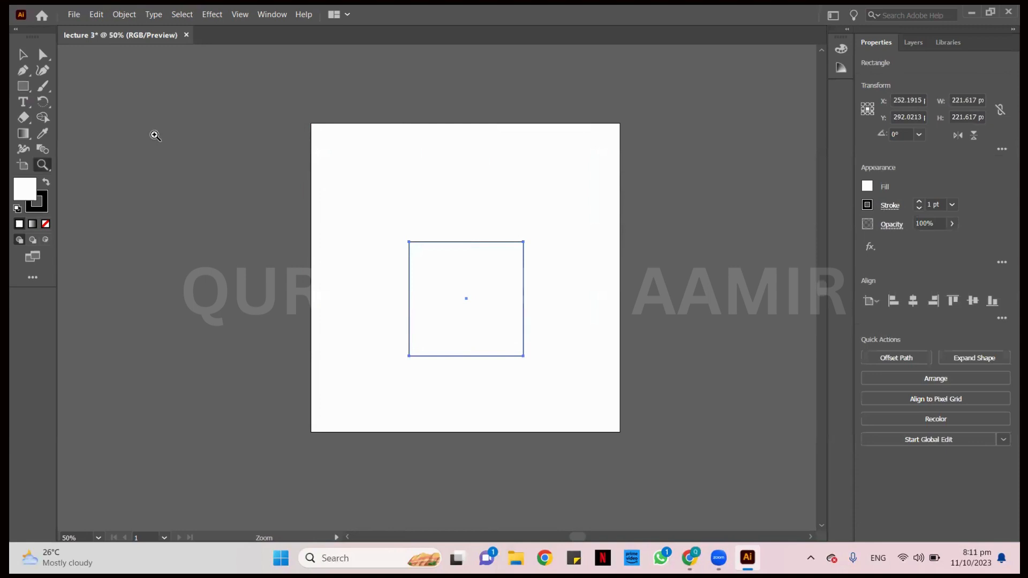
click(22, 54)
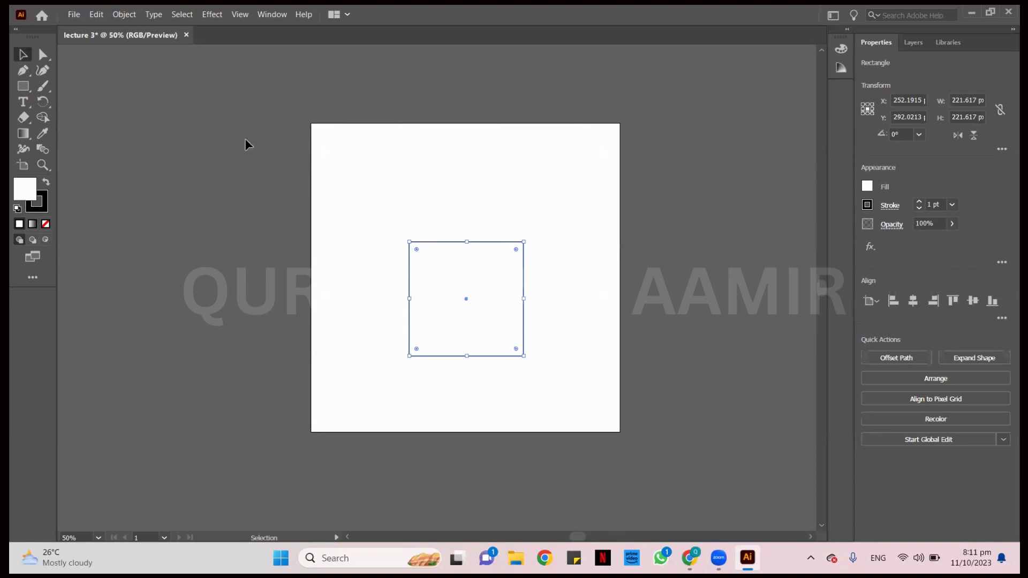
click(558, 214)
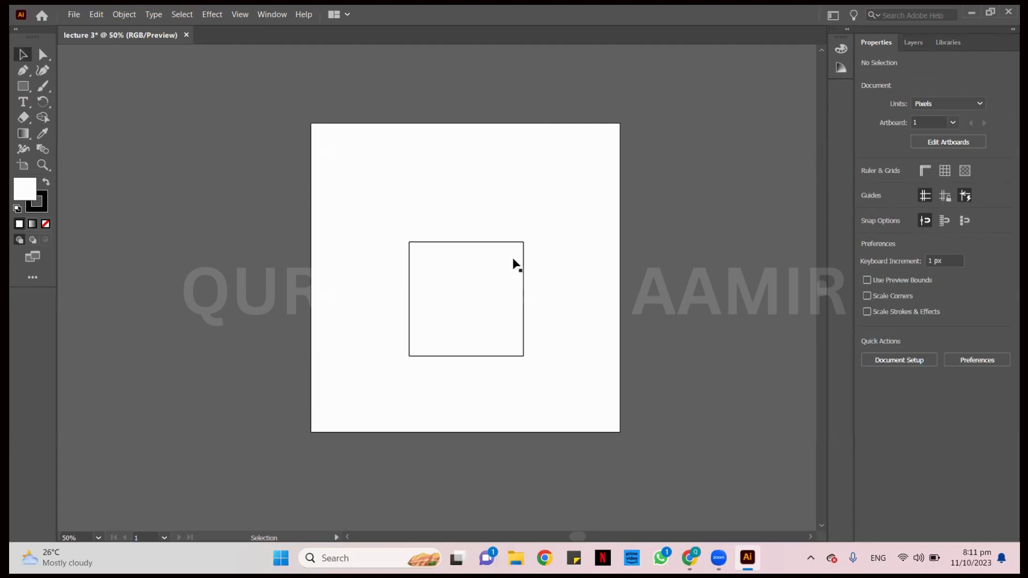
click(507, 241)
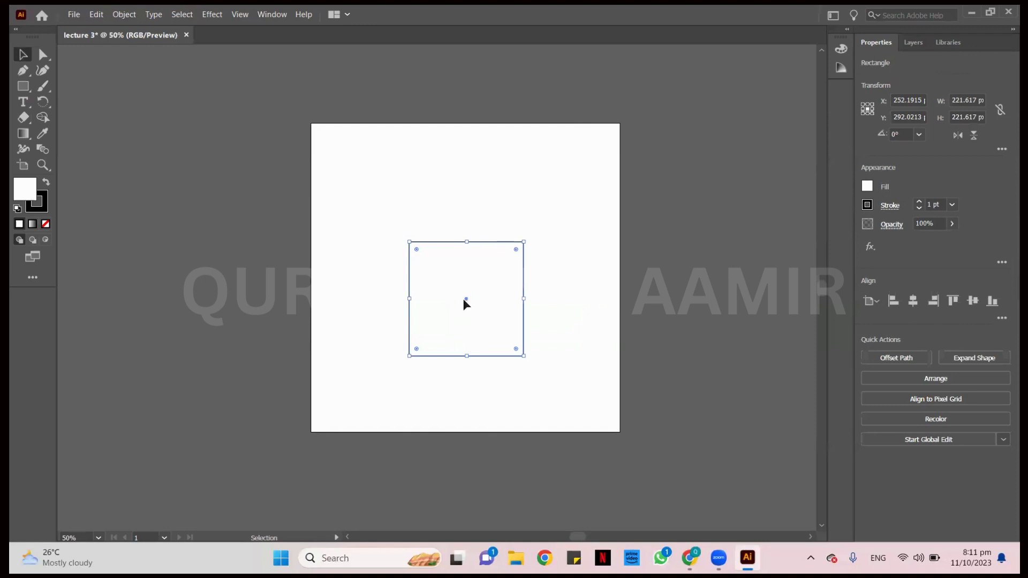
Drag the square off the artboard to its right and reselect it
drag(463, 301, 702, 282)
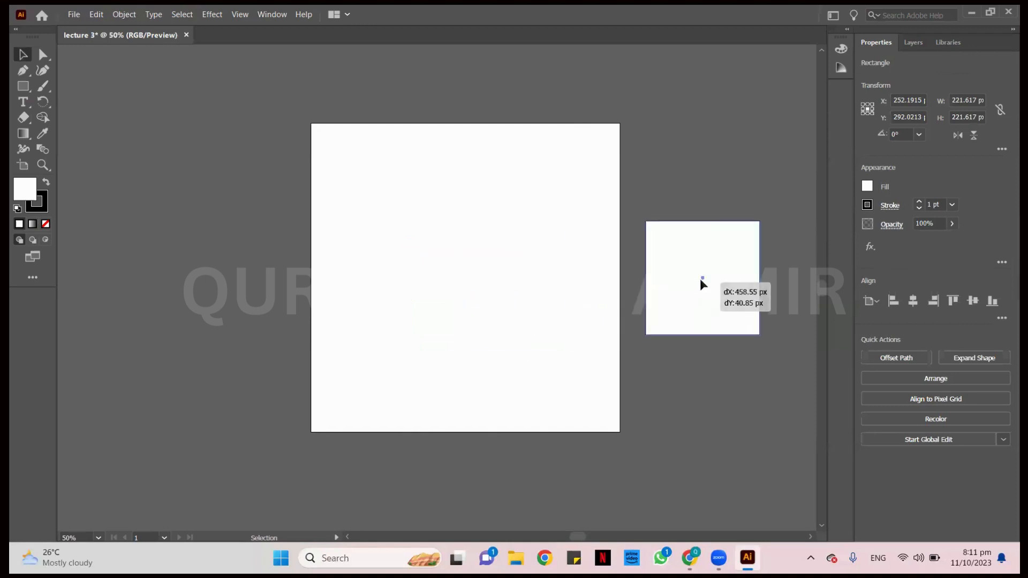
click(668, 137)
click(716, 238)
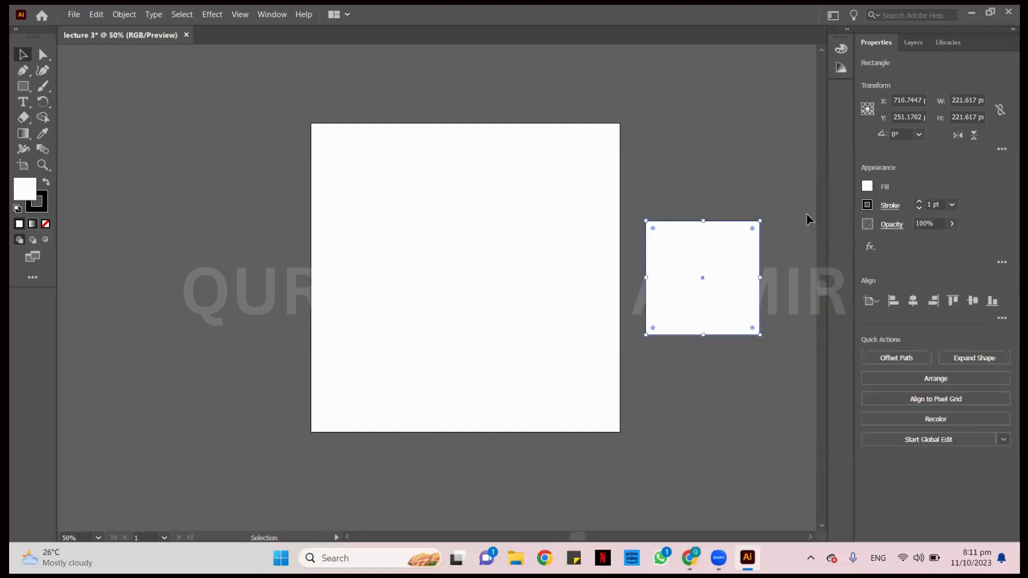
Lower the square's opacity to about 5% and preview the transparency
click(929, 224)
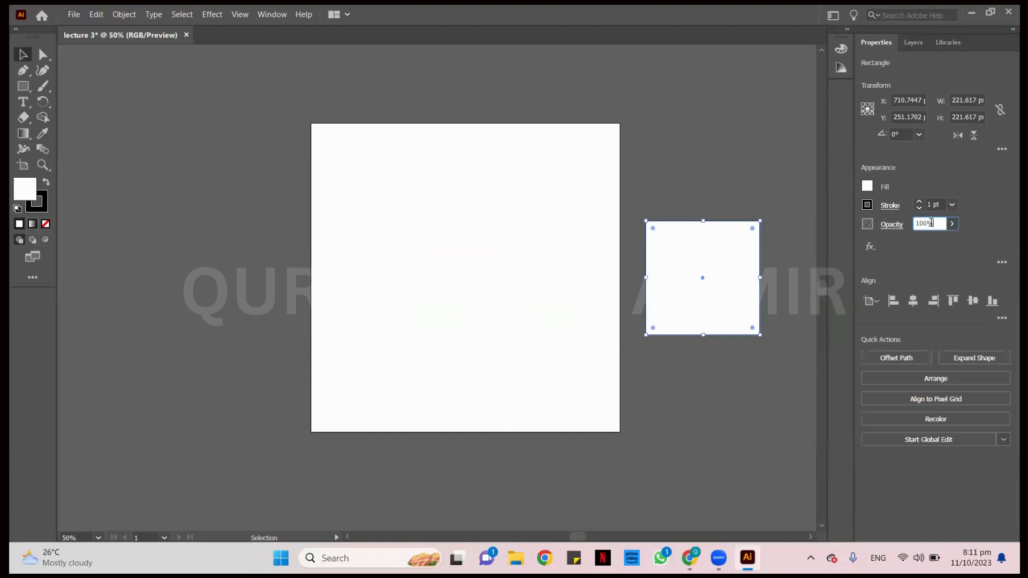
key(Down)
key(Down)
key(Down)
key(Down)
key(Down)
key(Down)
key(Down)
key(Down)
key(Down)
key(Down)
key(Down)
key(Down)
key(Down)
key(Down)
key(Down)
key(Down)
key(Down)
key(Down)
key(Down)
key(Down)
key(Down)
key(Down)
key(Down)
key(Down)
key(Down)
key(Down)
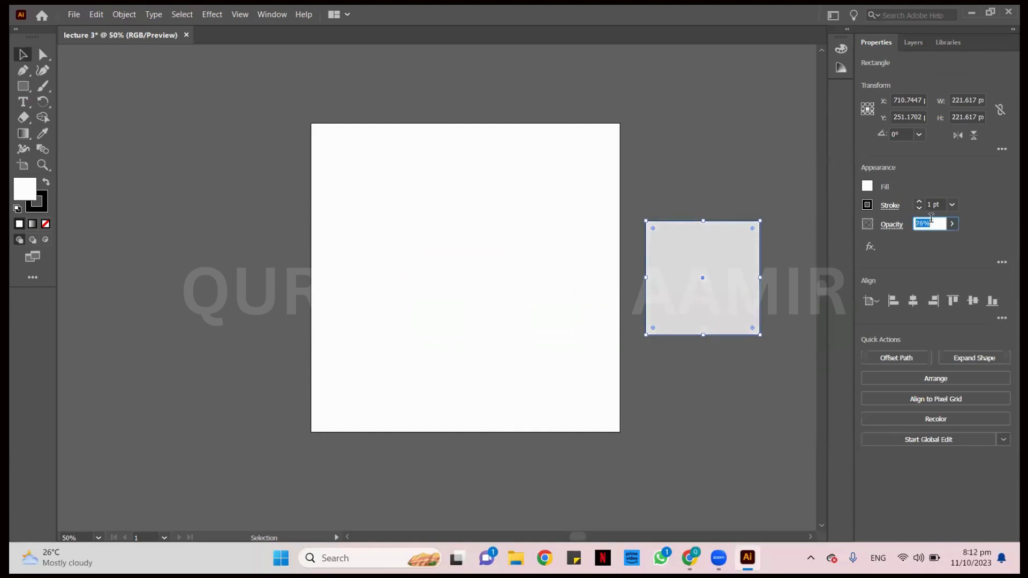
key(Down)
key(Down)
key(Down)
key(Down)
key(Down)
key(Down)
key(Down)
key(Down)
key(Down)
key(Down)
key(Down)
key(Down)
key(Down)
key(Down)
key(Down)
key(Down)
key(Down)
key(Down)
key(Down)
key(Down)
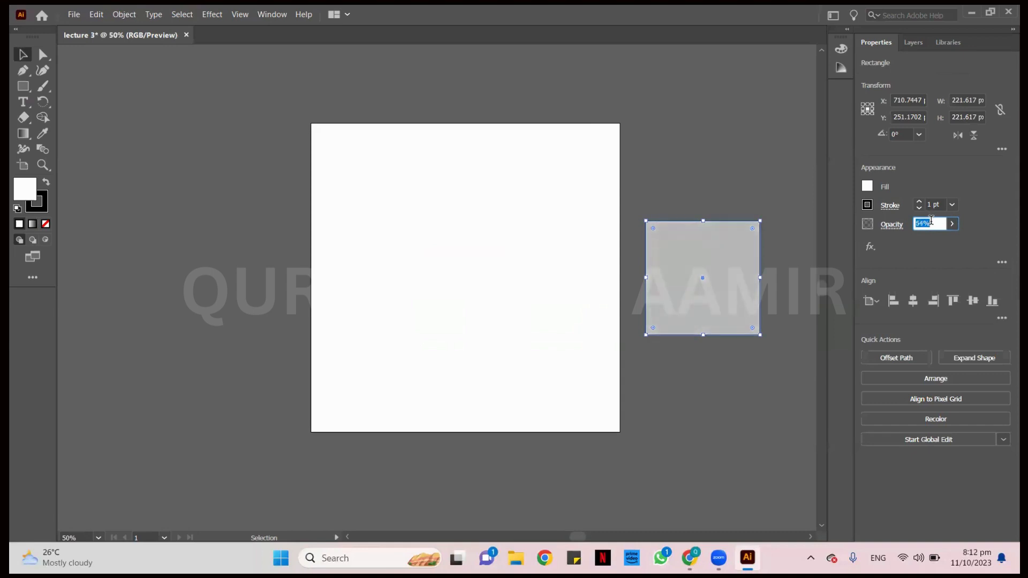
key(Down)
key(Down)
key(Down)
key(Down)
key(Down)
key(Down)
key(Down)
key(Down)
key(Down)
key(Down)
key(Down)
key(Down)
key(Down)
key(Down)
key(Down)
key(Down)
key(Down)
key(Down)
key(Down)
key(Down)
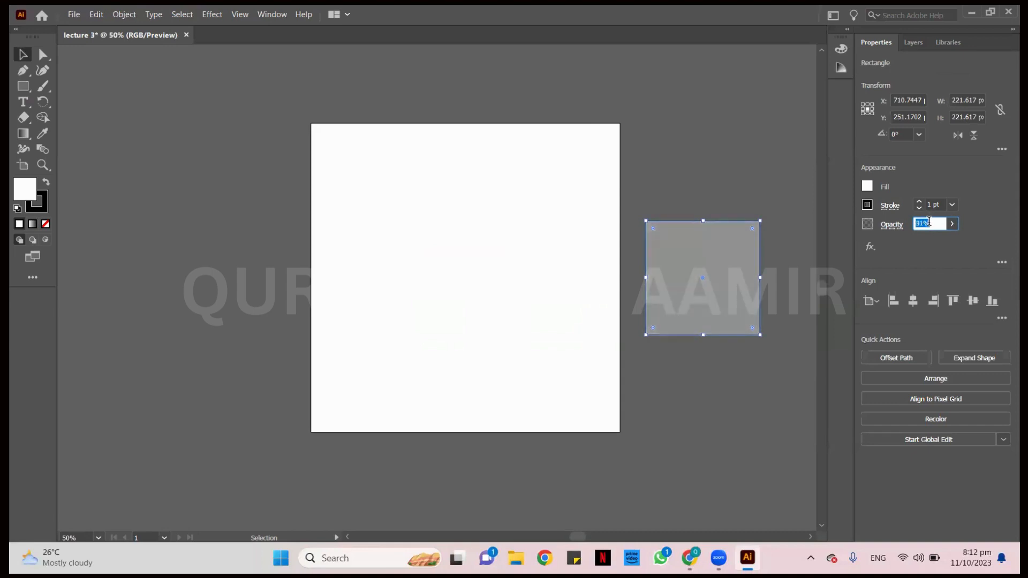
key(Down)
key(Down)
key(Down)
key(Down)
key(Down)
key(Down)
key(Down)
key(Down)
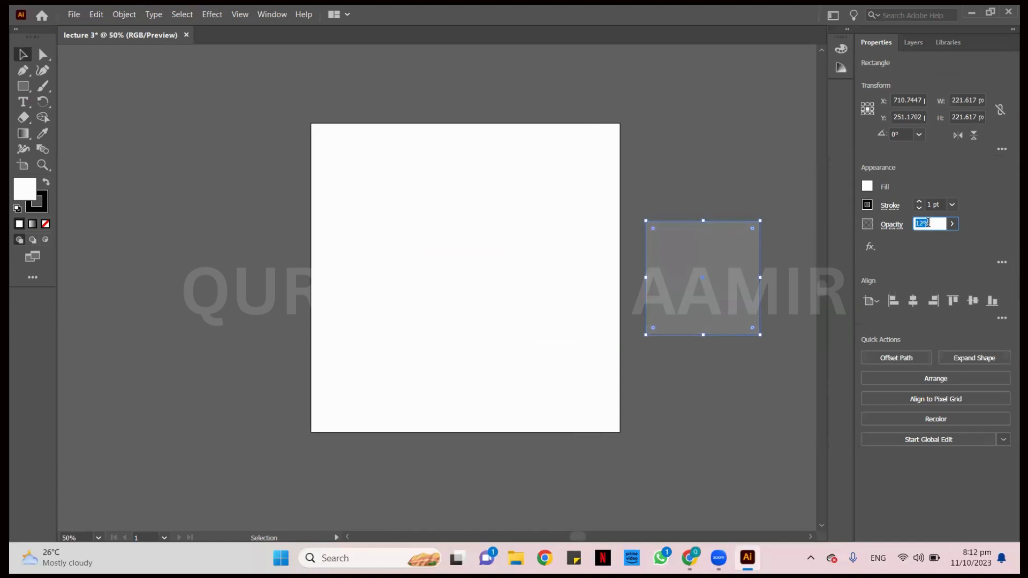
click(670, 155)
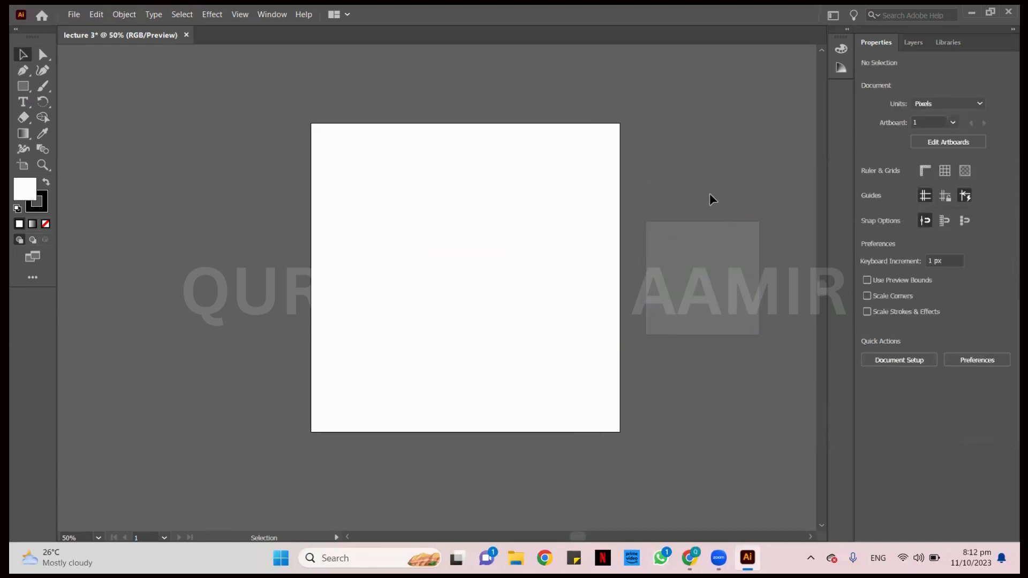
click(715, 308)
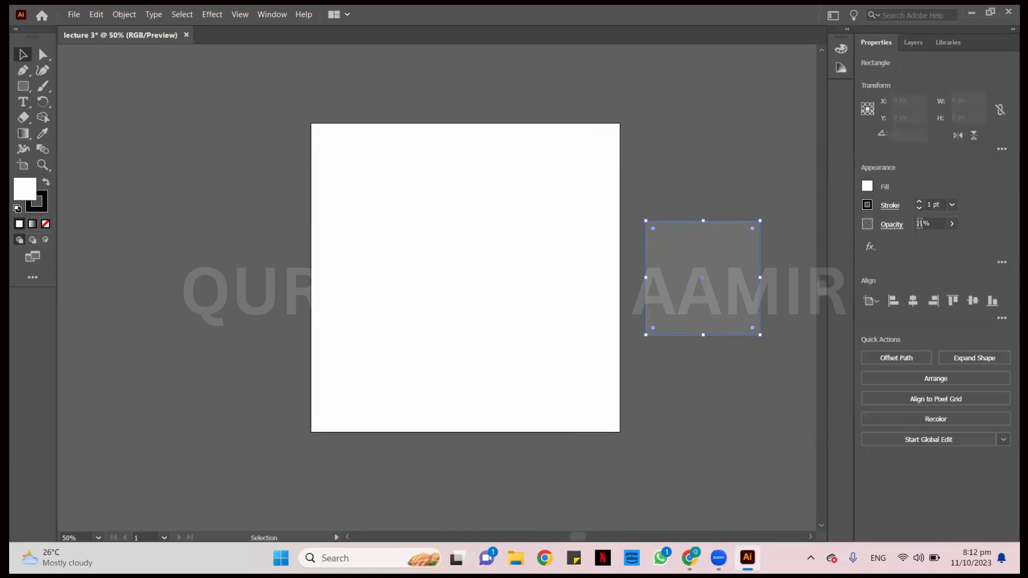
scroll(920, 224, down, 6)
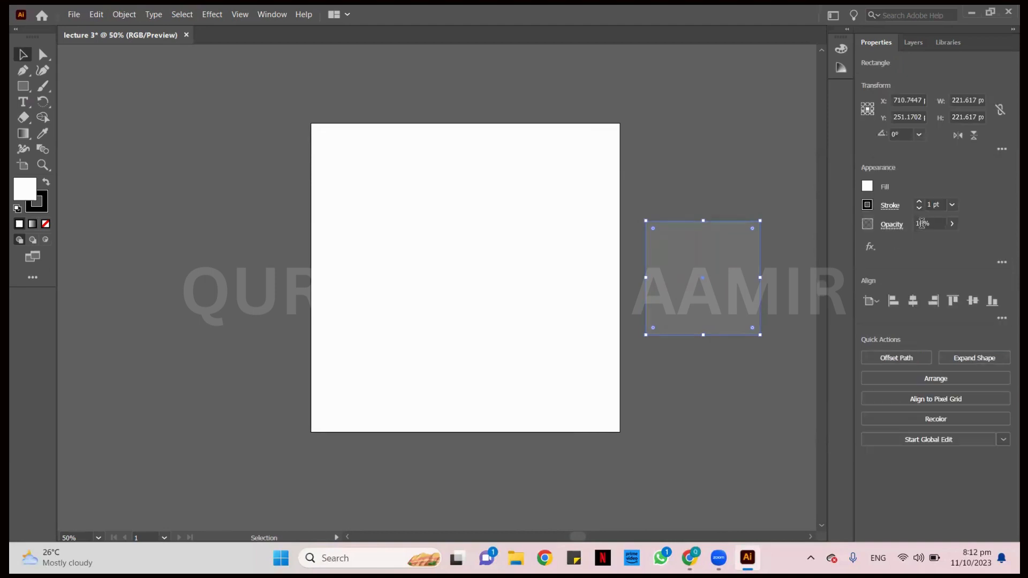
click(706, 173)
Raise the square's opacity back to 100%
click(730, 256)
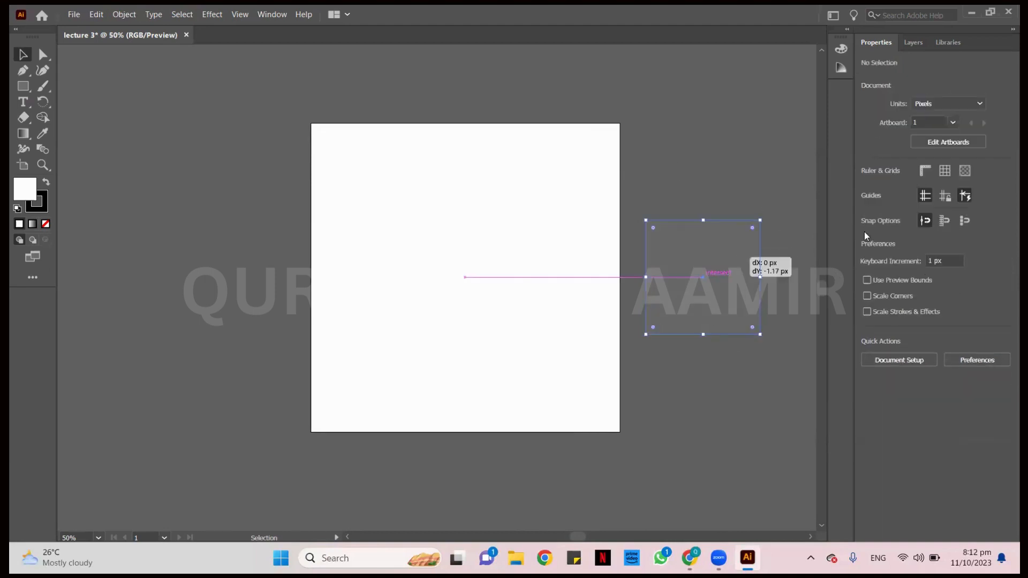
click(929, 224)
scroll(929, 221, up, 5)
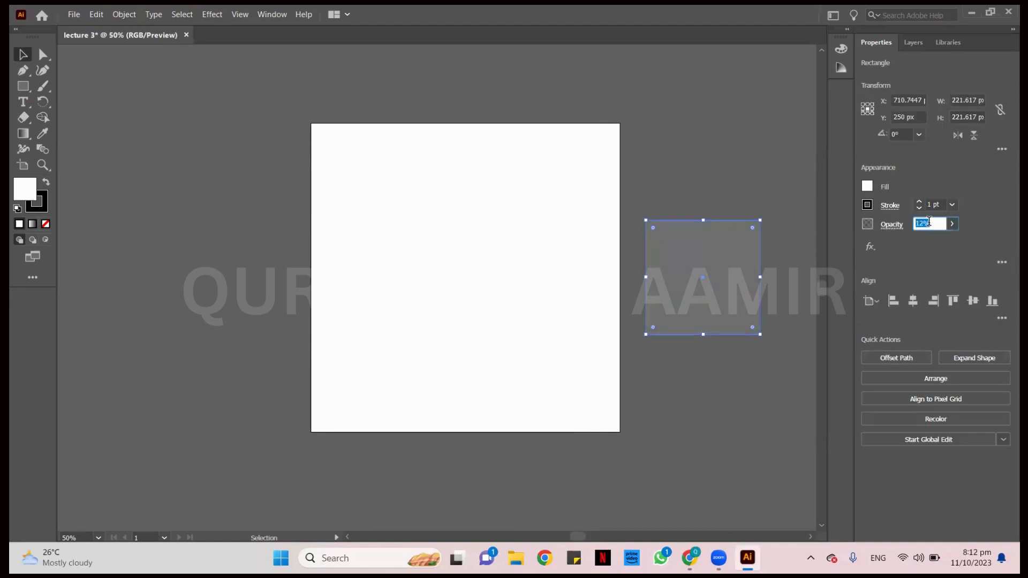
scroll(929, 221, up, 20)
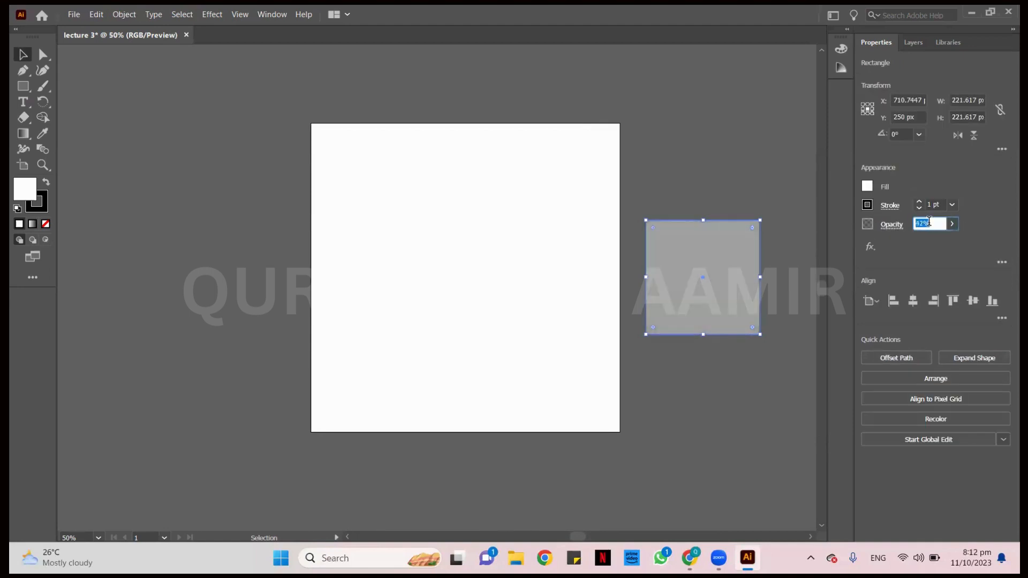
scroll(929, 221, up, 20)
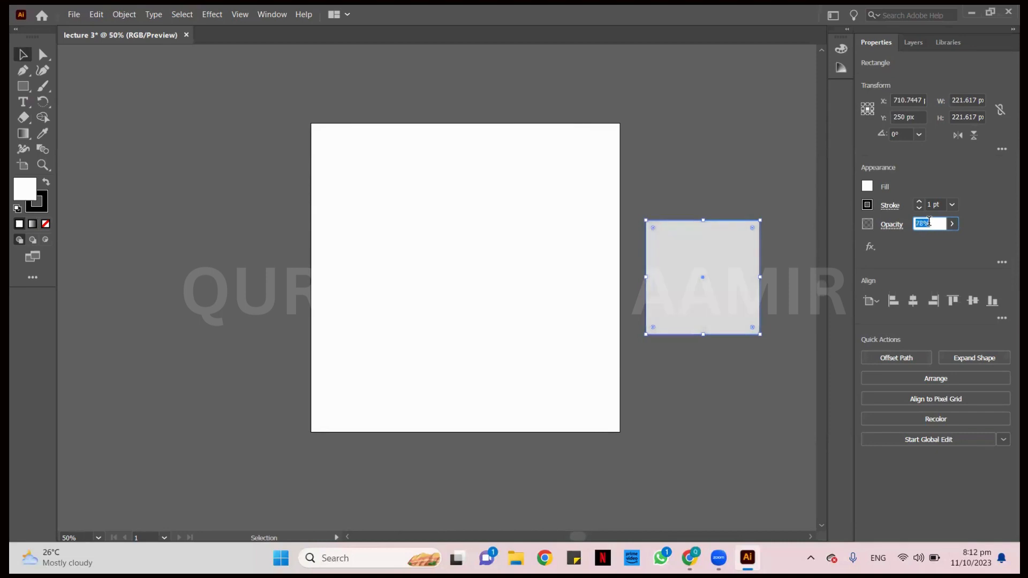
scroll(929, 221, up, 7)
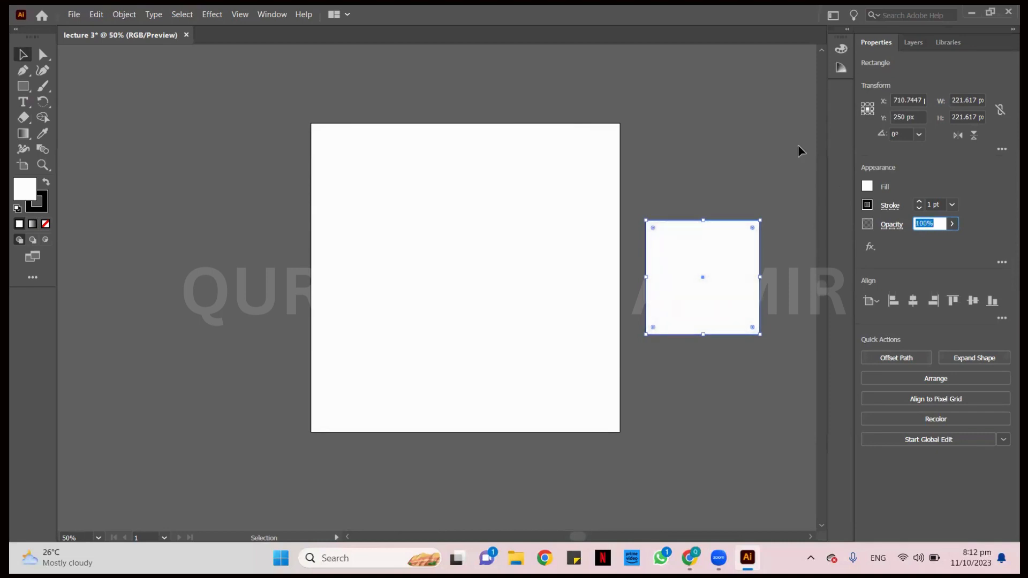
click(772, 135)
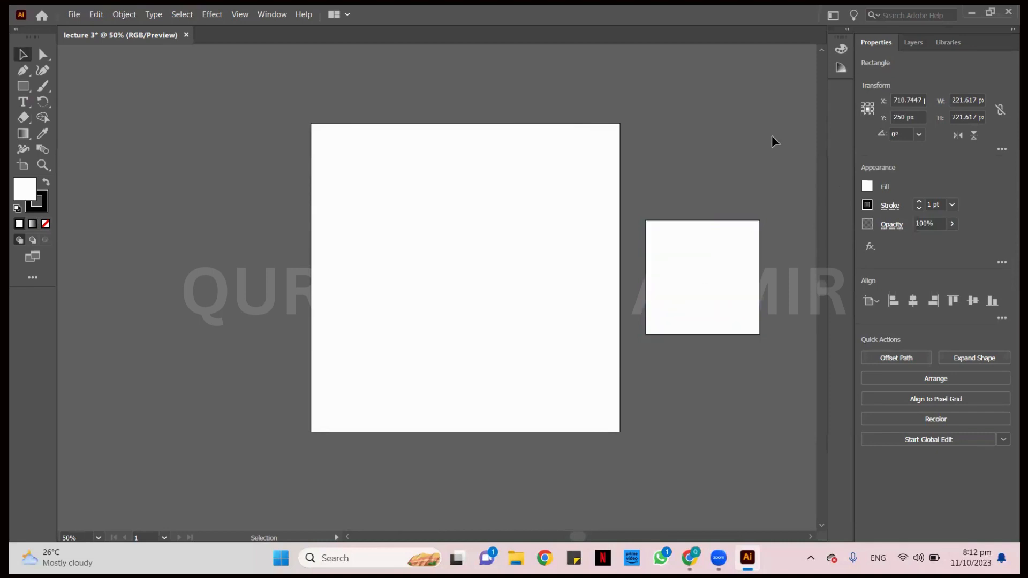
click(724, 278)
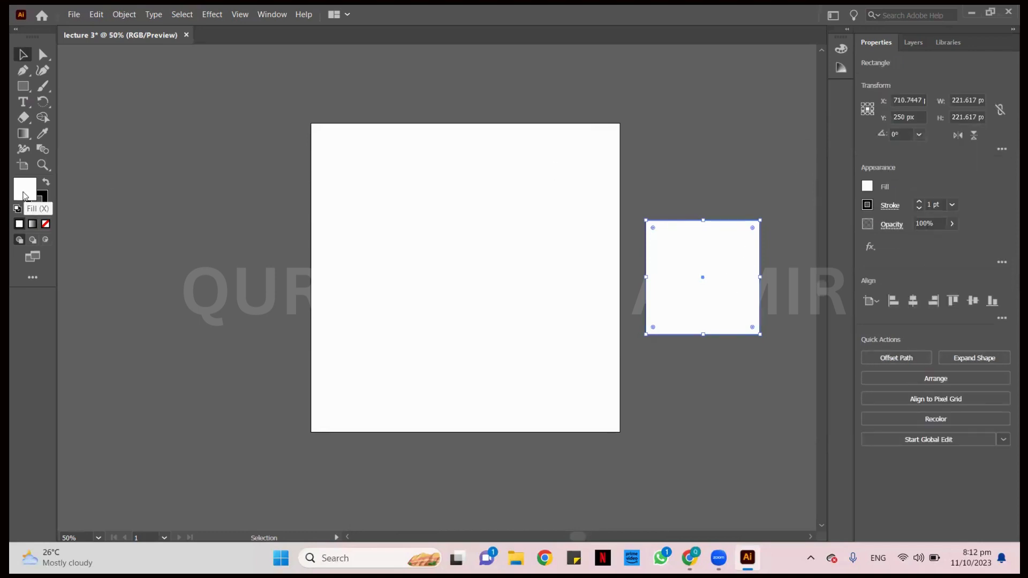
Fill the square with magenta FF15FB from the Color Mixer, after briefly trying lavender
double_click(24, 194)
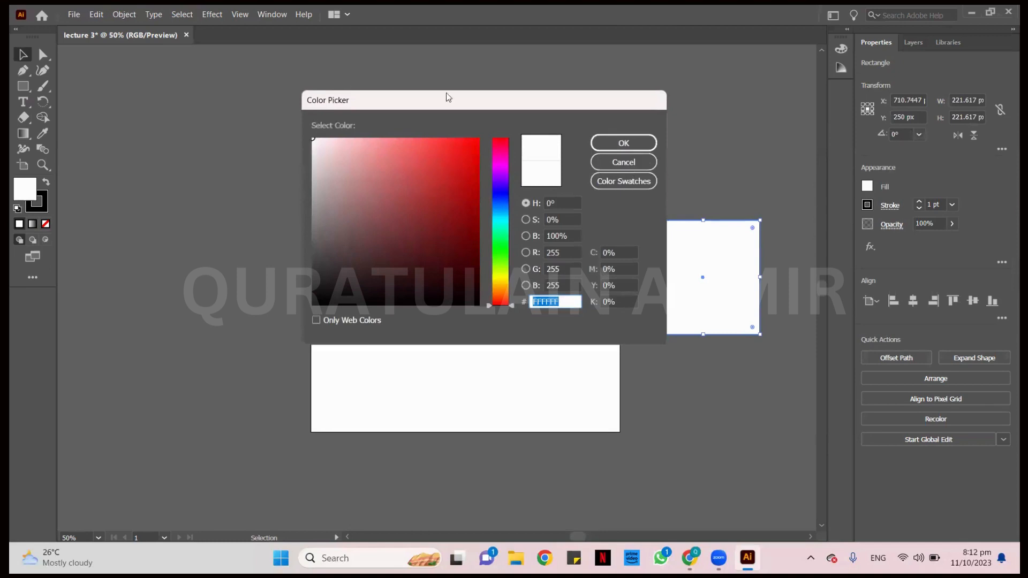
click(621, 163)
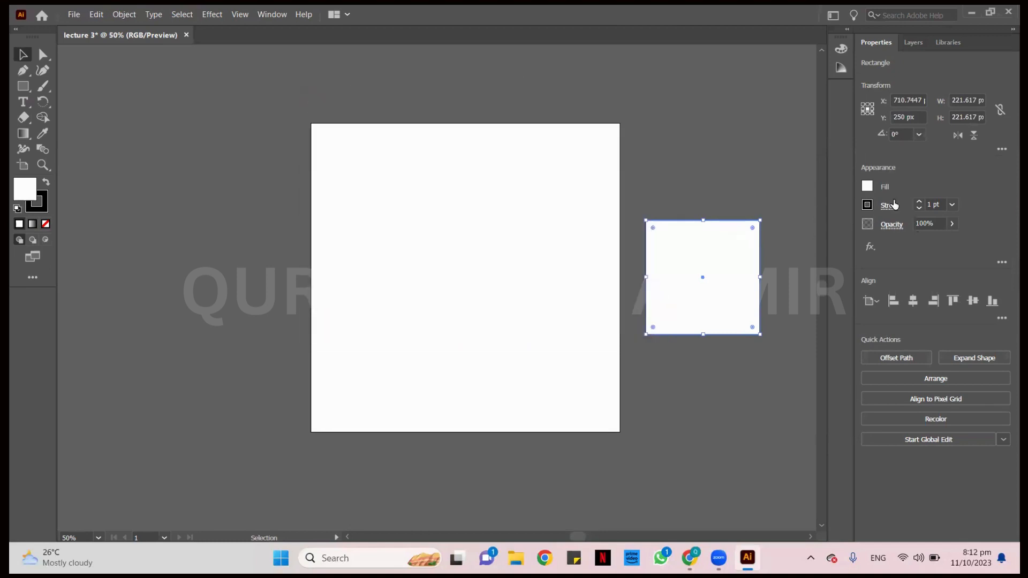
click(866, 186)
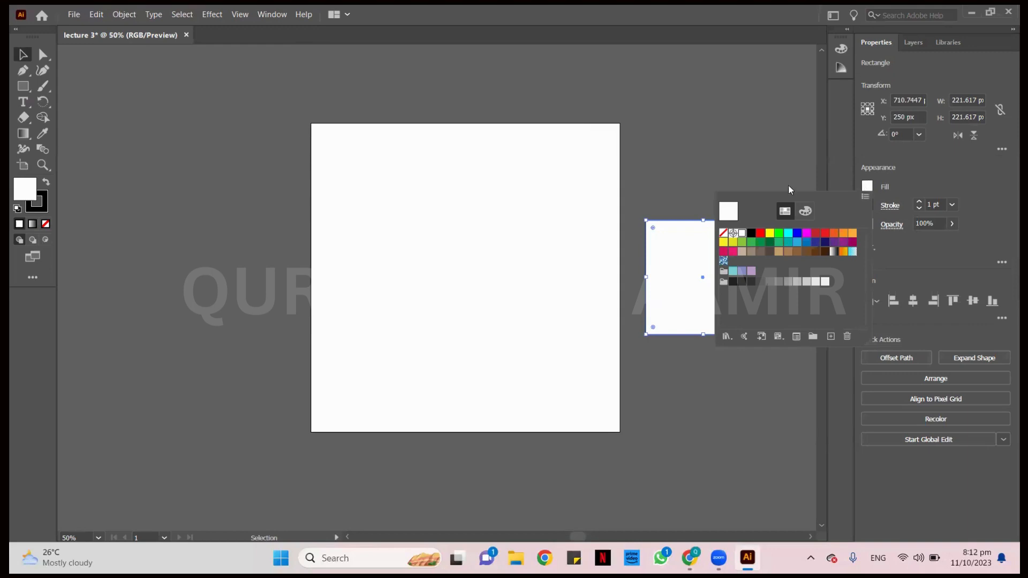
click(751, 271)
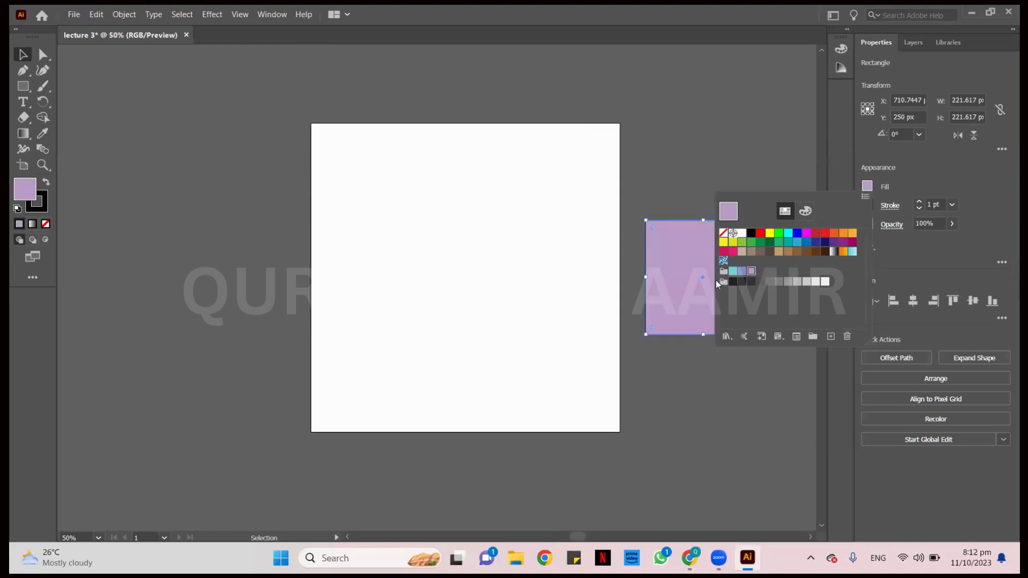
click(802, 213)
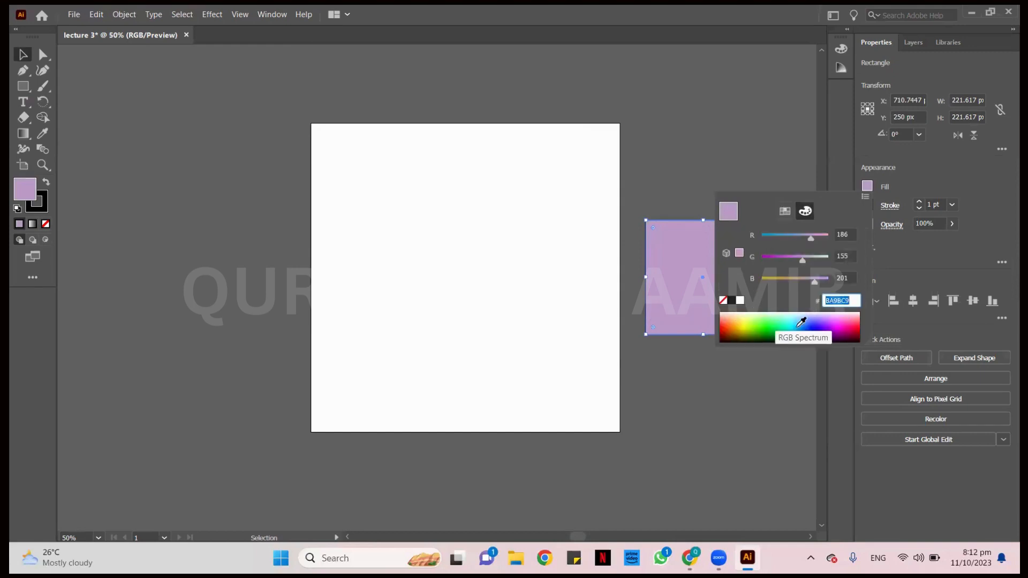
drag(746, 326, 841, 320)
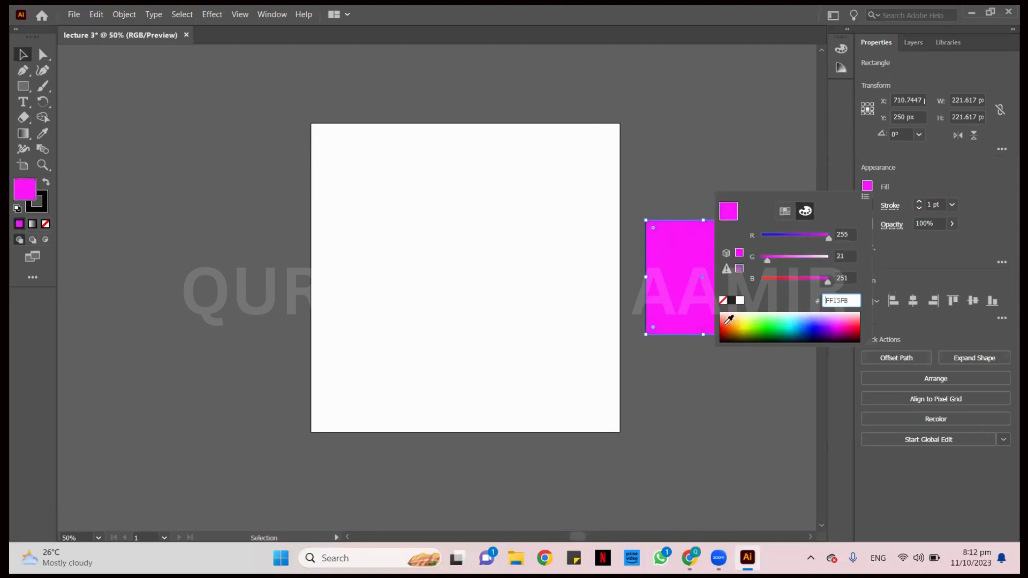
click(798, 160)
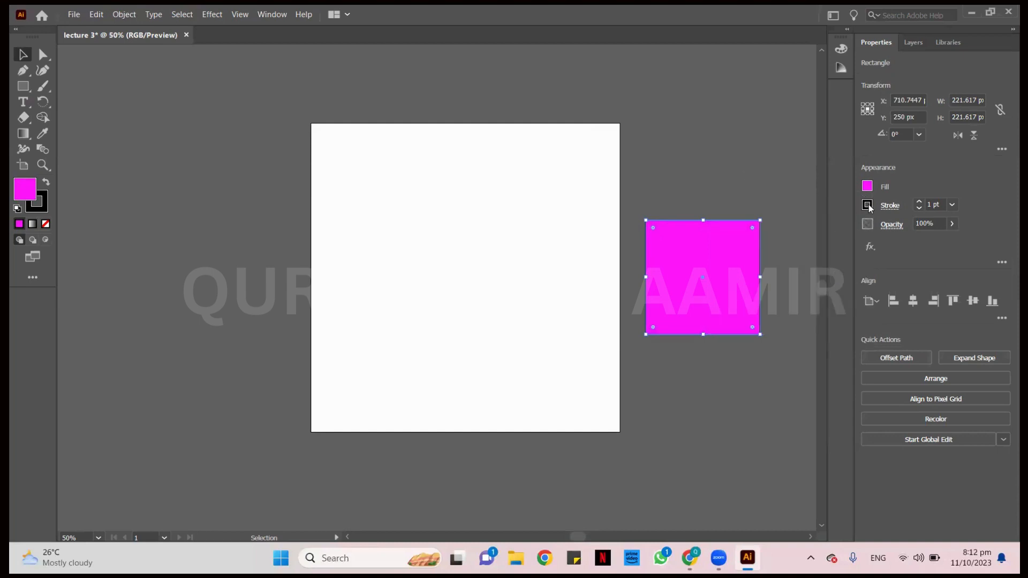
Set the square's stroke colour to a near-black dark blue in the Color Mixer
click(868, 205)
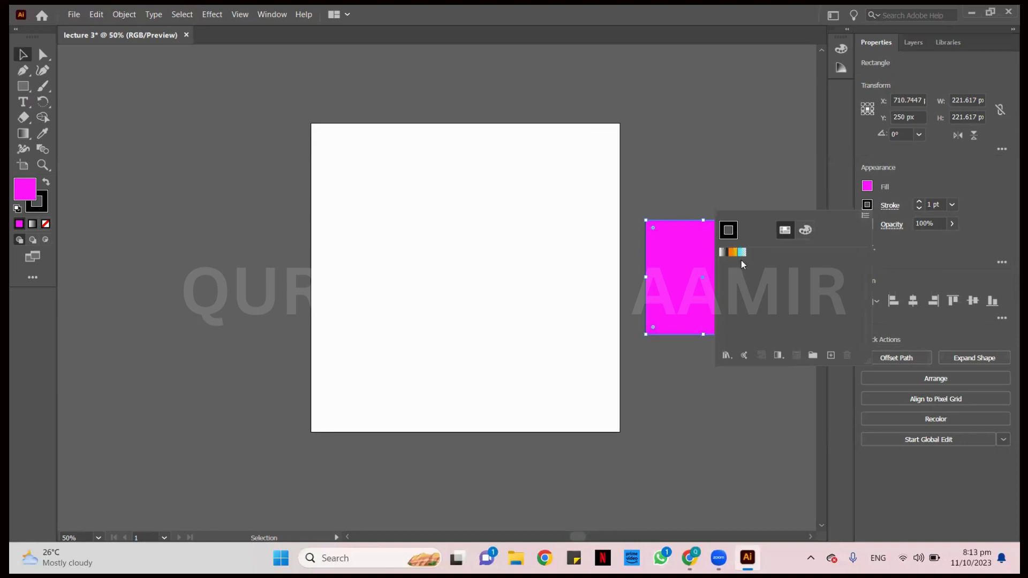
click(806, 229)
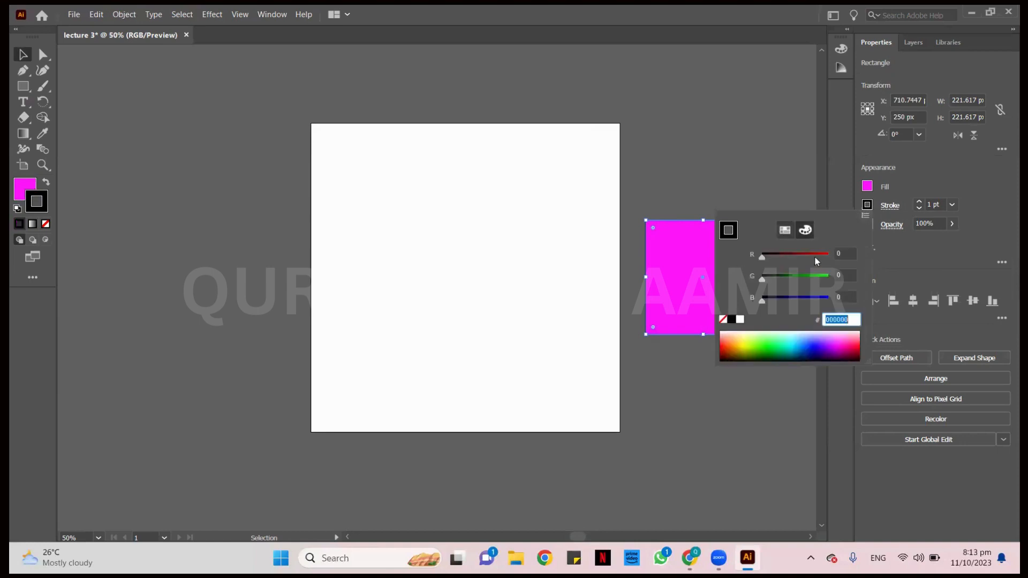
drag(748, 343, 808, 355)
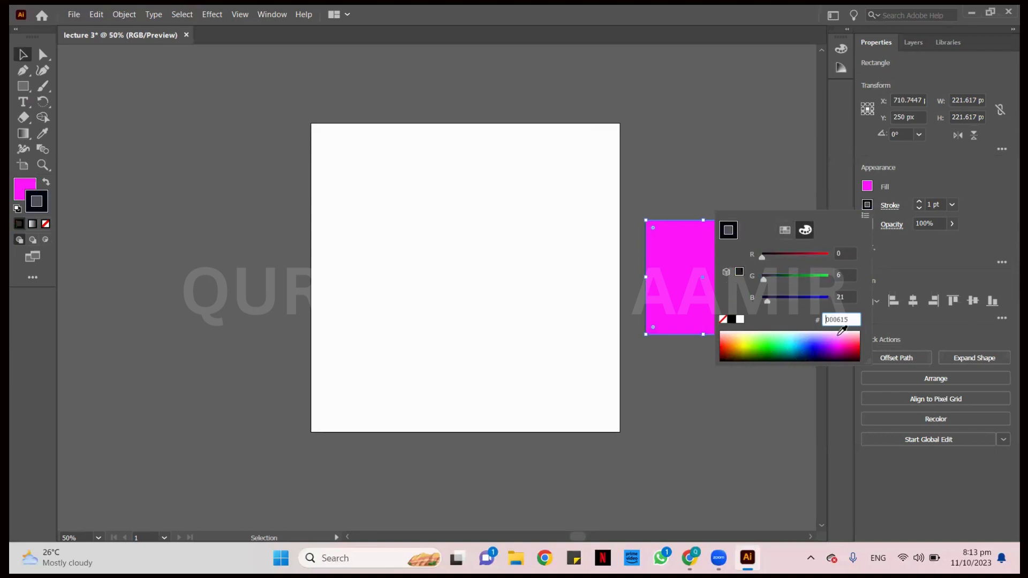
click(744, 167)
Frame the artboard and magenta square in view, then select the square
click(719, 195)
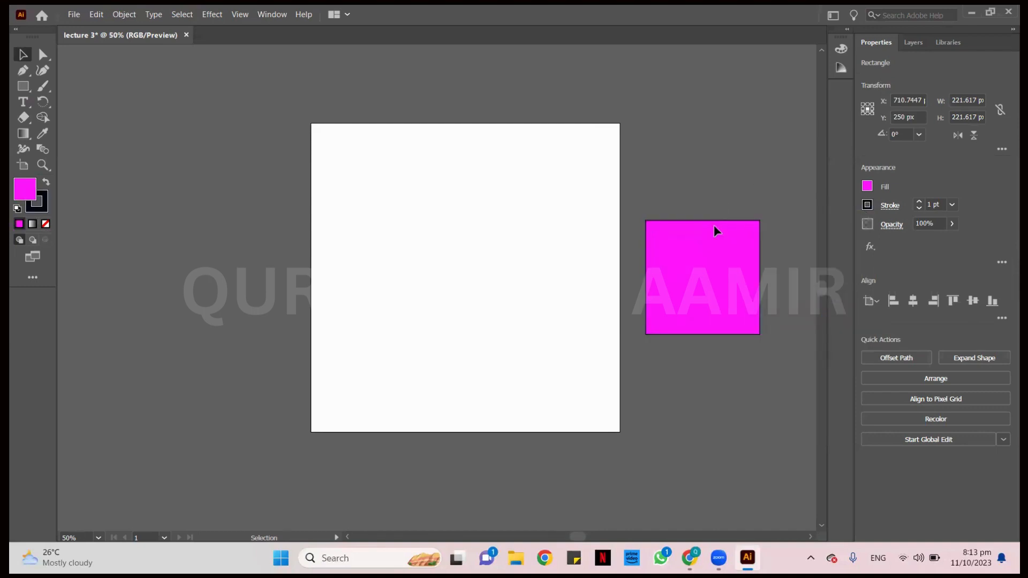
scroll(718, 230, up, 5)
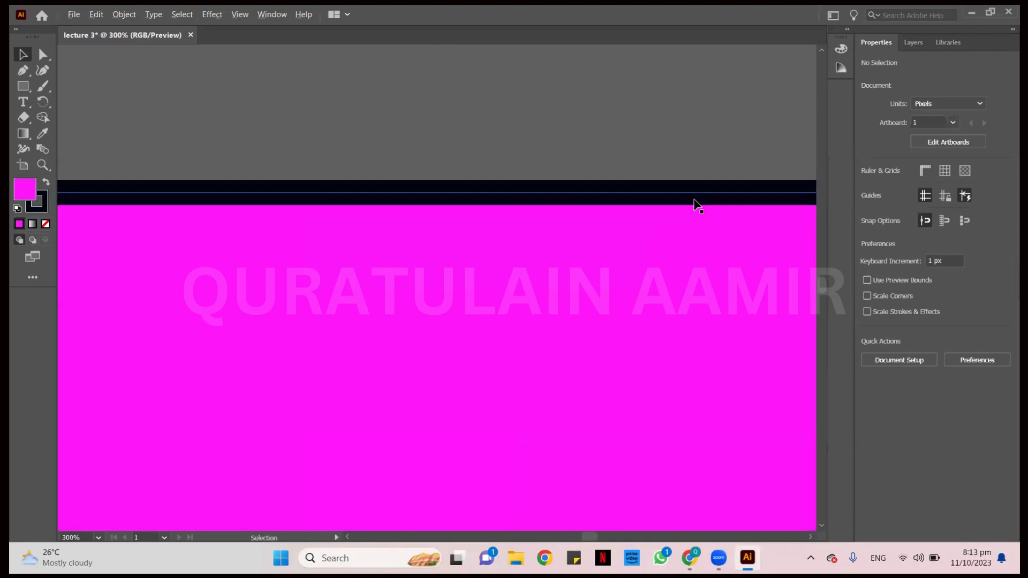
scroll(696, 202, down, 4)
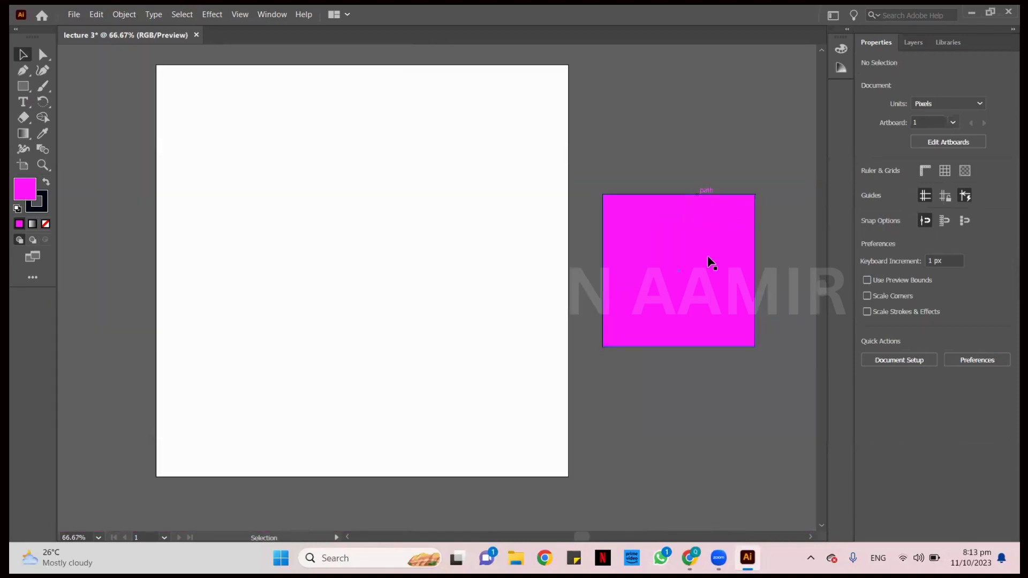
drag(708, 257, 658, 263)
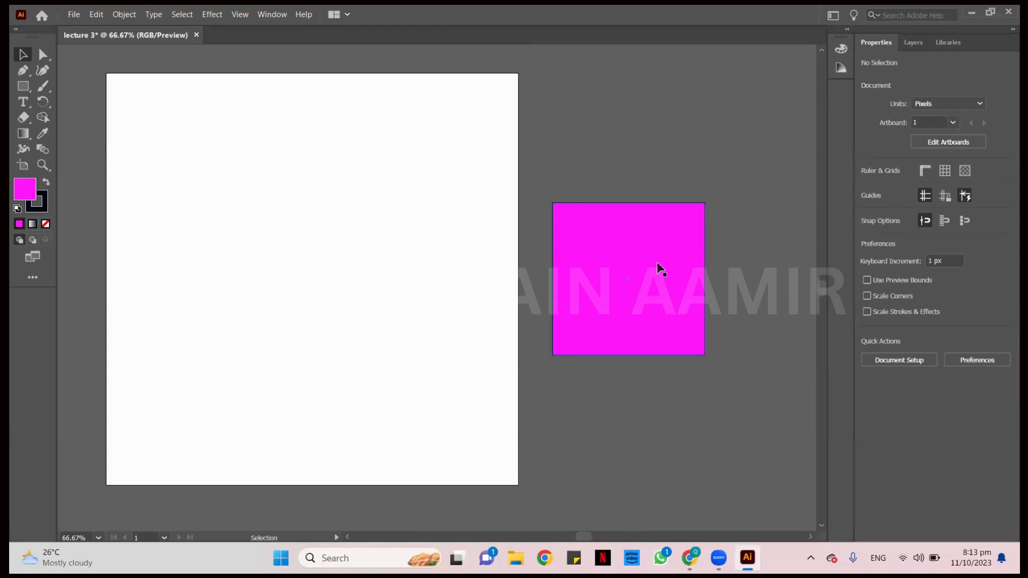
click(659, 267)
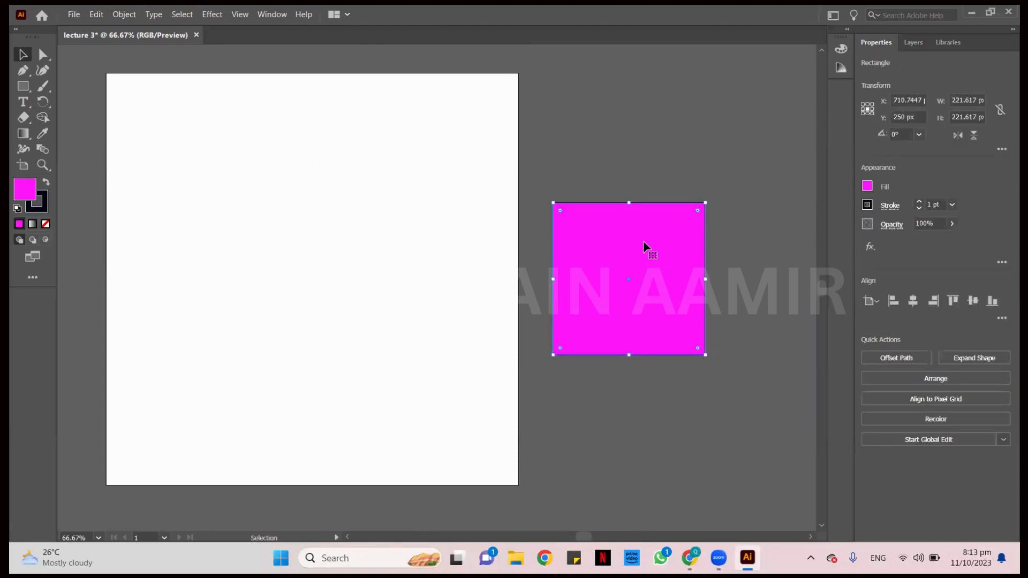
Raise the magenta square's stroke weight step by step to 9 pt
click(697, 136)
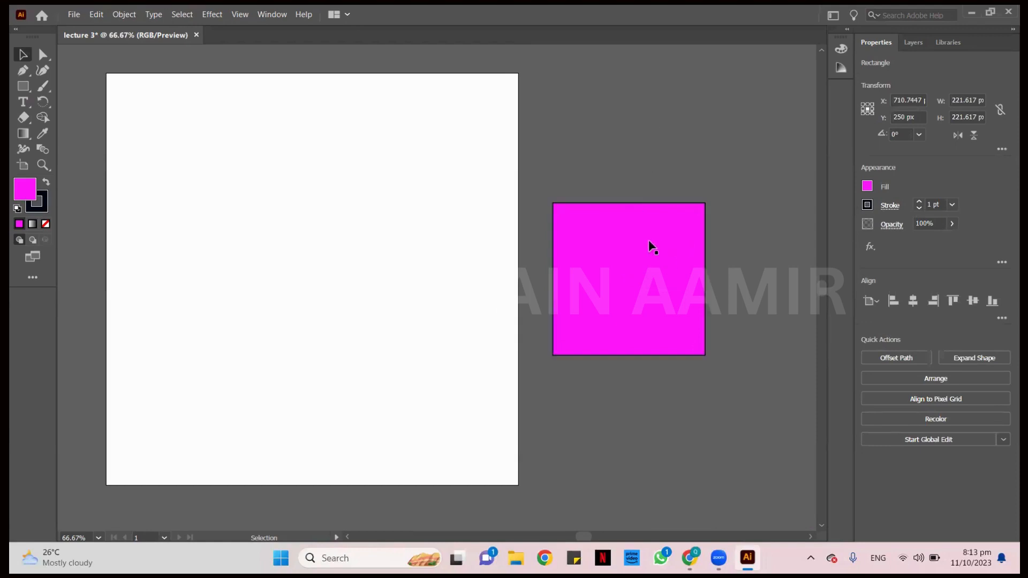
click(648, 235)
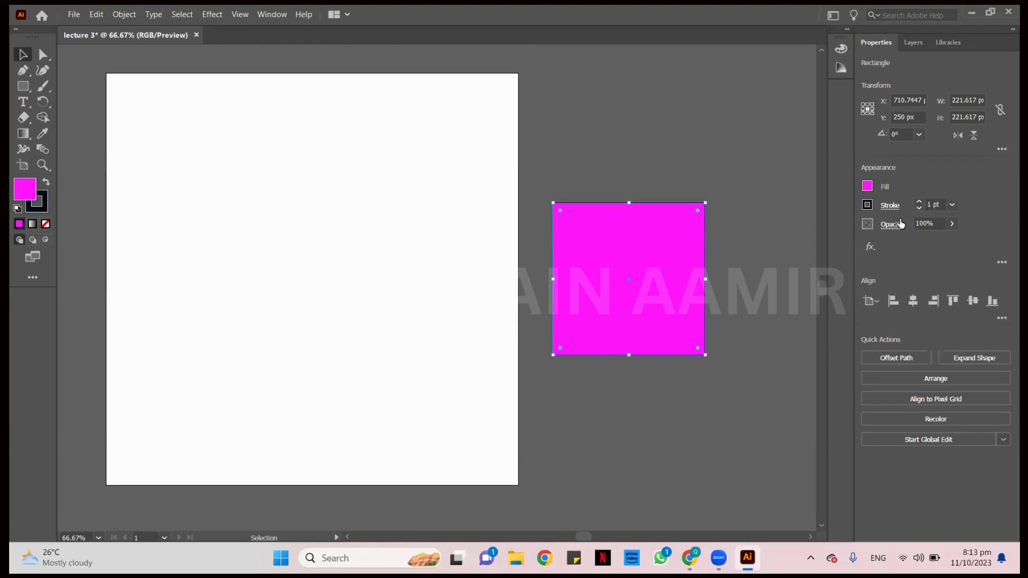
click(919, 203)
click(919, 202)
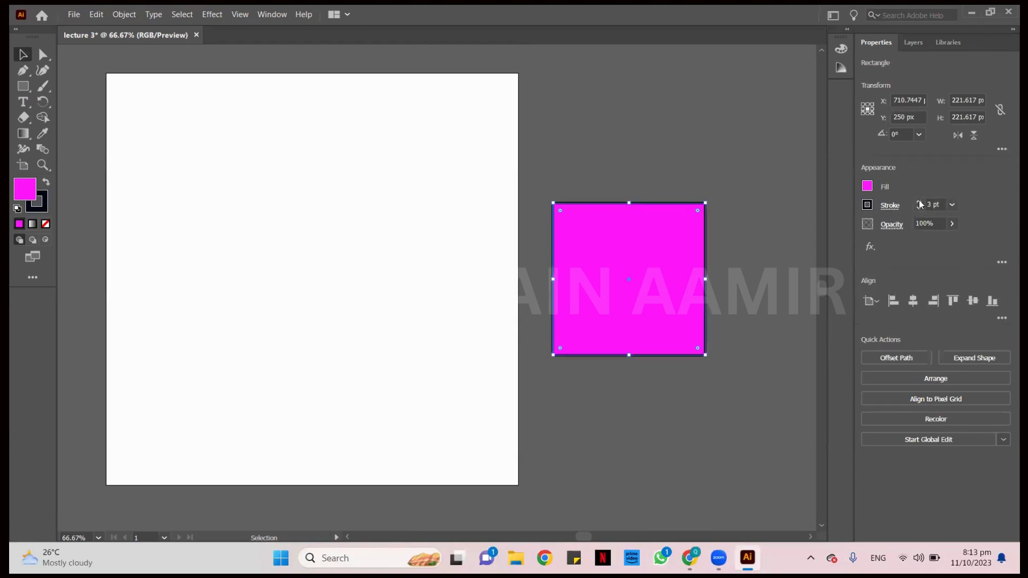
click(918, 203)
click(919, 202)
click(919, 203)
click(919, 203)
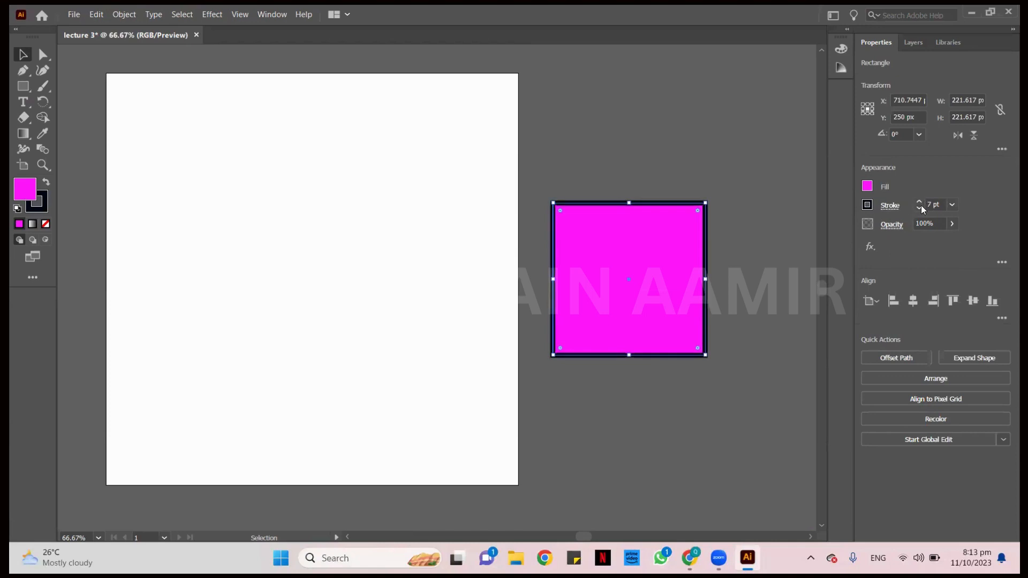
click(919, 203)
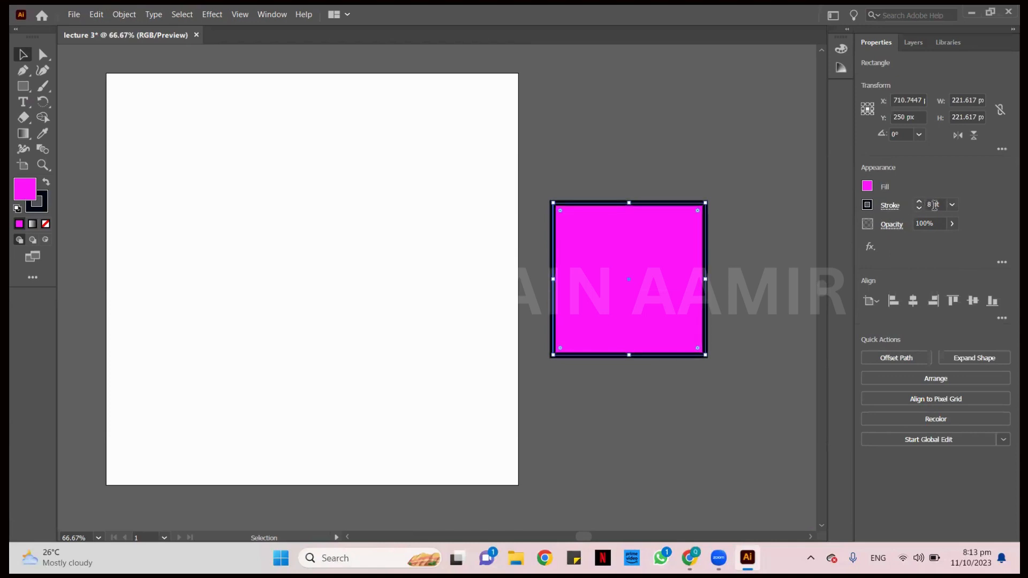
click(919, 202)
Adjust the stroke weight up and down, settling on 0.25 pt
scroll(934, 205, up, 14)
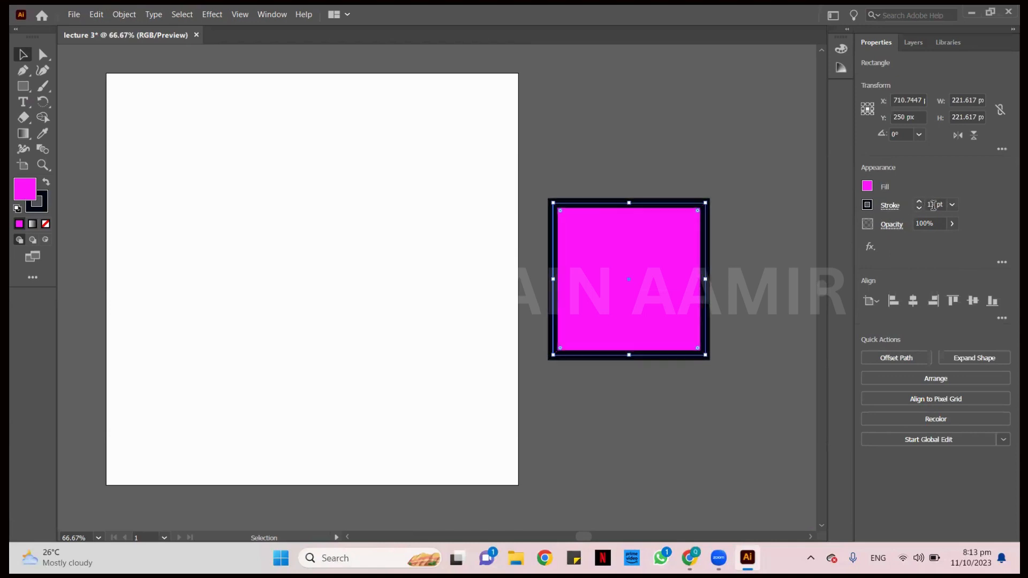
scroll(933, 205, up, 12)
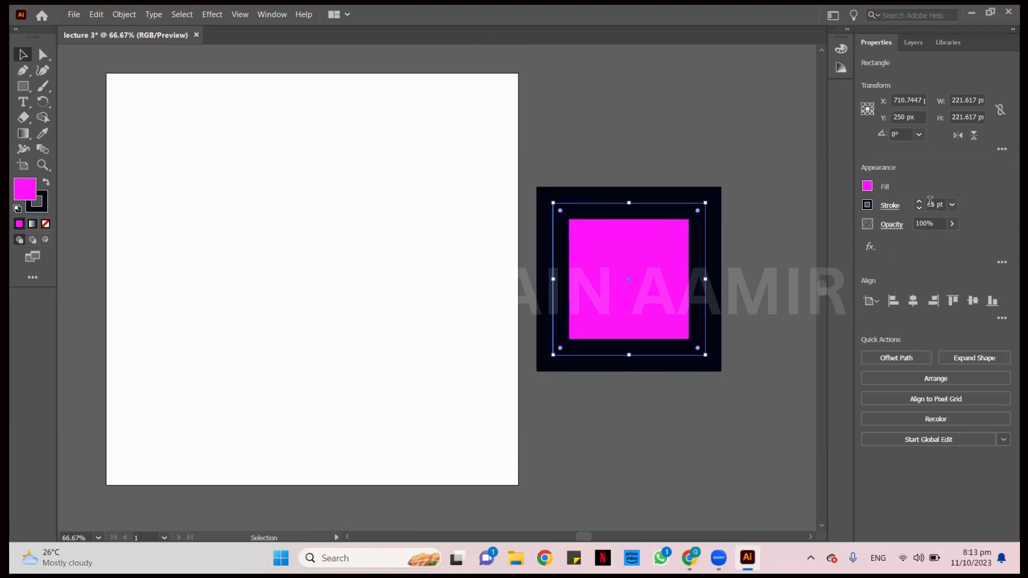
scroll(931, 200, up, 12)
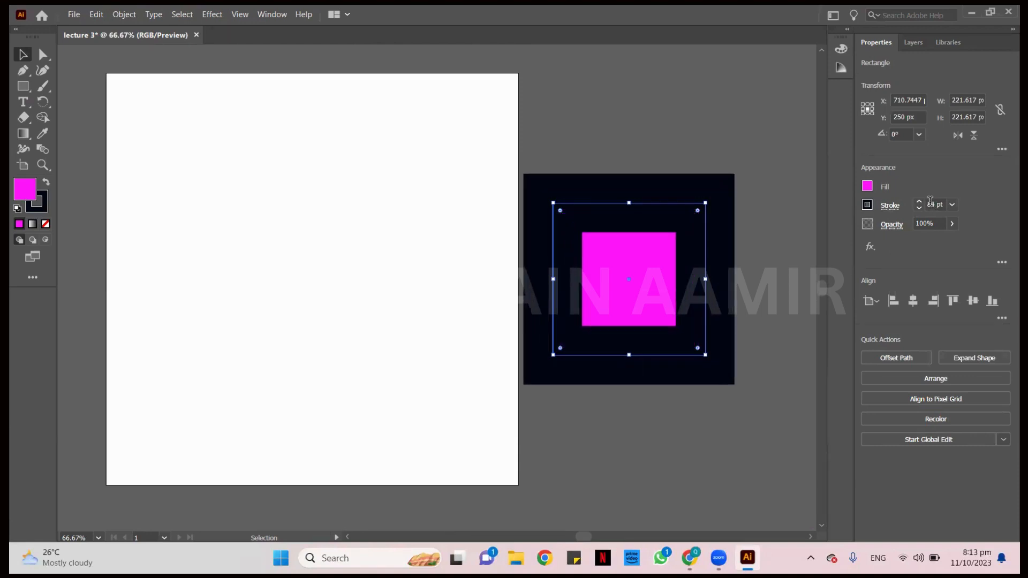
scroll(931, 200, down, 15)
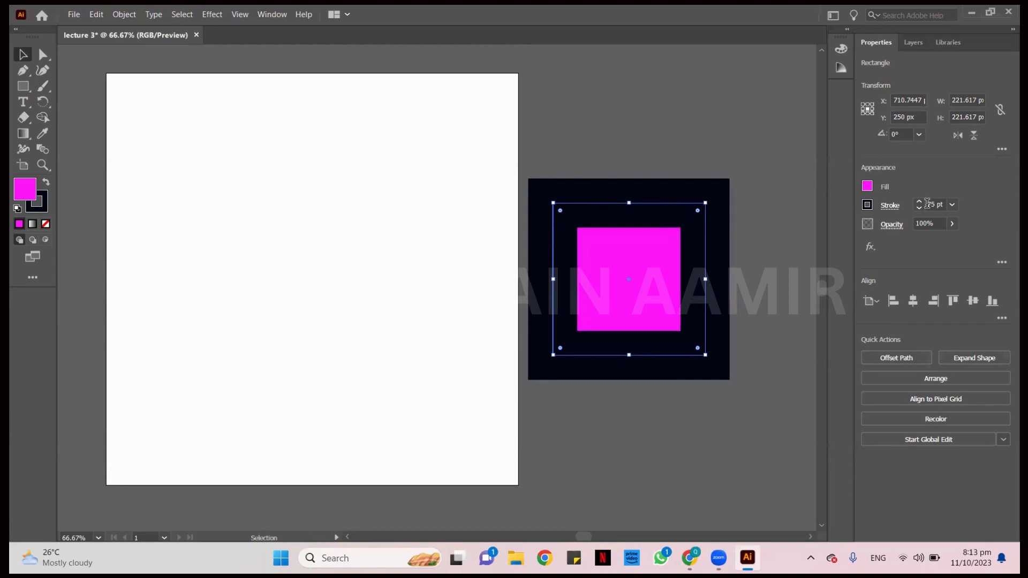
scroll(928, 201, down, 13)
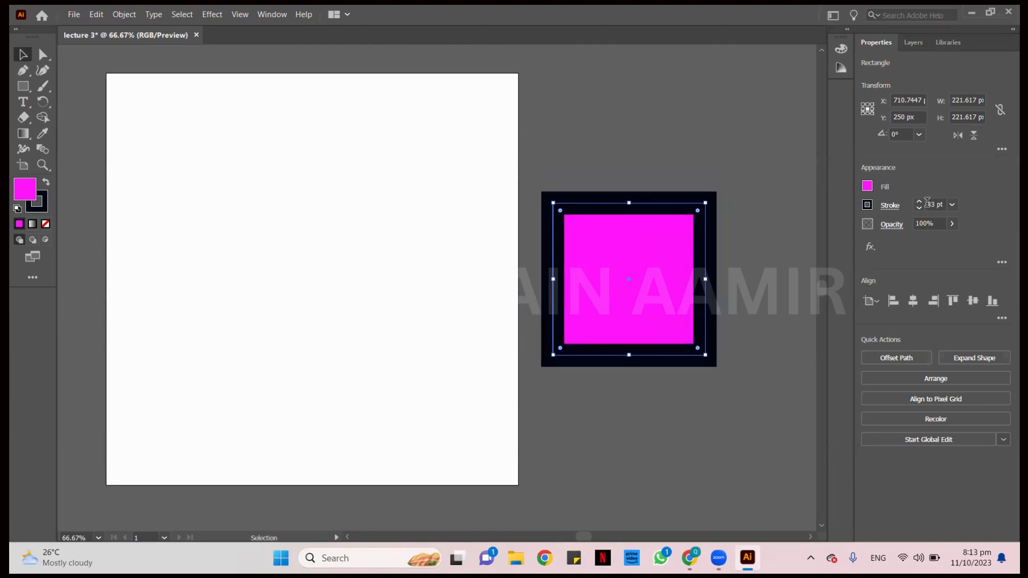
scroll(928, 201, down, 19)
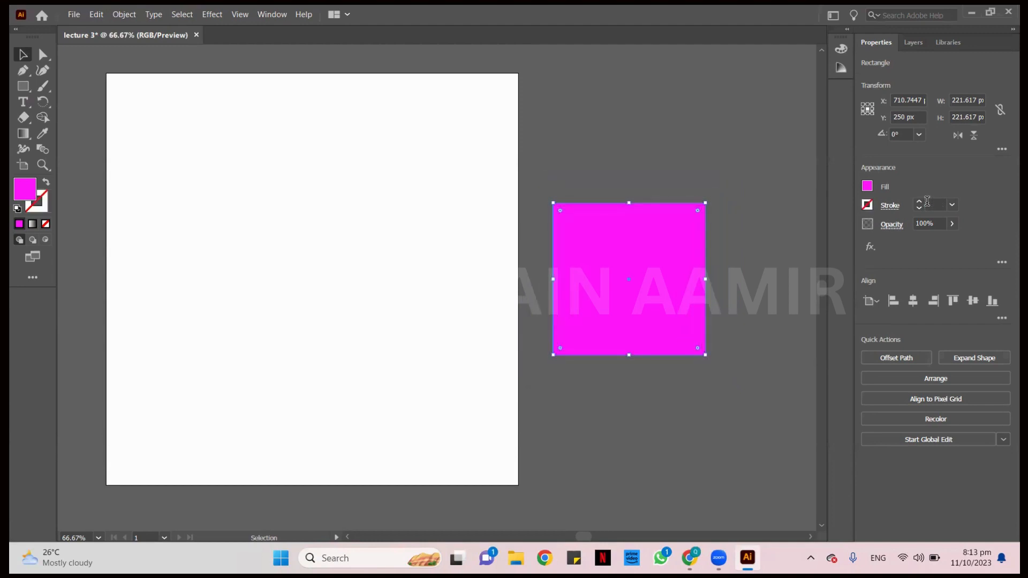
scroll(939, 203, up, 1)
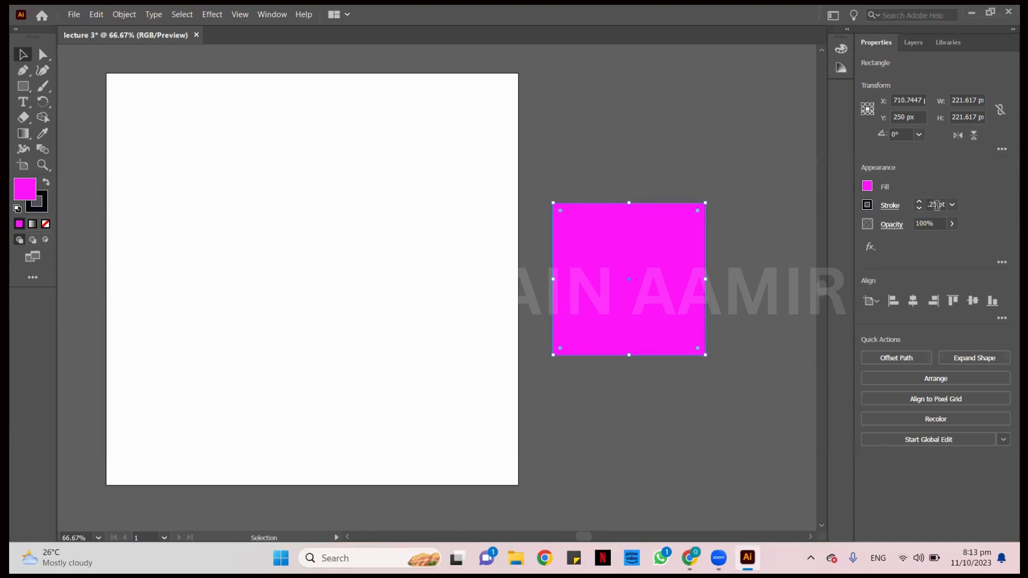
scroll(937, 204, down, 1)
scroll(936, 204, up, 1)
scroll(936, 206, down, 1)
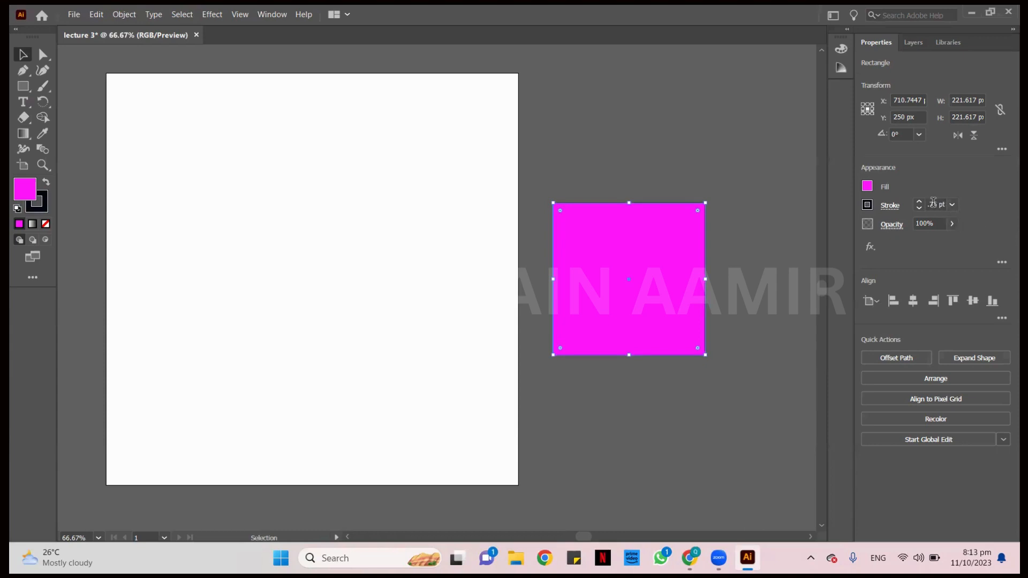
scroll(936, 205, up, 1)
scroll(939, 205, down, 4)
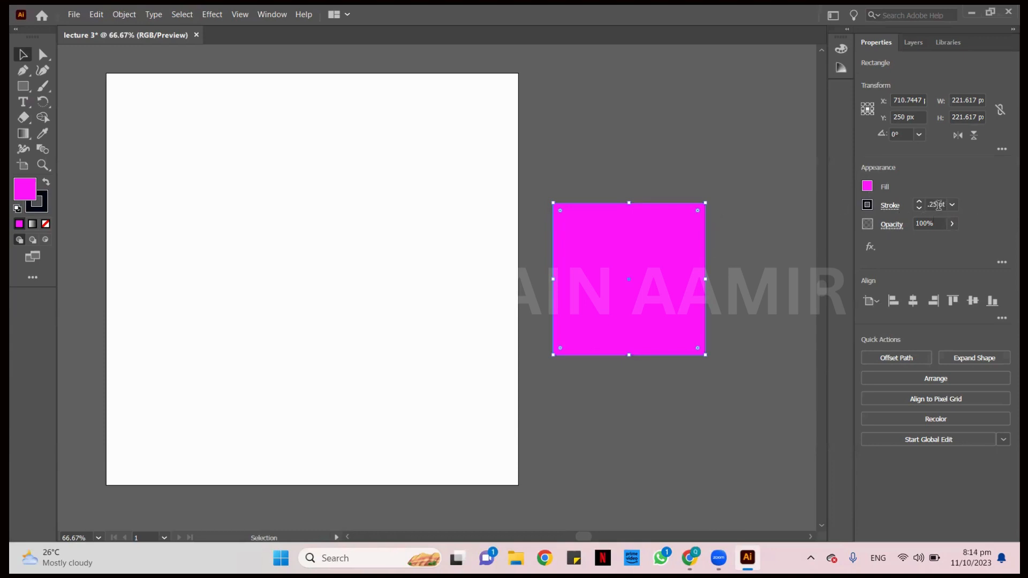
scroll(938, 205, up, 1)
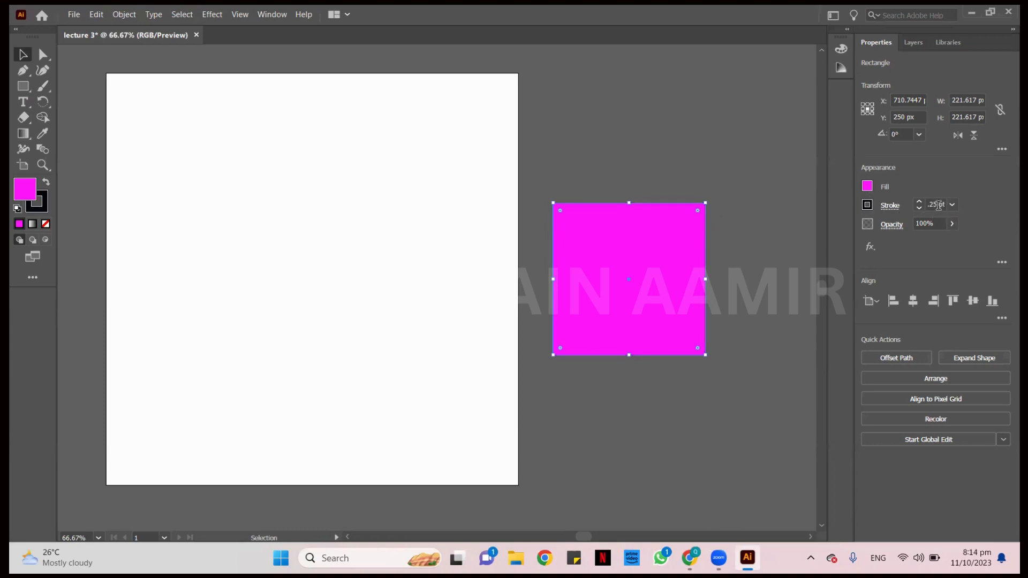
Zoom and pan to recentre the view, then drag the magenta square toward the artboard's centre
click(652, 163)
scroll(644, 210, up, 3)
scroll(645, 208, up, 5)
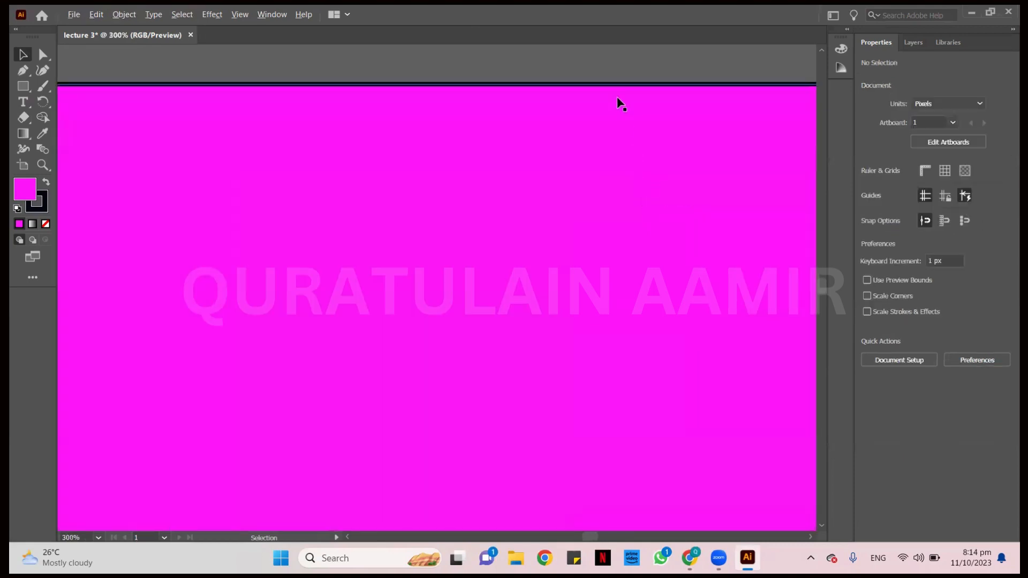
scroll(535, 319, up, 5)
scroll(535, 309, up, 4)
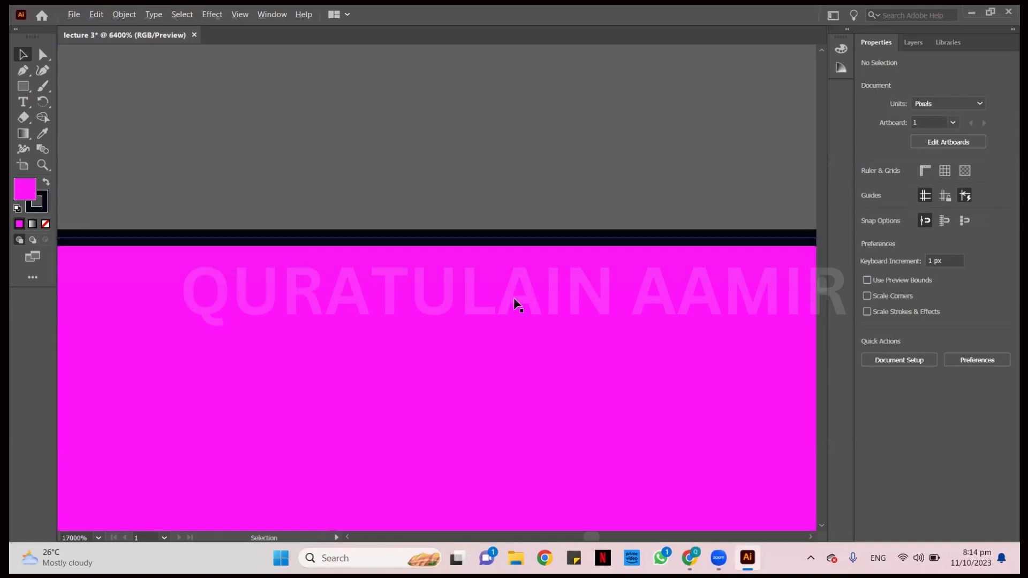
scroll(517, 303, down, 1)
scroll(515, 301, down, 15)
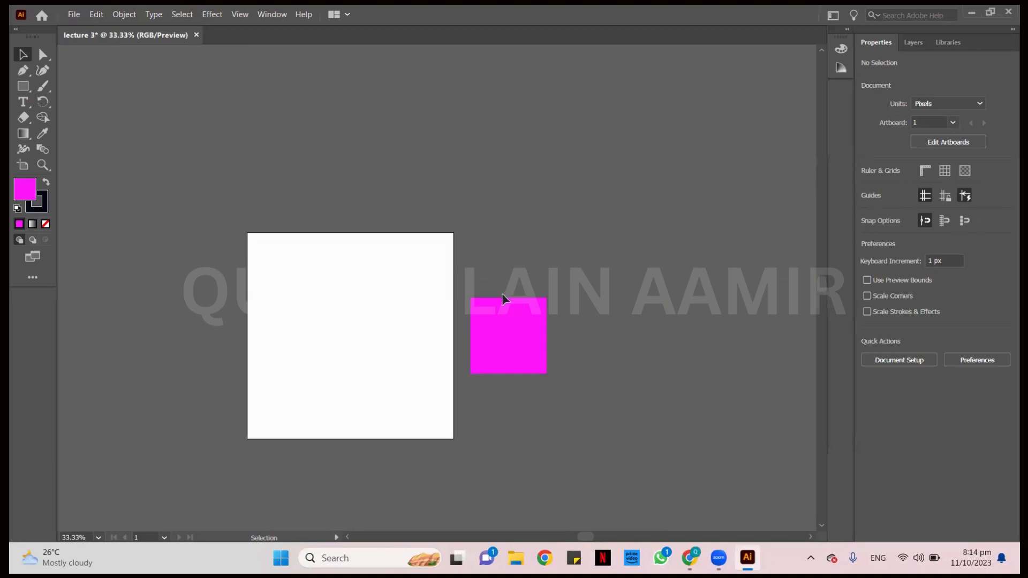
key(space)
drag(342, 276, 418, 207)
click(589, 284)
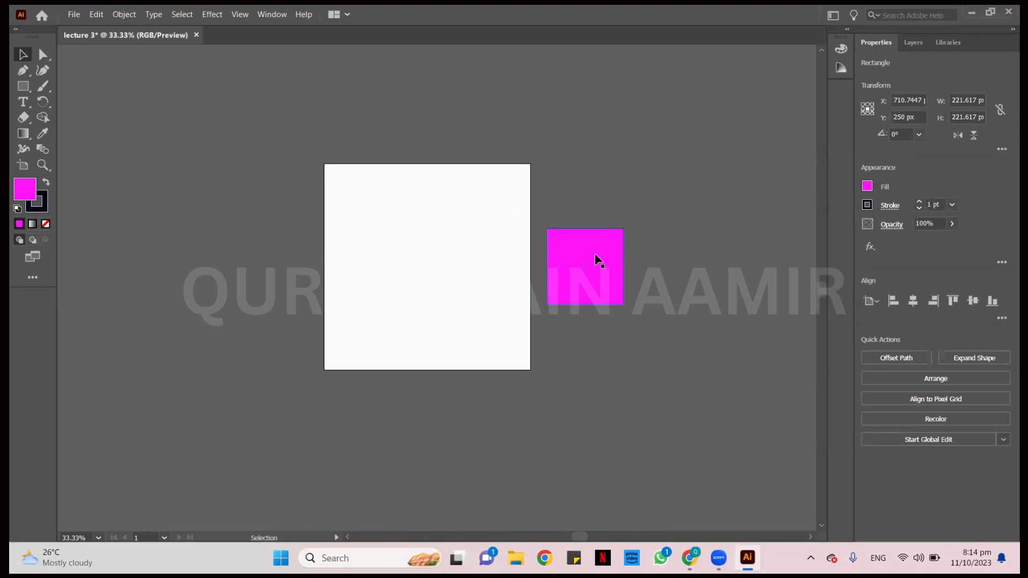
drag(594, 262, 590, 234)
Open the Color panel from the Window menu and move it lower on screen
click(426, 187)
click(272, 14)
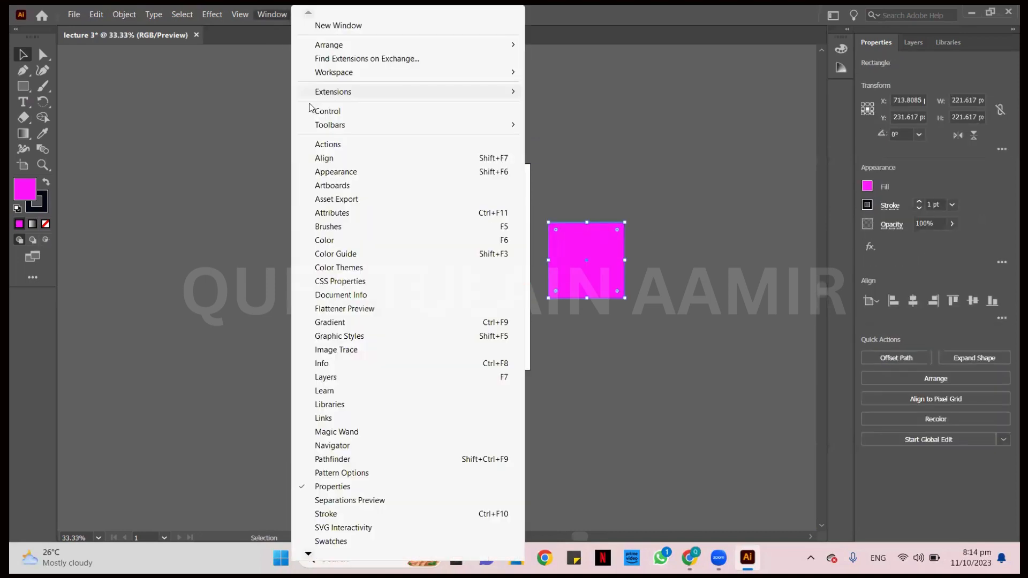
click(369, 241)
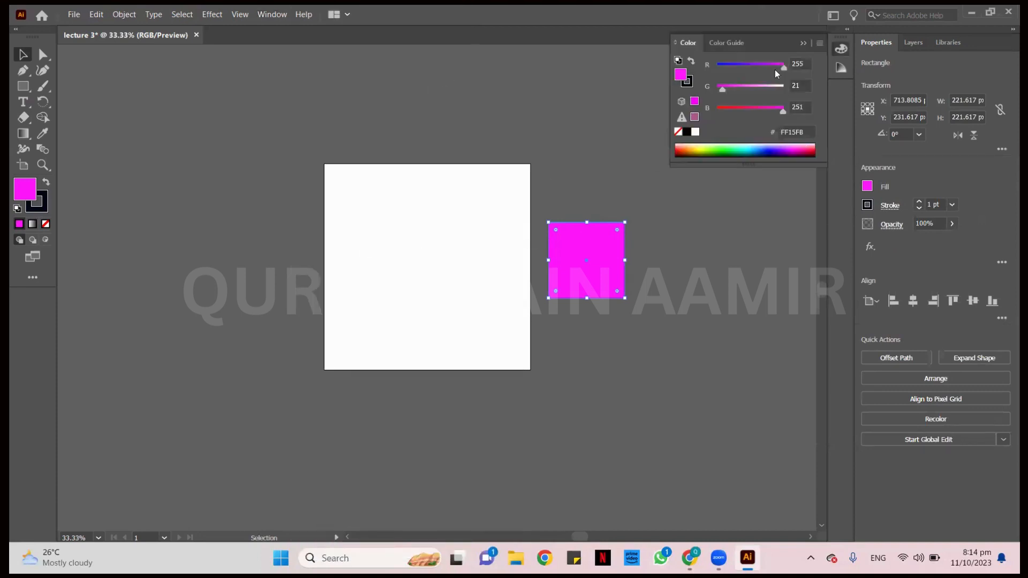
drag(776, 43, 772, 92)
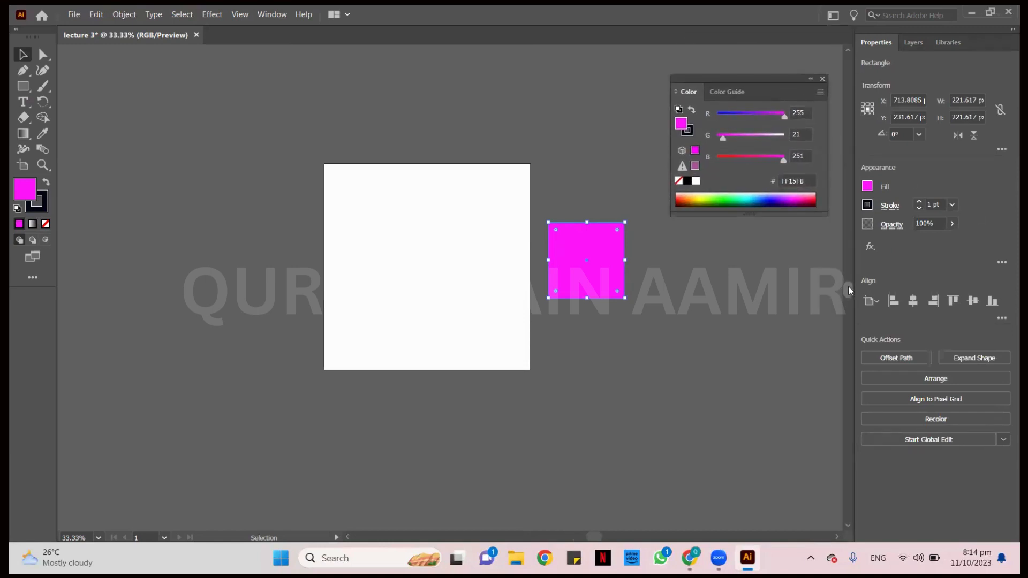
Give the square a bright green 15FF36 outline and dark red 940C00 fill, then deselect it
click(689, 131)
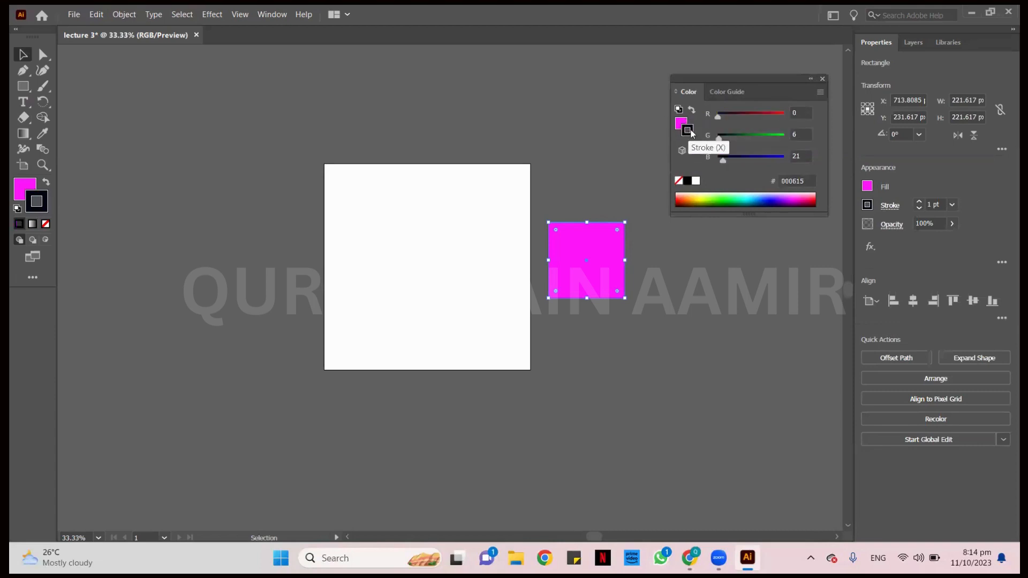
click(726, 199)
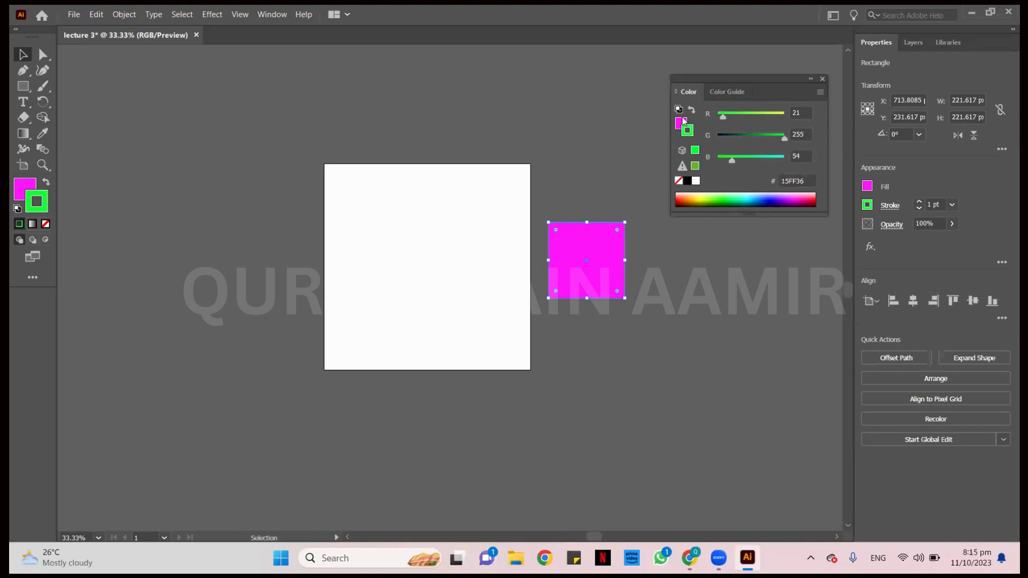
click(681, 196)
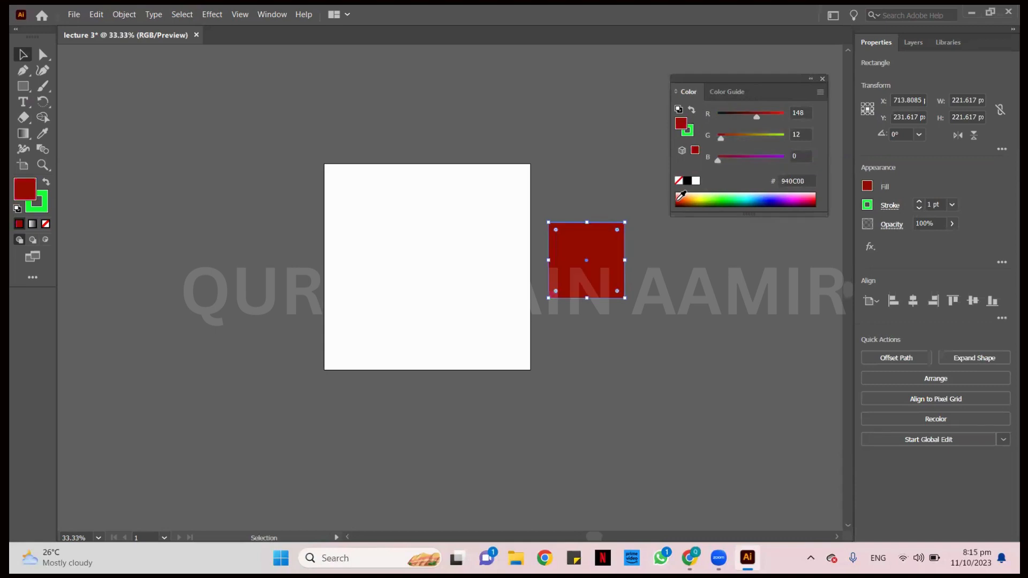
click(581, 169)
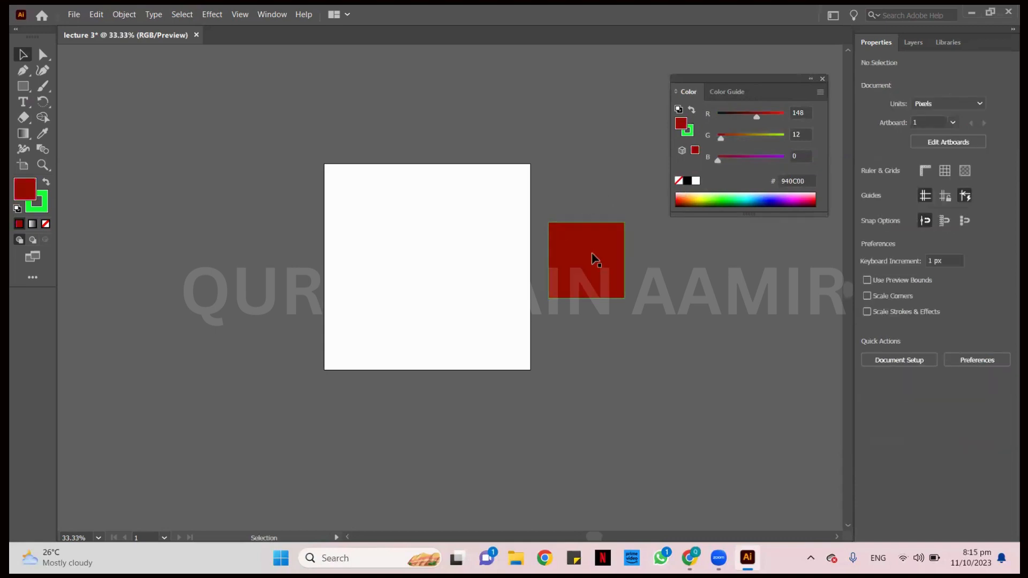
scroll(601, 234, up, 6)
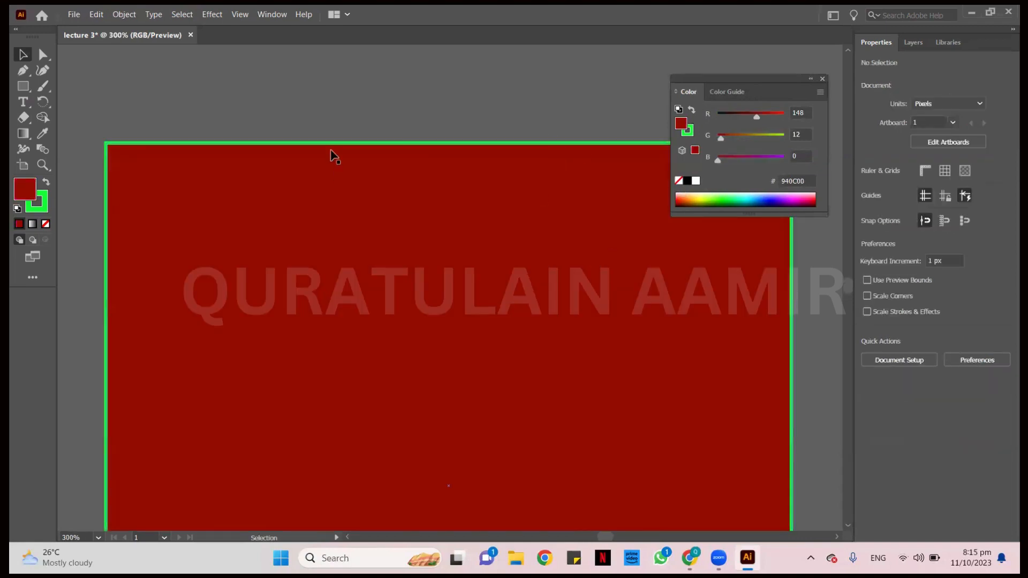
Delete the old red square
scroll(405, 206, down, 6)
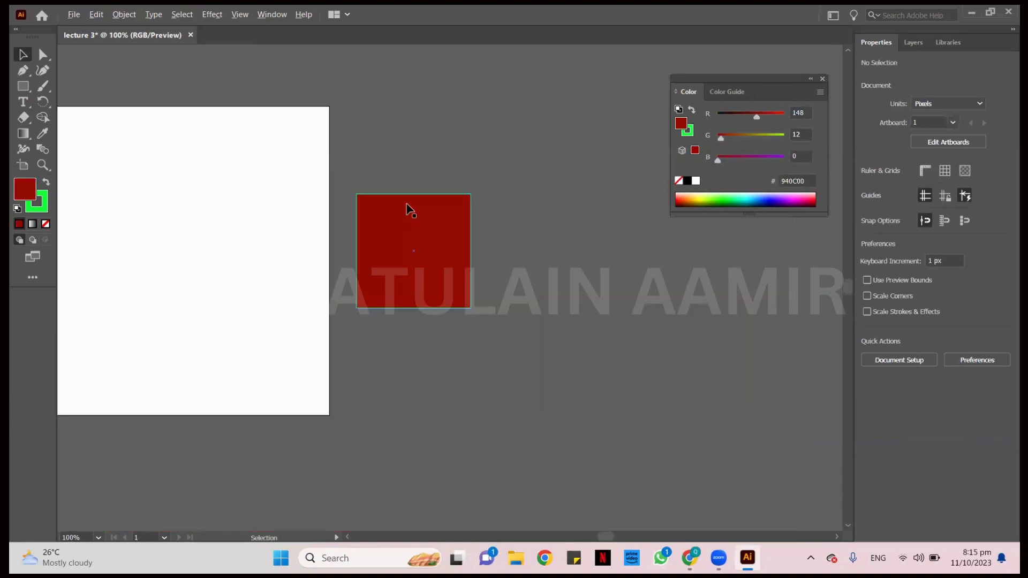
drag(234, 225, 392, 256)
click(602, 281)
key(Delete)
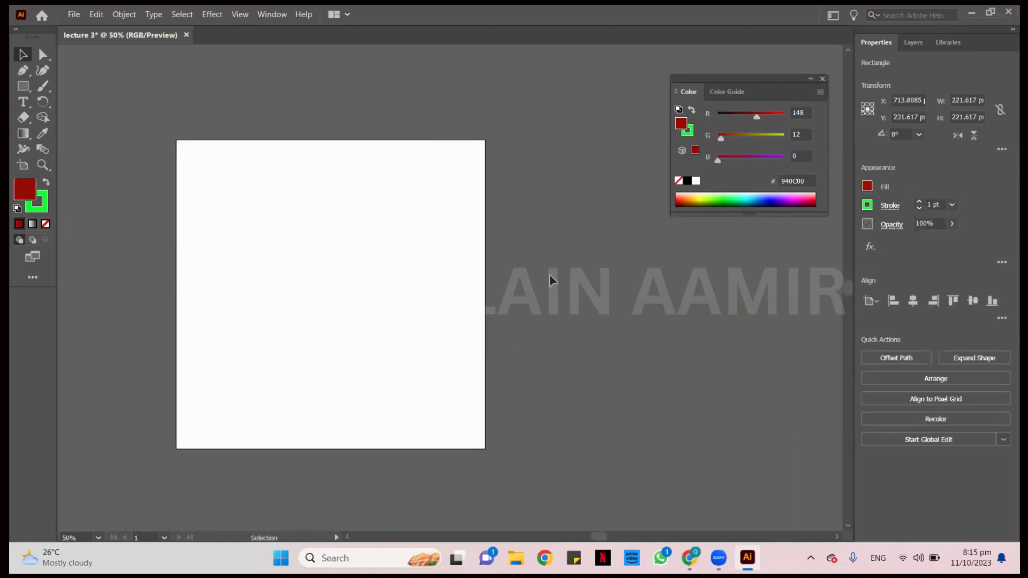
Draw a small square, about 158.3 × 158.3 px, near the artboard's top-left corner
click(23, 87)
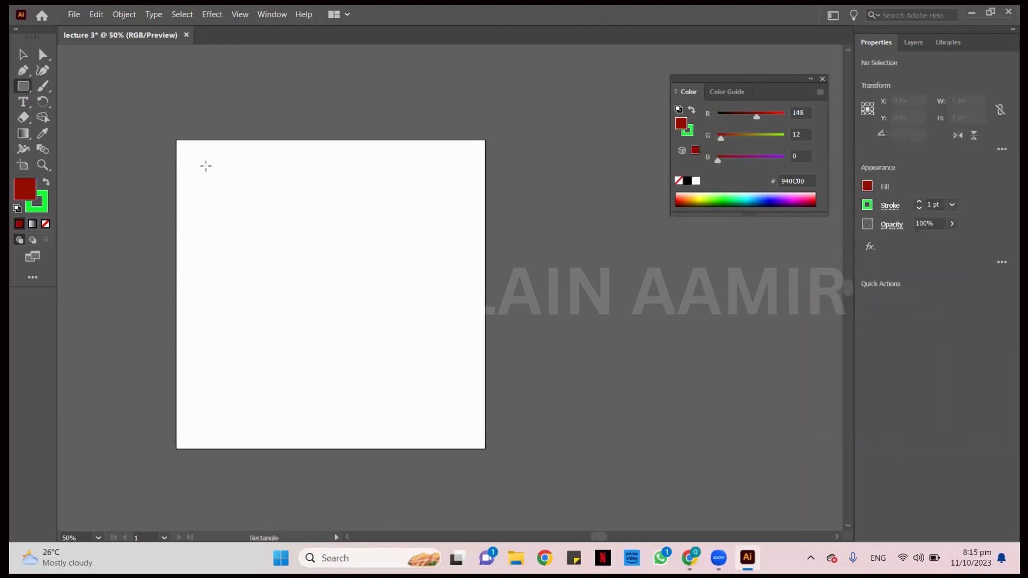
scroll(205, 165, down, 1)
drag(206, 165, 560, 258)
drag(491, 228, 696, 338)
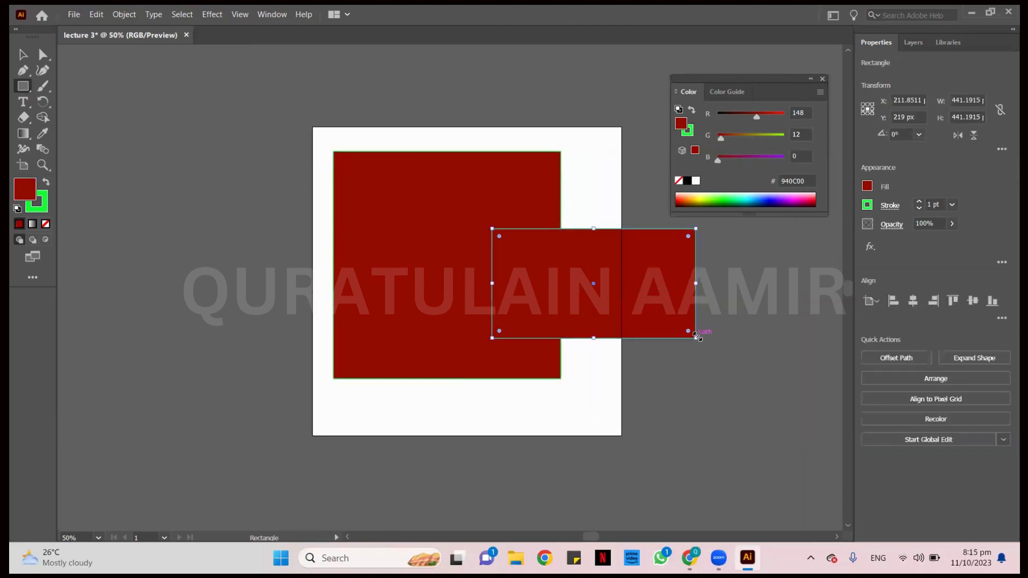
key(ctrl+z)
key(ctrl+z)
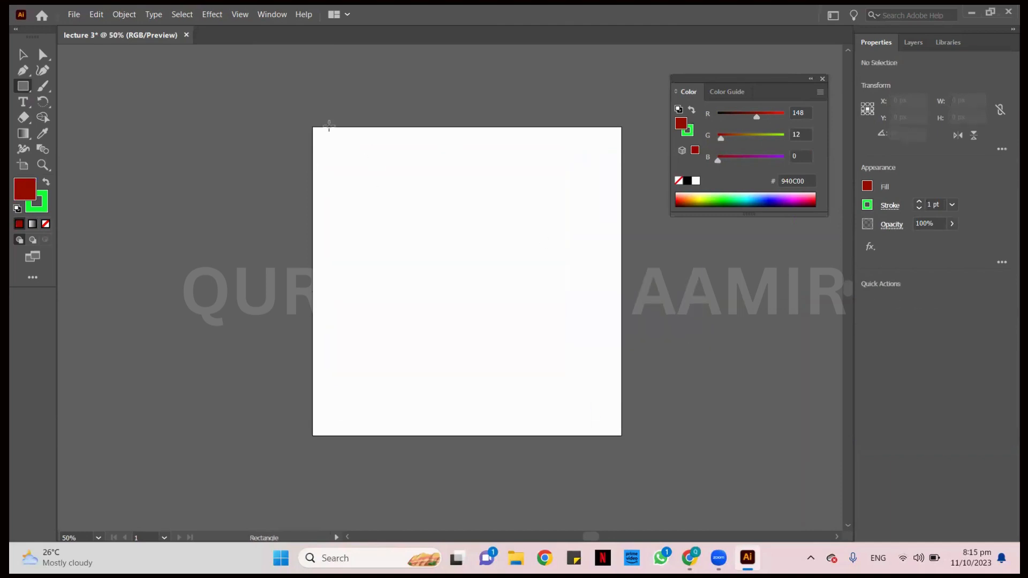
drag(325, 142, 407, 224)
click(23, 55)
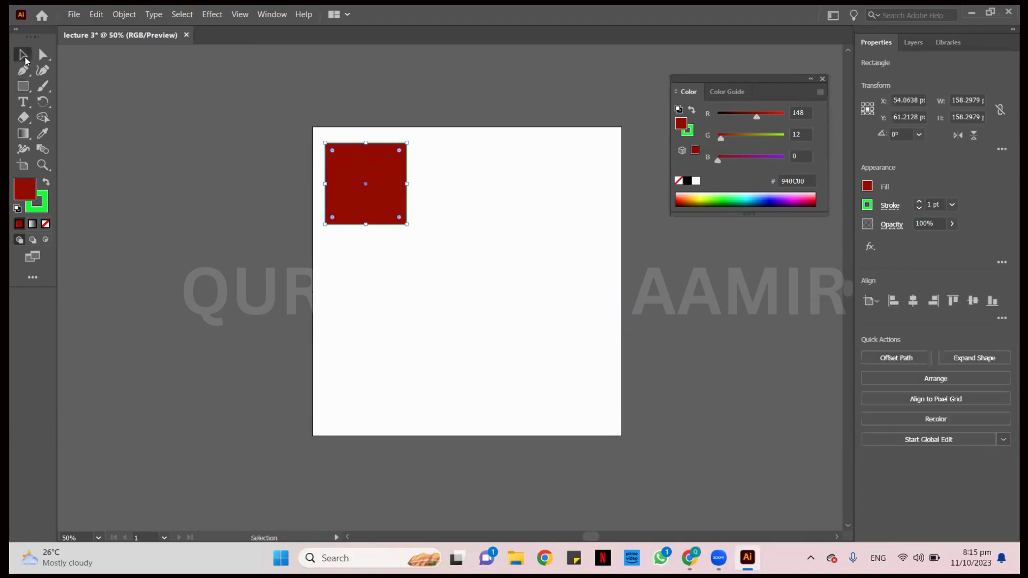
click(198, 182)
click(21, 88)
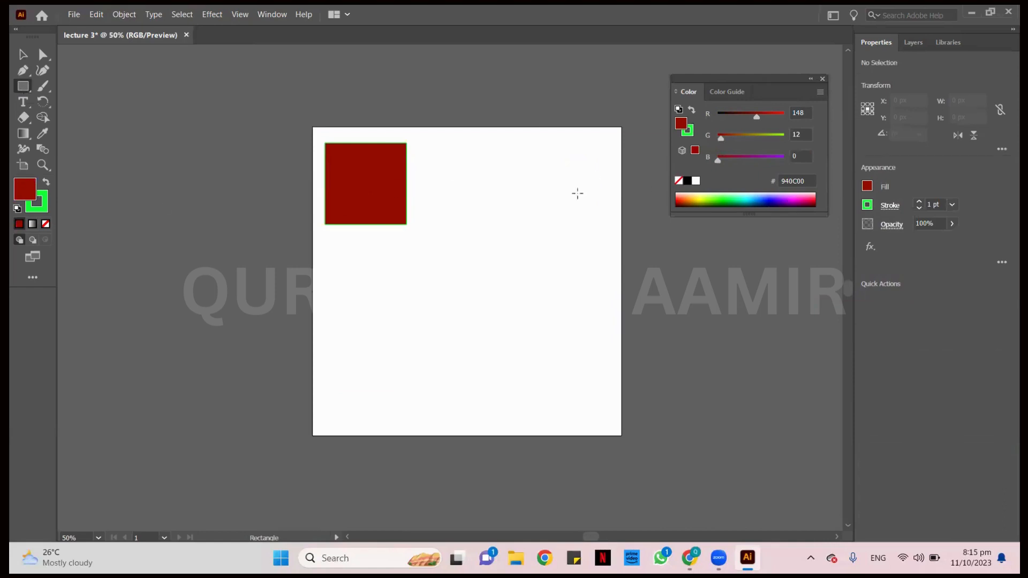
Change the red square's outline to dark navy 02006A
click(688, 132)
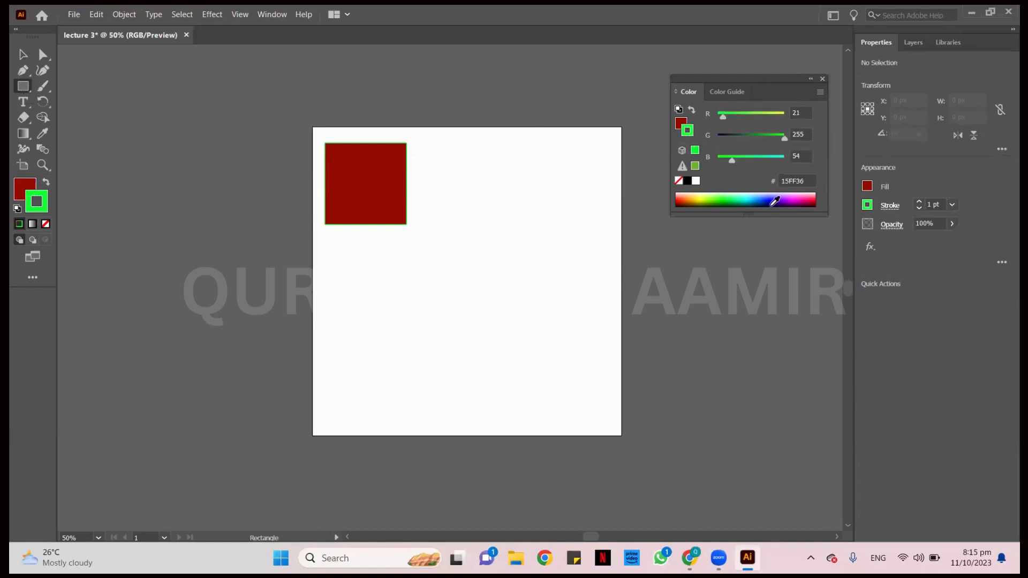
click(773, 205)
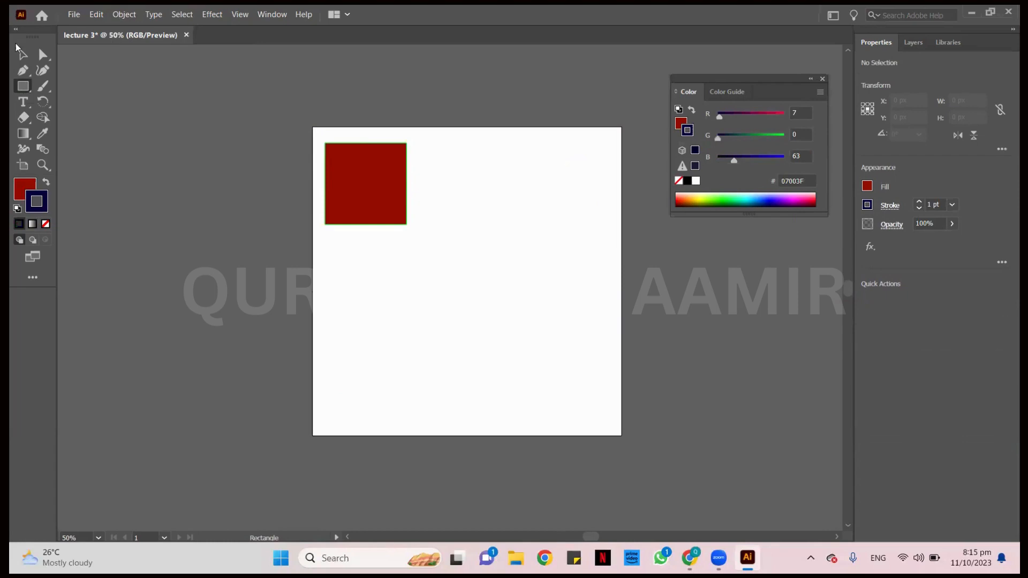
click(21, 53)
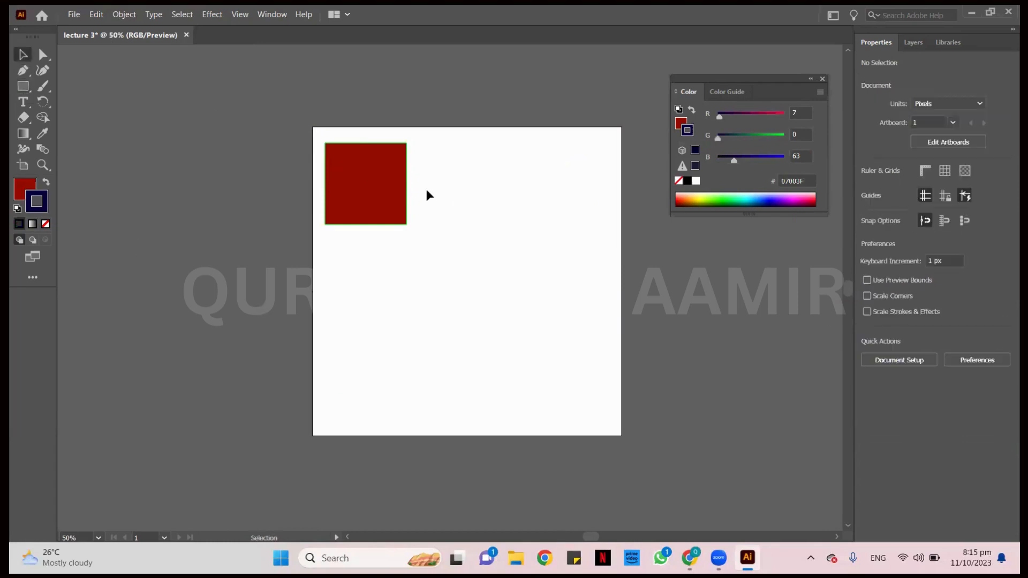
click(374, 190)
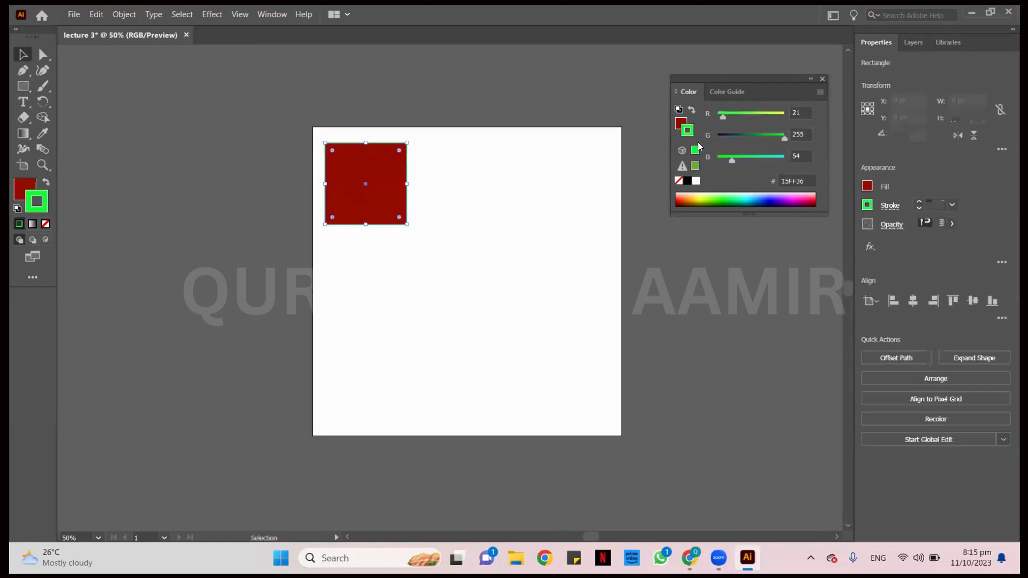
click(771, 202)
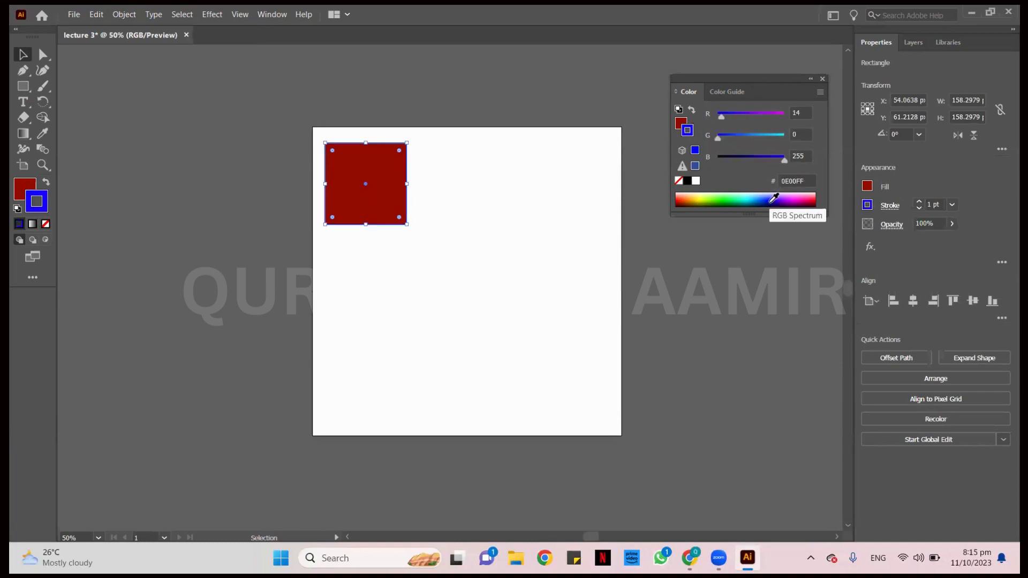
click(774, 202)
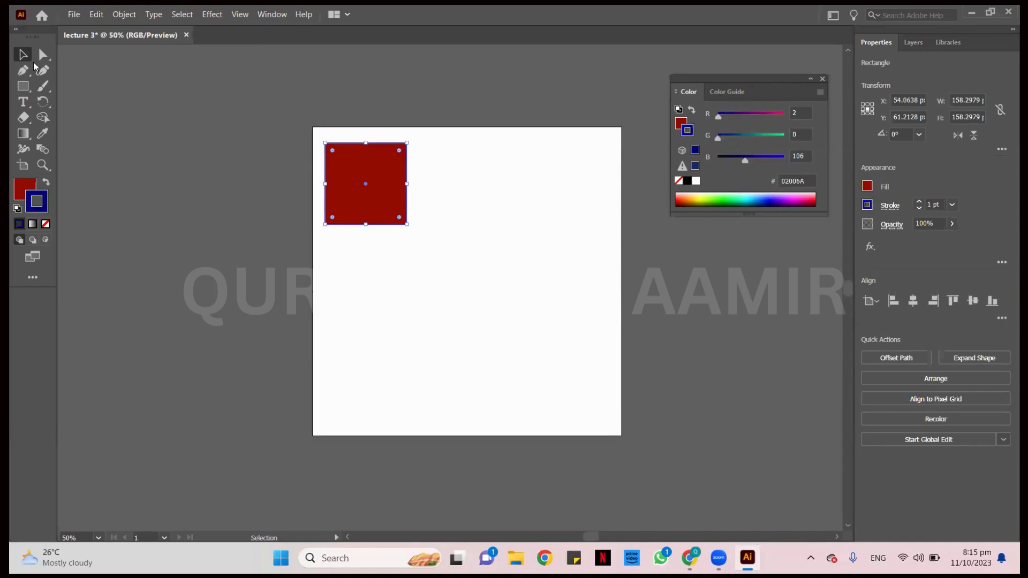
Deselect the square and bring the fill swatch back to the front
click(351, 138)
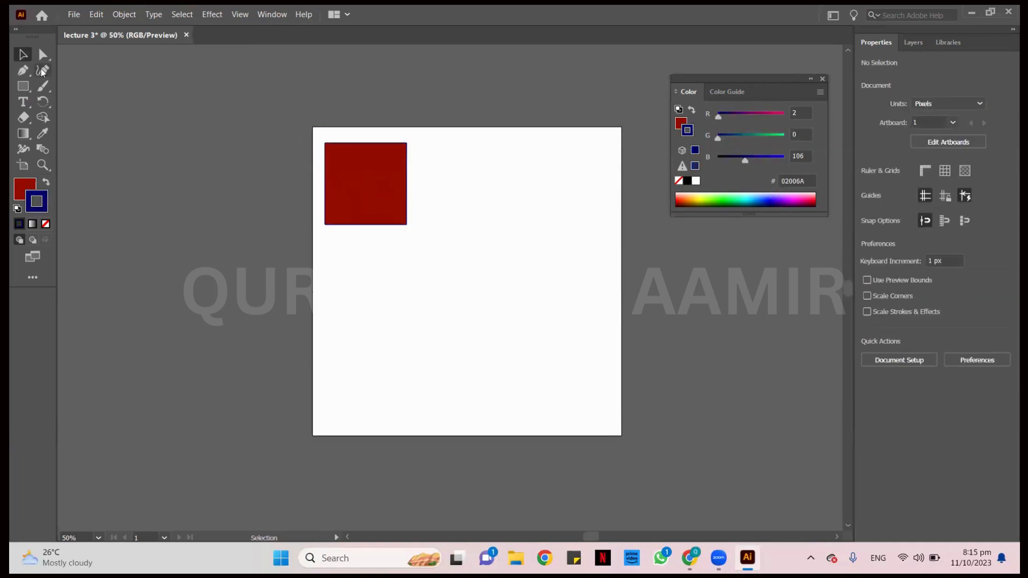
click(20, 188)
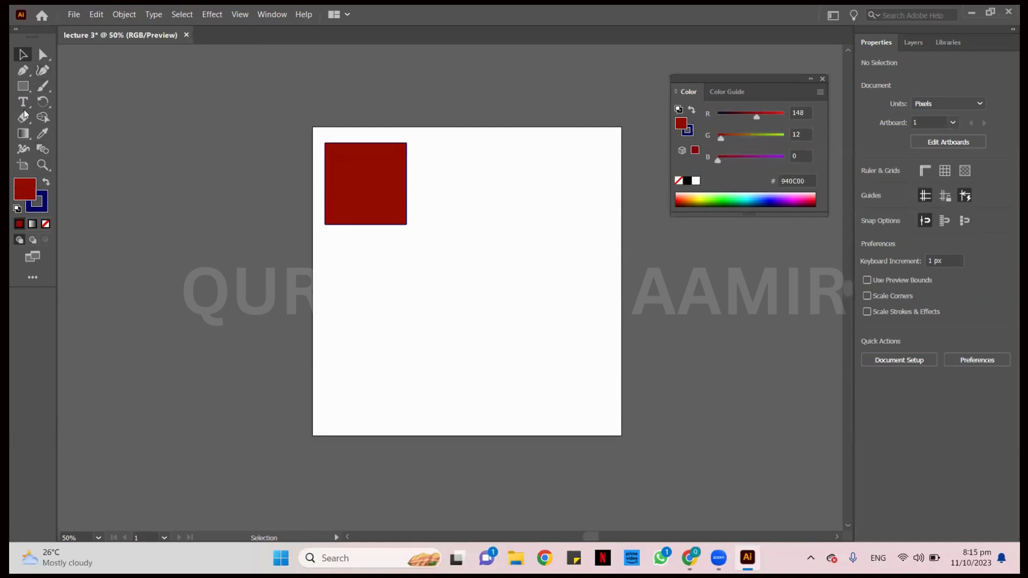
click(24, 88)
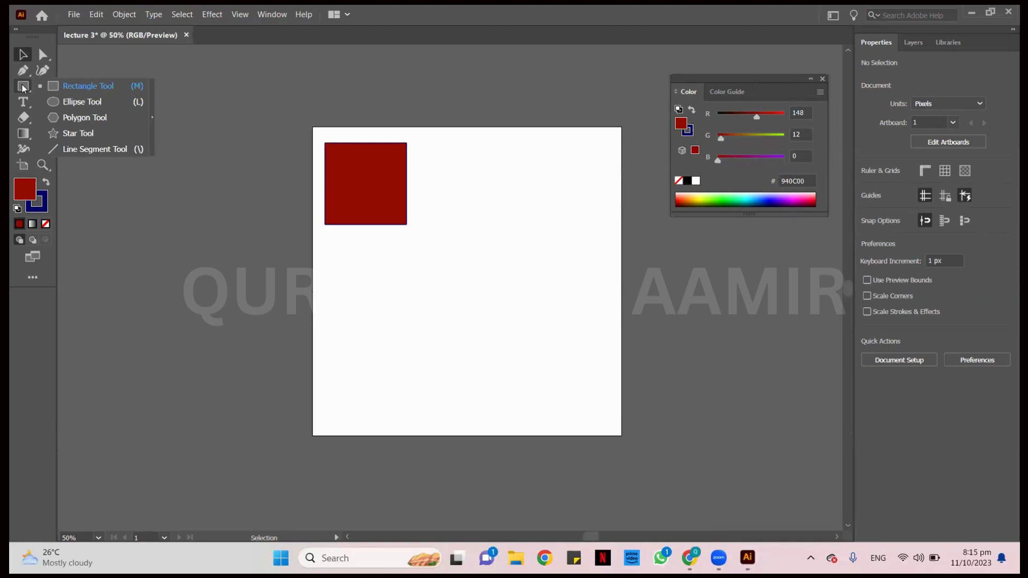
Draw several ellipses and circles, including a circle at the artboard's top beside the square
click(82, 102)
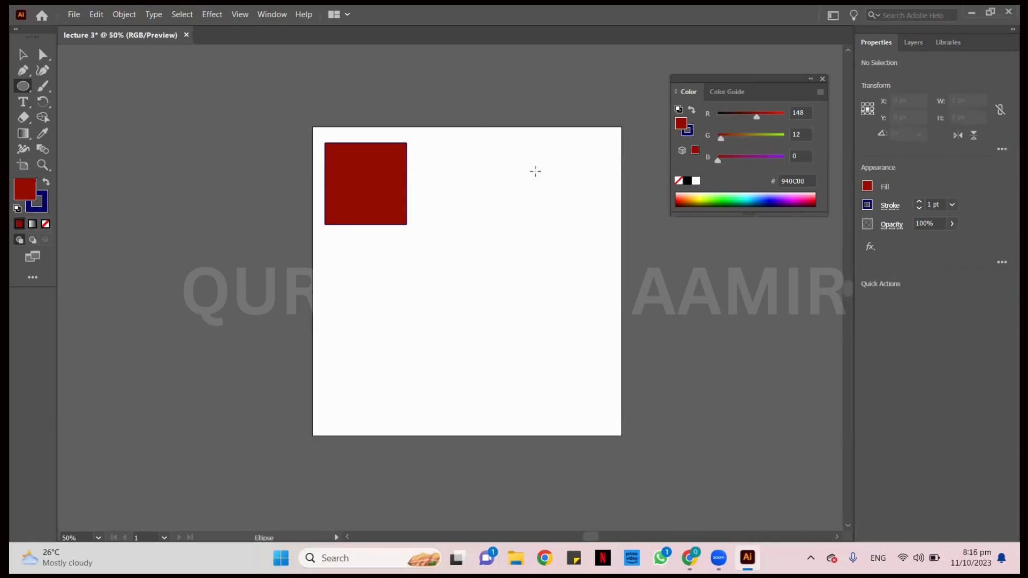
drag(501, 143, 643, 395)
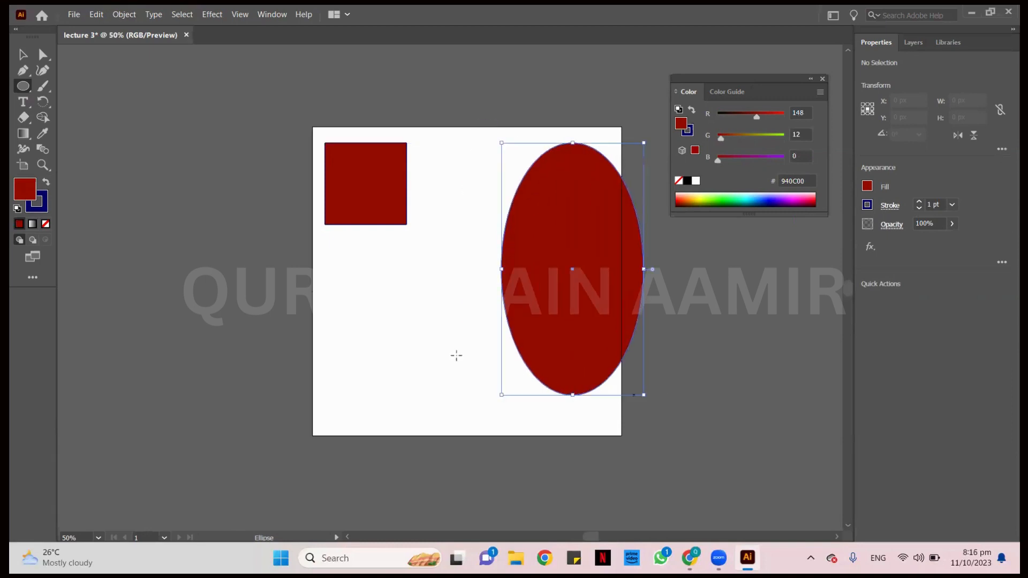
mouse_move(349, 275)
mouse_down()
mouse_move(452, 329)
mouse_move(477, 363)
mouse_up()
drag(259, 288, 445, 466)
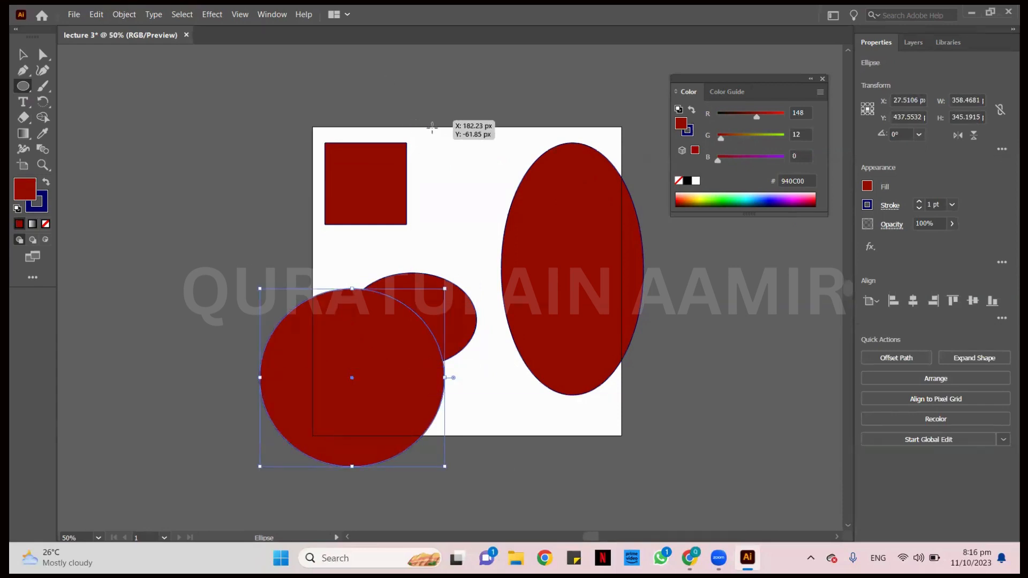
drag(431, 126, 538, 265)
drag(628, 414, 434, 213)
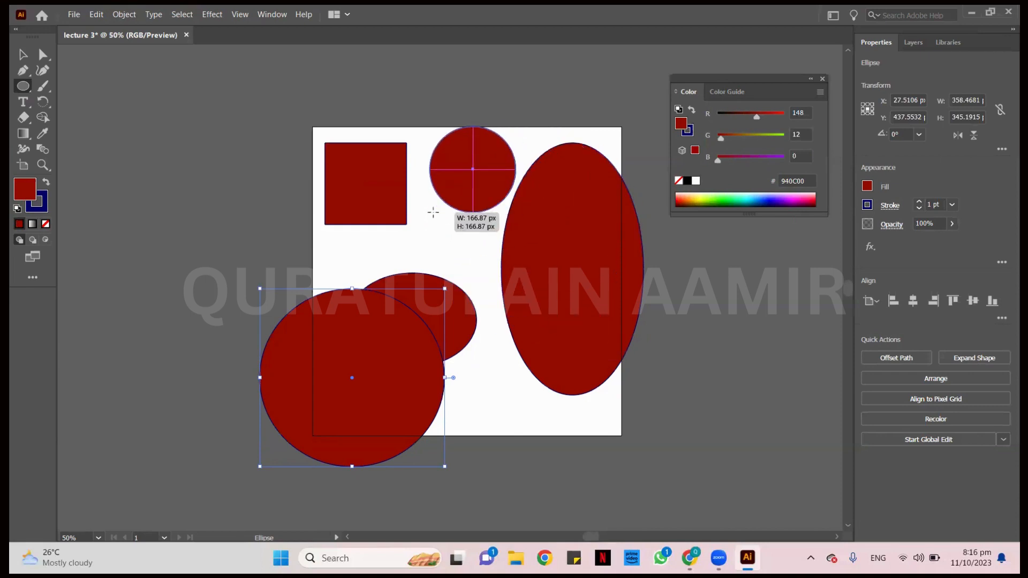
drag(433, 212, 556, 315)
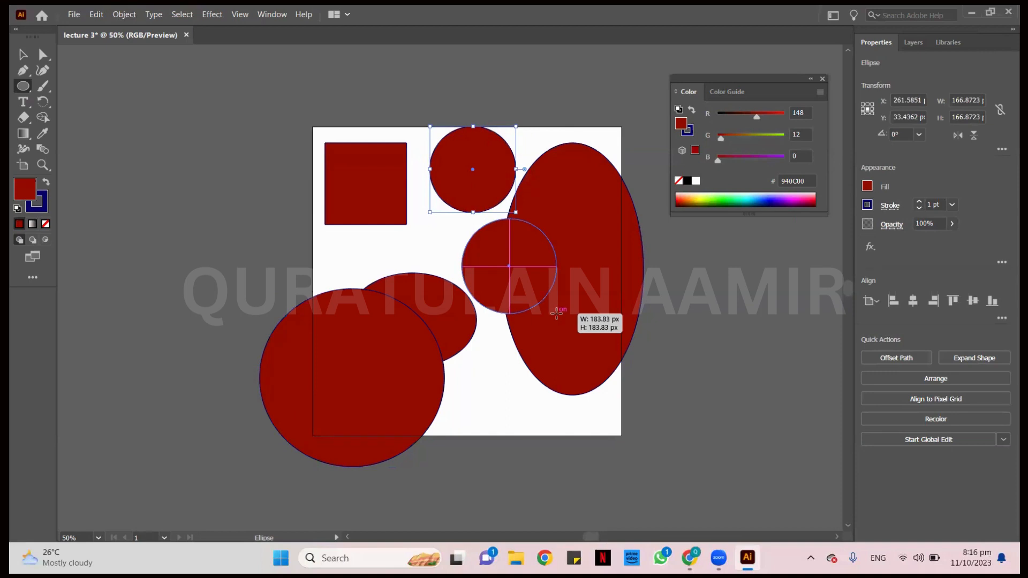
drag(556, 313, 557, 314)
Delete the four extra practice ellipses
click(19, 58)
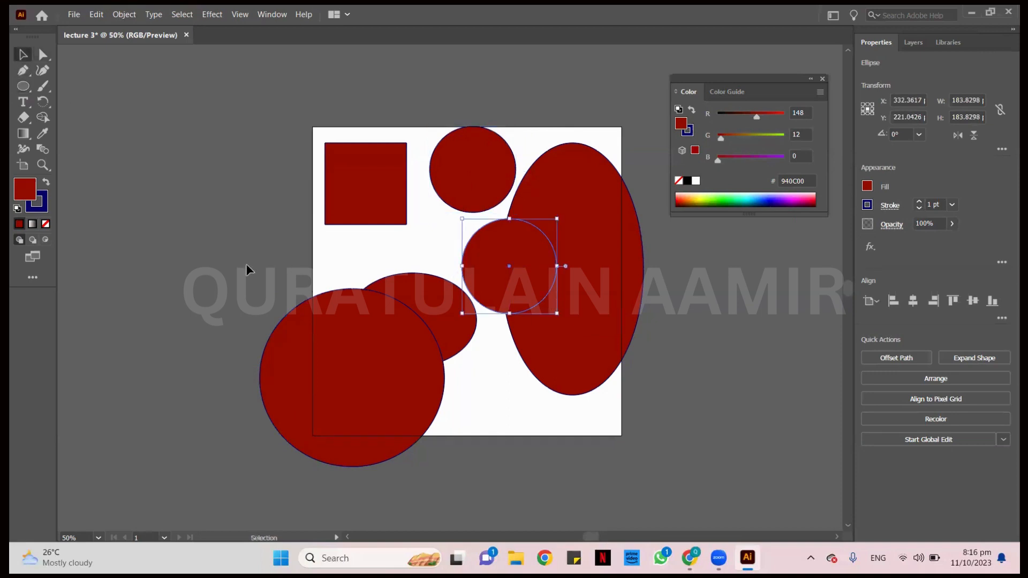
drag(689, 469, 676, 437)
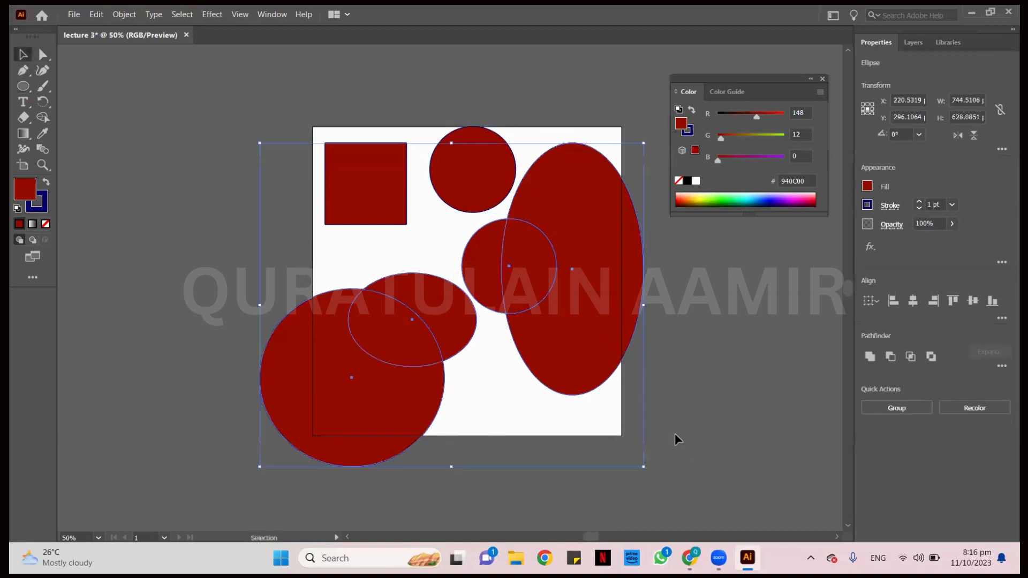
key(Delete)
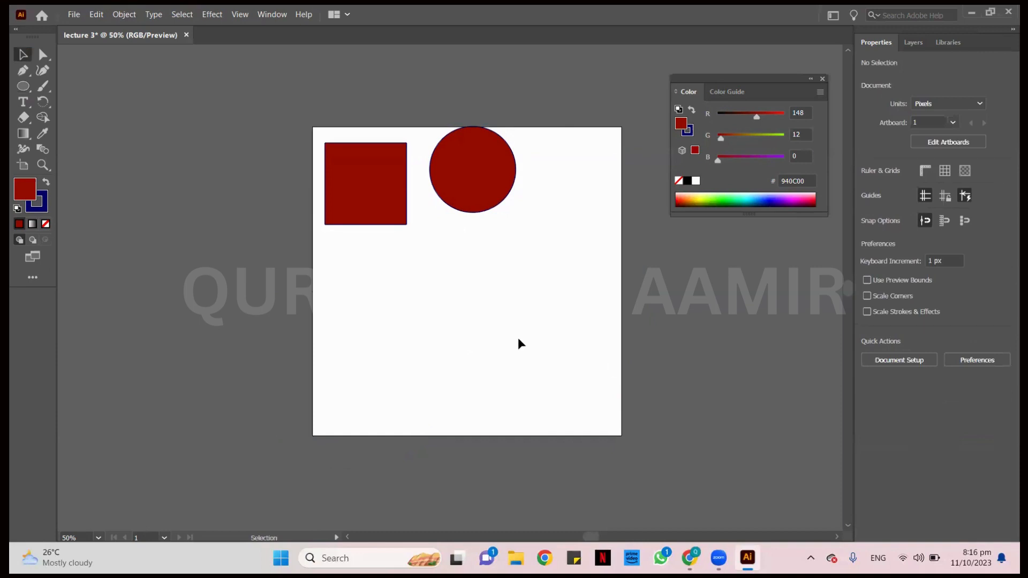
Shift the circle and square right, then draw a small hexagon below the square
drag(494, 200, 551, 219)
drag(363, 185, 391, 190)
click(25, 85)
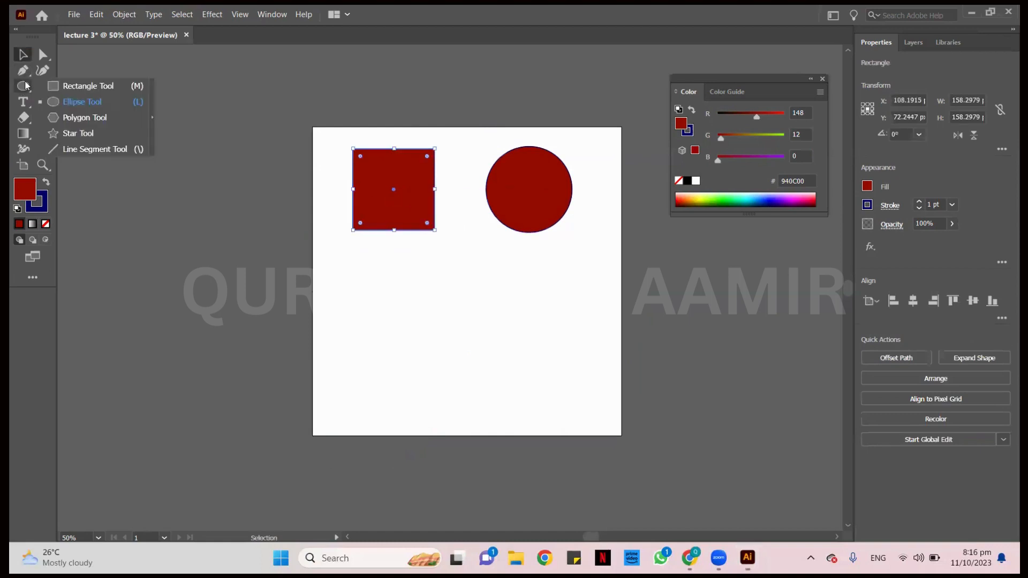
click(76, 120)
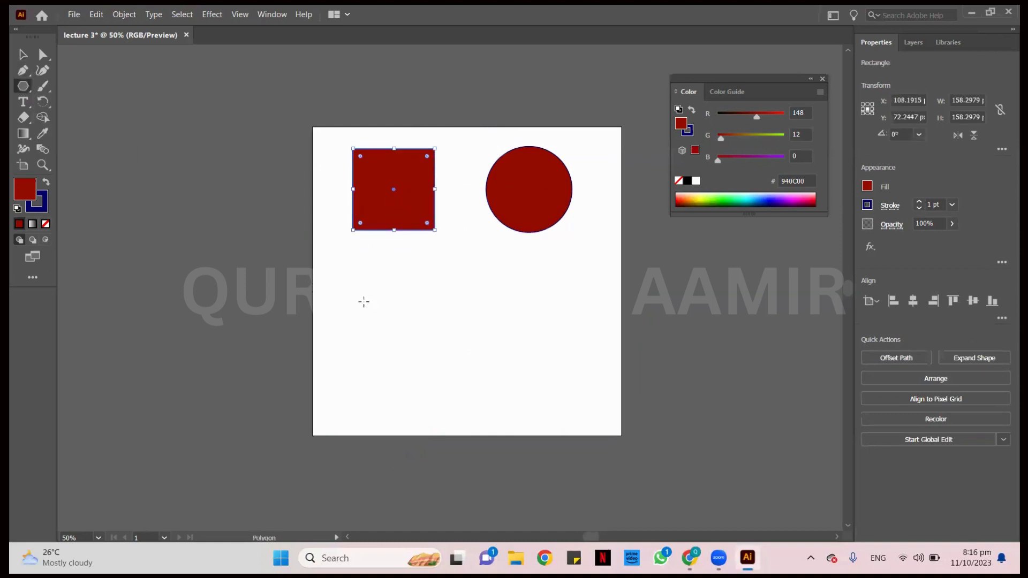
drag(411, 282, 450, 310)
Try extra hexagons and delete the stray large and small ones, keeping one hexagon
mouse_move(504, 291)
mouse_down()
mouse_move(495, 327)
mouse_move(589, 332)
mouse_move(509, 185)
mouse_move(444, 265)
mouse_move(533, 283)
mouse_move(554, 327)
mouse_move(377, 393)
mouse_move(282, 340)
mouse_move(295, 355)
mouse_up()
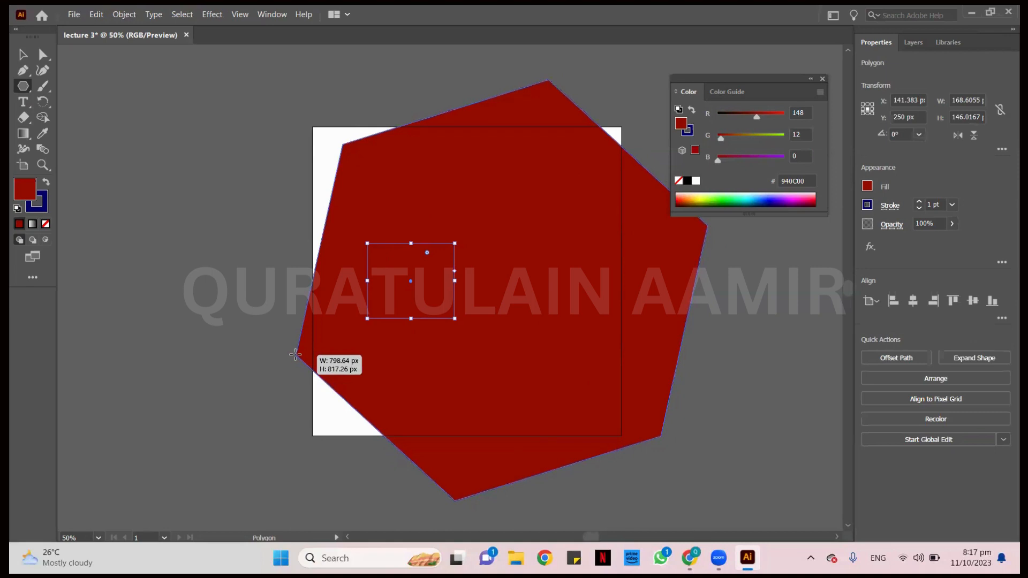
mouse_move(295, 355)
mouse_down()
mouse_move(293, 346)
mouse_move(466, 326)
mouse_move(490, 305)
mouse_up()
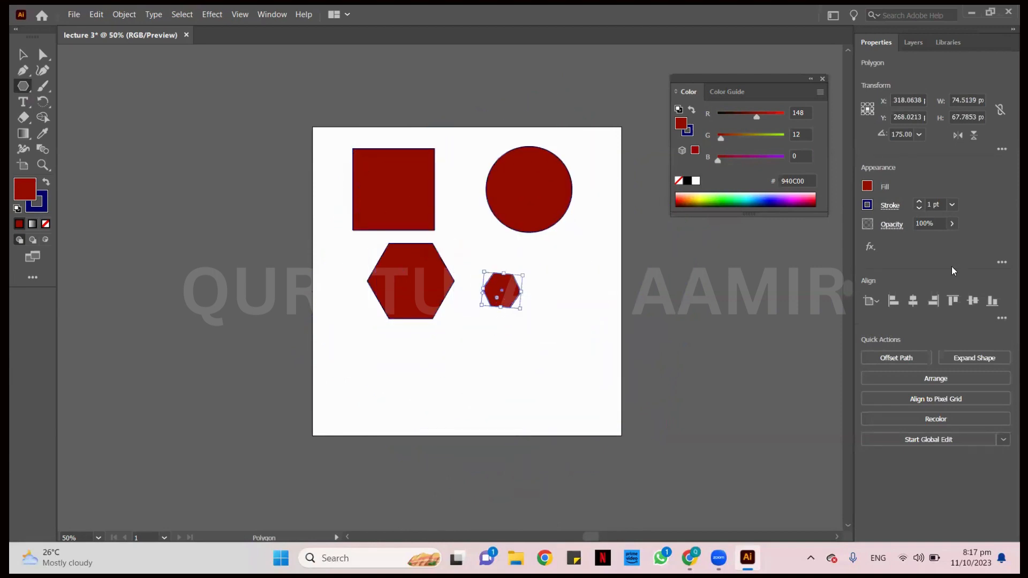
key(Delete)
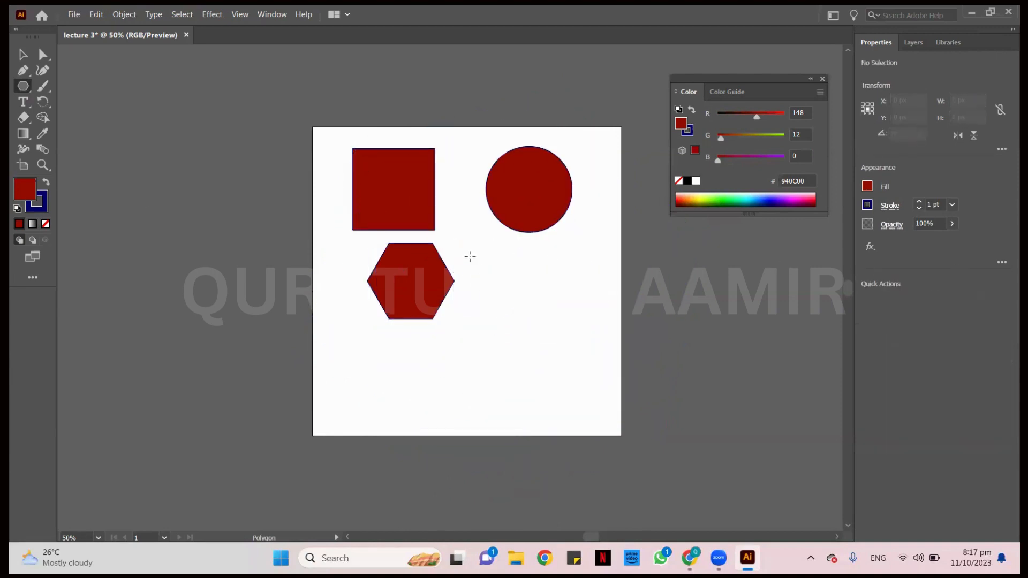
drag(559, 292, 606, 346)
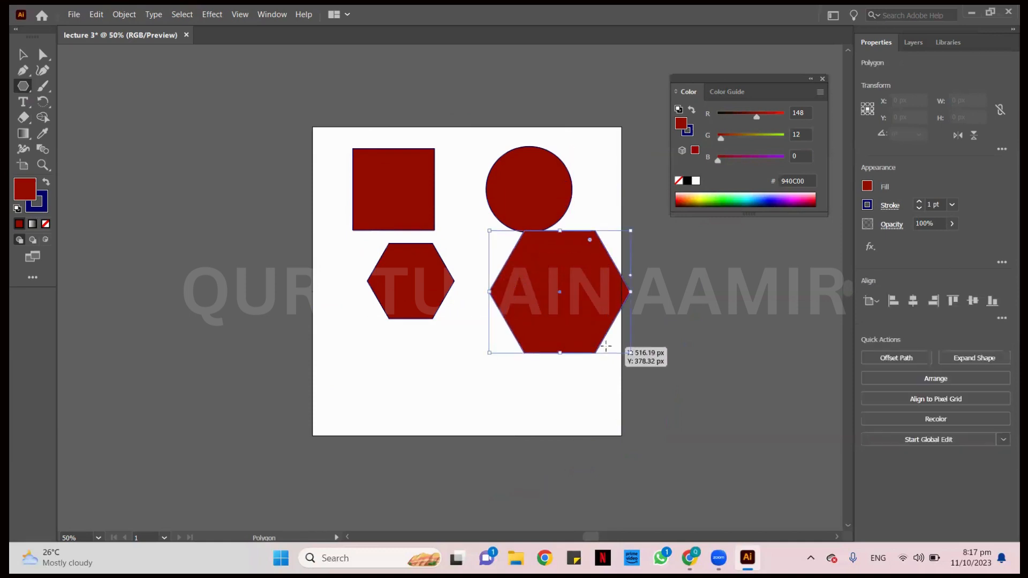
click(23, 55)
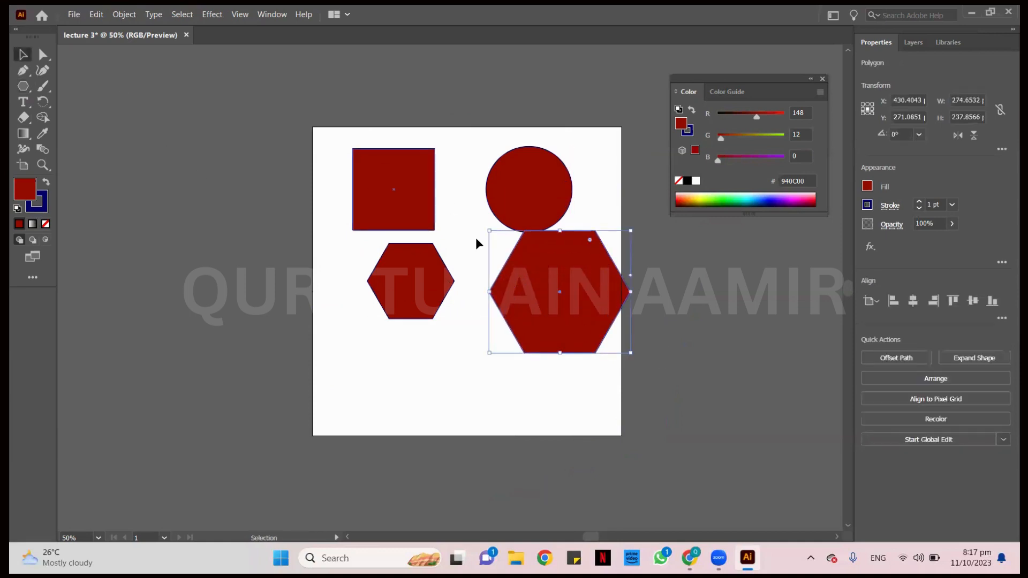
key(Delete)
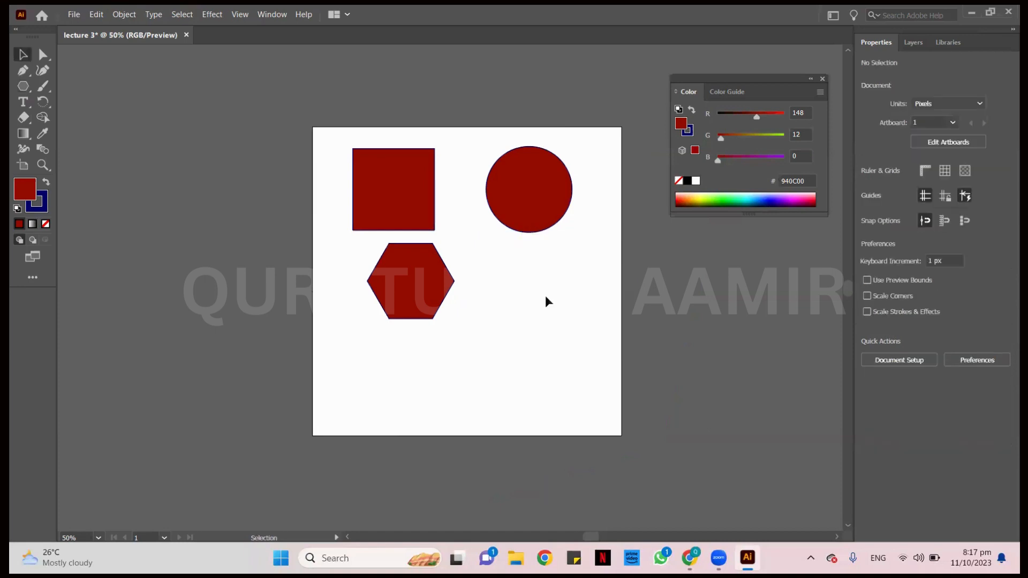
click(429, 286)
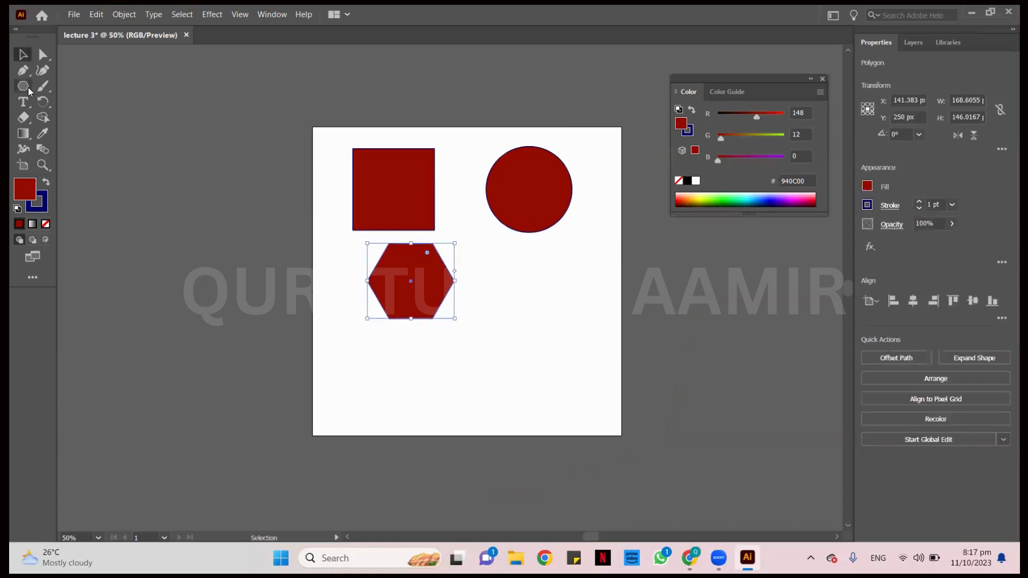
drag(28, 88, 83, 133)
Draw trial stars, undo the extras, and place one five-pointed star beside the hexagon
drag(521, 290, 521, 260)
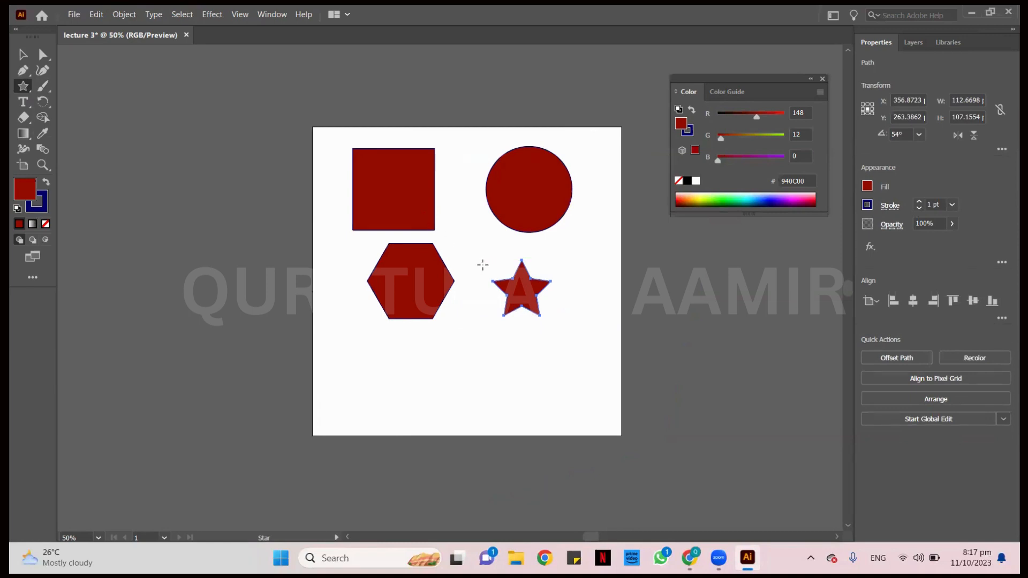
drag(471, 344, 466, 267)
drag(544, 250, 575, 282)
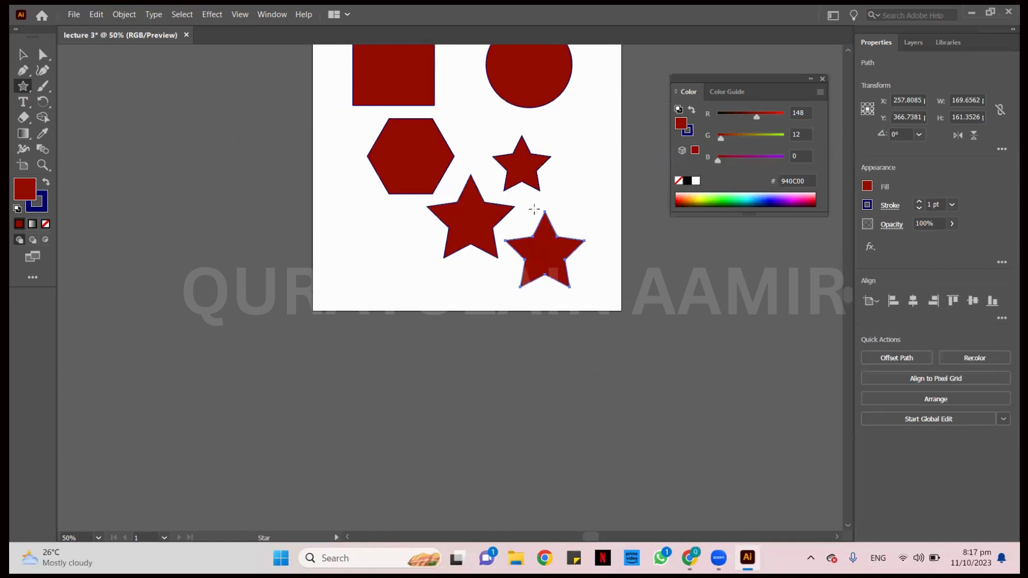
drag(572, 168, 591, 194)
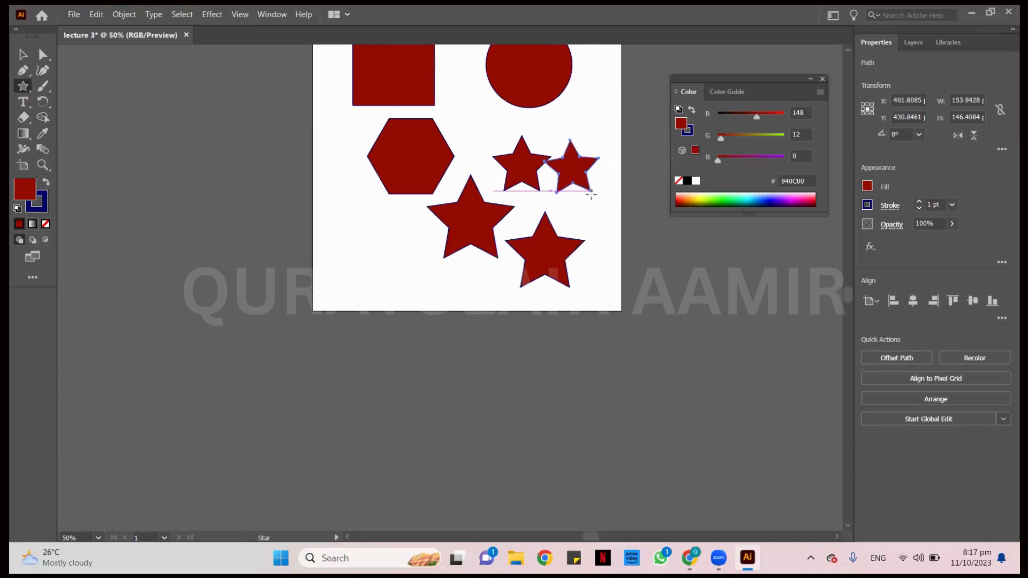
key(ctrl+z)
key(ctrl+z)
key(ctrl+z)
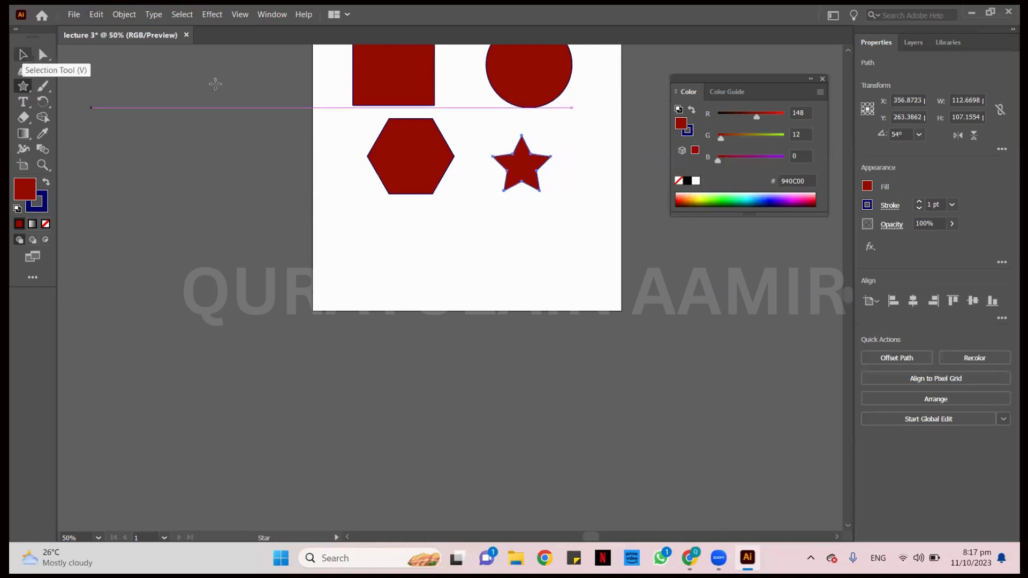
key(ctrl)
key(ctrl+z)
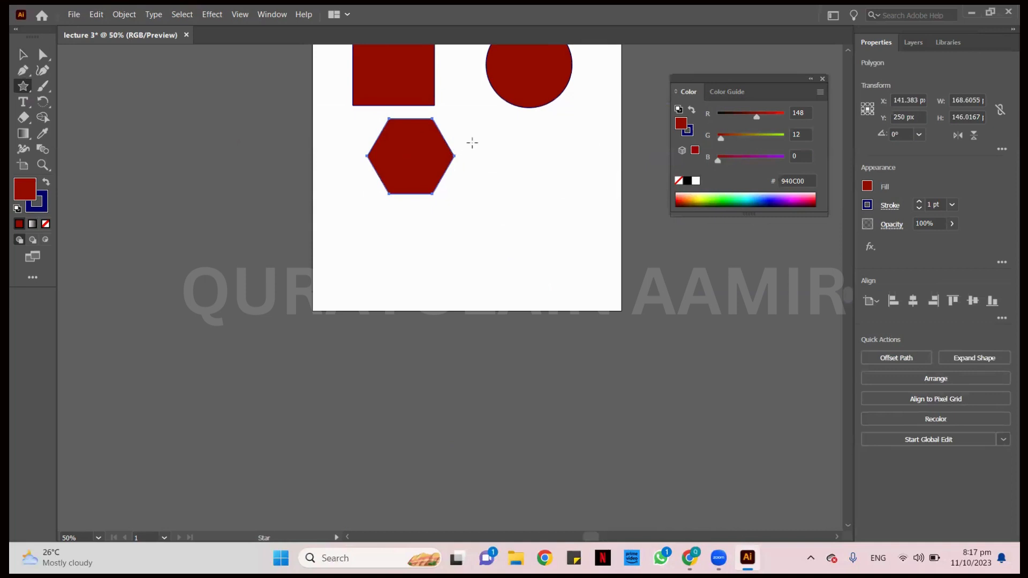
drag(498, 139, 521, 166)
Draw a thin diagonal line across the lower artboard, dismissing the Line Segment options unchanged
click(27, 89)
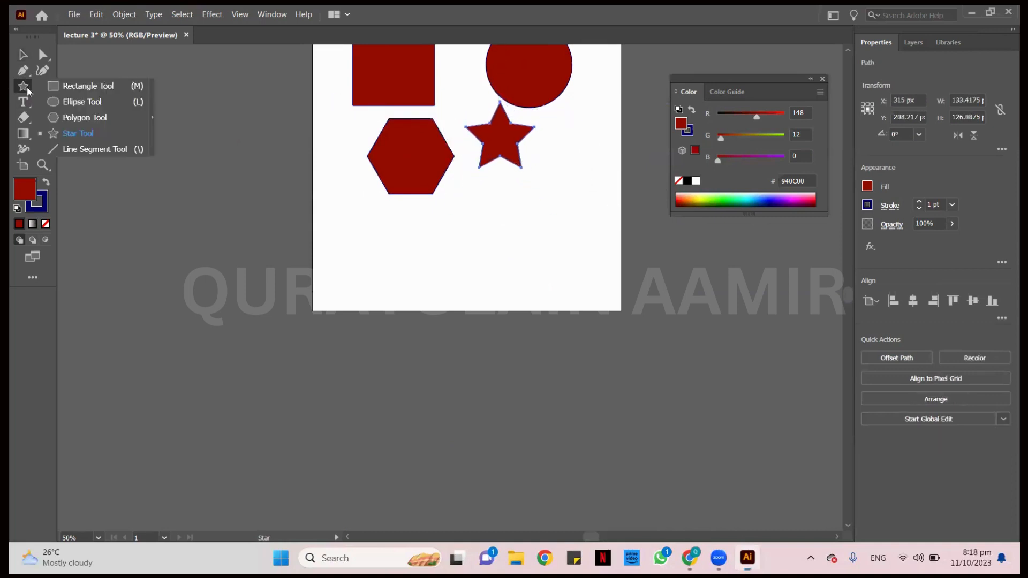
click(96, 149)
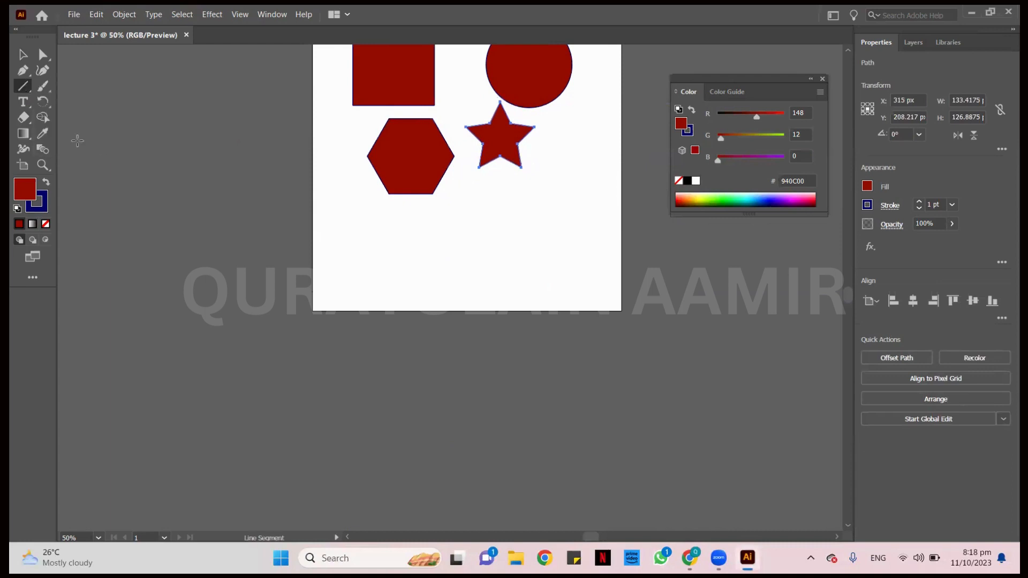
click(394, 245)
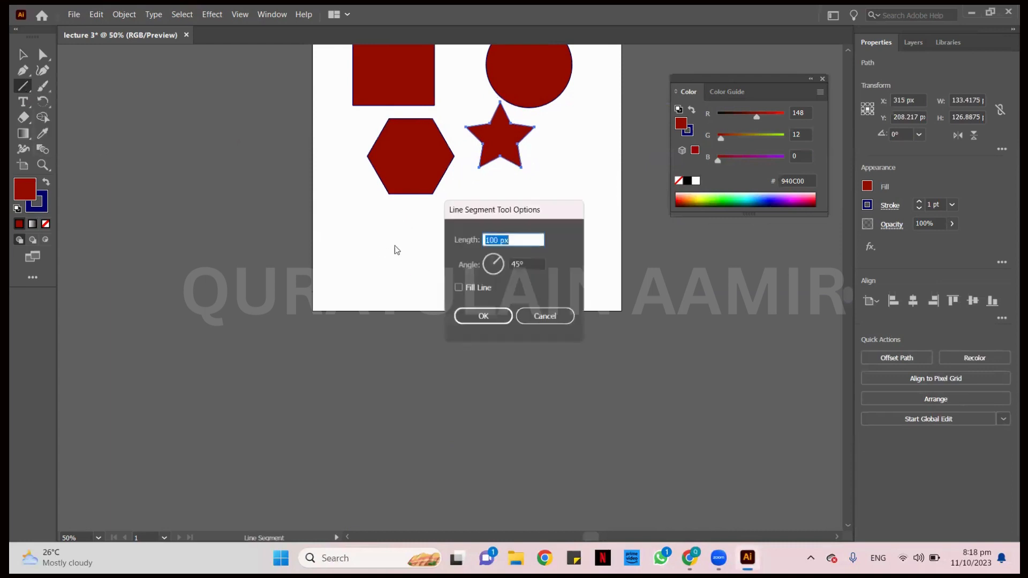
click(567, 317)
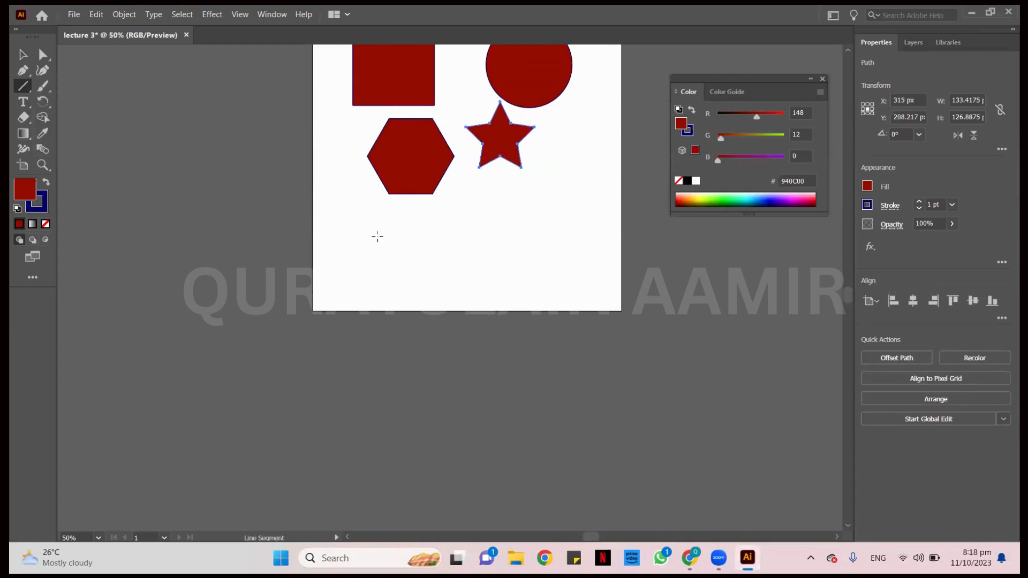
drag(378, 236, 606, 311)
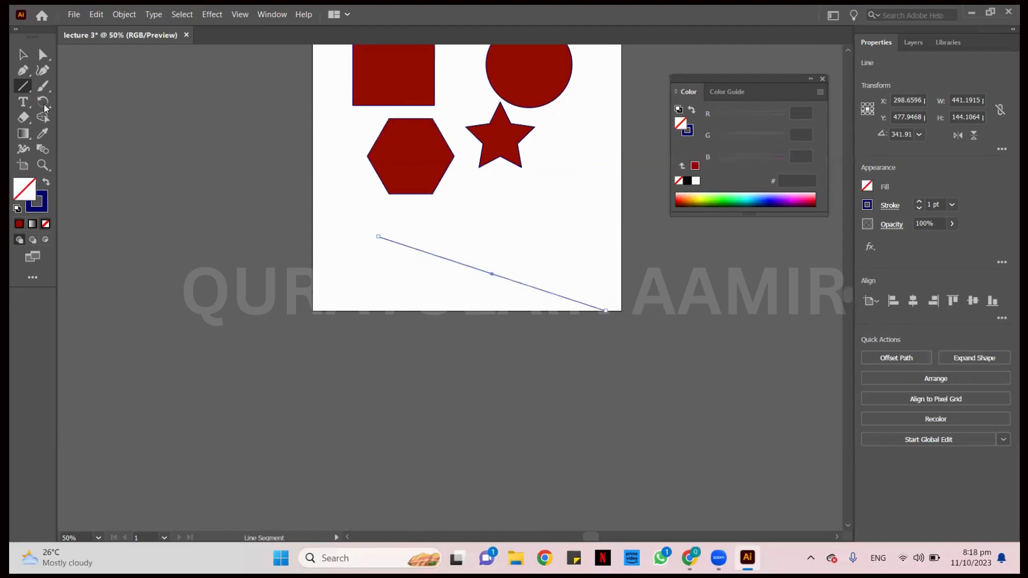
Move the line up and left, then draw a second line rising to the right
key(v)
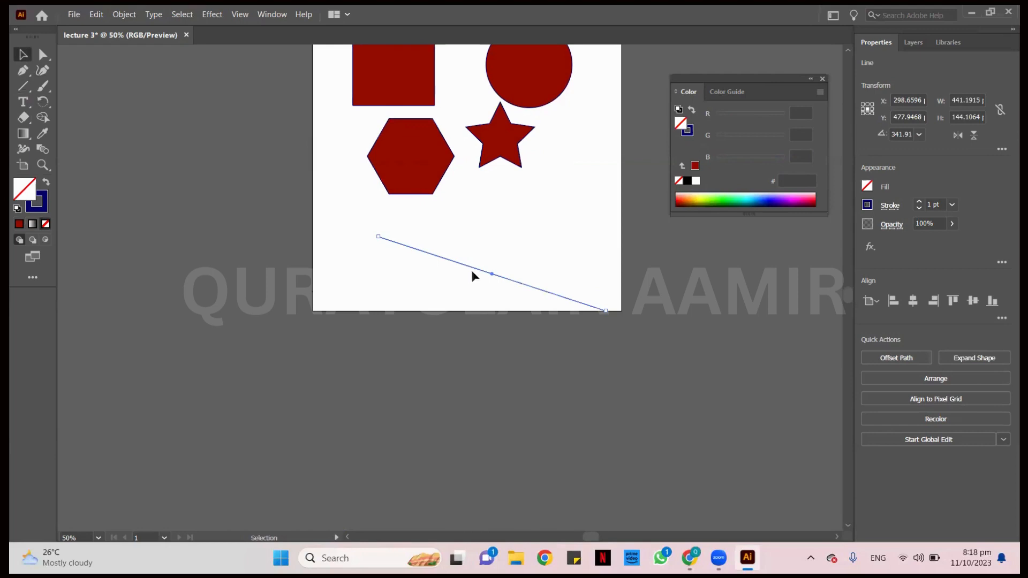
drag(493, 276, 401, 244)
click(143, 126)
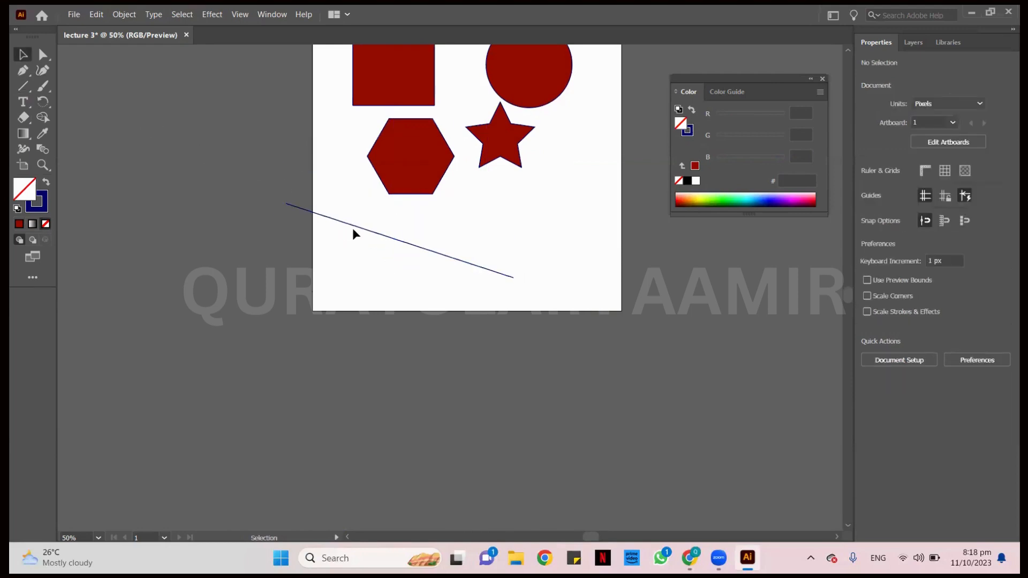
click(23, 86)
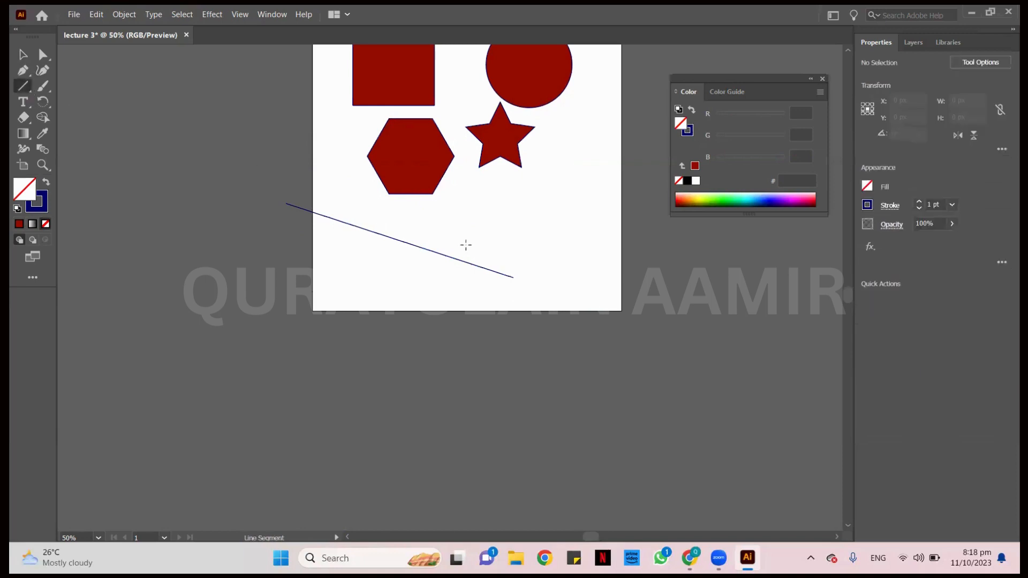
drag(466, 244, 622, 203)
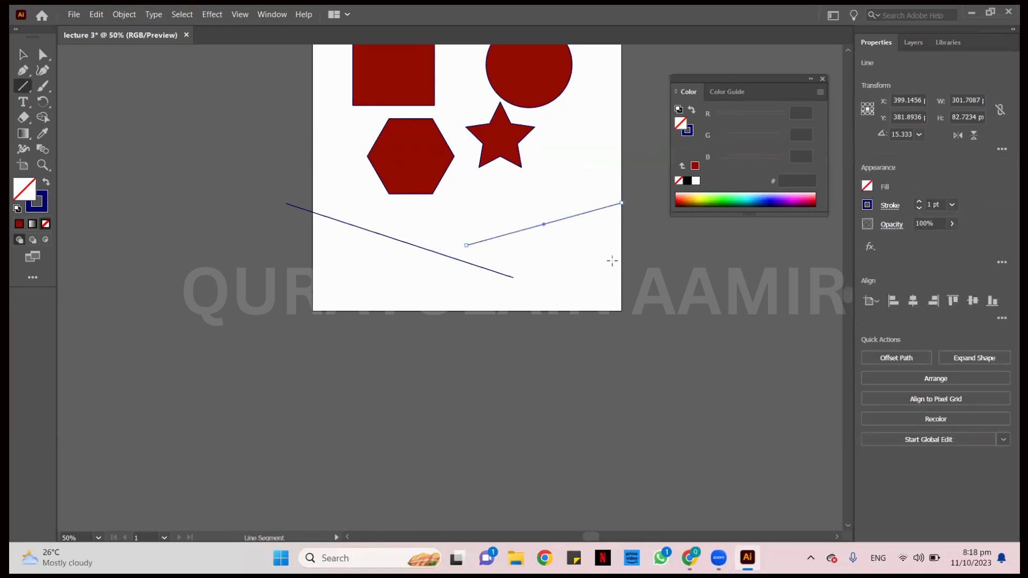
Draw two more lines on the right, then delete the three right-hand lines
drag(522, 264, 673, 298)
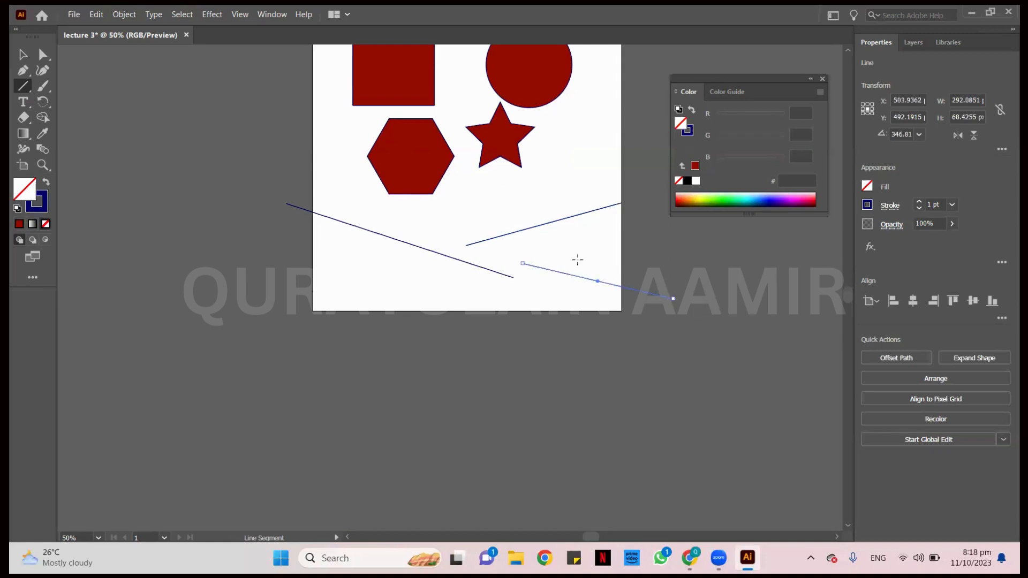
drag(573, 249, 699, 267)
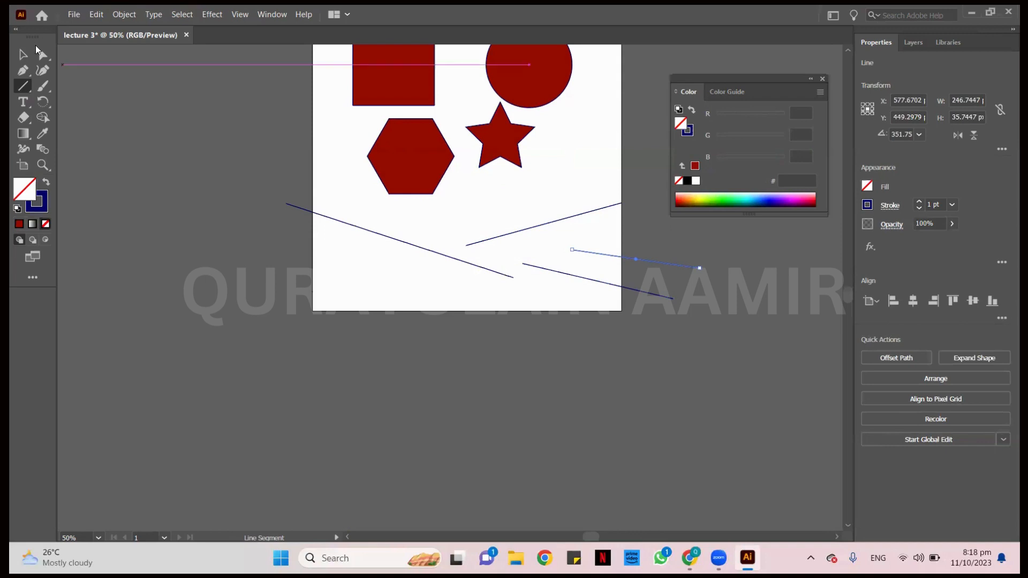
click(24, 54)
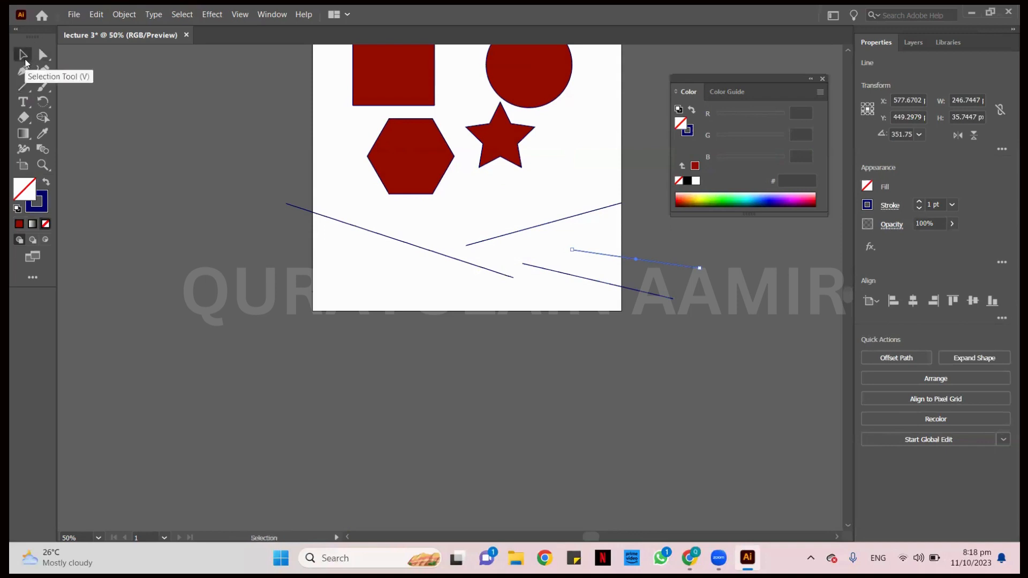
click(595, 239)
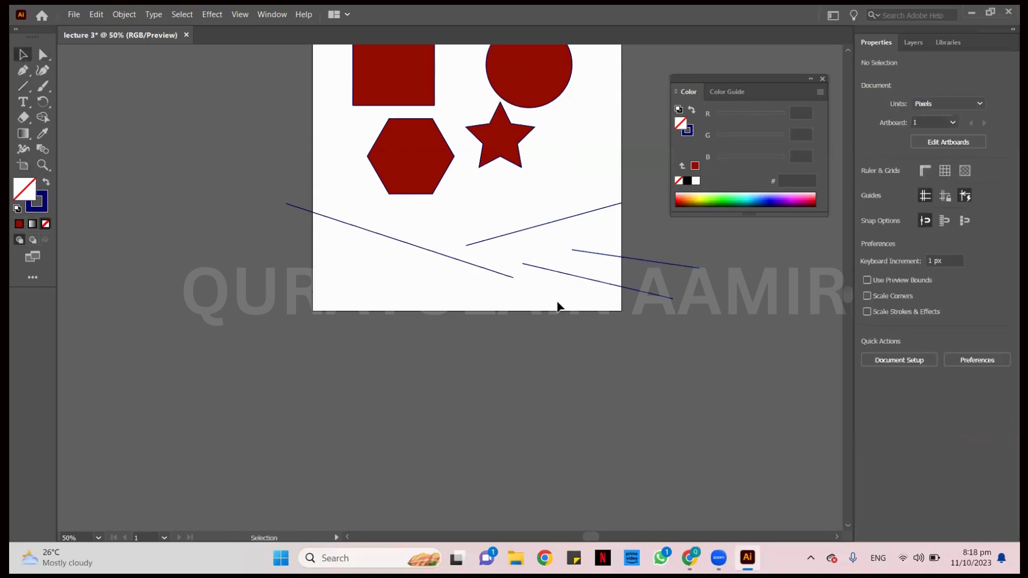
drag(564, 212, 631, 304)
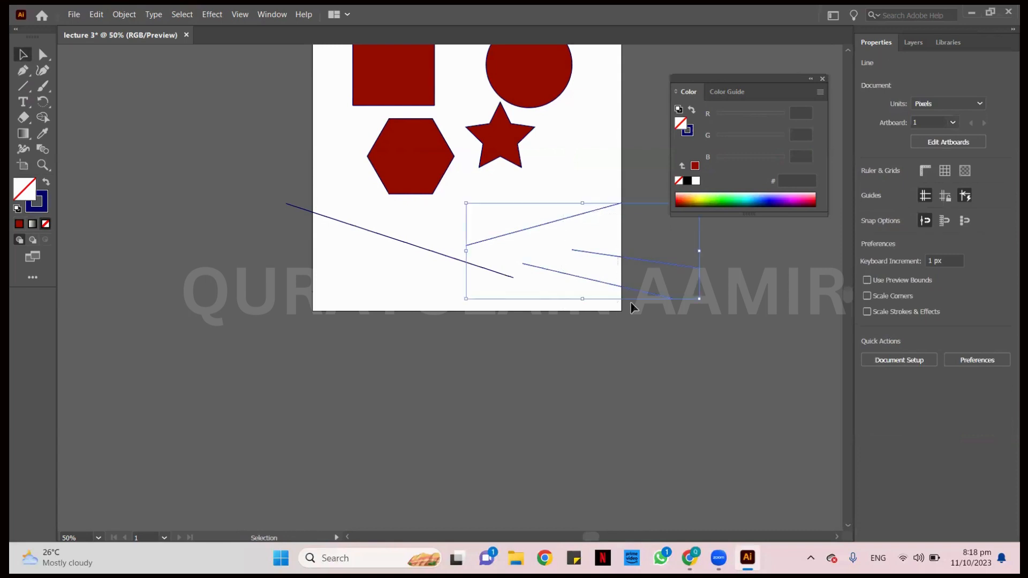
key(Delete)
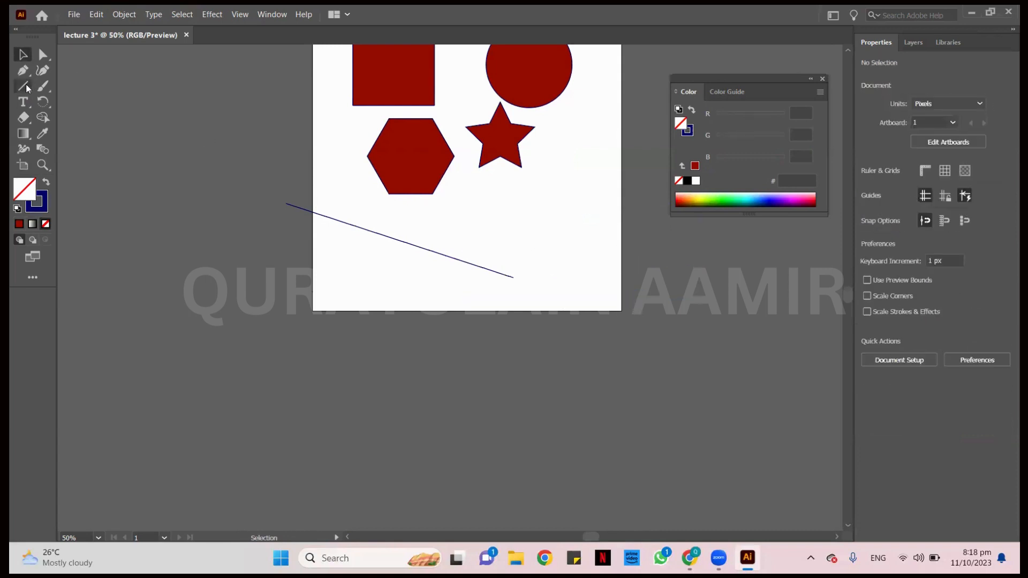
Draw a horizontal line and three vertical lines, then select and delete all remaining lines
click(23, 87)
drag(348, 277, 592, 282)
mouse_move(482, 235)
mouse_down()
mouse_move(515, 356)
mouse_move(514, 408)
mouse_up()
drag(545, 236, 544, 369)
drag(396, 241, 396, 356)
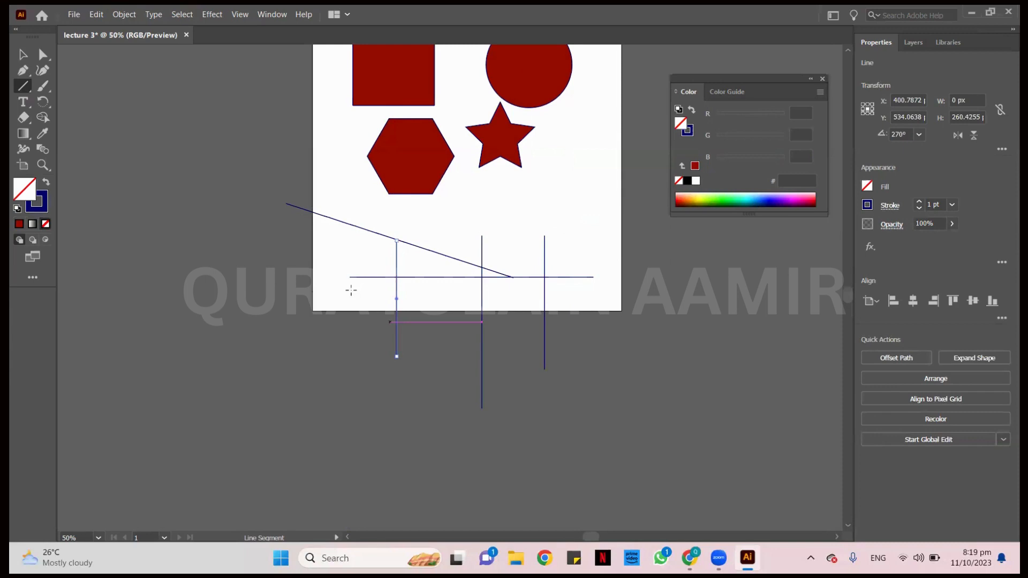
click(21, 55)
drag(326, 277, 637, 331)
click(637, 331)
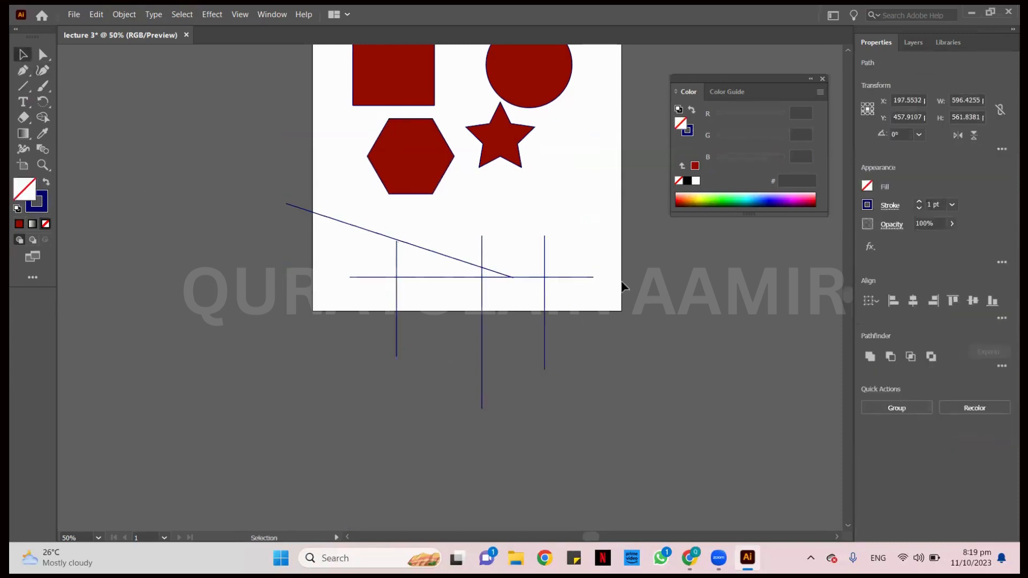
drag(337, 376, 338, 376)
key(Delete)
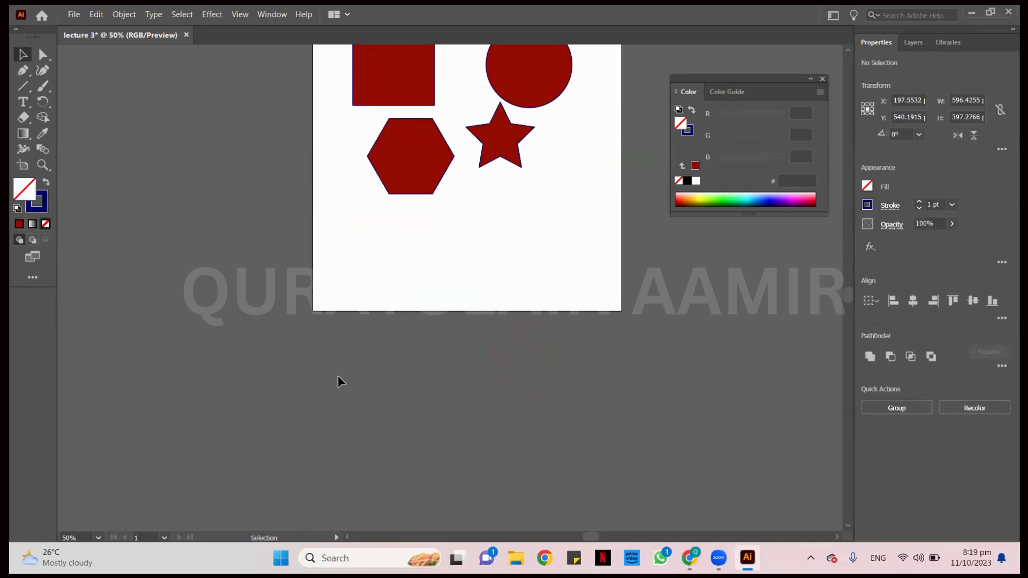
Rearrange the star, hexagon, circle and square across the artboard
scroll(486, 178, up, 1)
drag(486, 182, 552, 286)
drag(416, 208, 368, 306)
drag(386, 60, 356, 144)
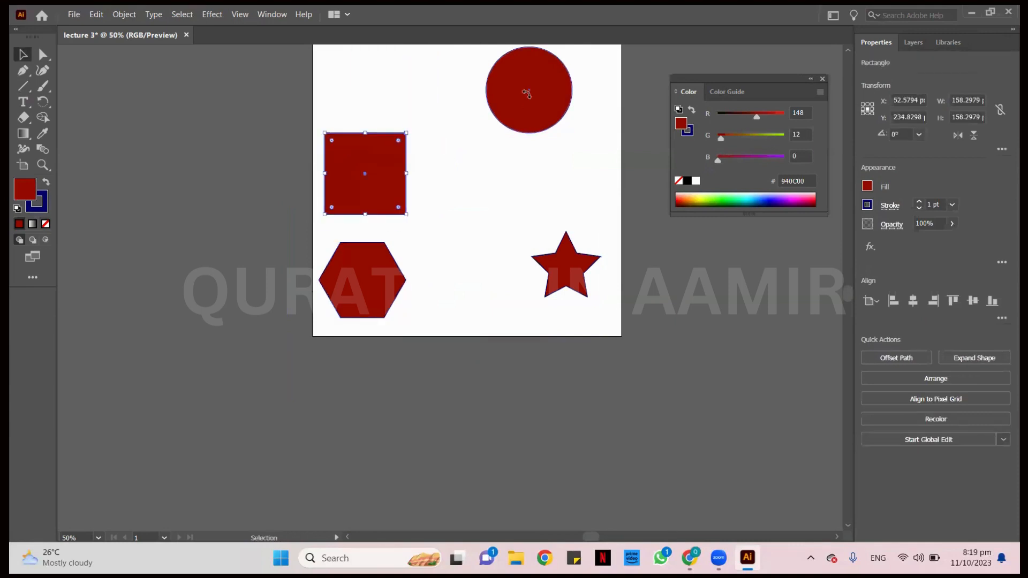
drag(523, 98, 461, 283)
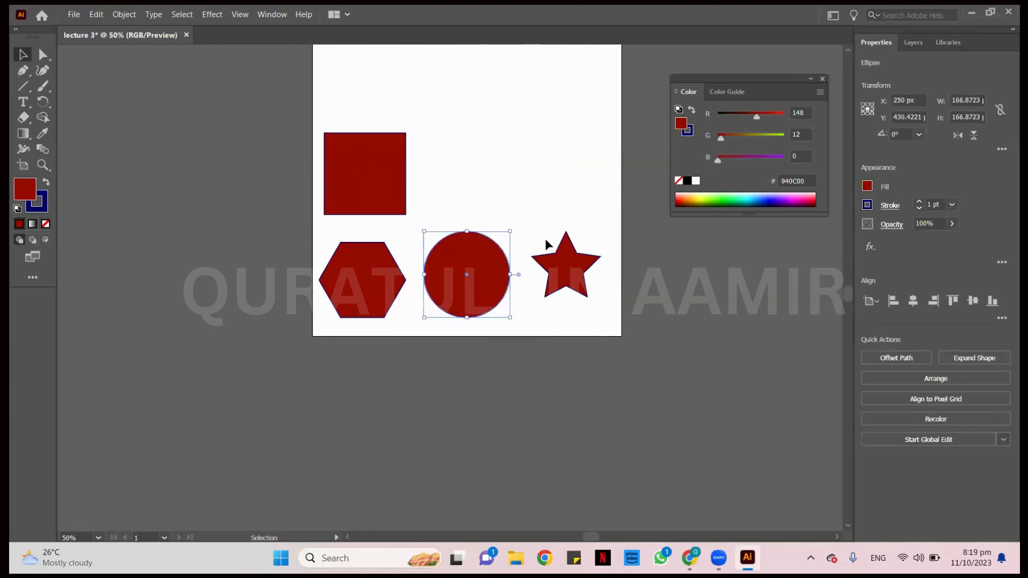
drag(557, 257, 557, 273)
drag(353, 163, 540, 169)
Draw a wide rectangle above the hexagon and a tall rectangle beside it
drag(25, 87, 85, 87)
mouse_move(332, 178)
mouse_down()
mouse_move(448, 200)
mouse_move(463, 217)
mouse_up()
drag(475, 105, 520, 218)
scroll(482, 241, up, 4)
Draw a wide ellipse at the upper left and a tall ellipse above it
drag(21, 96, 67, 102)
drag(299, 217, 408, 332)
key(ctrl+z)
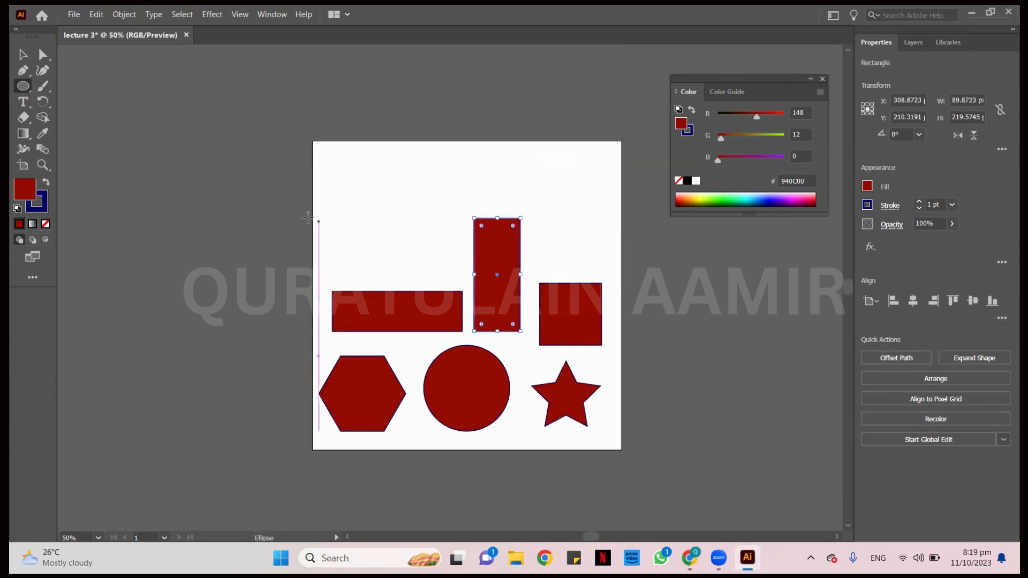
drag(307, 216, 456, 260)
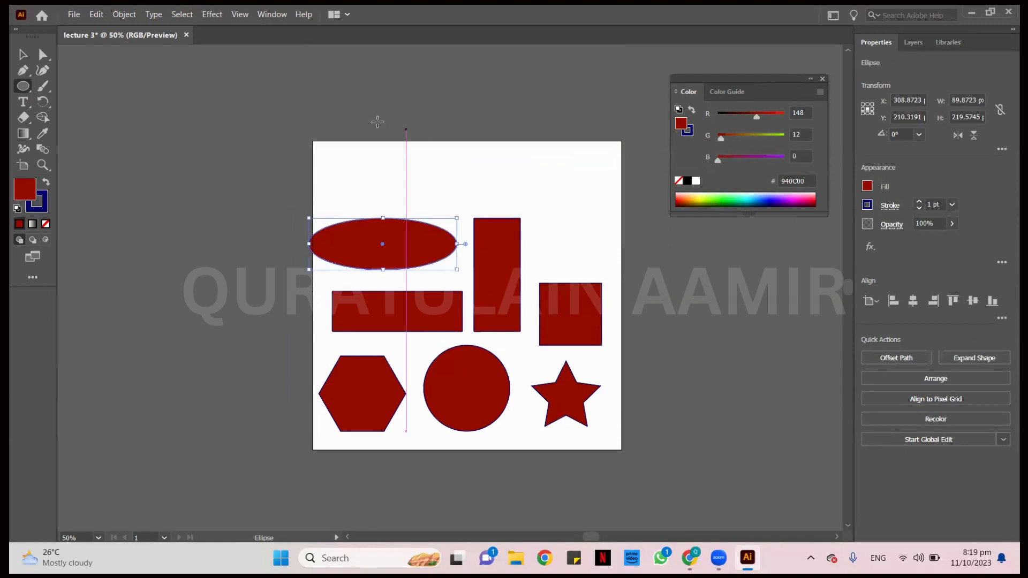
drag(358, 127, 402, 204)
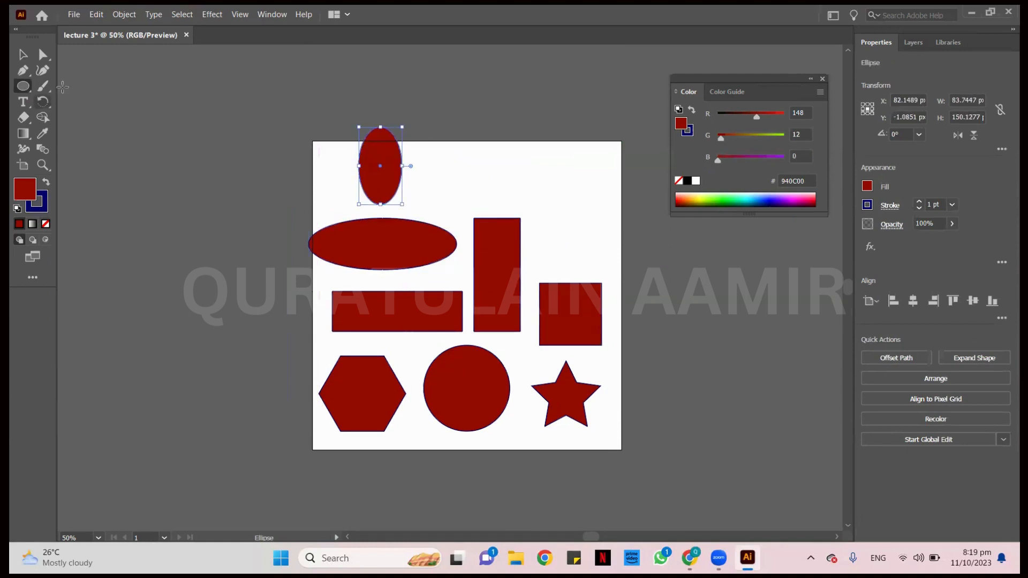
Bring up the Polygon dialog showing 58.6478 px radius and 6 sides
click(23, 86)
click(83, 118)
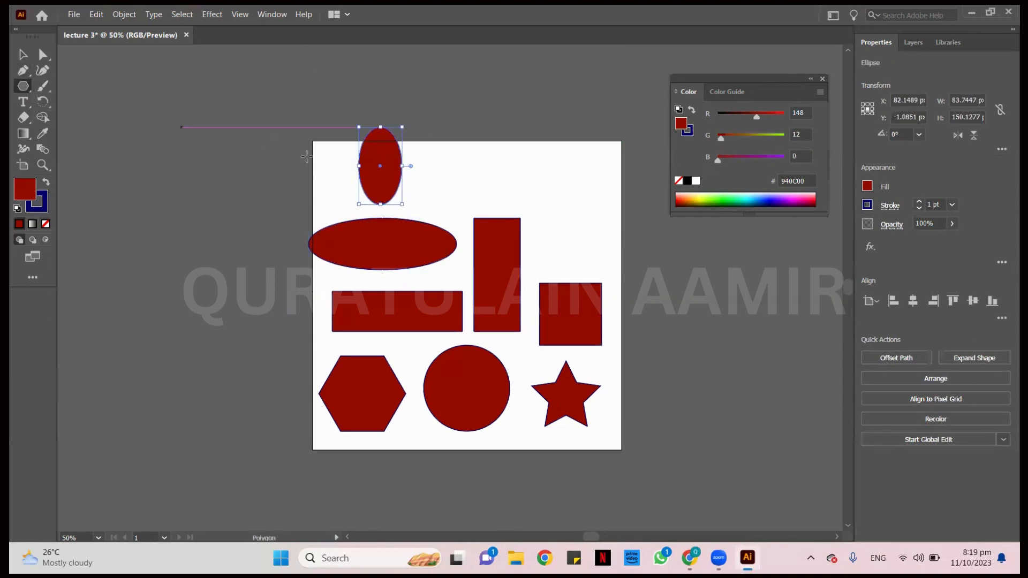
drag(428, 154, 454, 135)
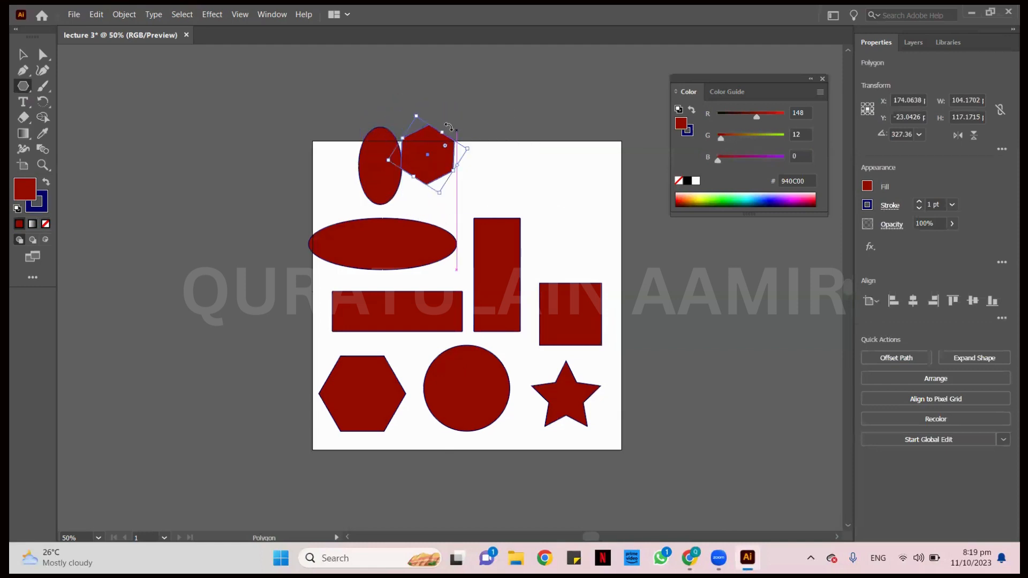
key(ctrl+z)
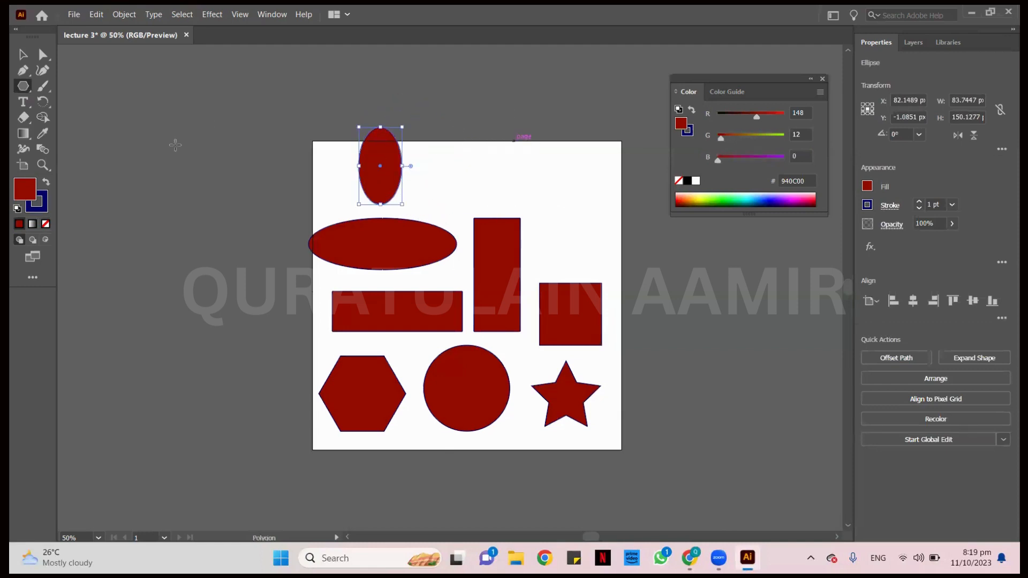
click(232, 192)
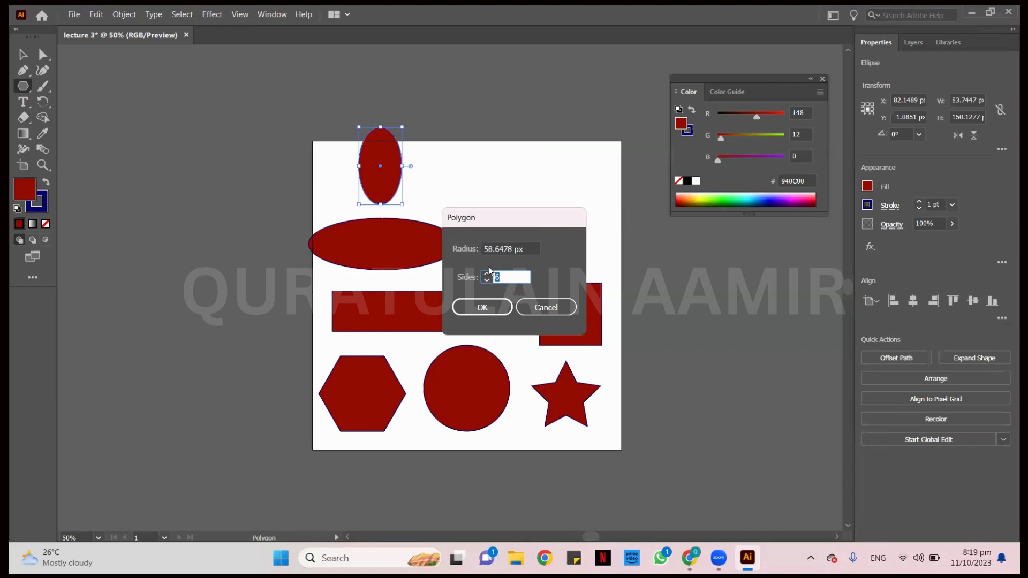
Raise the polygon's sides to 15 and create it
click(487, 274)
click(488, 274)
click(487, 274)
click(488, 274)
click(487, 275)
click(487, 275)
click(488, 275)
click(488, 275)
click(487, 274)
click(490, 308)
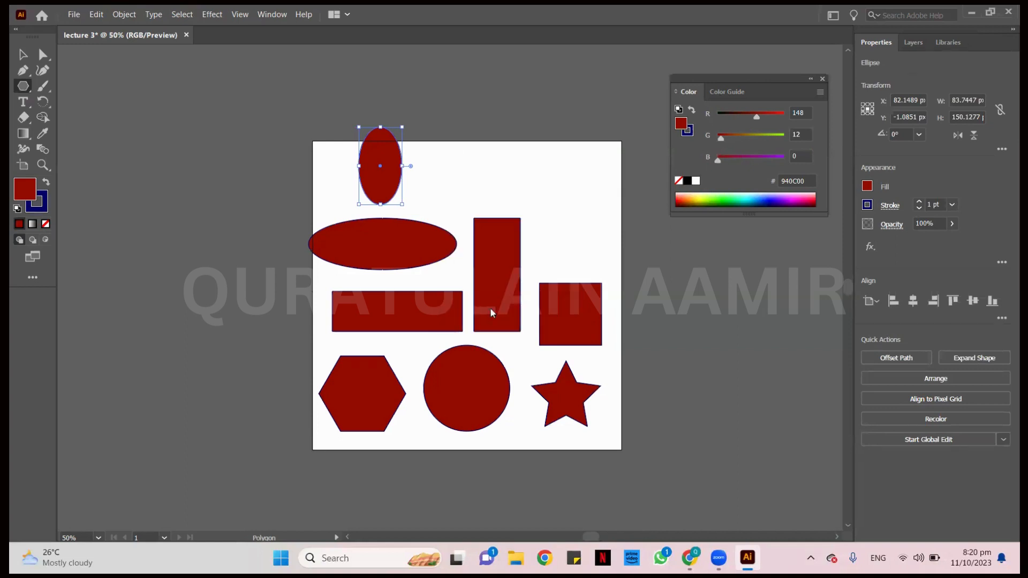
Move the 15-sided polygon off the artboard's left edge
click(24, 55)
click(255, 258)
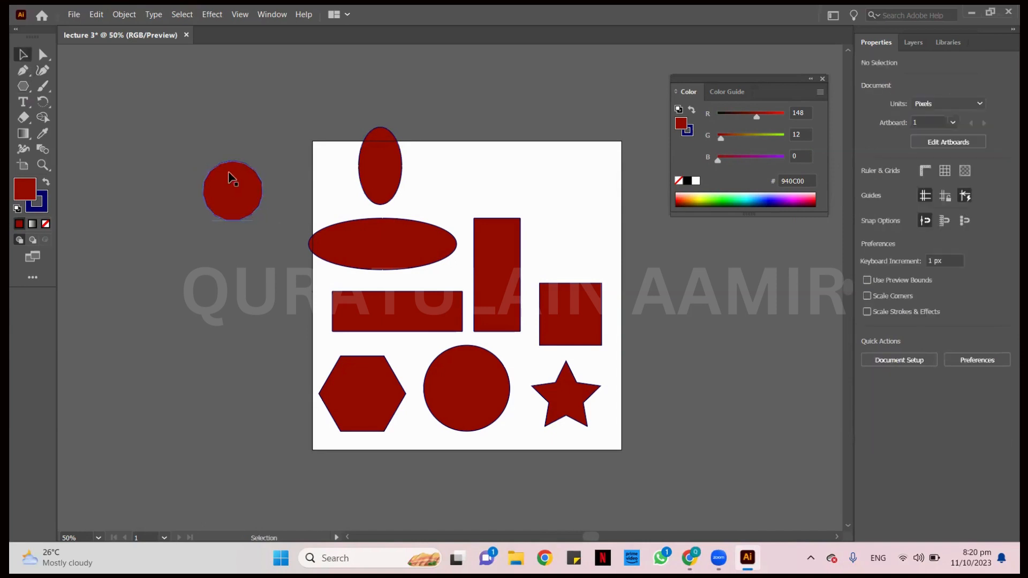
scroll(230, 180, up, 6)
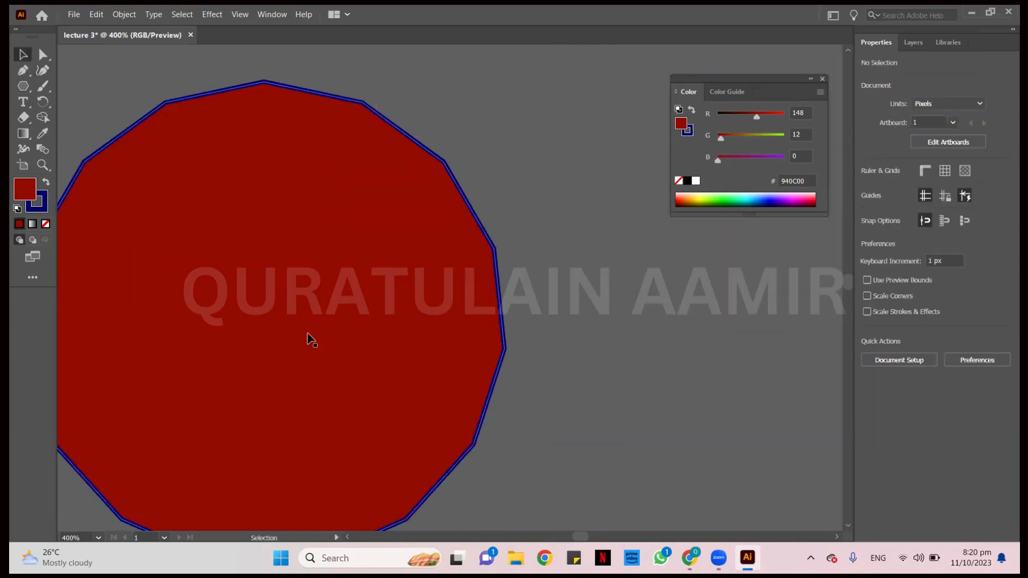
scroll(311, 343, down, 3)
drag(270, 294, 374, 223)
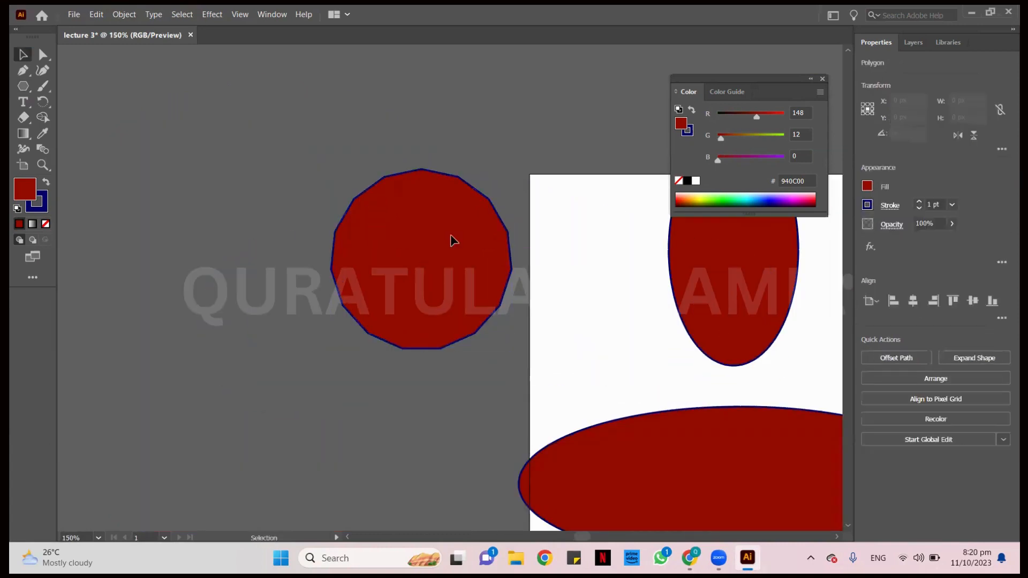
right_click(25, 90)
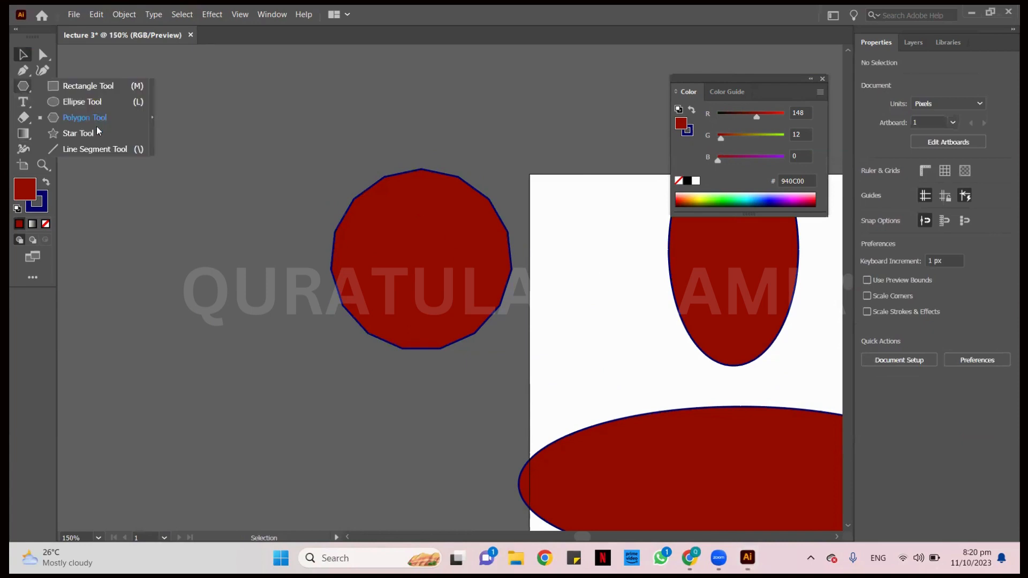
Add a star with 8 points using the Star Tool dialog
click(91, 133)
click(194, 168)
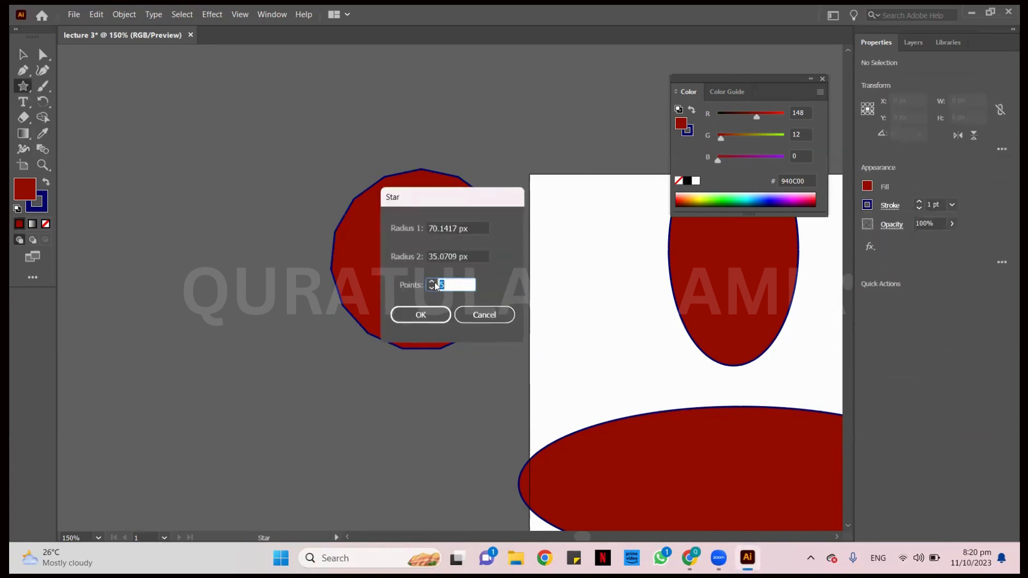
click(435, 284)
click(431, 282)
click(421, 316)
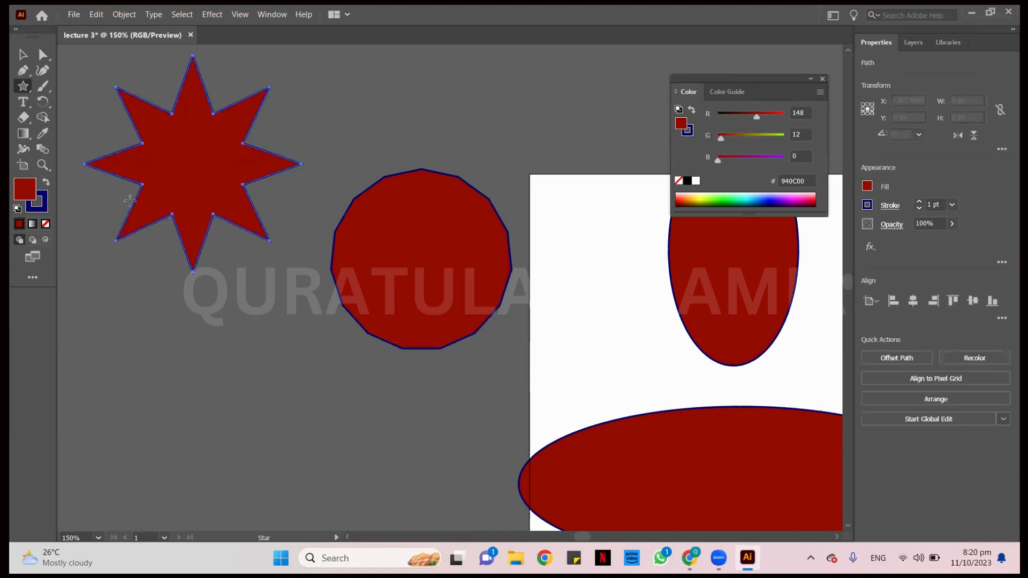
Nudge the star down and right, then select all shapes and delete them
click(23, 54)
click(298, 341)
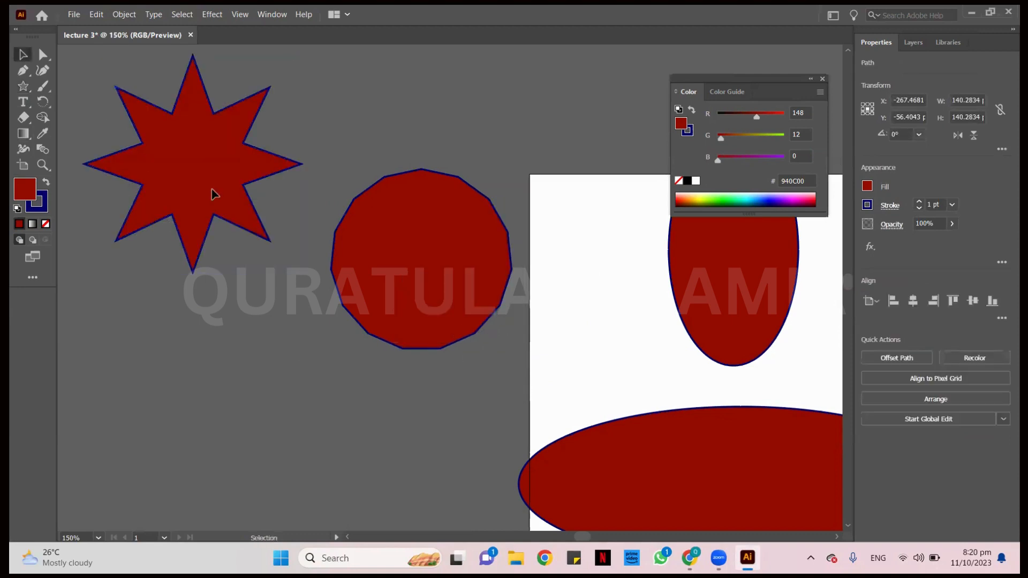
drag(213, 188, 222, 208)
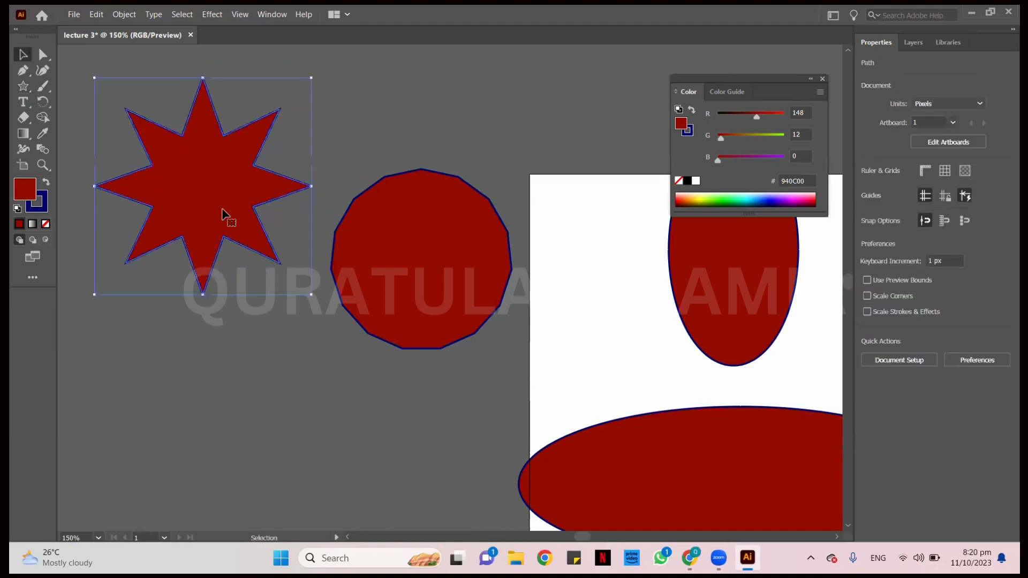
scroll(225, 210, down, 1)
scroll(225, 210, down, 3)
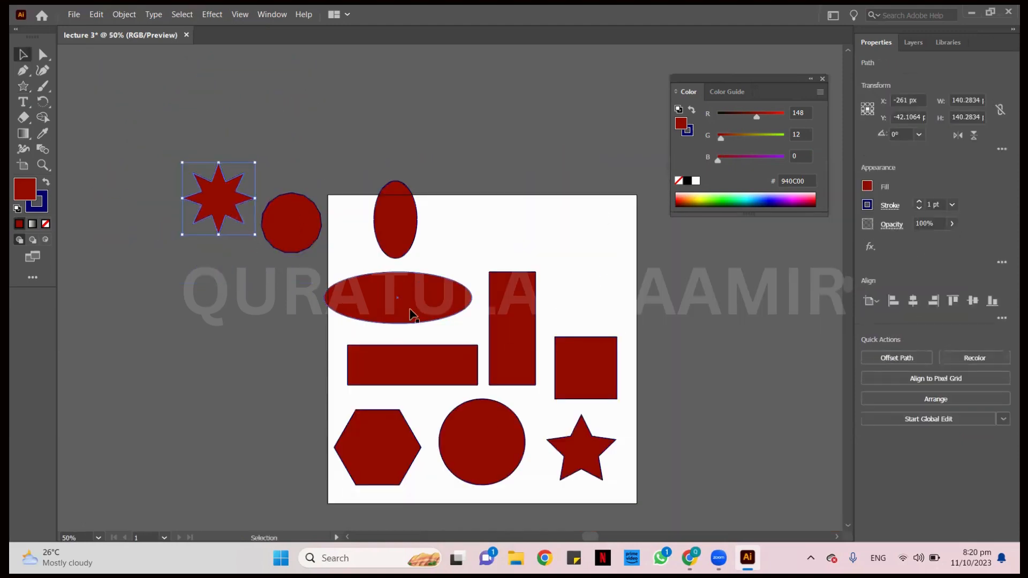
click(164, 142)
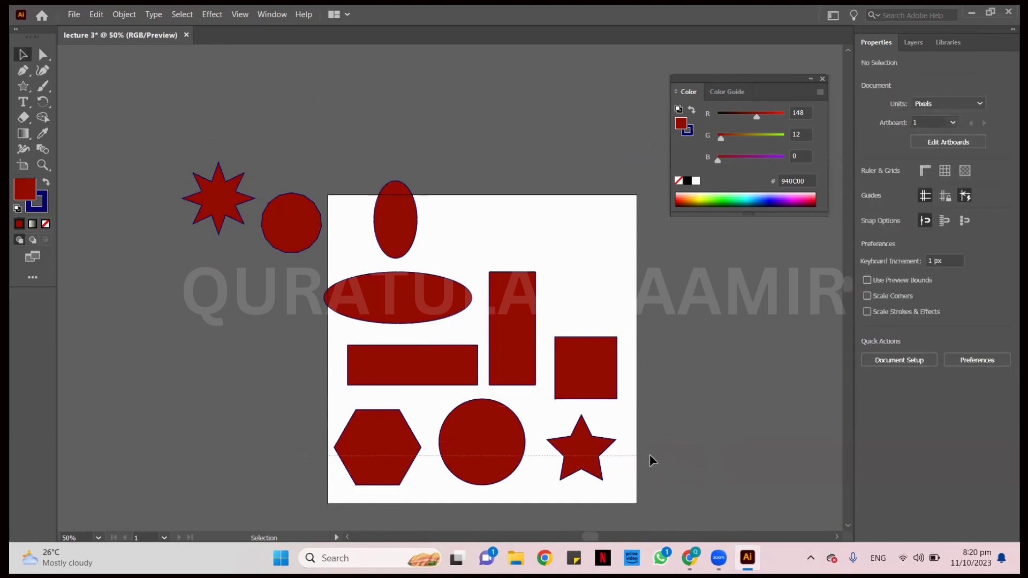
key(ctrl+a)
key(Delete)
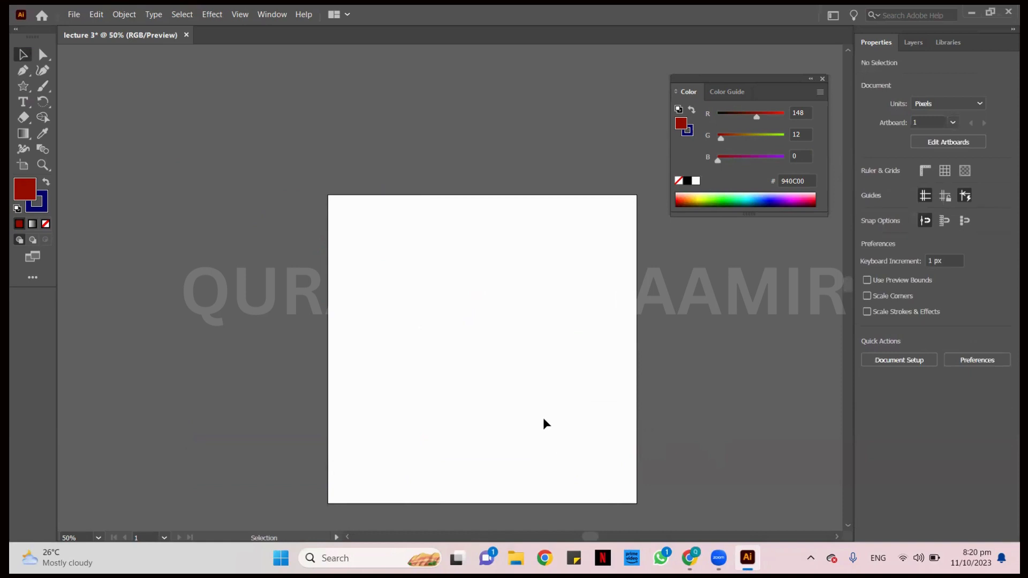
Choose the Rectangle Tool from the Star tool's flyout
scroll(543, 417, down, 2)
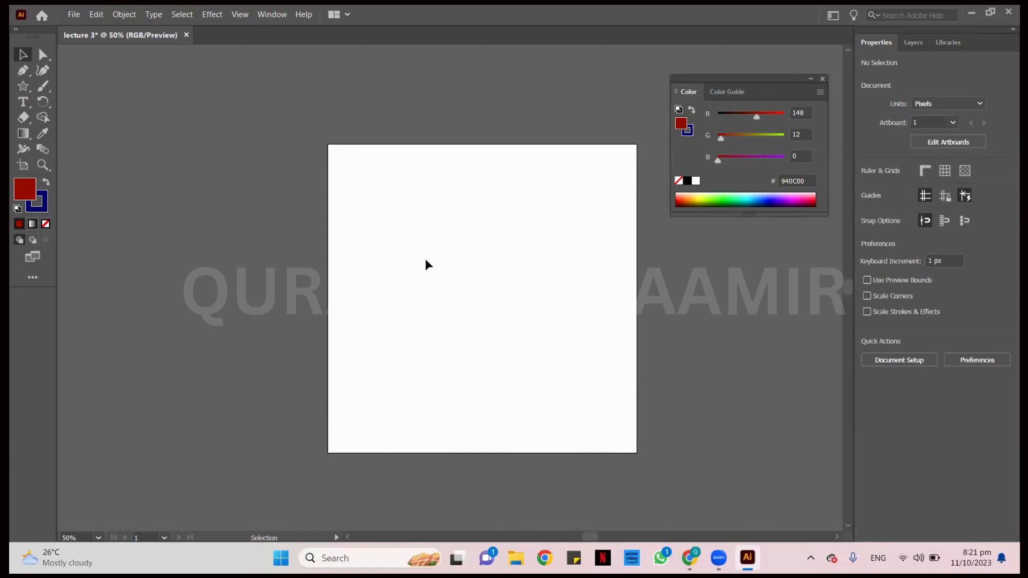
drag(24, 95, 83, 85)
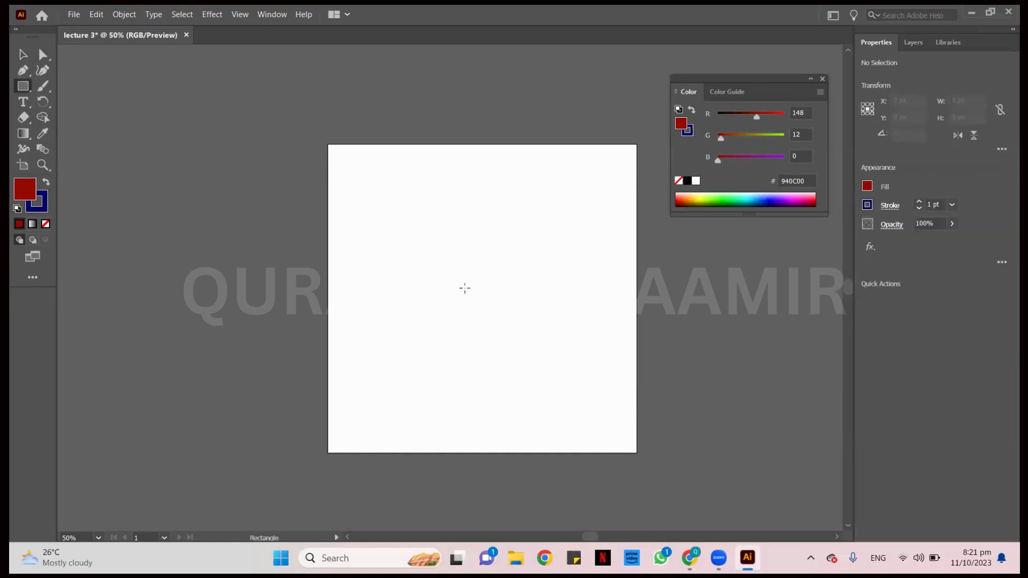
Draw a dark red square about 211.4 px wide, move it up-right, and zoom in on it
drag(397, 236, 508, 307)
key(v)
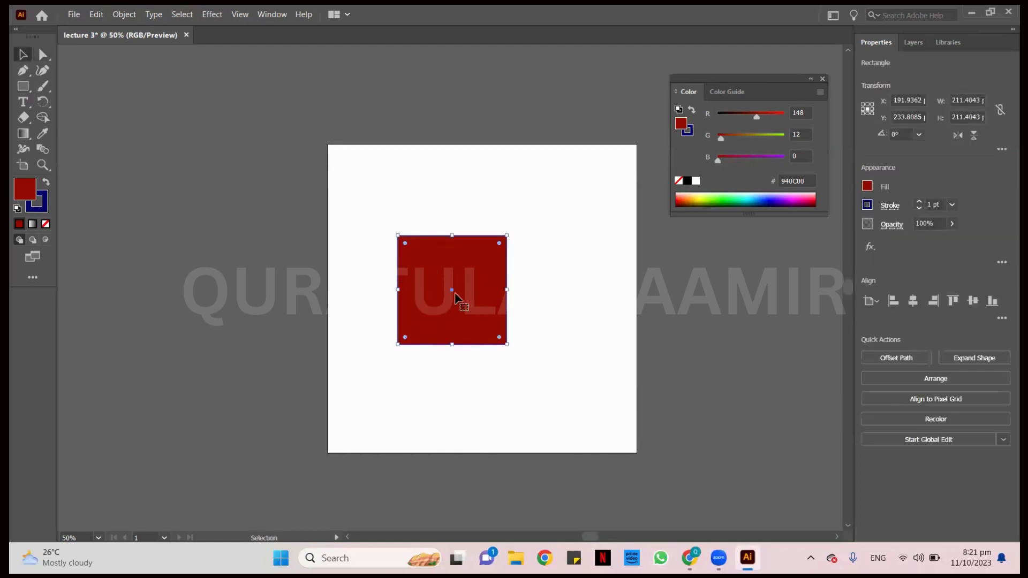
drag(454, 293, 485, 275)
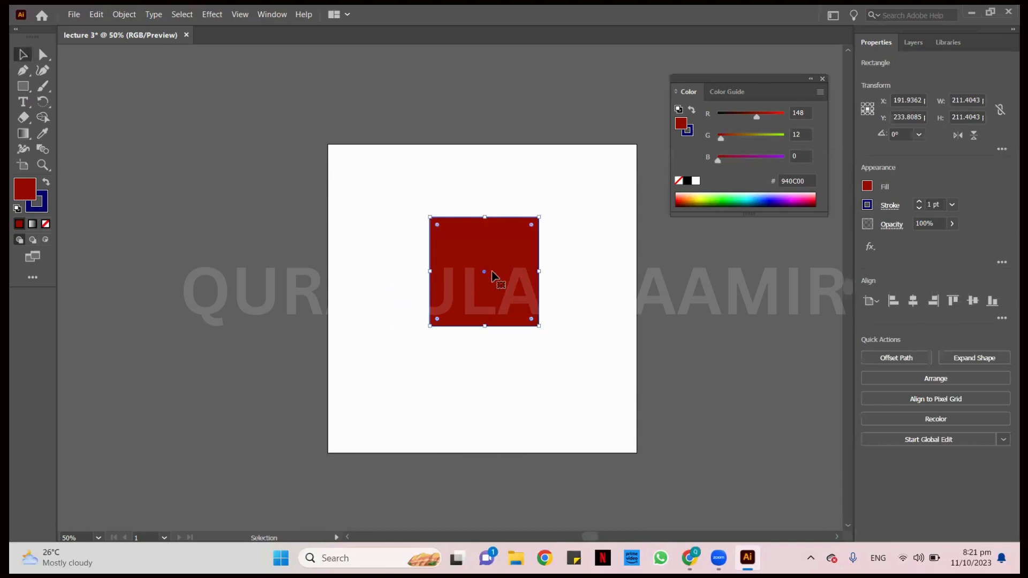
click(449, 186)
click(479, 228)
scroll(438, 321, up, 2)
drag(562, 282, 500, 304)
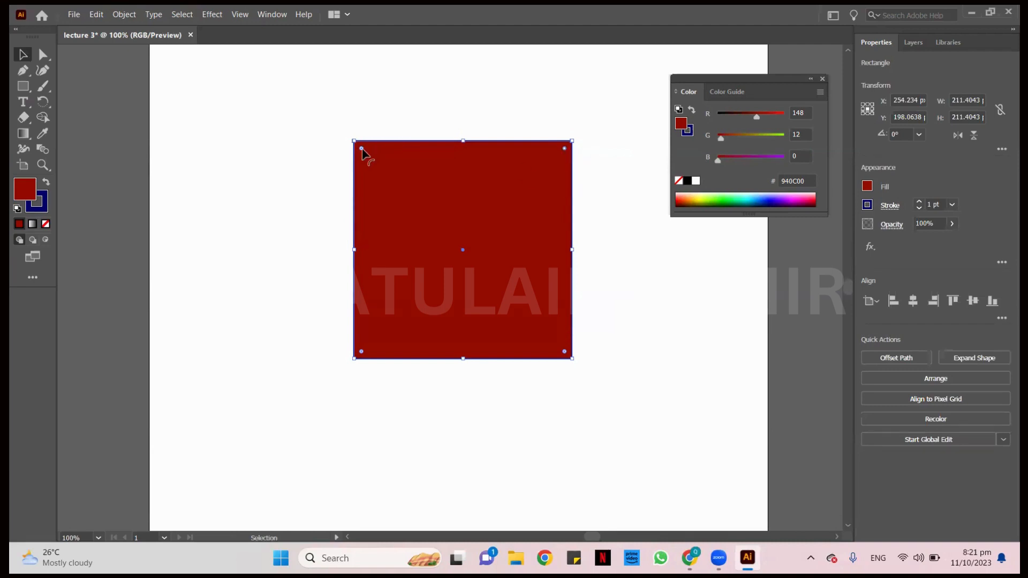
click(604, 125)
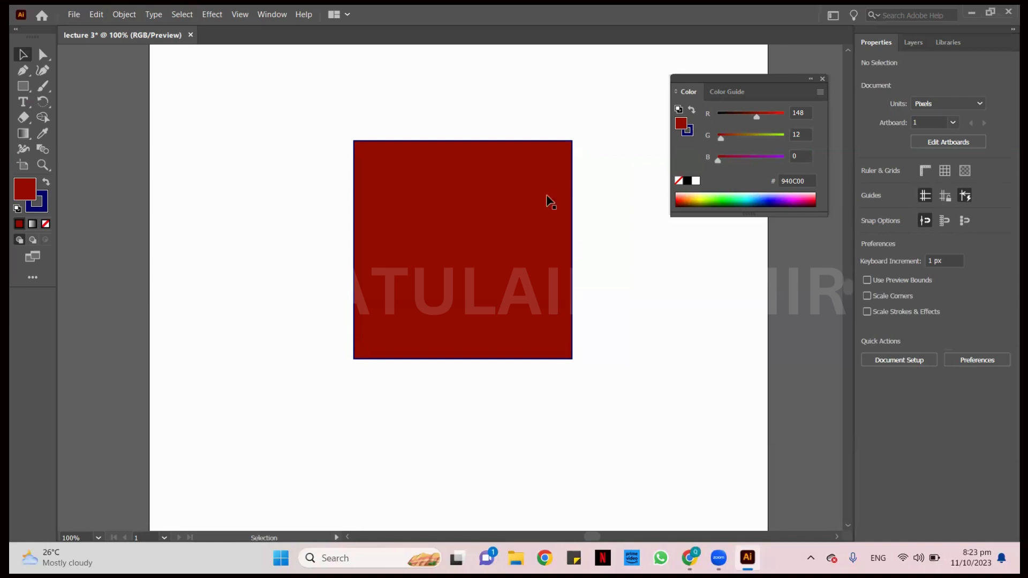
click(488, 177)
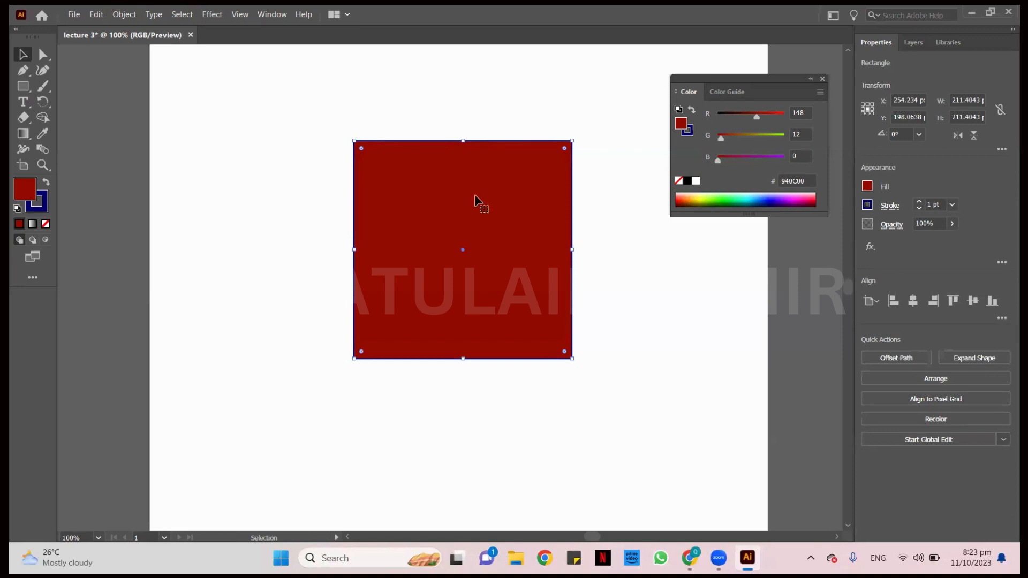
Drag the top-left corner widget to round it to about a 204.77 px radius
mouse_move(530, 233)
mouse_down()
mouse_move(525, 225)
mouse_move(530, 248)
mouse_up()
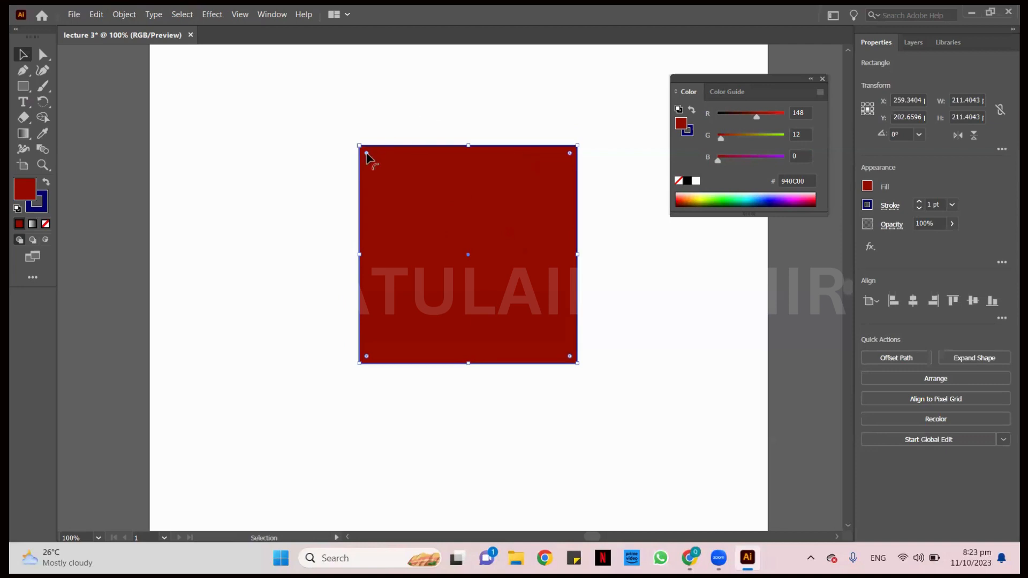
drag(366, 154, 310, 124)
click(303, 116)
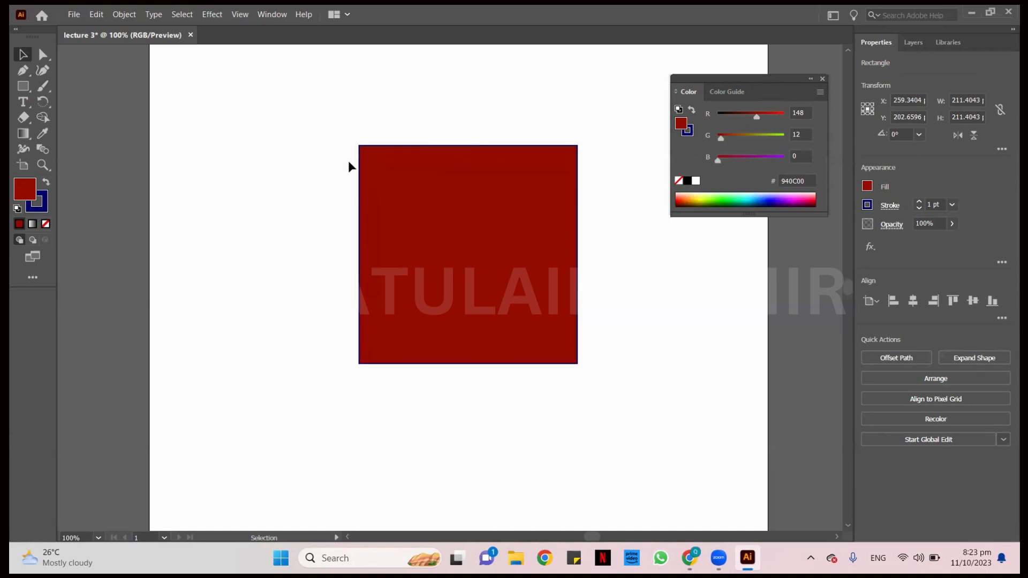
click(517, 259)
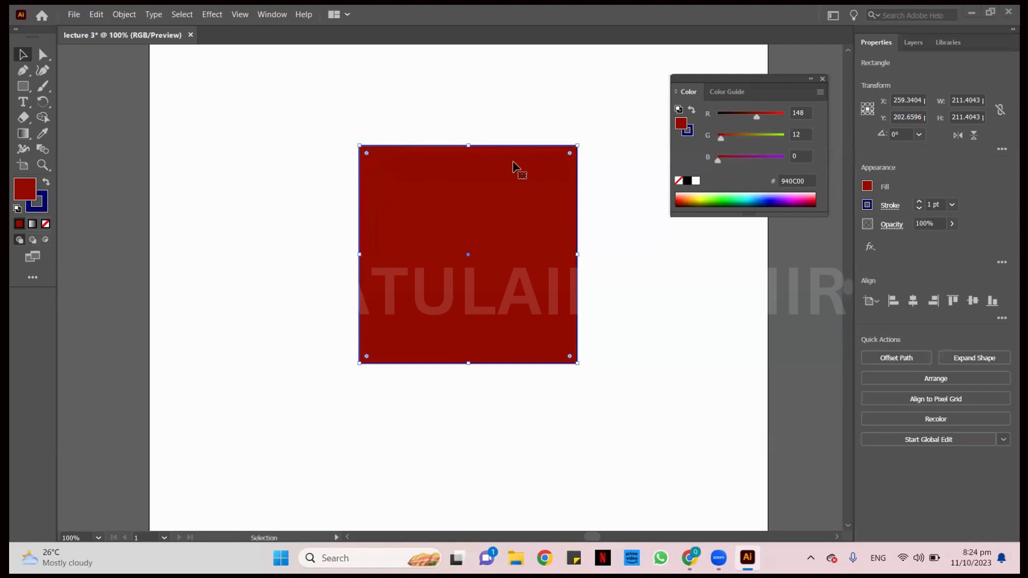
drag(366, 155, 275, 85)
click(346, 92)
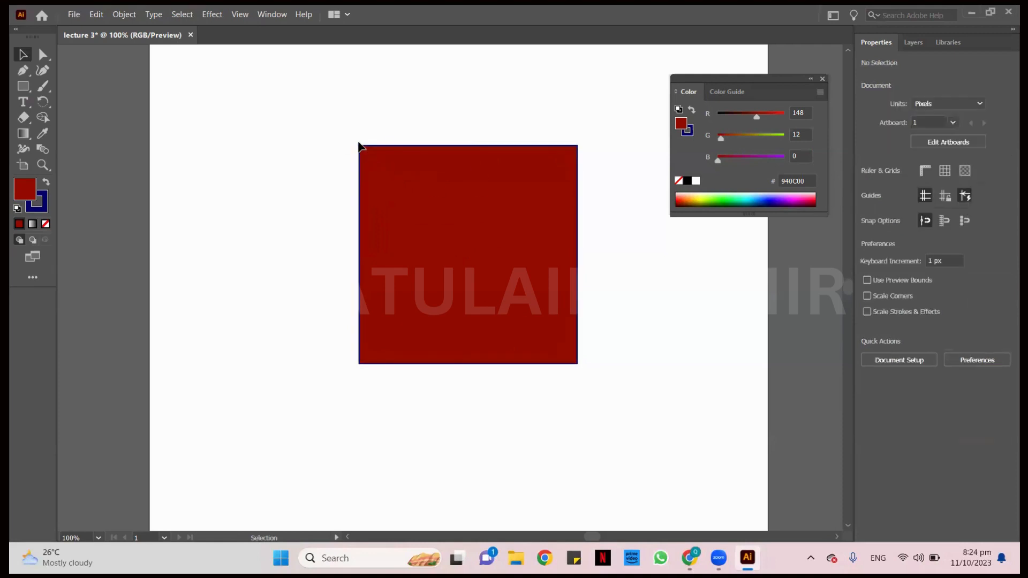
click(471, 190)
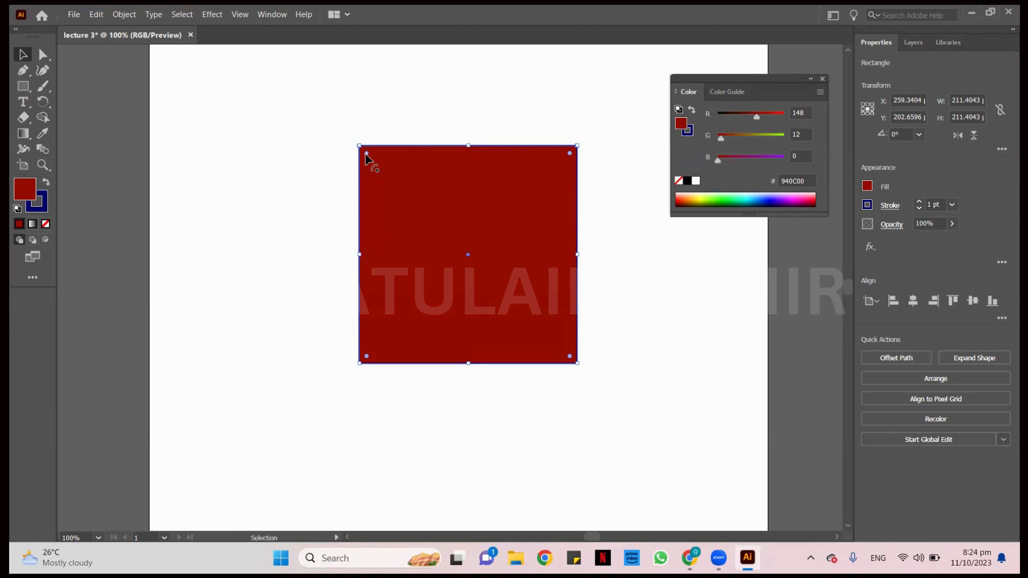
drag(365, 155, 601, 404)
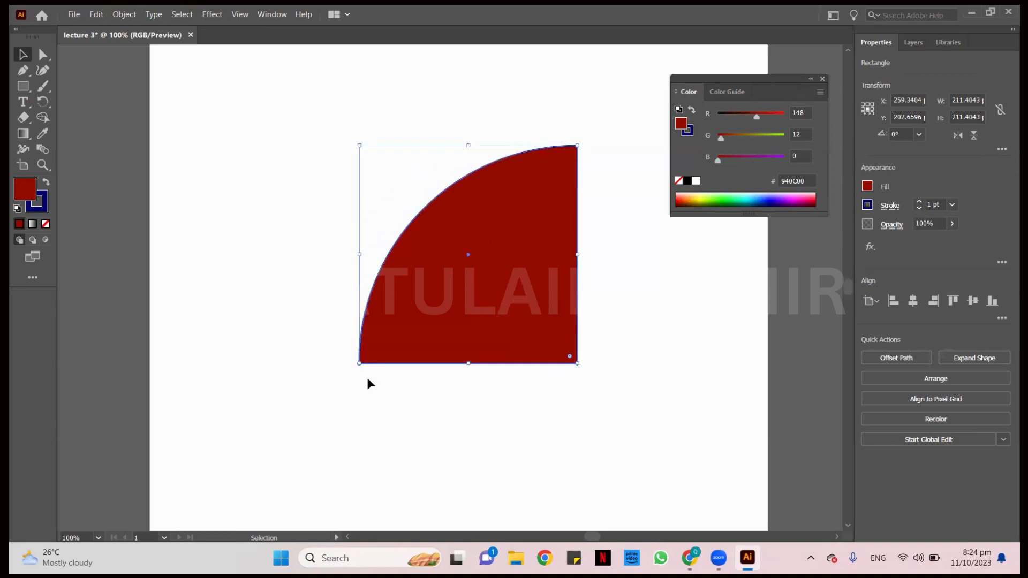
Undo the top-left rounding, then test-round the top-right and bottom-left corners, undoing each
click(666, 268)
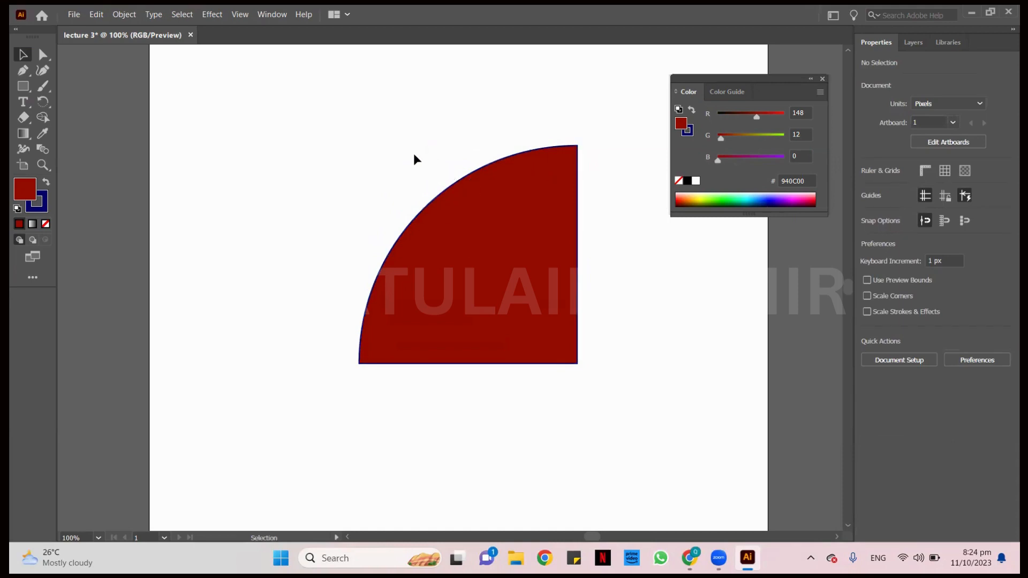
key(ctrl+z)
click(365, 164)
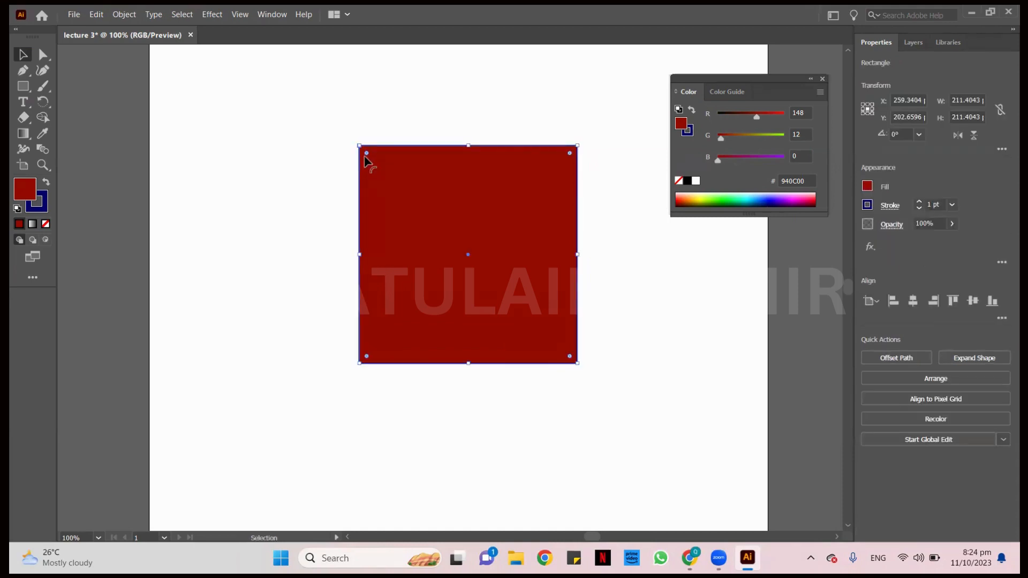
drag(569, 155, 498, 327)
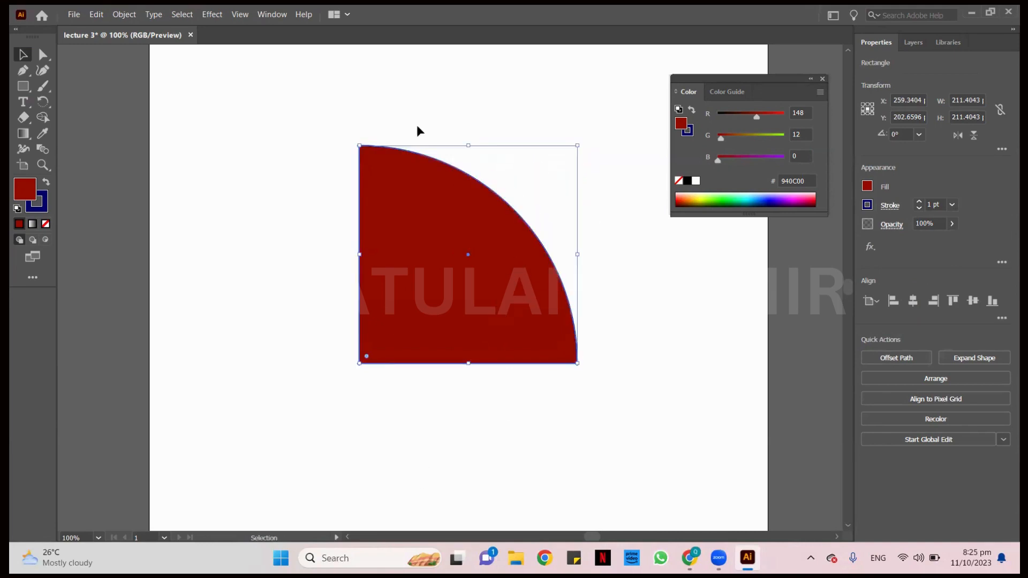
key(ctrl+z)
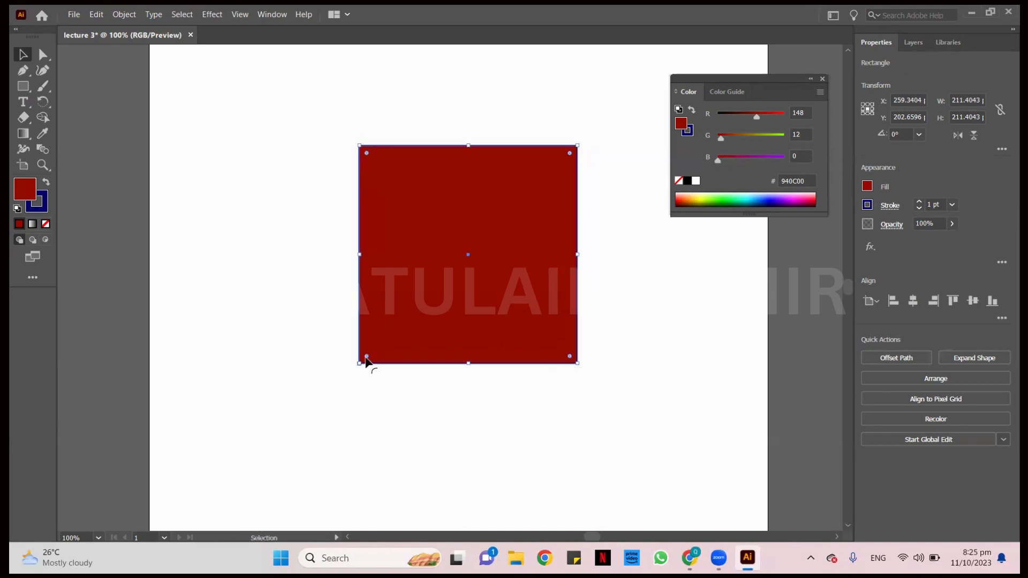
drag(367, 356, 527, 144)
key(ctrl+z)
Try rounding the bottom corners again, undo back to sharp corners, and reselect the square
drag(368, 357, 407, 422)
drag(569, 357, 313, 29)
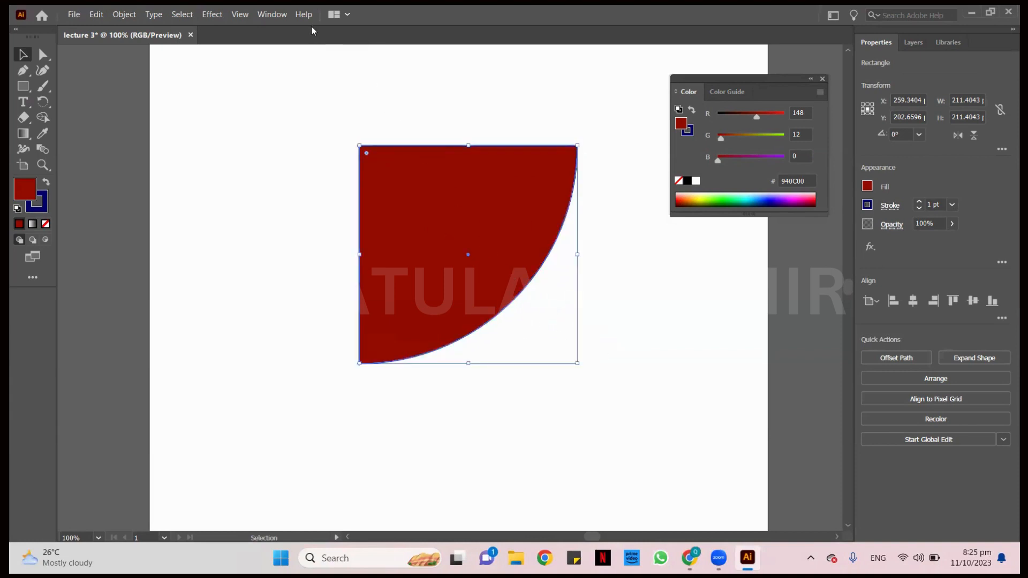
key(ctrl+z)
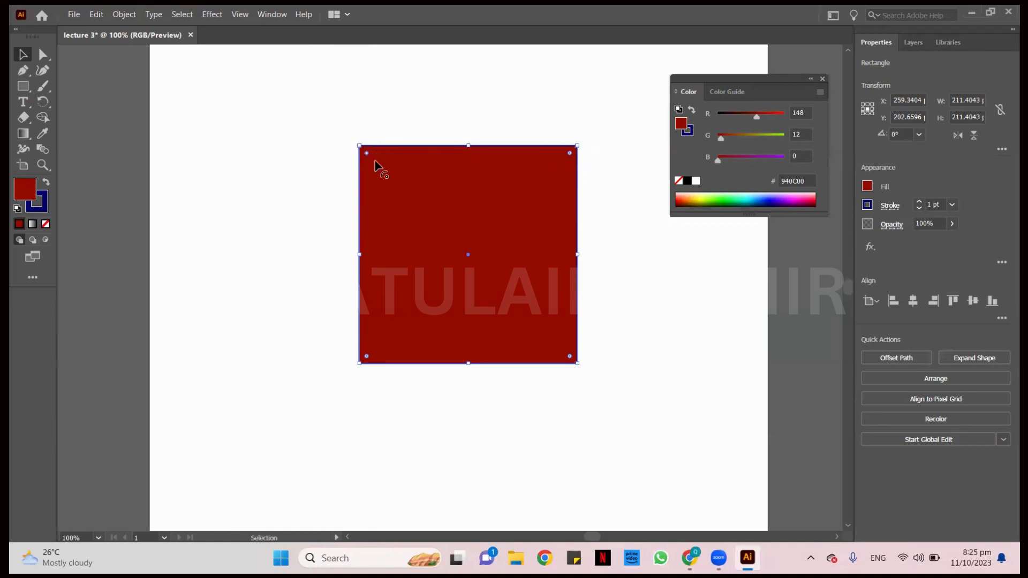
click(484, 138)
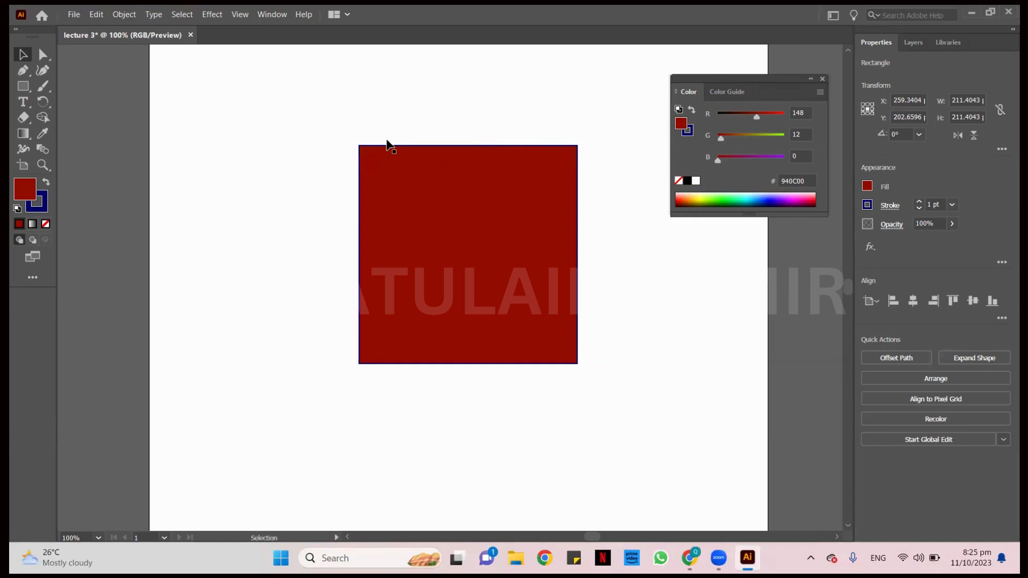
click(365, 158)
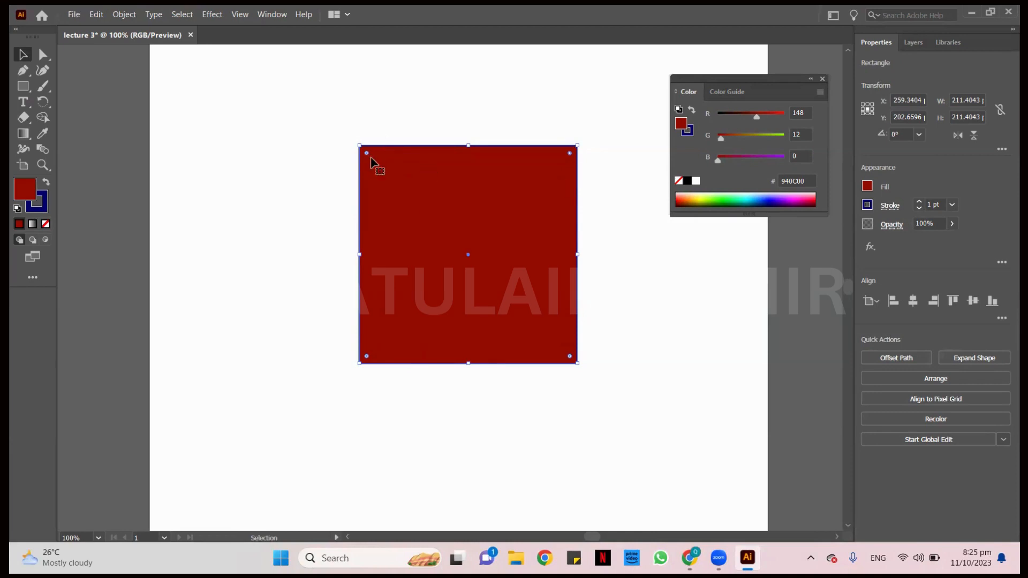
click(572, 127)
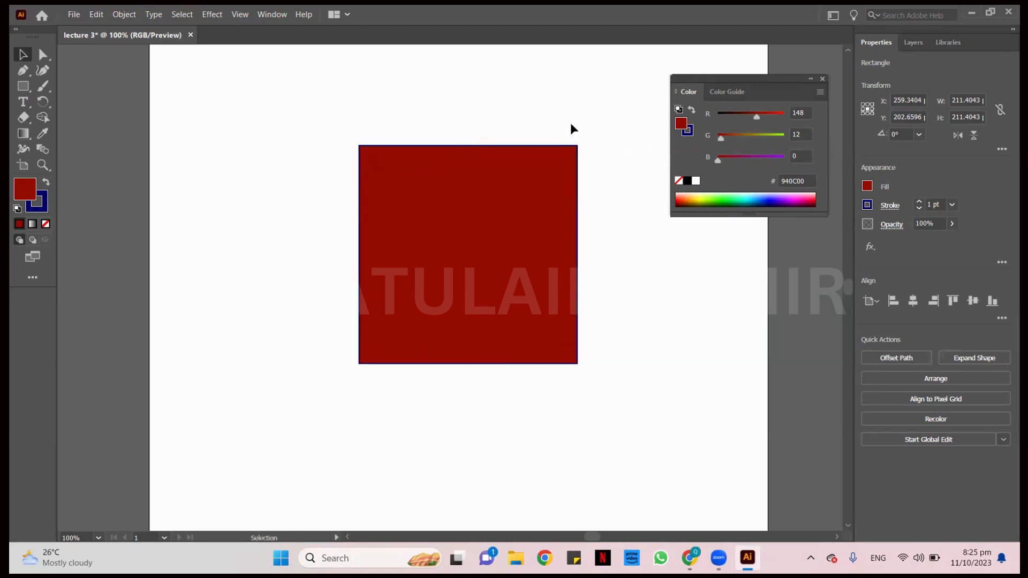
click(498, 193)
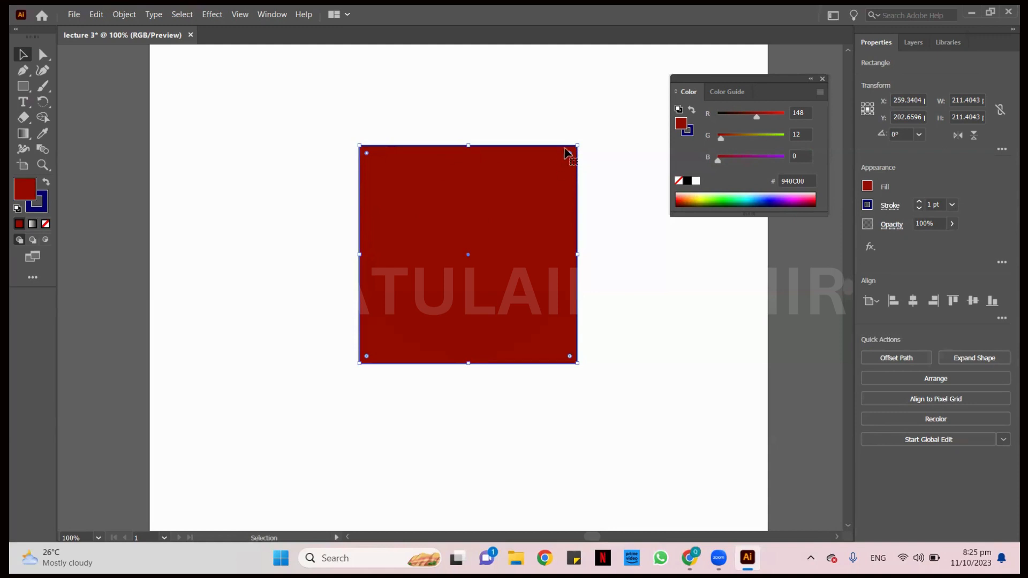
drag(571, 153, 542, 415)
key(ctrl+shift+a)
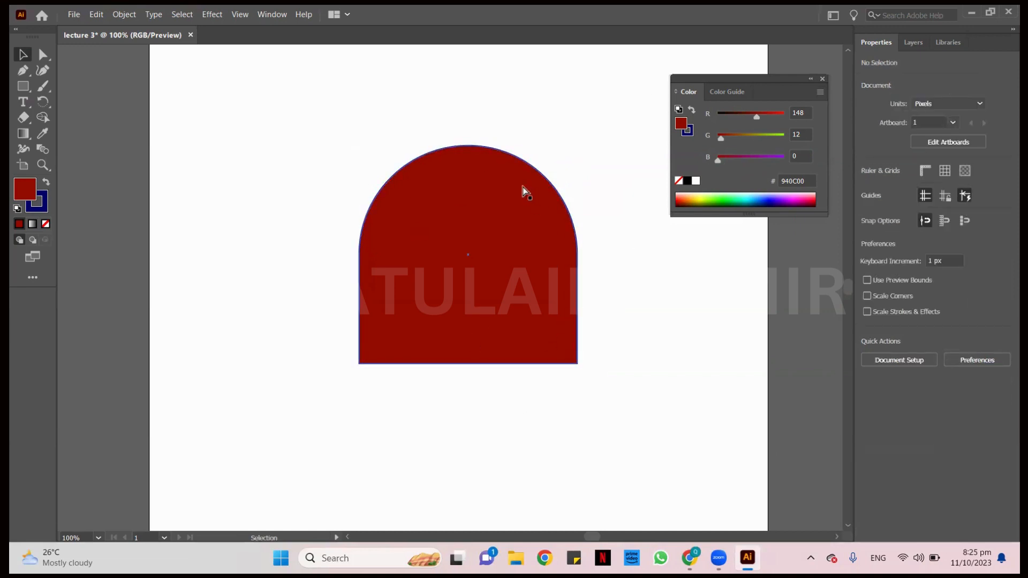
key(ctrl+z)
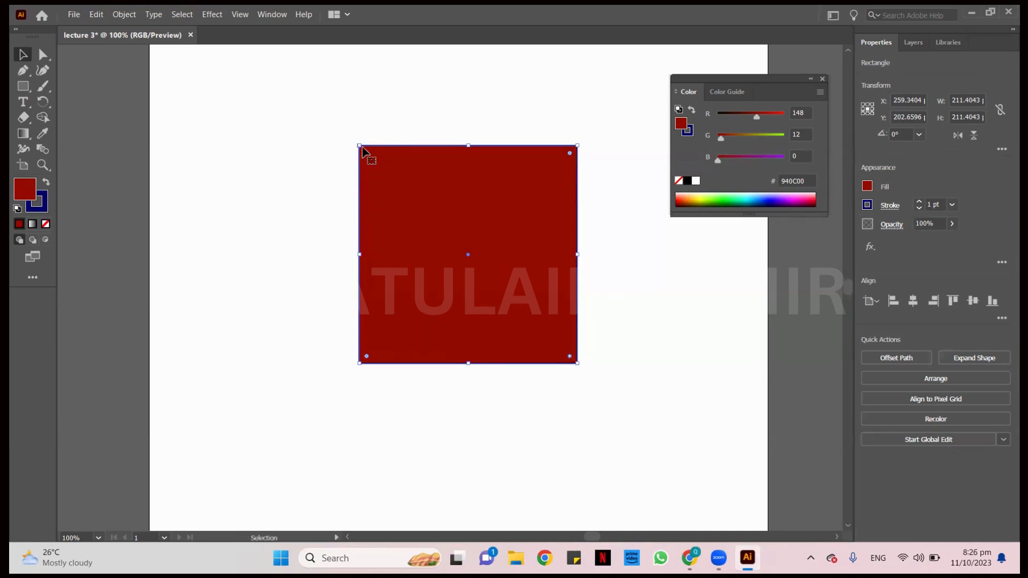
drag(369, 157, 143, 27)
click(307, 155)
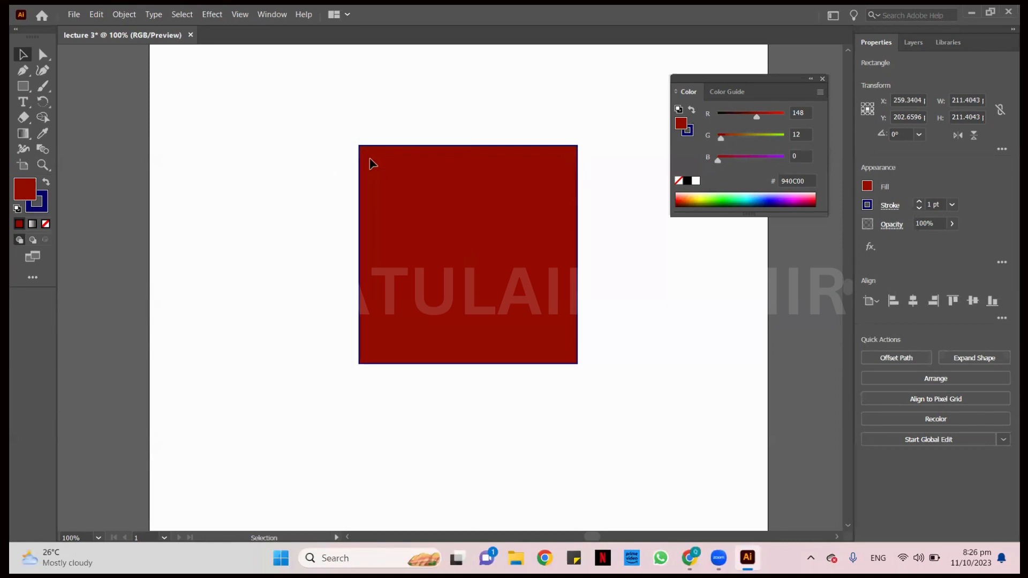
click(369, 159)
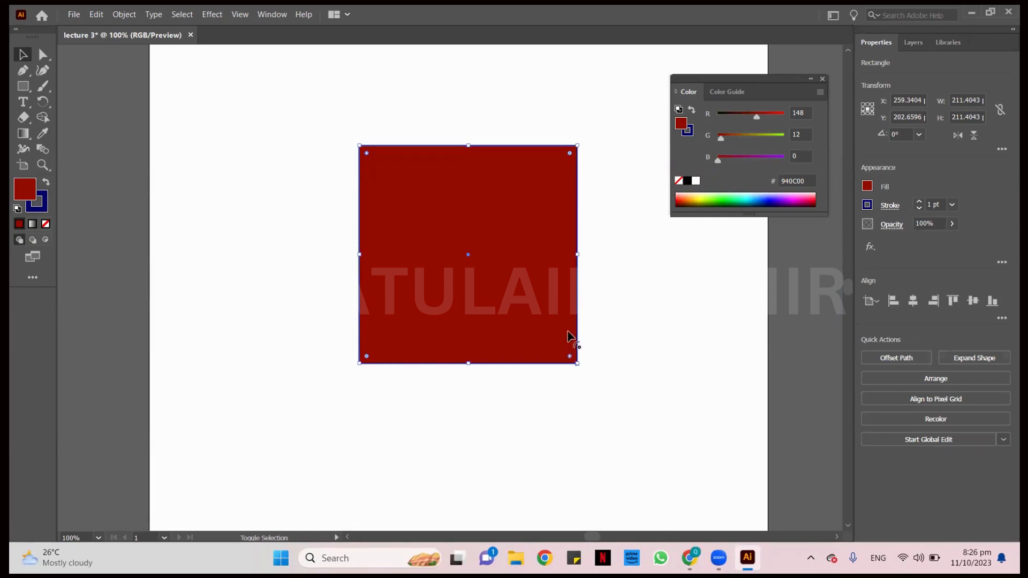
Round three corners into a teardrop and try moving it around the artboard
drag(569, 155, 477, 354)
click(521, 454)
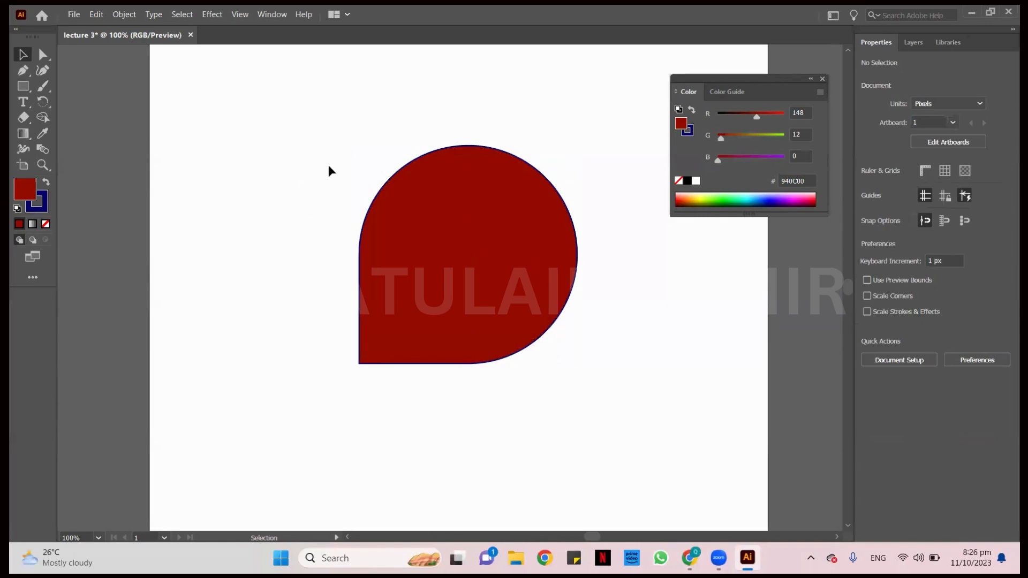
drag(506, 224, 357, 141)
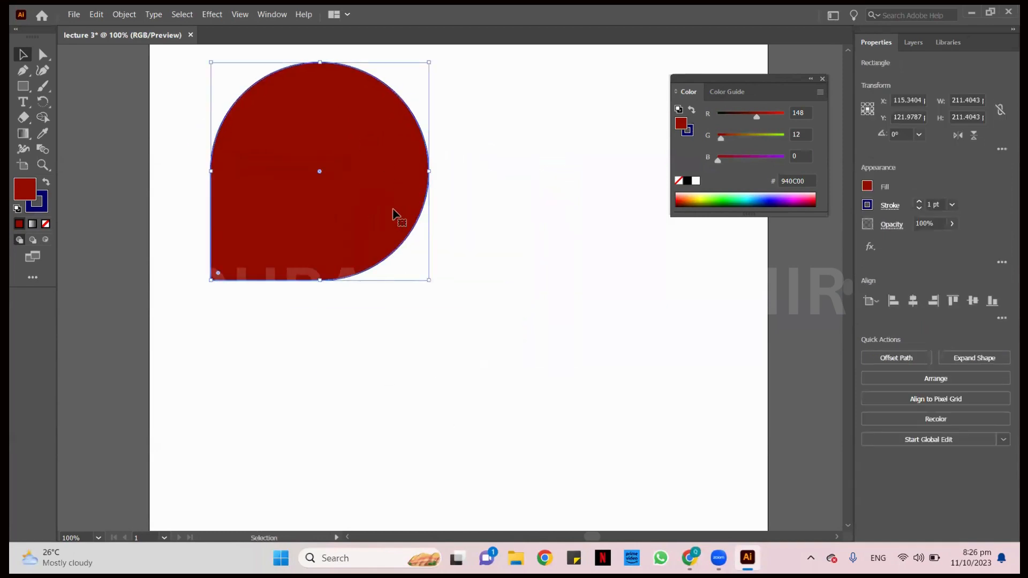
scroll(395, 202, down, 3)
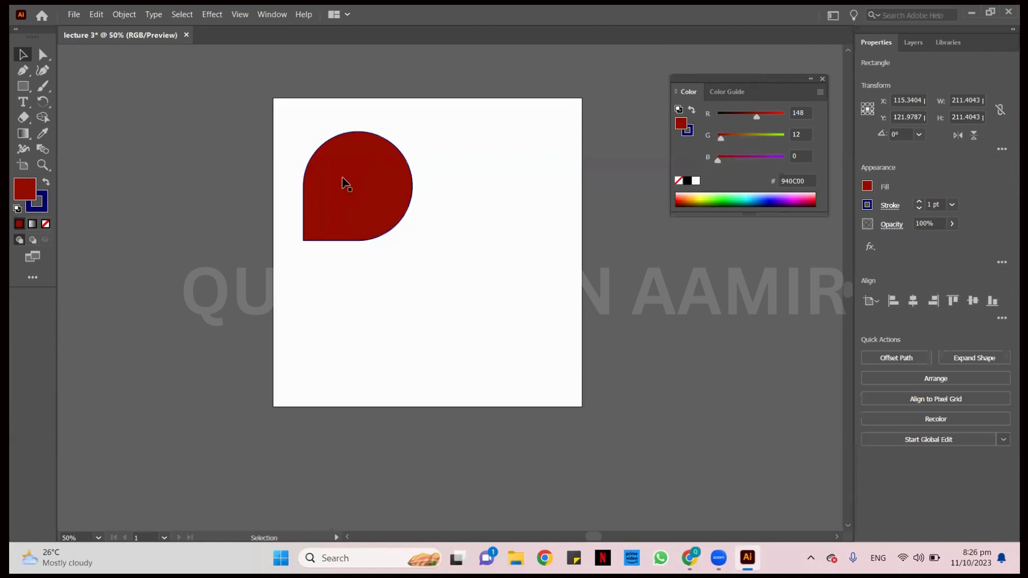
click(368, 192)
click(473, 278)
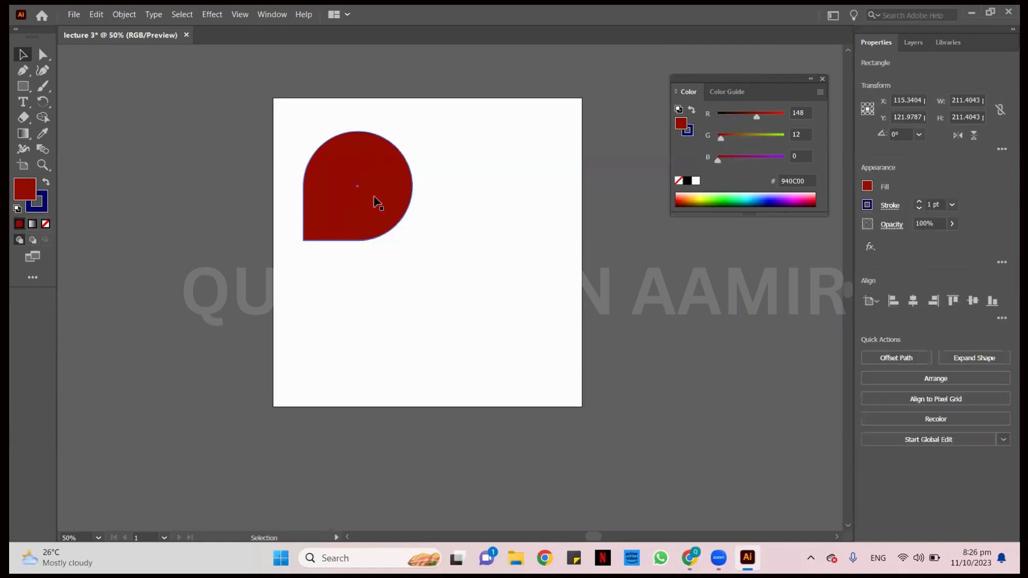
drag(375, 202, 462, 272)
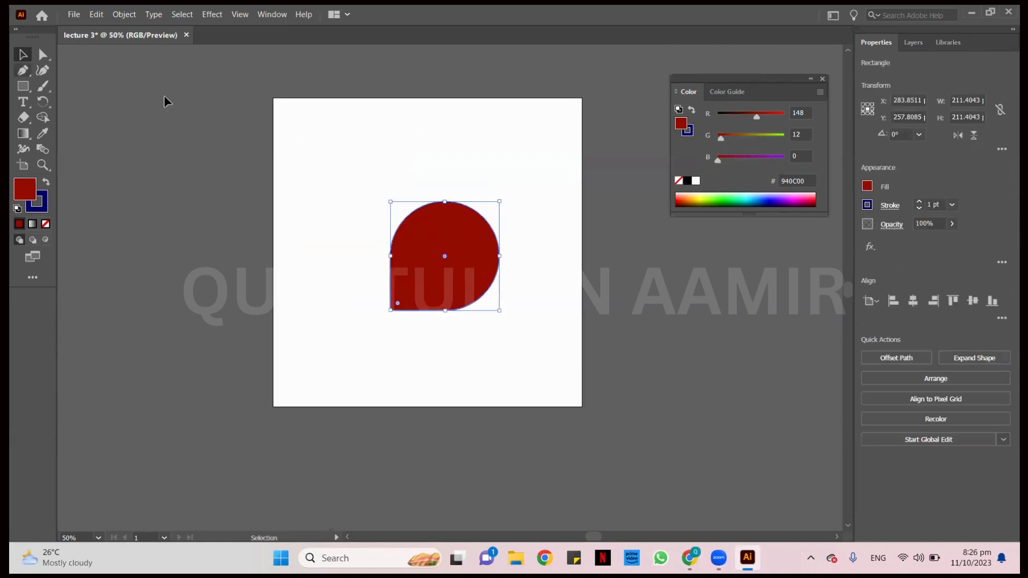
key(ctrl+z)
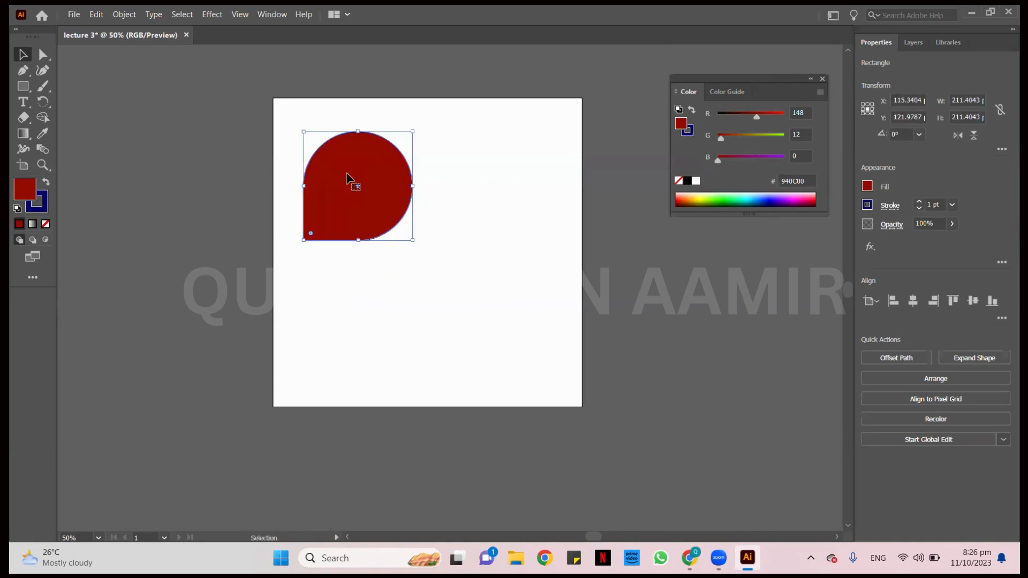
drag(345, 177, 414, 39)
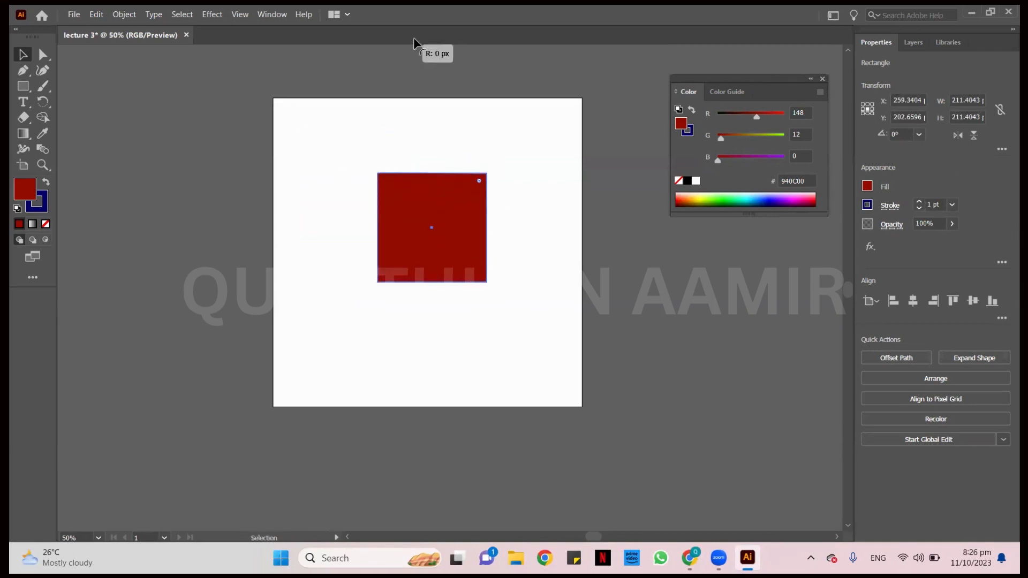
Move the red square slightly lower to Y 227.1702 px and recentre the view
drag(432, 236, 433, 244)
scroll(435, 243, down, 10)
scroll(435, 243, up, 4)
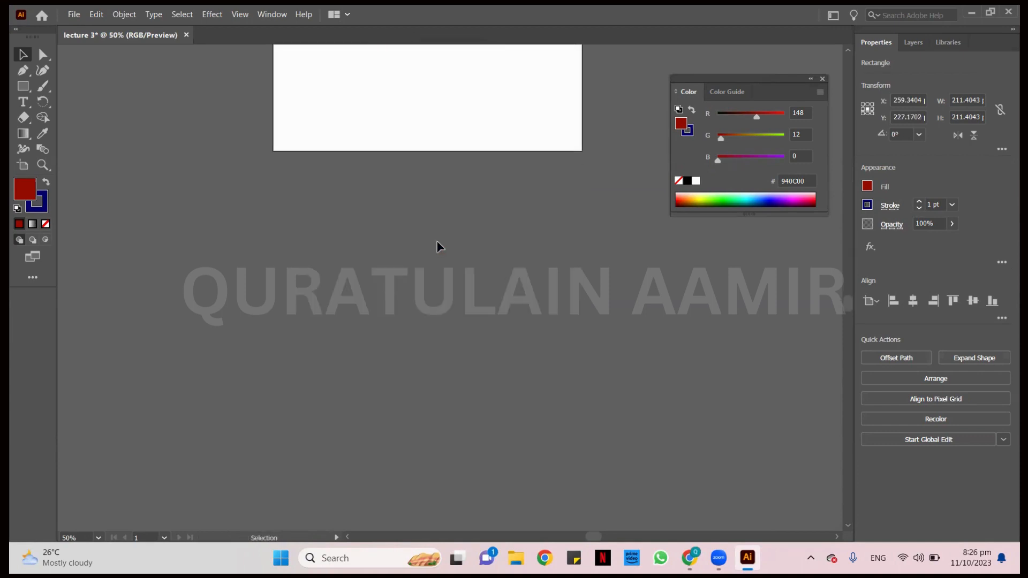
scroll(437, 233, up, 6)
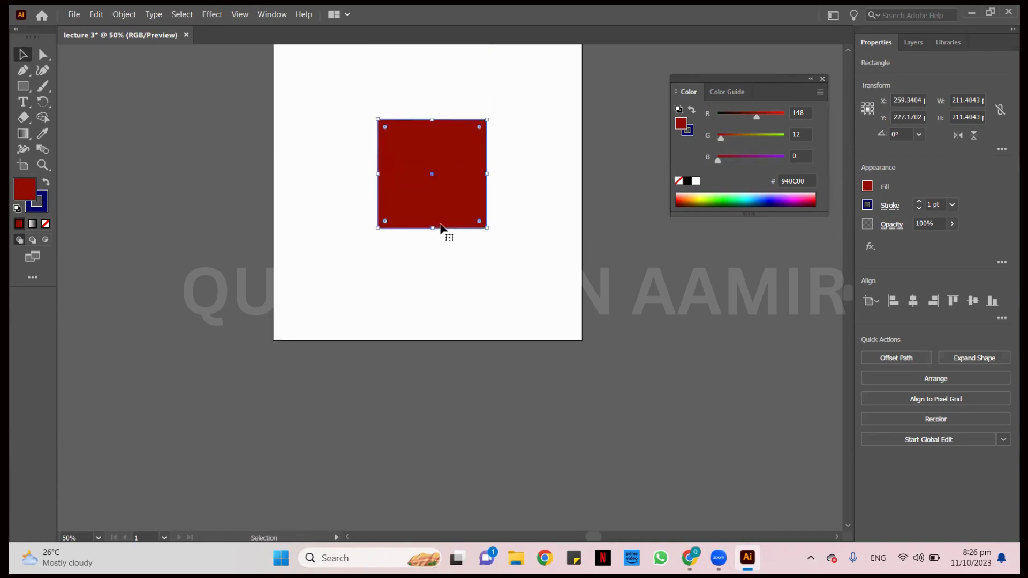
scroll(439, 222, down, 1)
scroll(438, 221, up, 2)
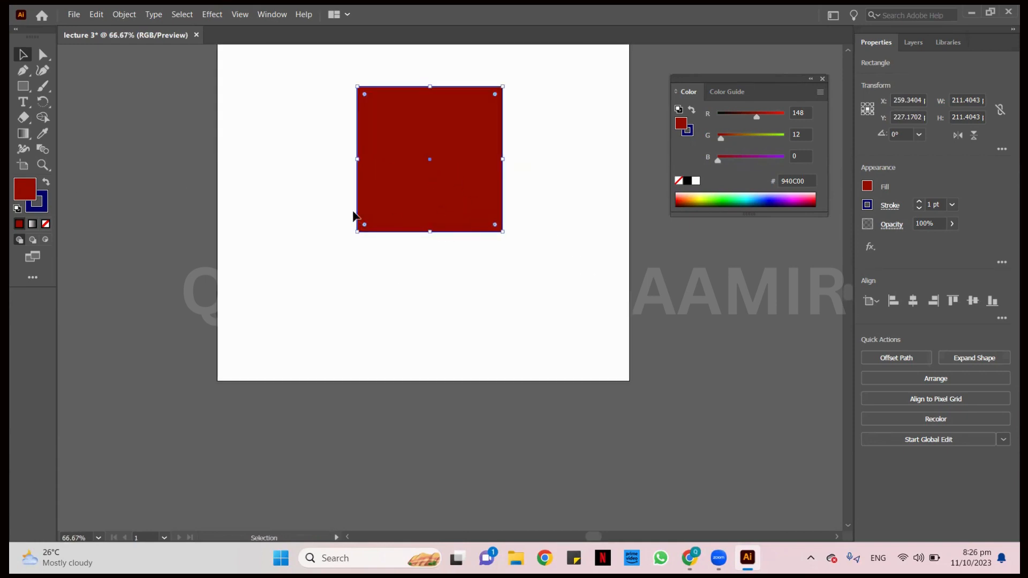
key(space)
drag(294, 191, 334, 296)
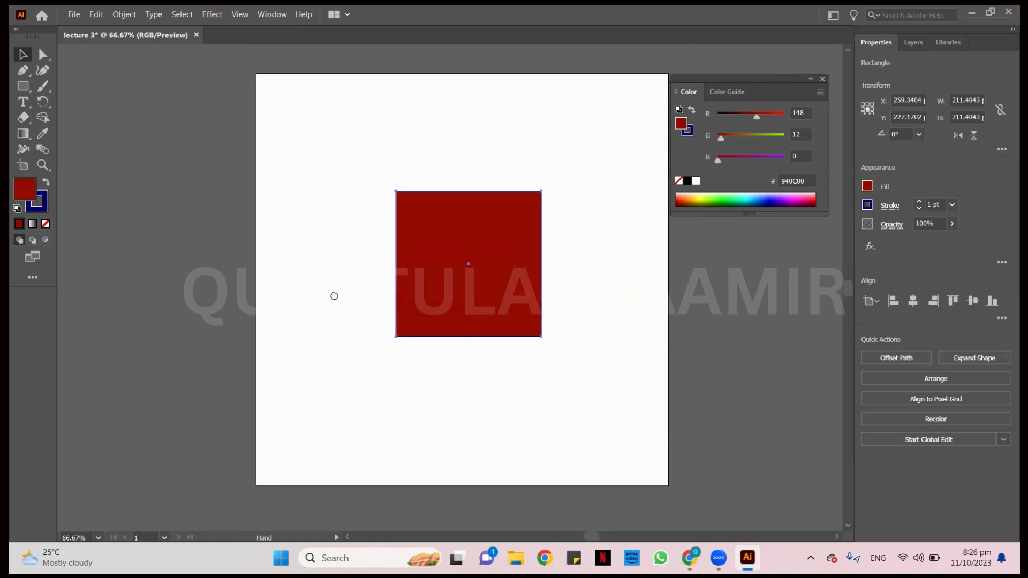
Close the floating Color panel and deselect the square
click(823, 79)
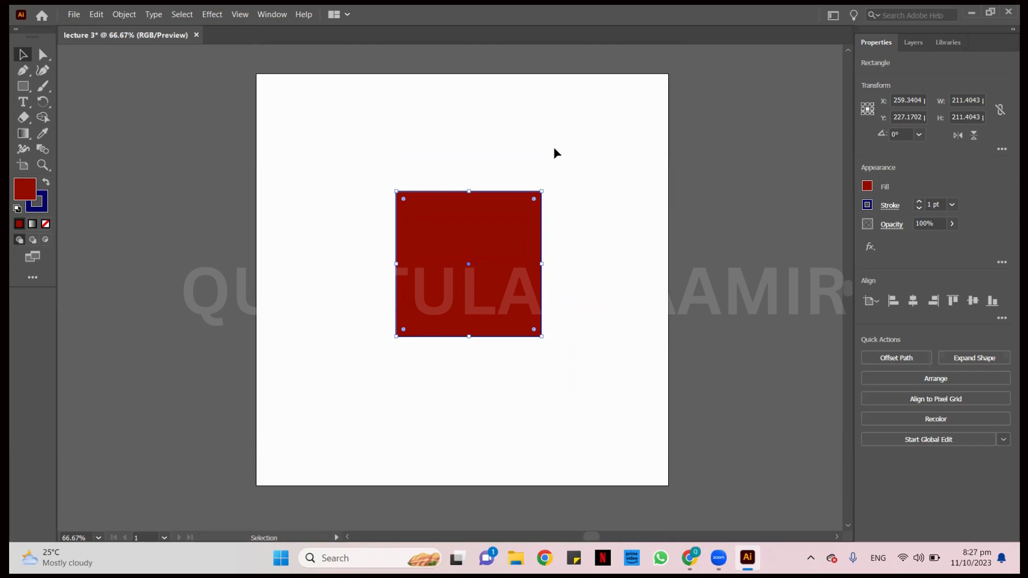
scroll(553, 148, up, 3)
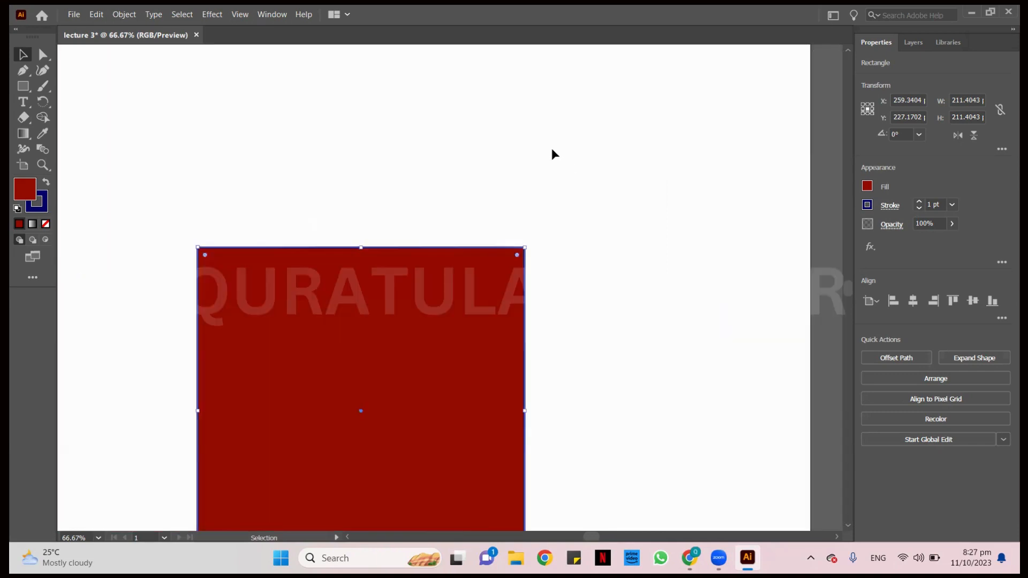
scroll(551, 148, down, 3)
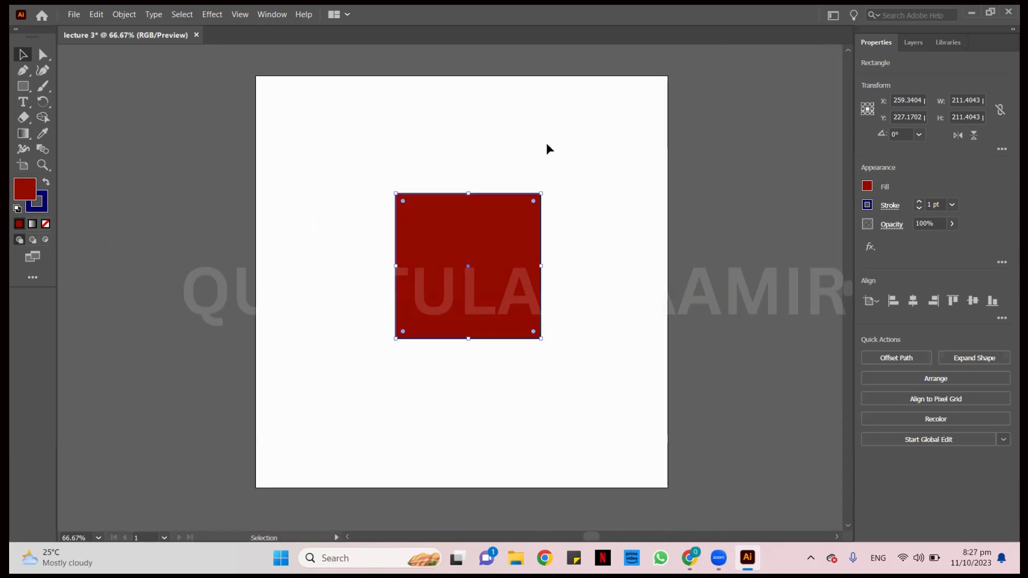
click(417, 152)
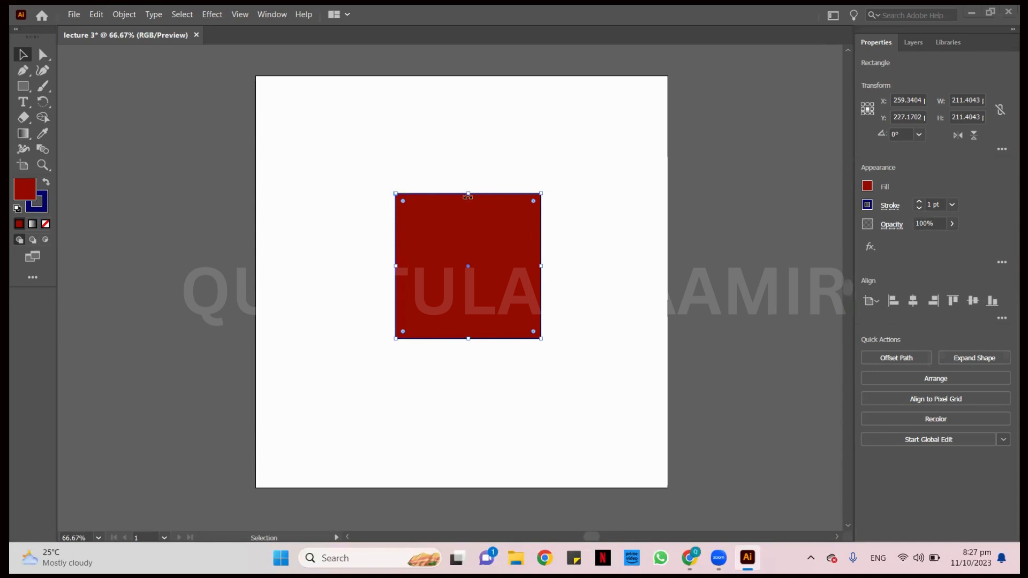
Switch to the Direct Selection tool for anchor-point editing
click(43, 55)
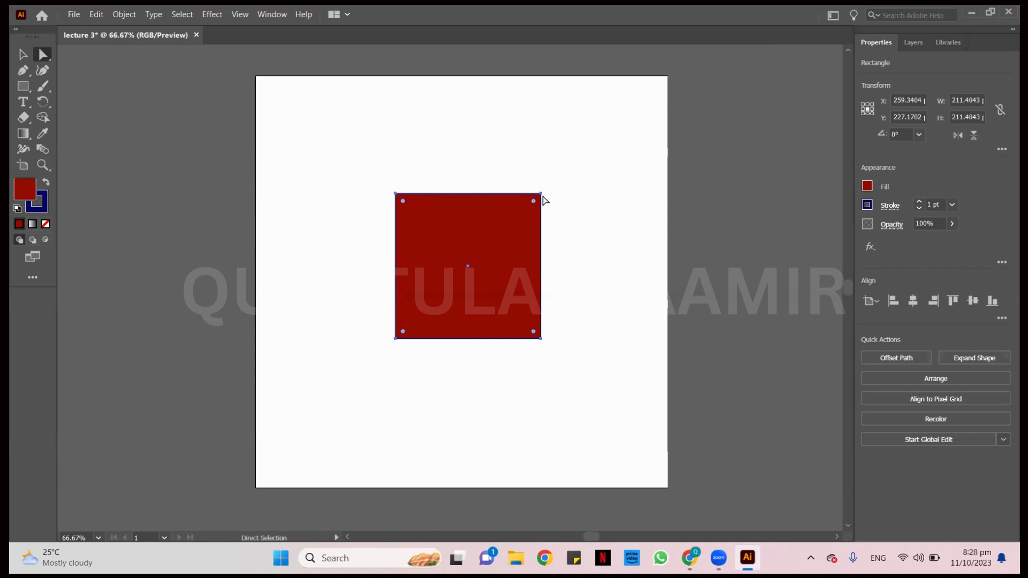
Drag the square's top-right anchor point downward to reshape it into a triangle
drag(541, 192, 571, 287)
drag(509, 269, 613, 313)
click(445, 464)
click(593, 299)
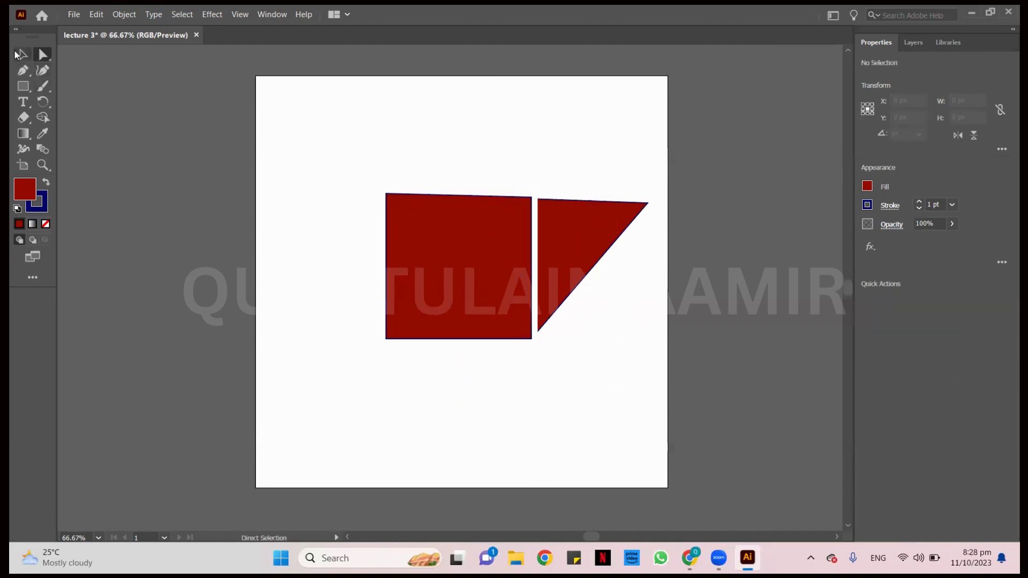
Delete the square, then undo with Ctrl+Z back to the rounded teardrop
click(18, 55)
click(482, 236)
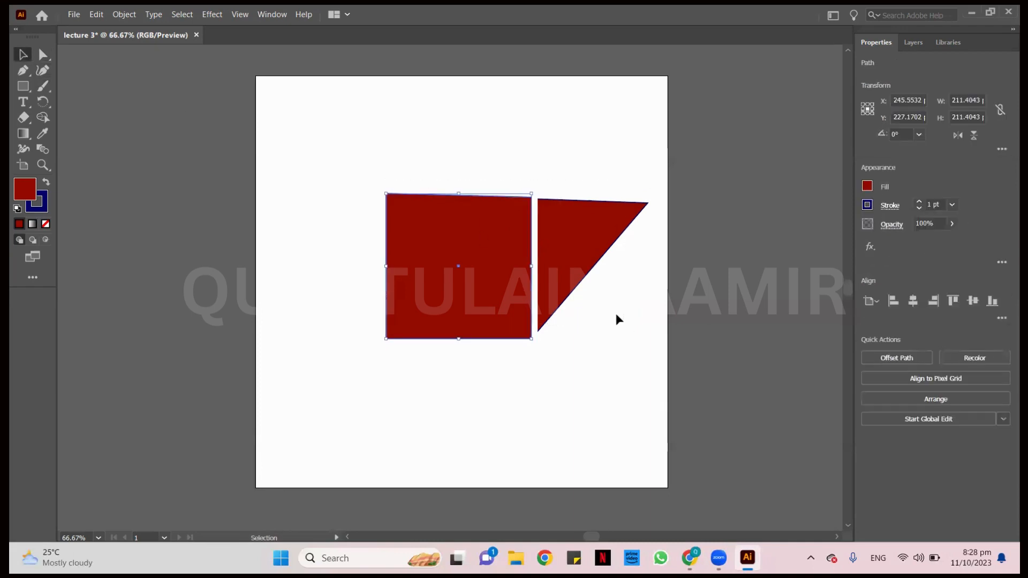
key(Delete)
drag(536, 172, 649, 387)
key(a)
key(ctrl+z)
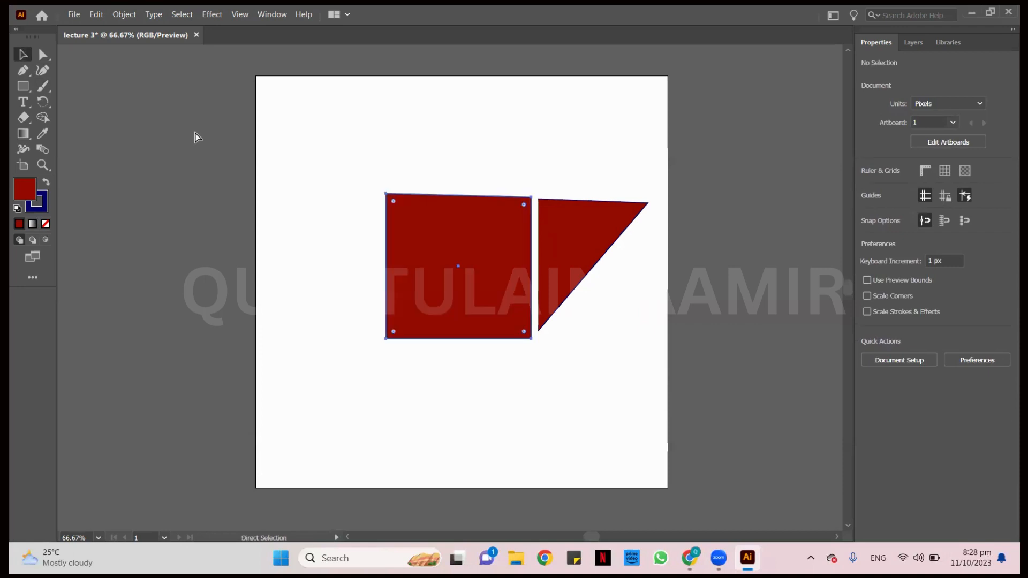
key(ctrl+z)
key(ctrl+z)
key(ctrl+z)
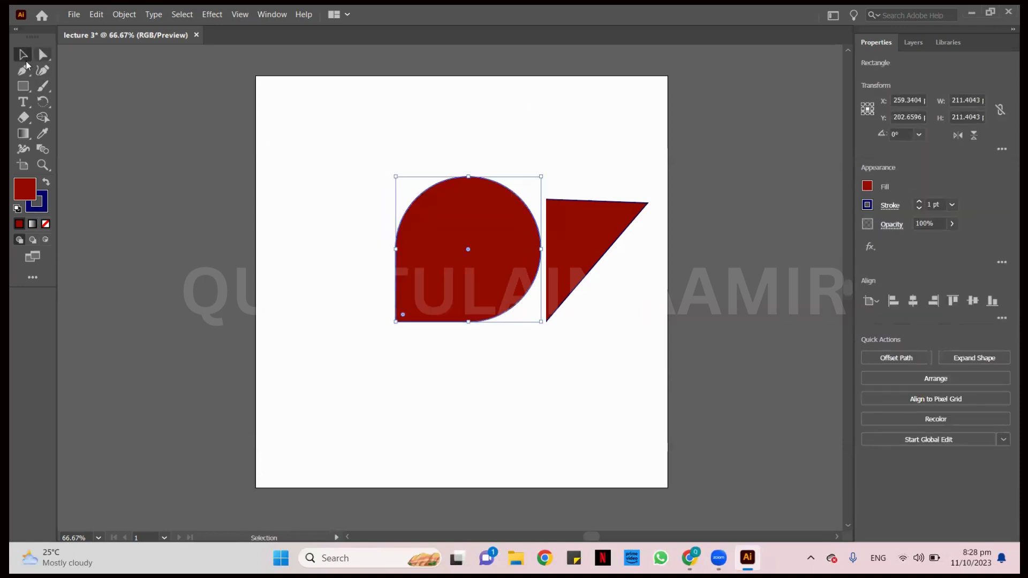
Draw a small square, delete the teardrop, and enlarge the red square near the artboard centre
click(22, 87)
drag(292, 115, 370, 192)
click(26, 54)
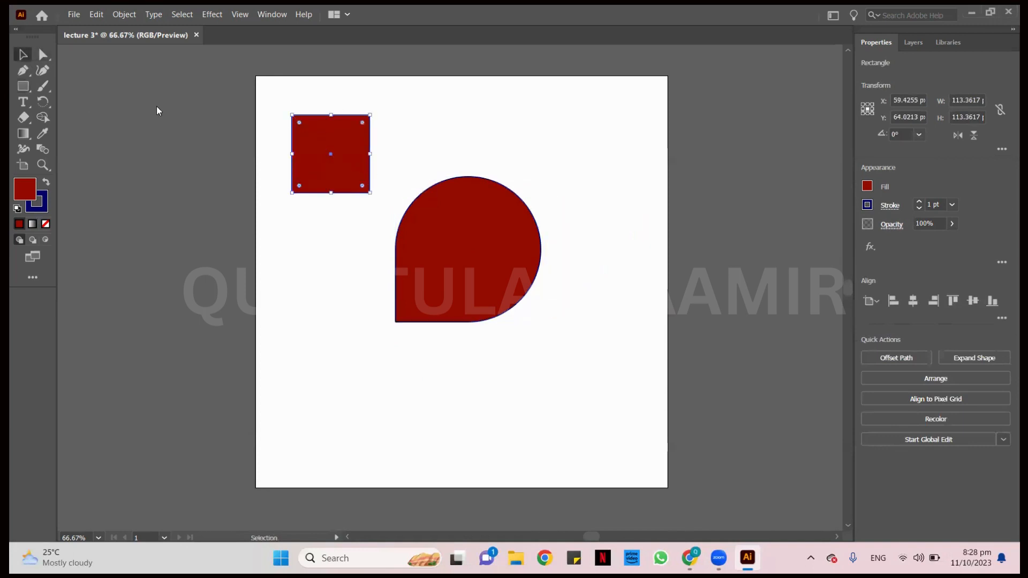
click(432, 249)
key(Delete)
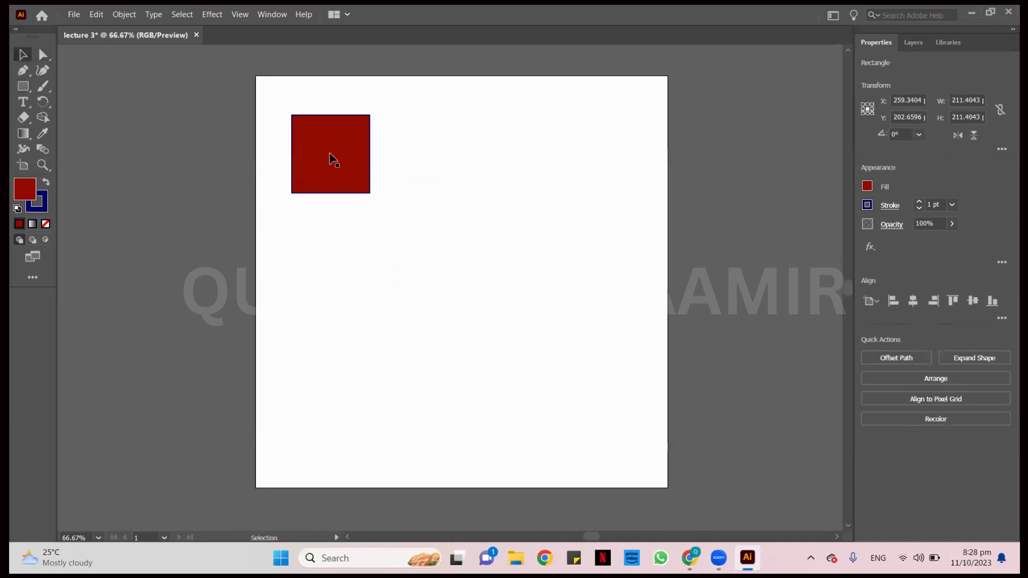
drag(332, 158, 486, 290)
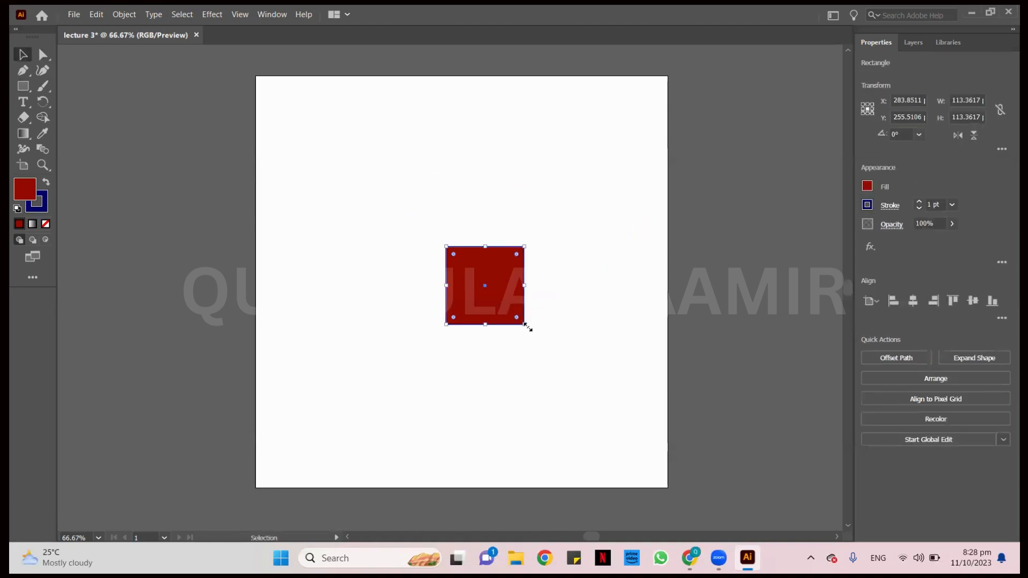
drag(524, 325, 615, 415)
drag(530, 336, 453, 265)
Drag the square's corner anchors outward into a large slanted parallelogram
click(44, 58)
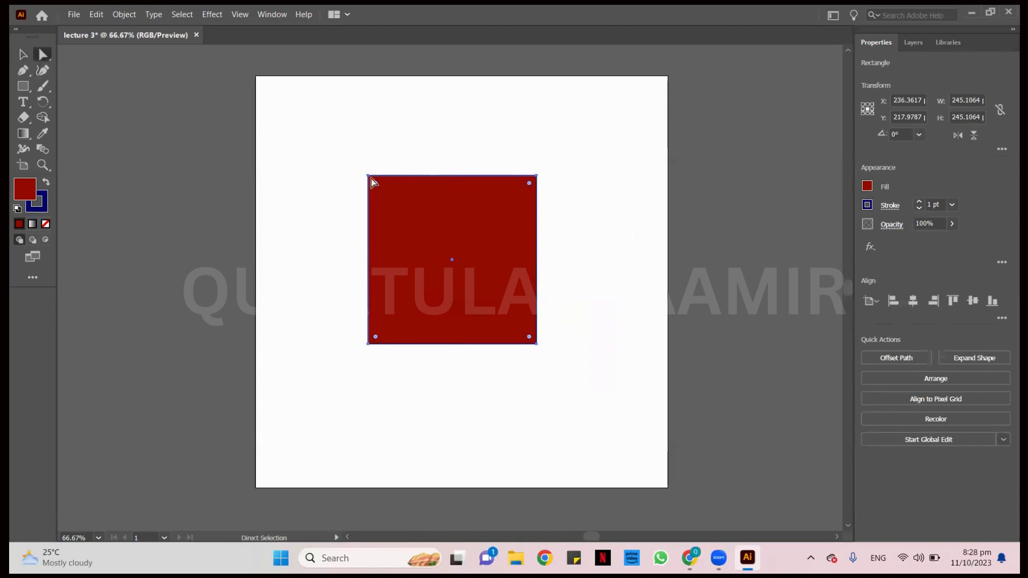
drag(364, 182, 300, 213)
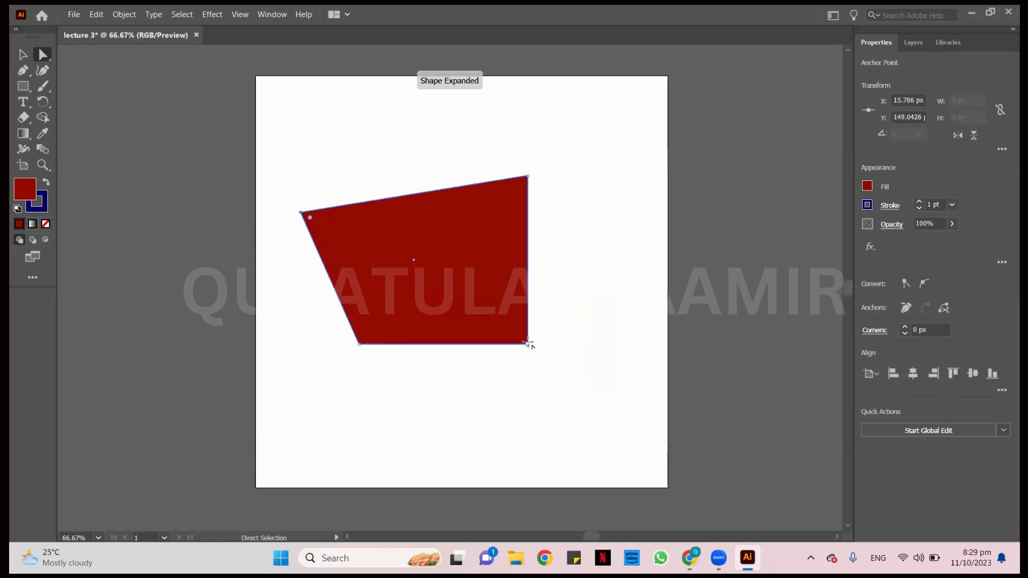
drag(528, 344, 604, 445)
drag(303, 214, 294, 91)
click(23, 54)
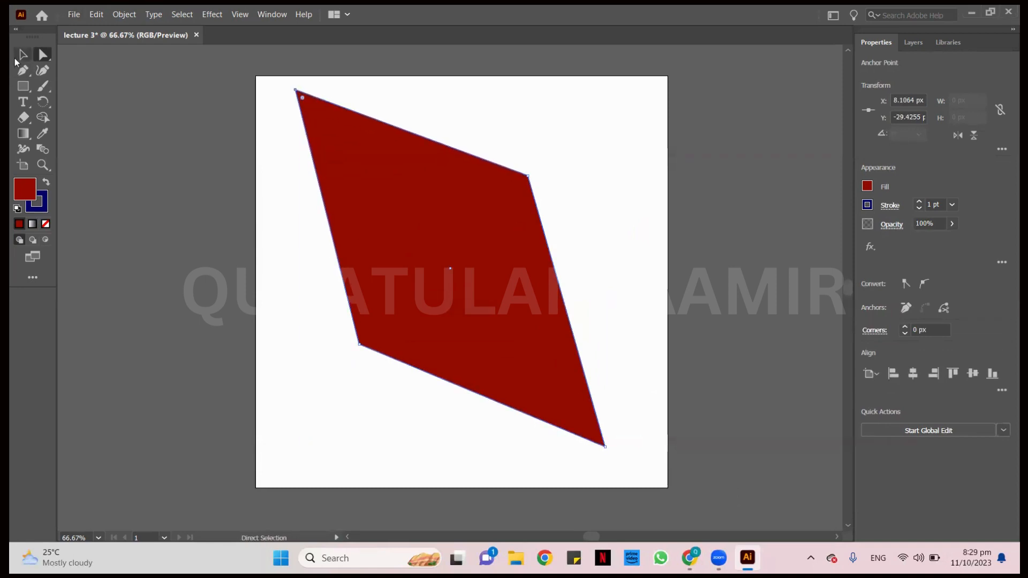
click(274, 188)
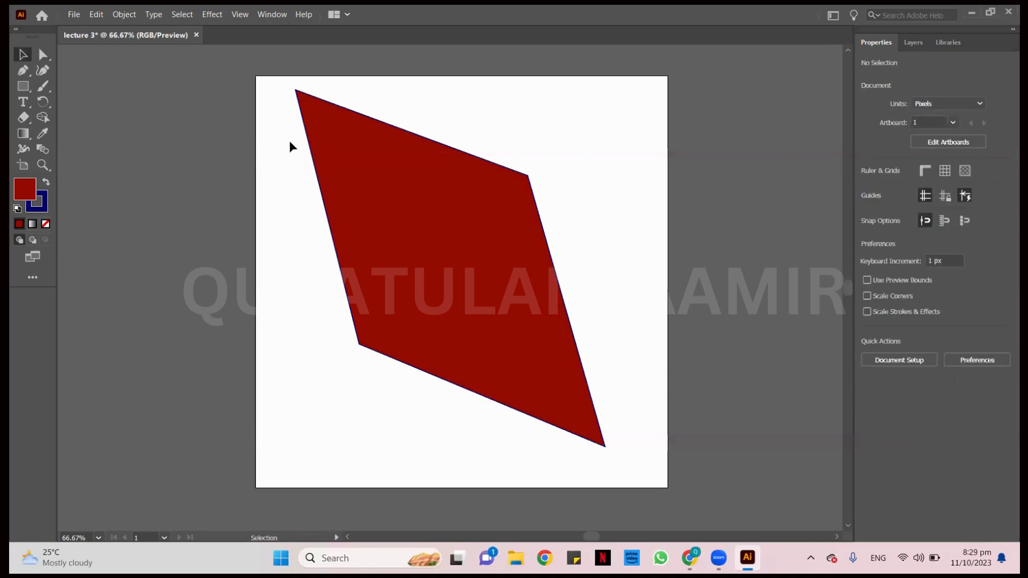
click(497, 284)
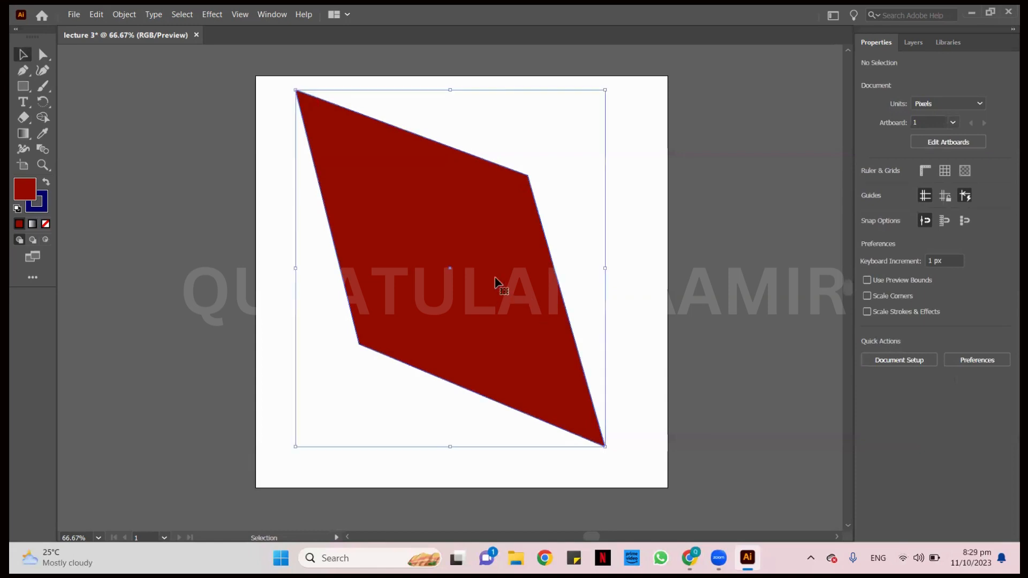
Make staggered copies of the parallelogram and fill the second one yellow
drag(496, 282, 418, 300)
alt+drag(415, 301, 369, 315)
drag(366, 313, 320, 343)
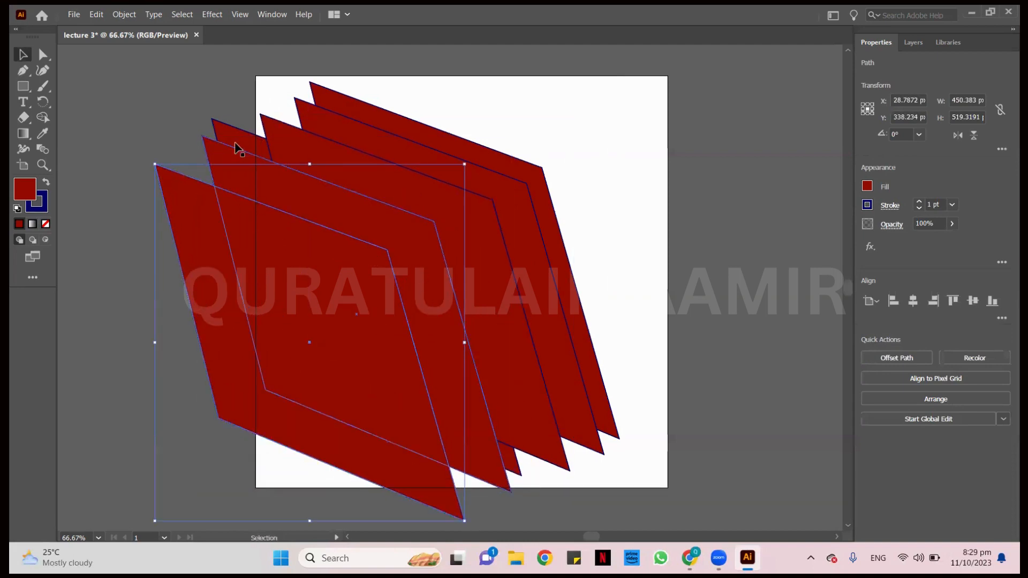
click(225, 156)
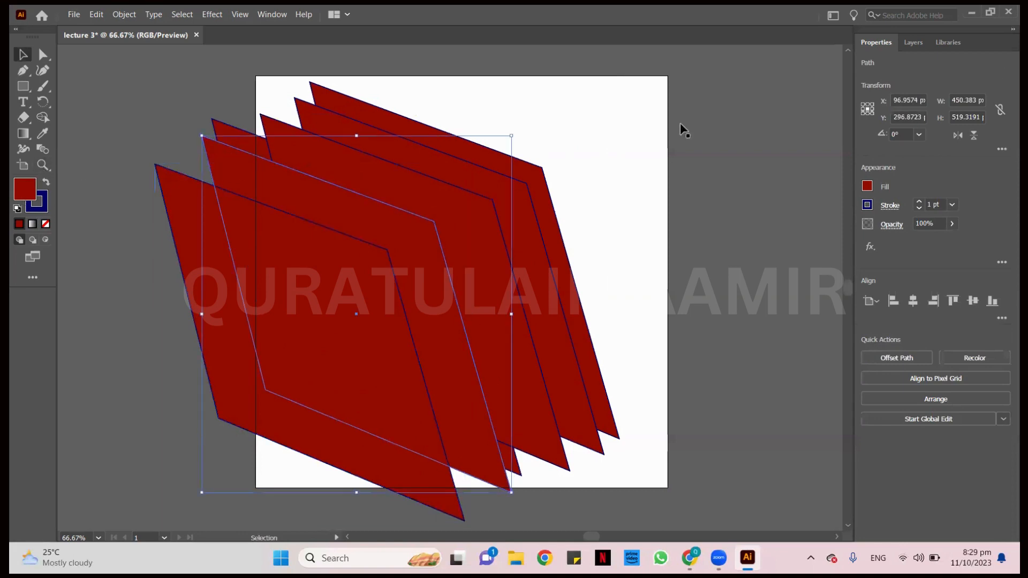
click(867, 186)
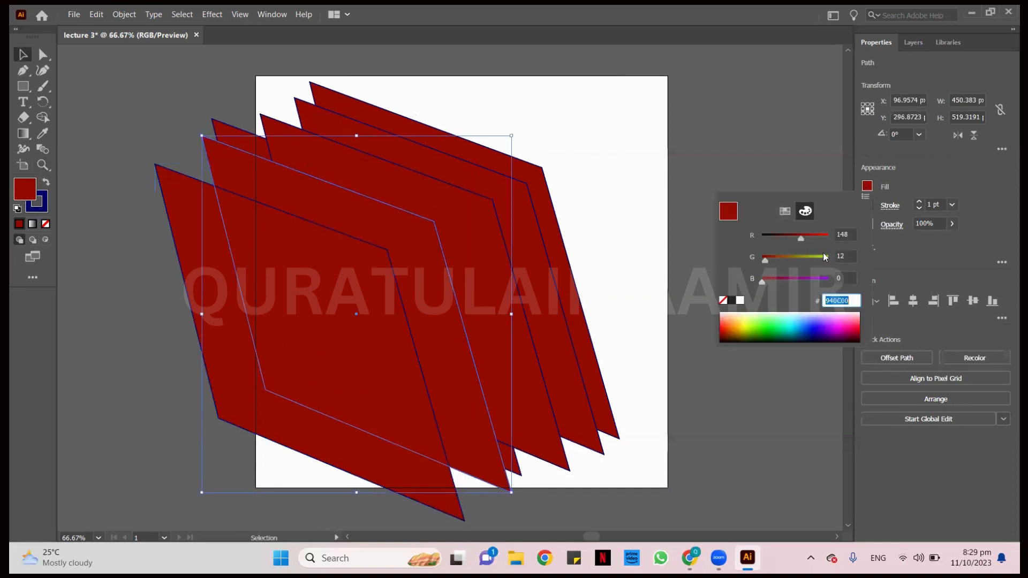
click(740, 315)
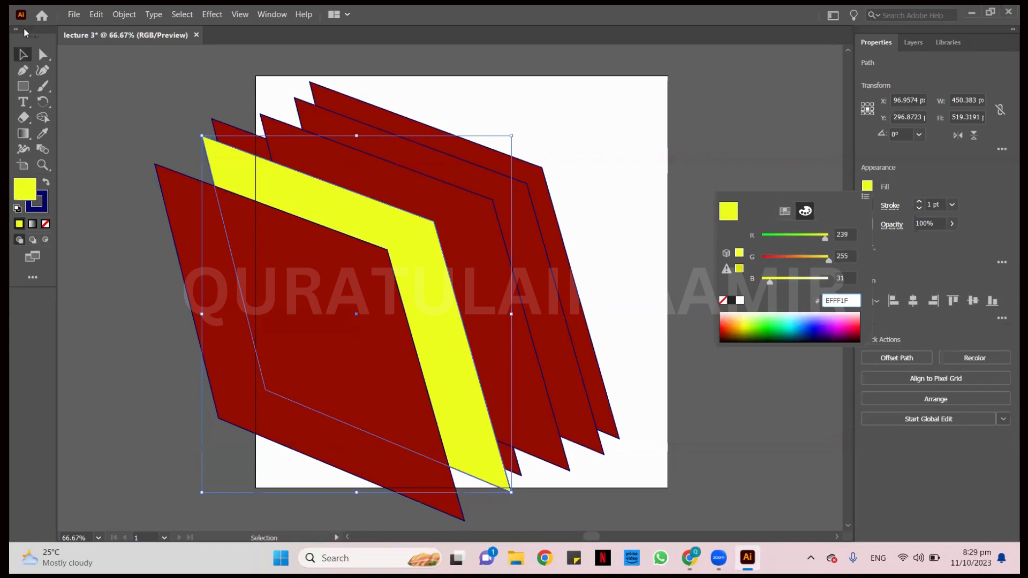
Fill the next two copies light blue 8AC8FF and blue 008AE9
click(277, 127)
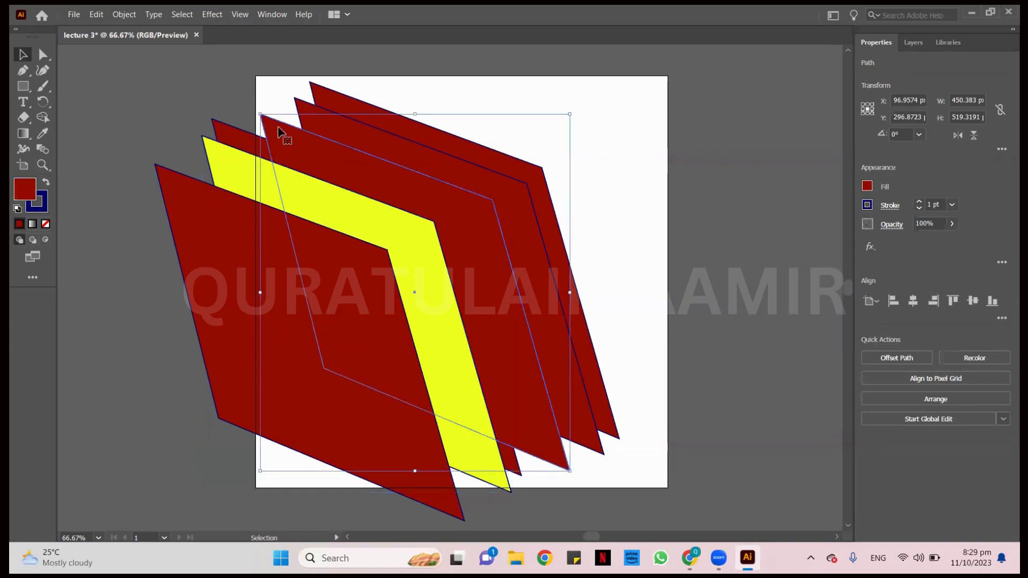
click(868, 187)
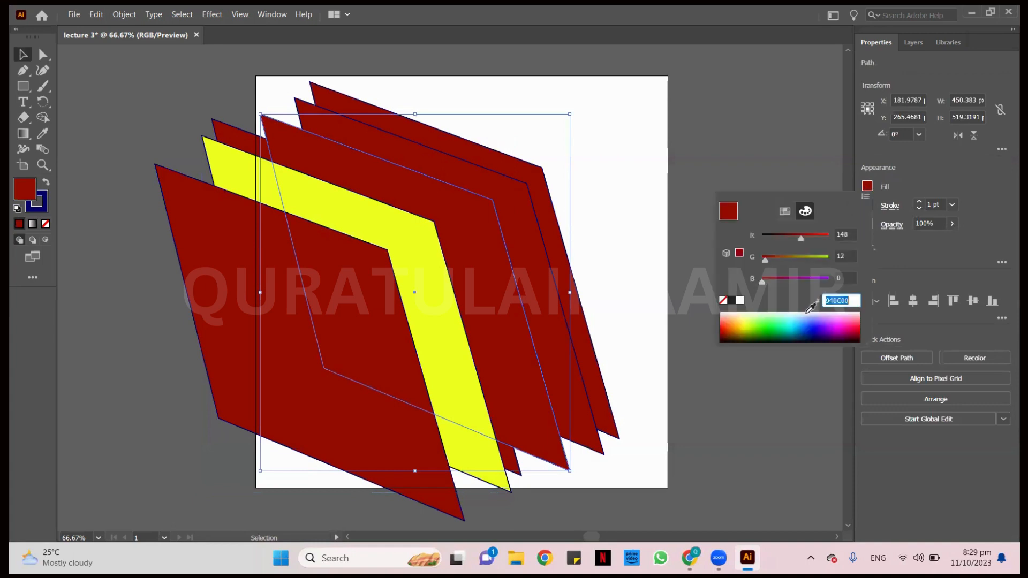
click(802, 315)
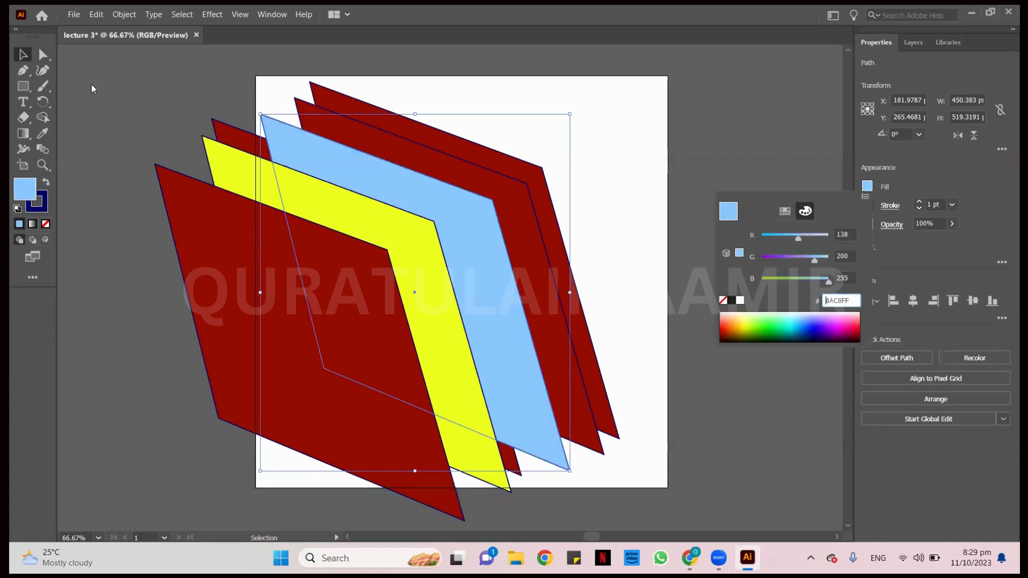
click(304, 113)
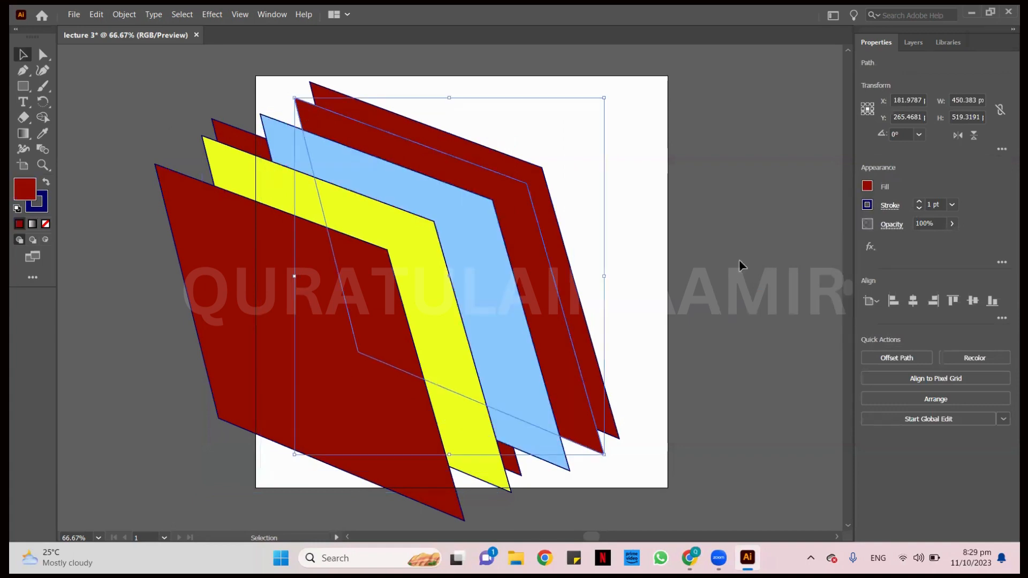
click(868, 187)
click(802, 320)
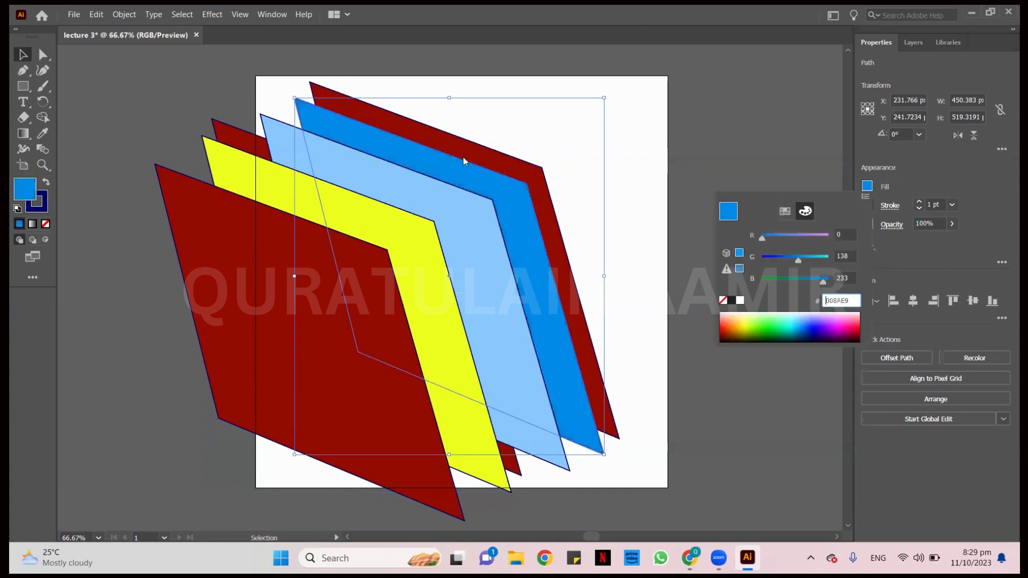
Fill the backmost copy orange C94F00 and delete the leftover dark-red copy
click(322, 95)
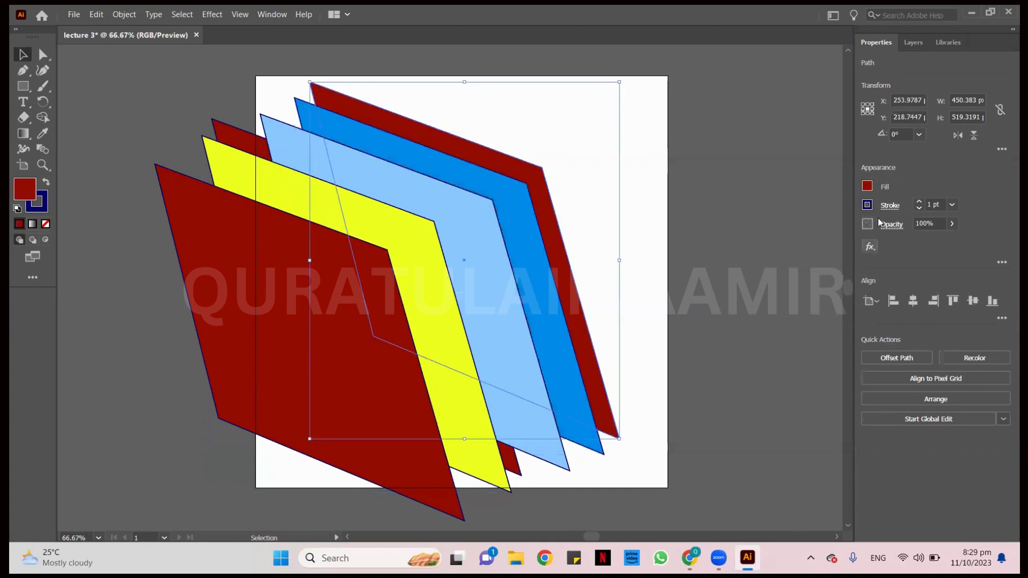
click(867, 187)
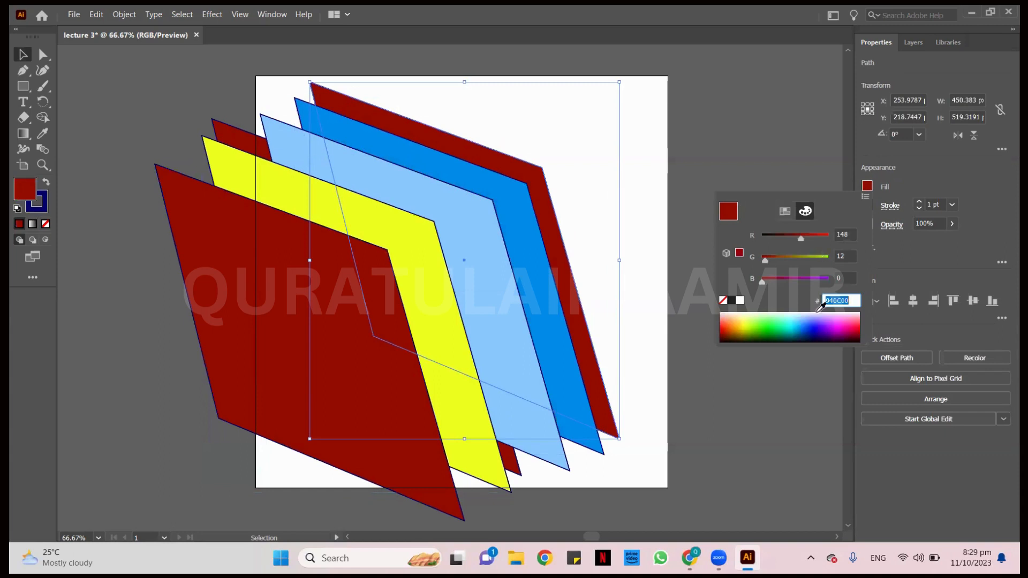
text(C94F00)
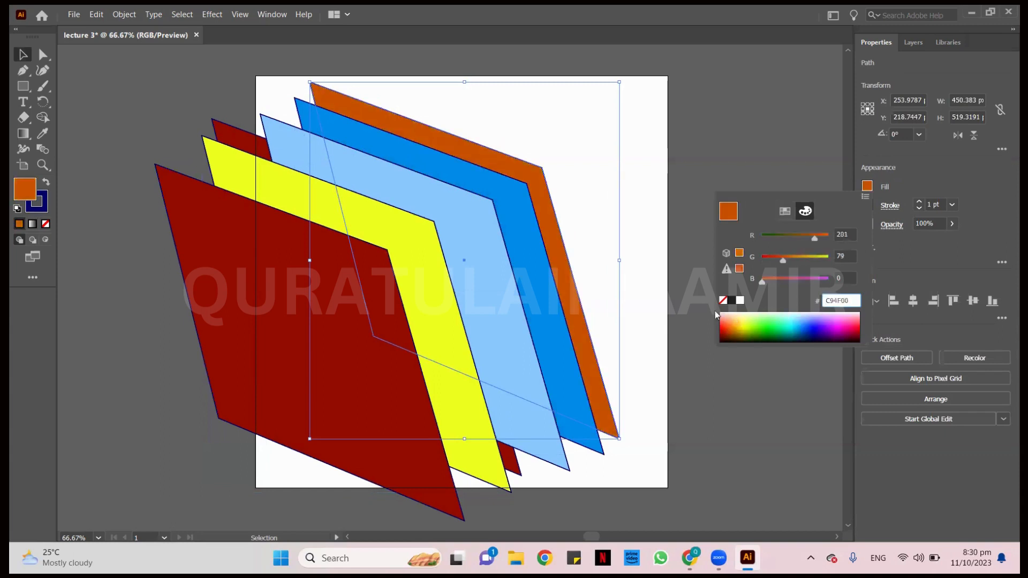
click(188, 104)
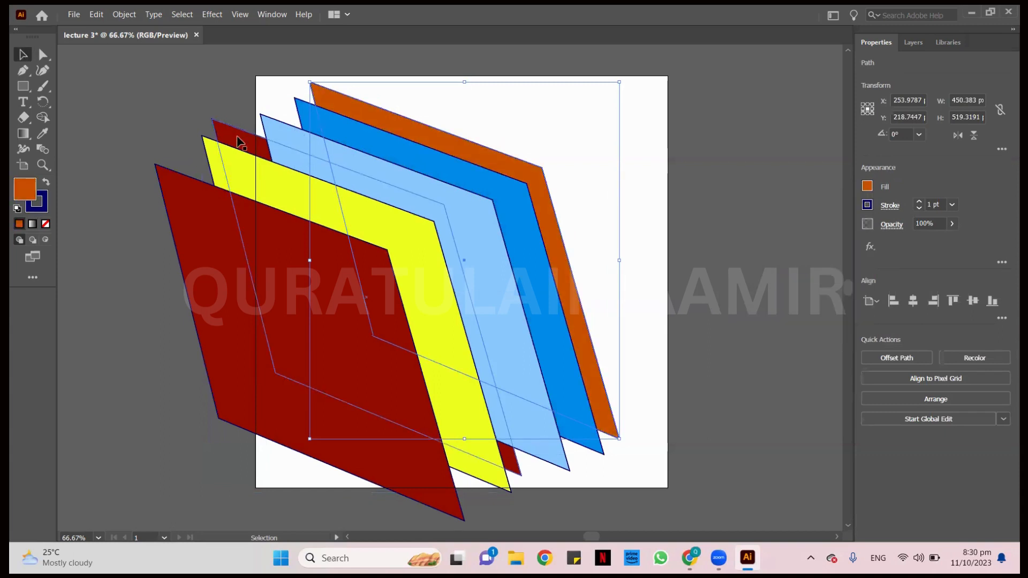
click(242, 140)
key(Delete)
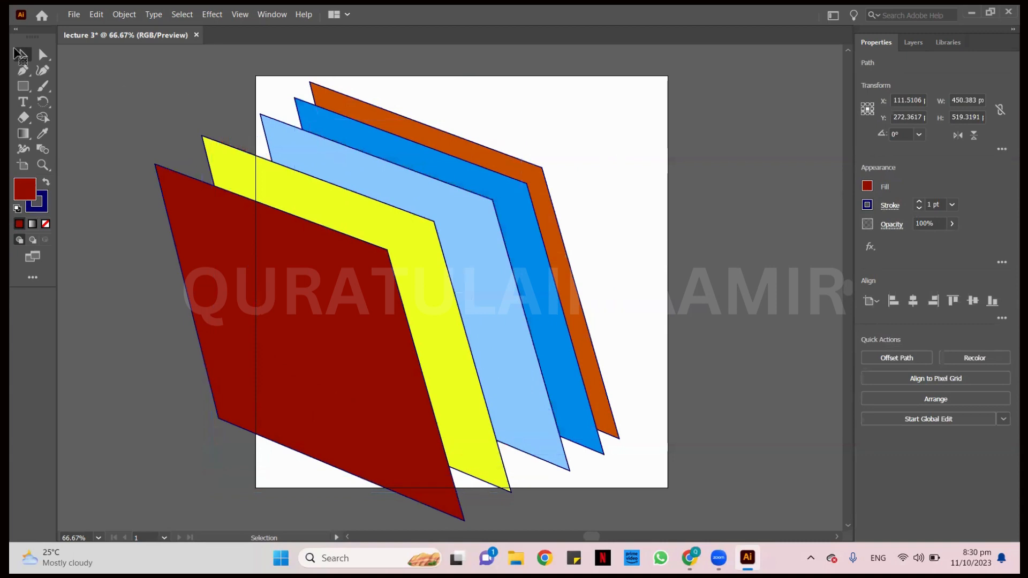
Scale all five parallelograms down into a small cluster at the artboard's lower right
key(ctrl+a)
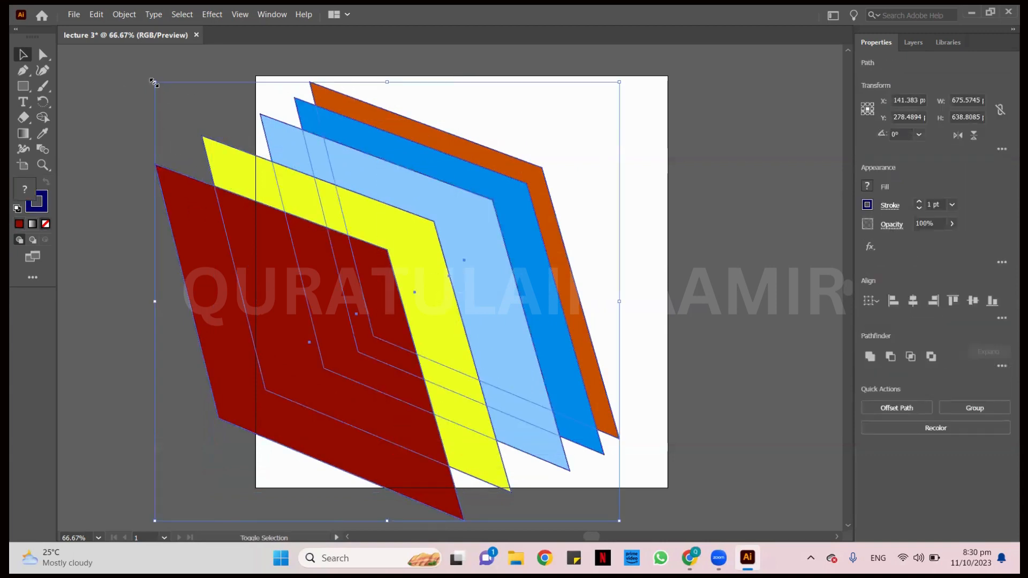
drag(159, 85, 568, 349)
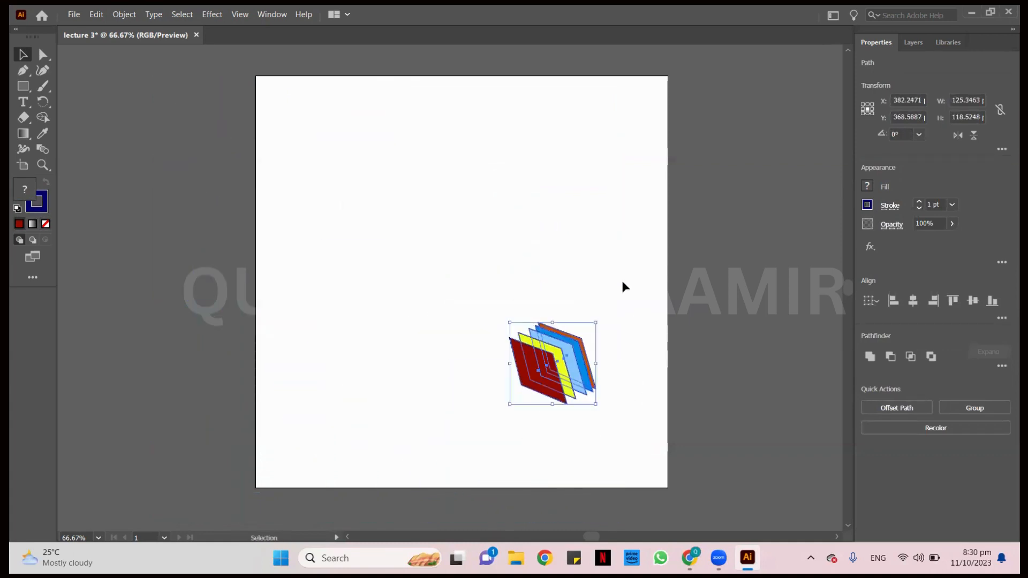
click(534, 281)
drag(603, 307, 450, 454)
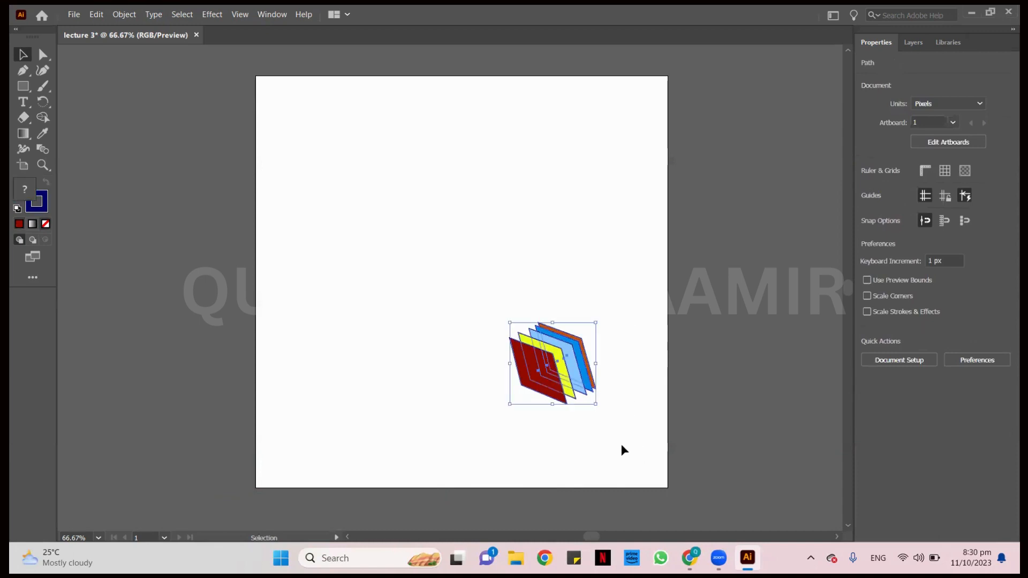
drag(547, 354, 597, 372)
key(a)
key(v)
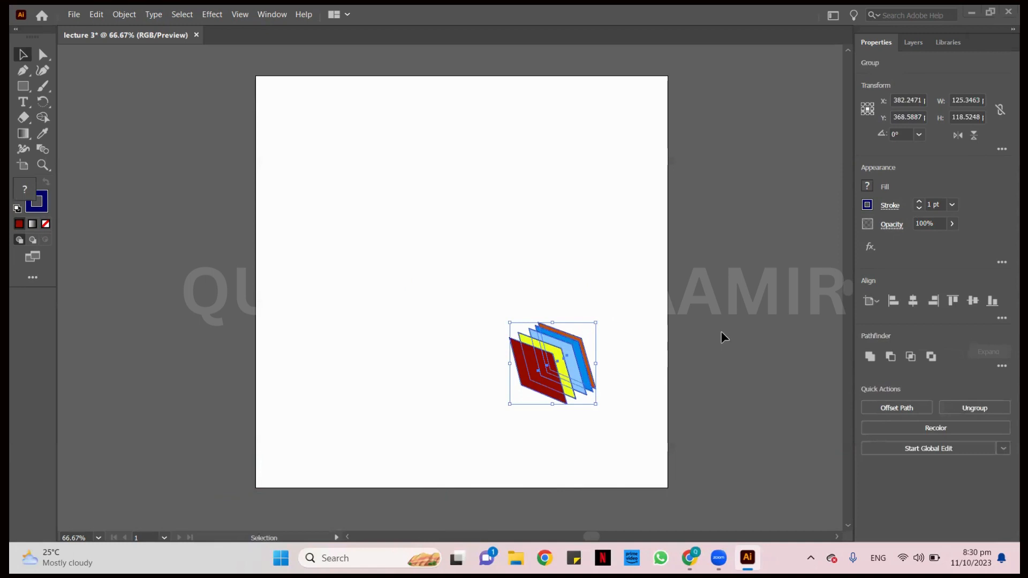
Group the shrunken stack (about 125 × 119 px at X 374), nudge it, then ungroup it
scroll(455, 297, down, 1)
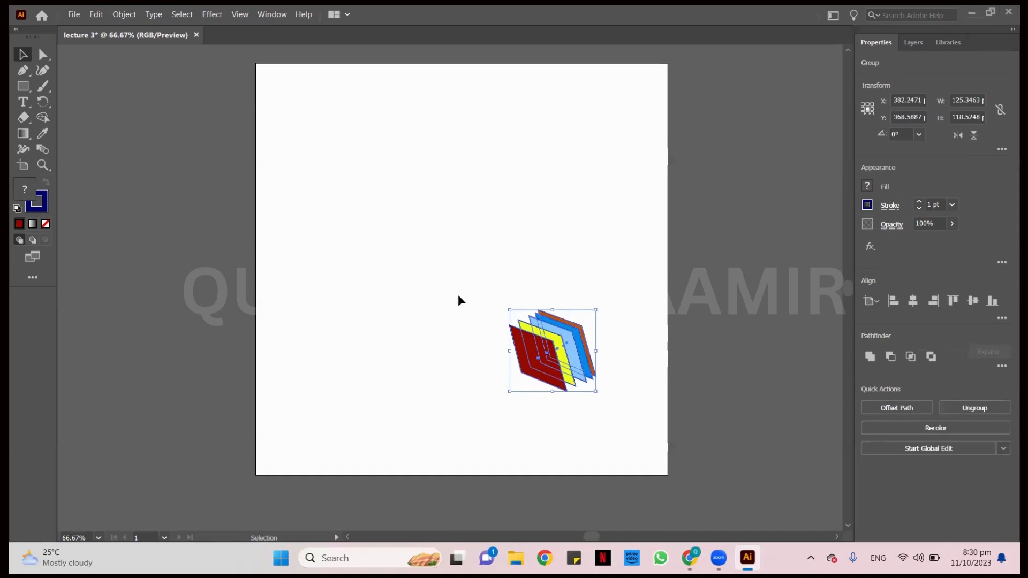
drag(471, 294, 598, 375)
drag(489, 307, 615, 388)
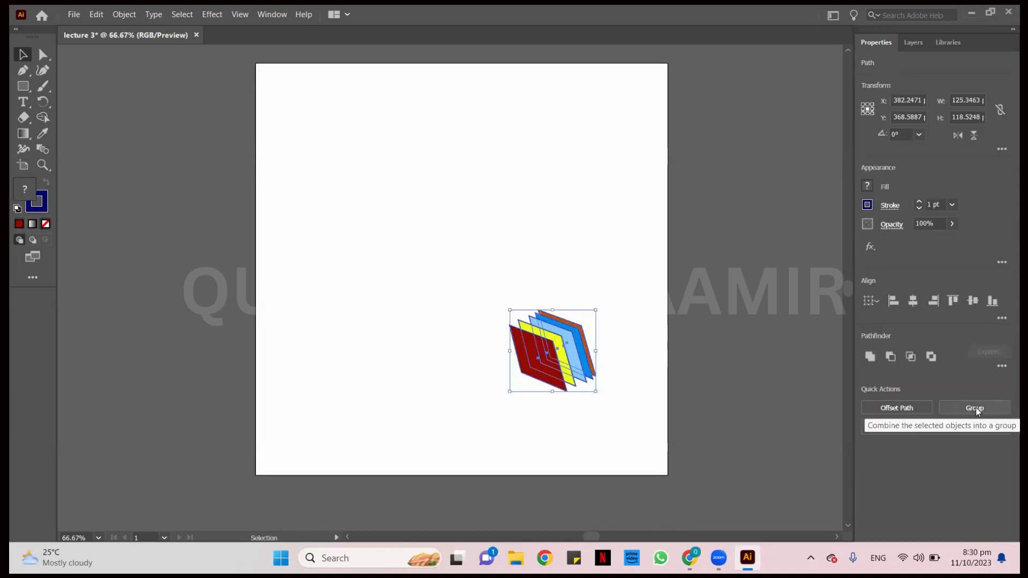
click(975, 411)
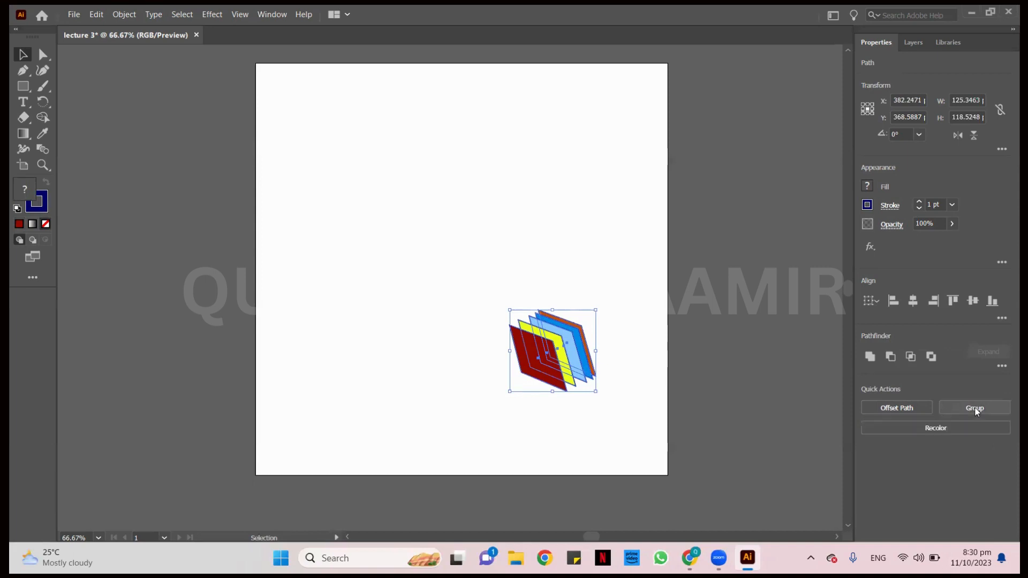
click(495, 213)
drag(558, 356, 579, 335)
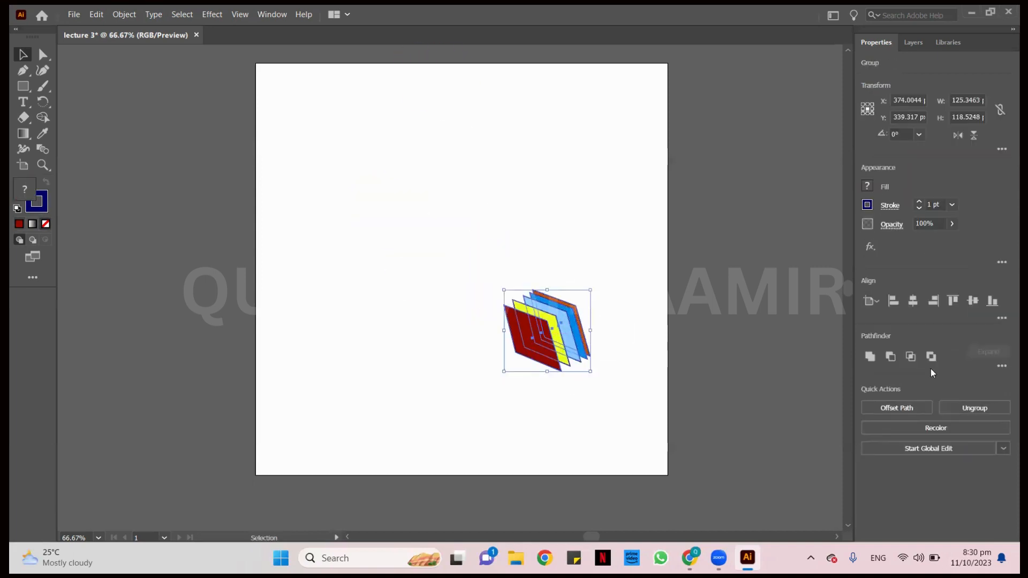
click(974, 408)
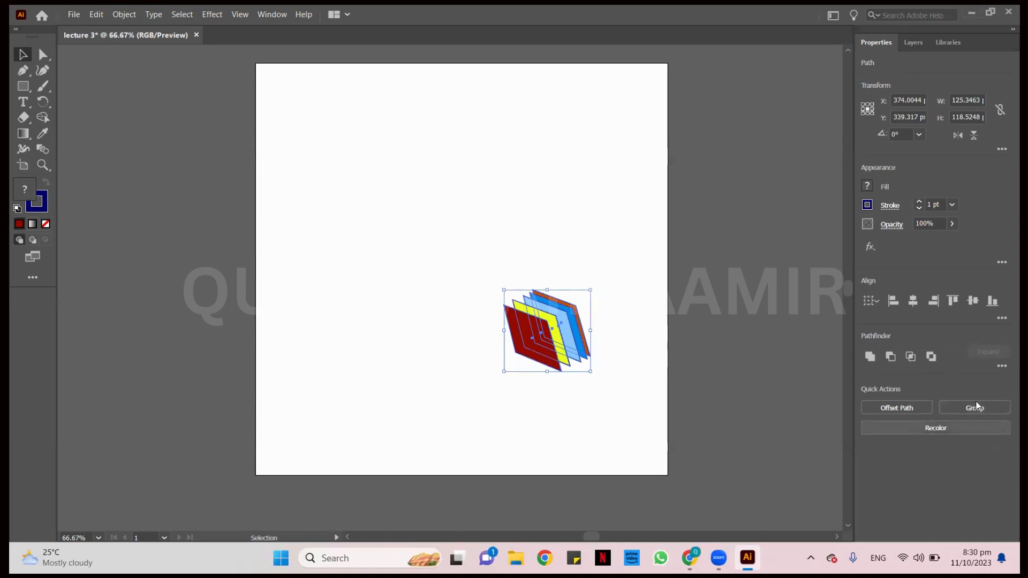
Spread the red, yellow and blue parallelograms apart from the stack
click(499, 250)
drag(546, 341, 488, 218)
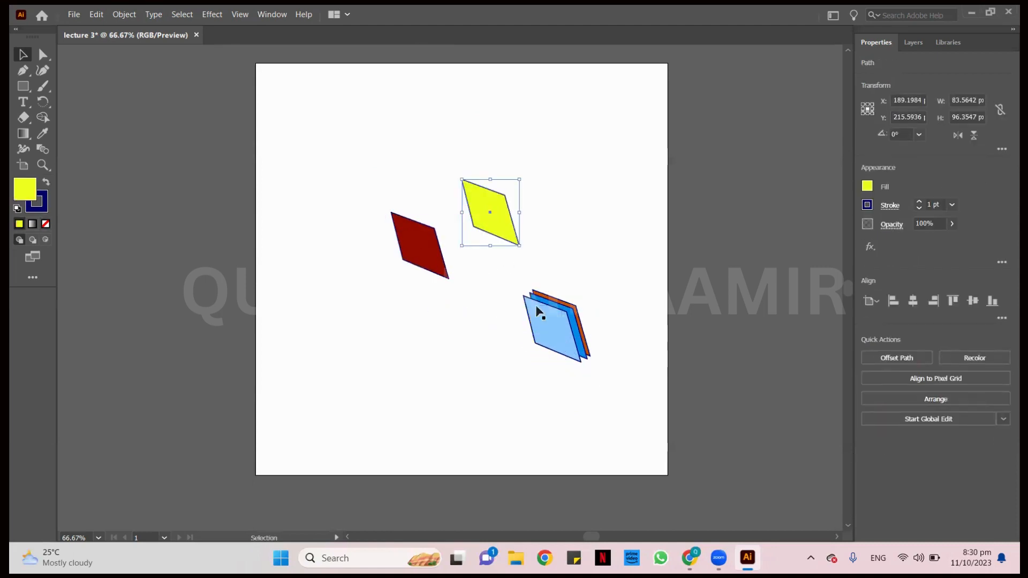
drag(550, 314, 560, 199)
drag(556, 327, 585, 304)
drag(354, 381, 502, 343)
click(431, 181)
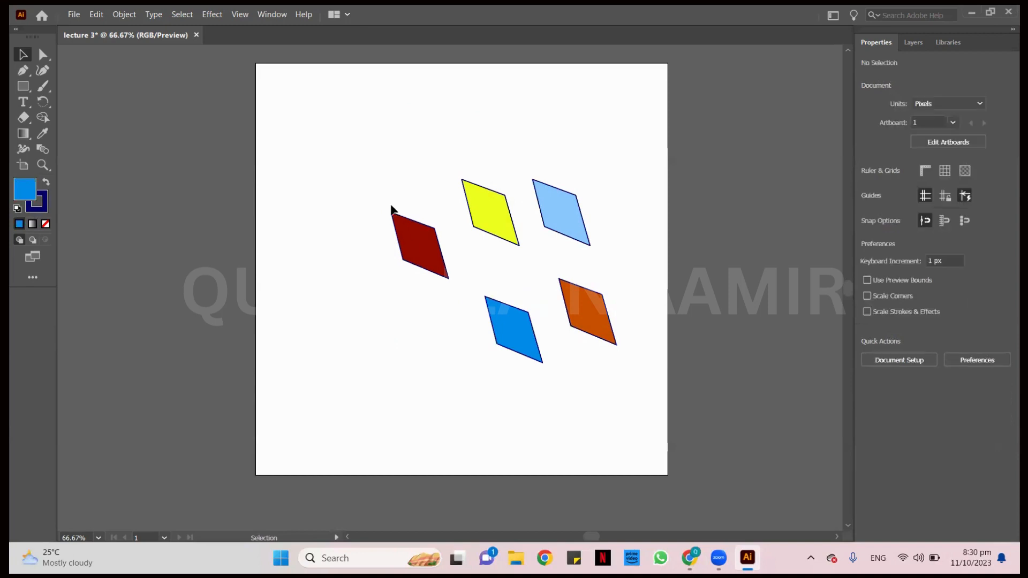
mouse_move(421, 247)
mouse_down()
mouse_move(423, 232)
mouse_move(425, 248)
mouse_up()
Group all five parallelograms, shift the group up-left, then delete it
drag(374, 178, 632, 441)
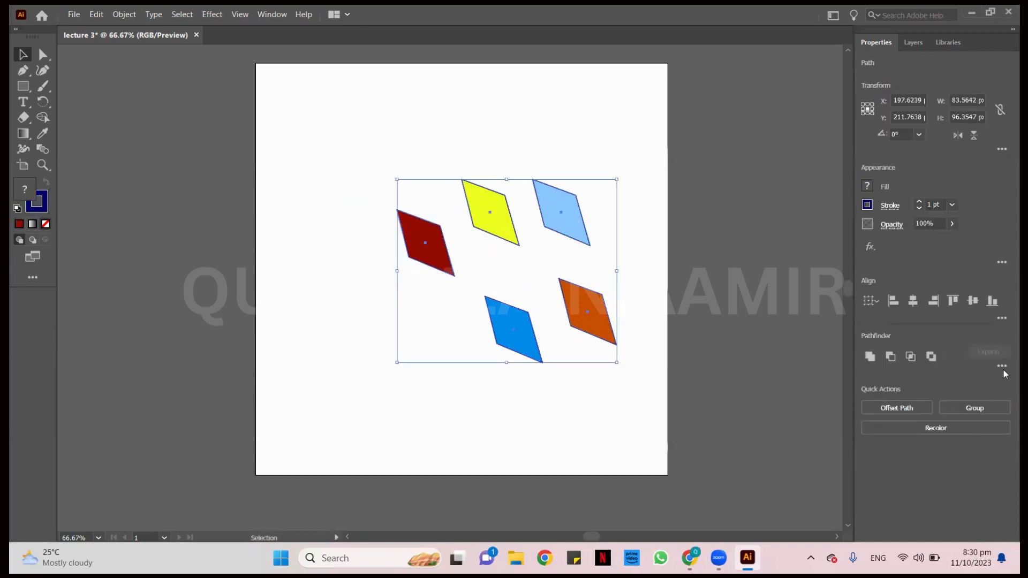
click(964, 408)
drag(547, 213, 514, 185)
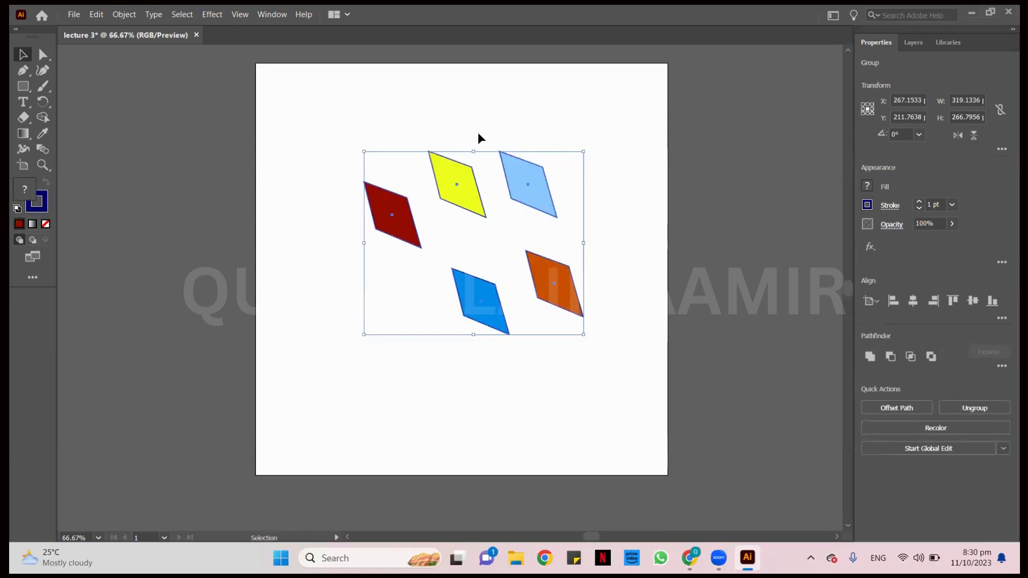
key(Delete)
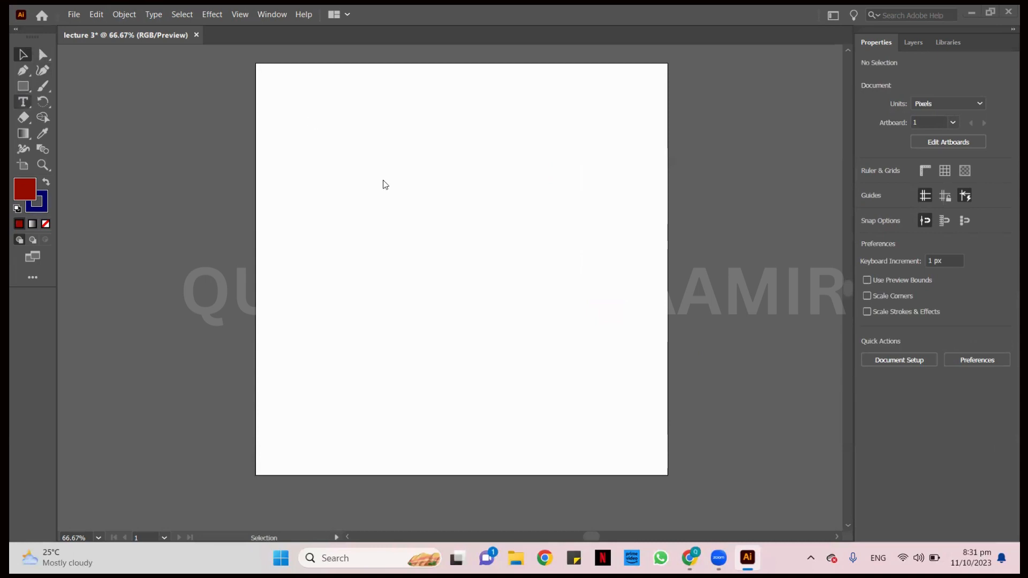
Place point text near the artboard centre and select its Lorem ipsum placeholder line
key(t)
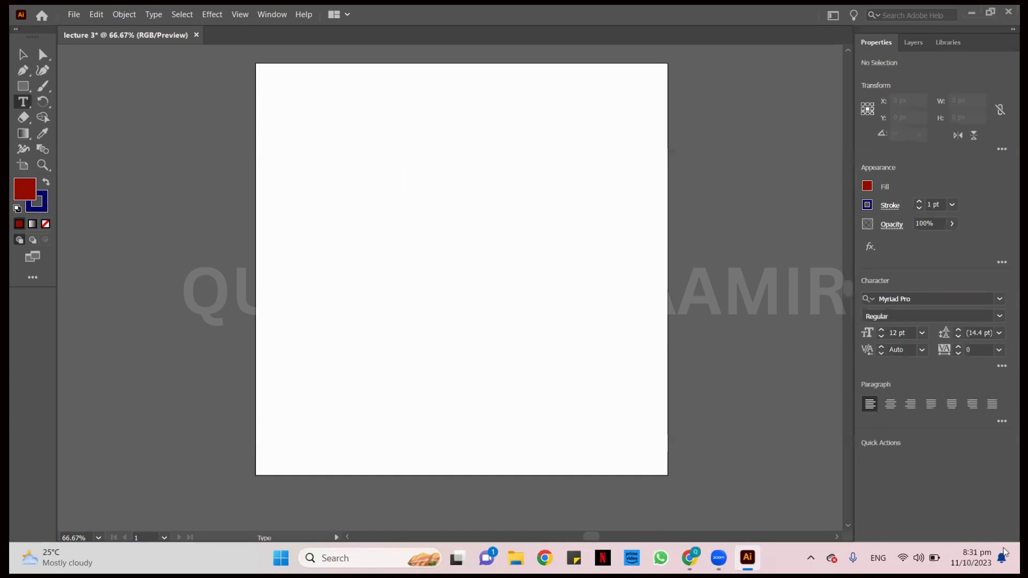
click(393, 162)
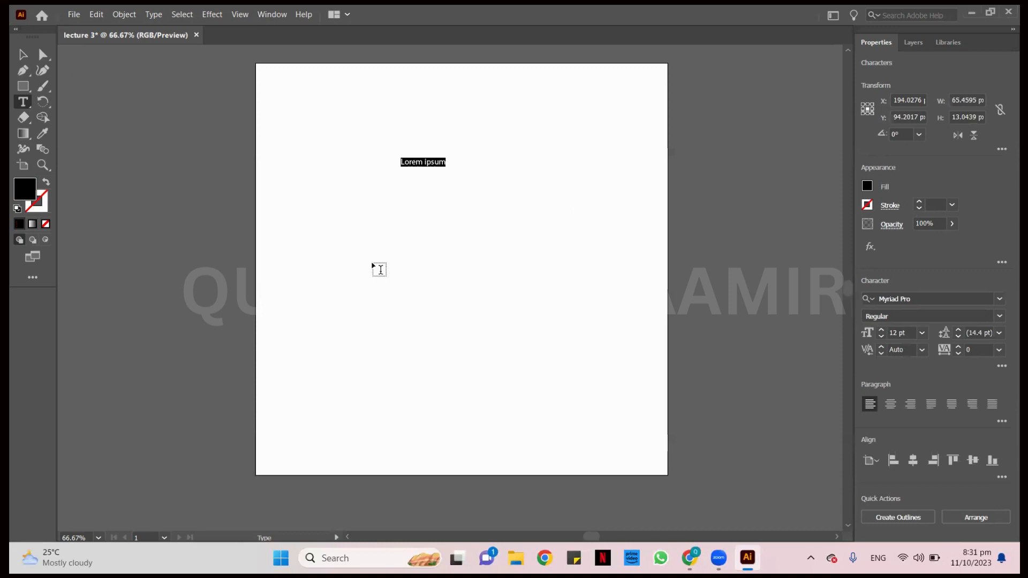
key(ctrl+z)
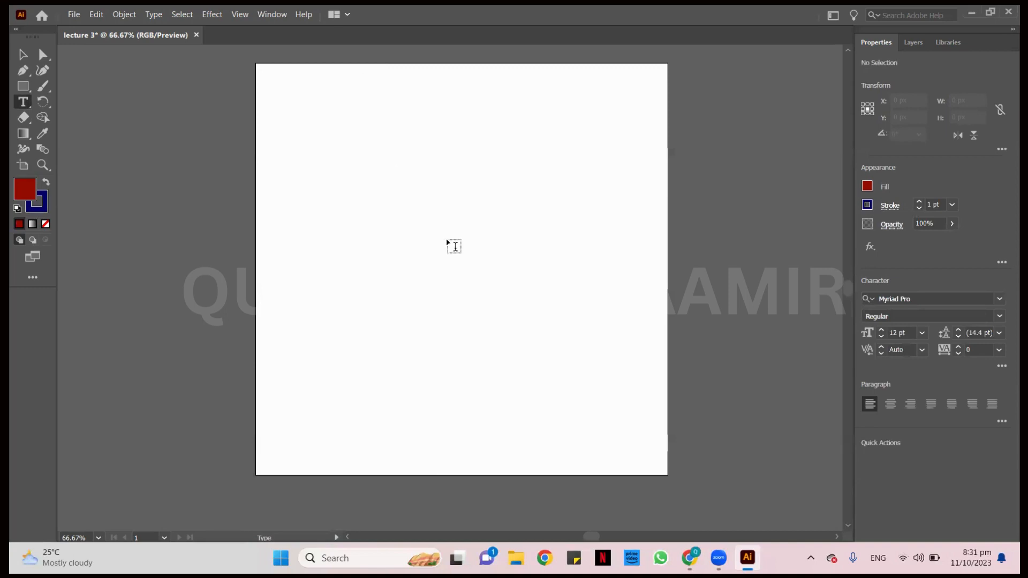
click(447, 240)
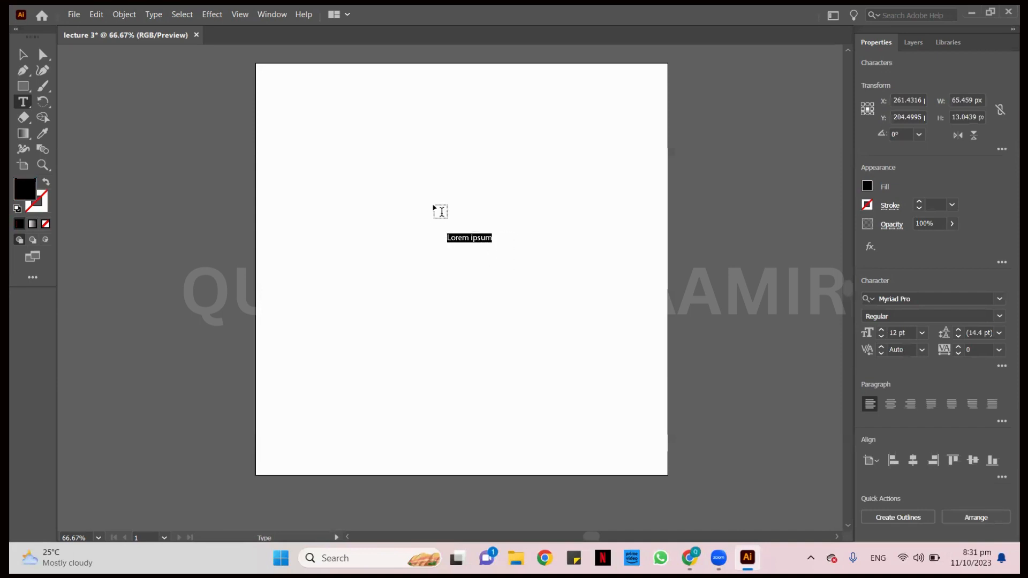
double_click(471, 238)
double_click(471, 239)
triple_click(471, 238)
Replace the placeholder with the author's full name and shift it slightly left
text(QURATULAIN AAMIR)
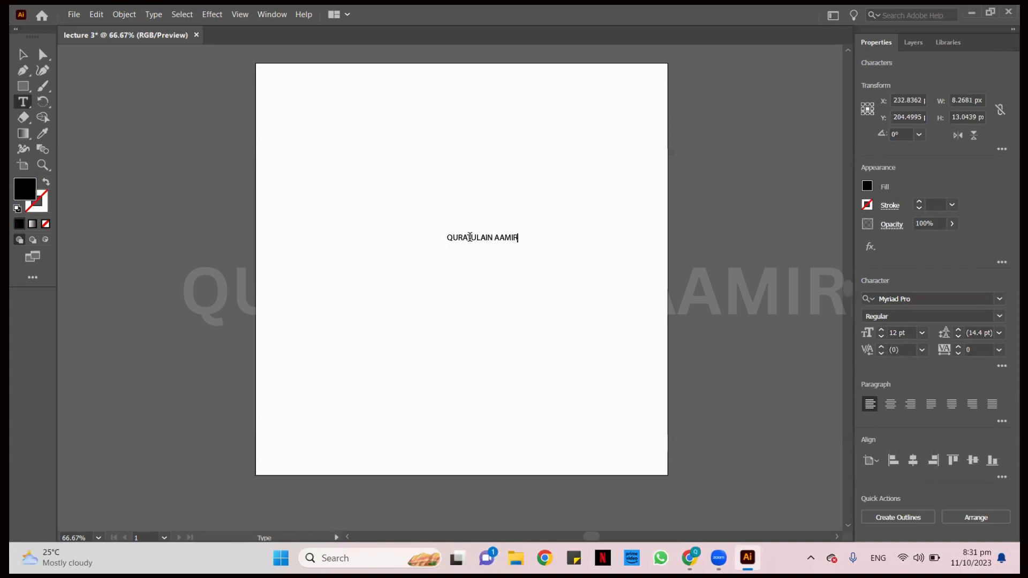
click(23, 54)
drag(505, 244, 476, 246)
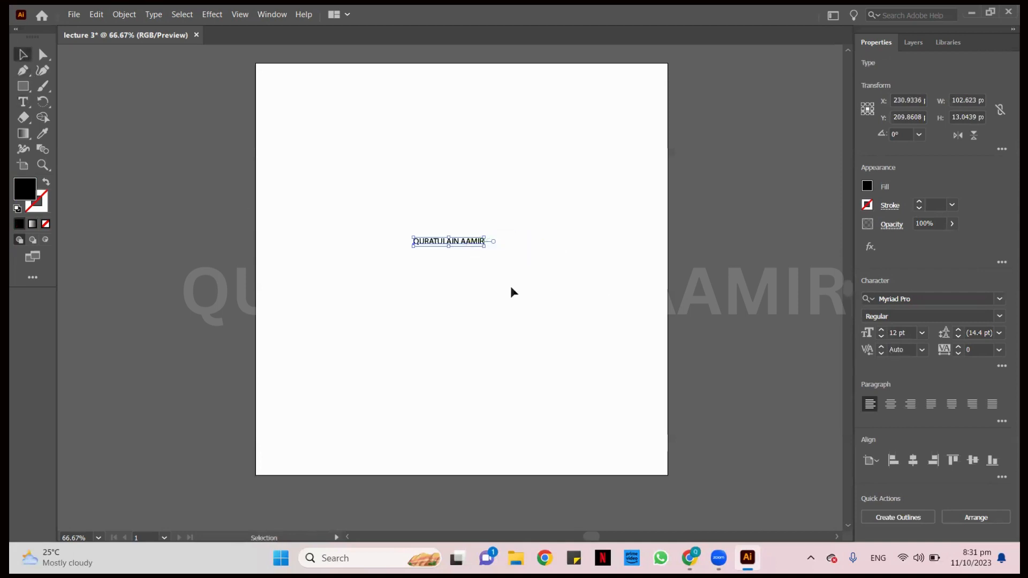
click(511, 290)
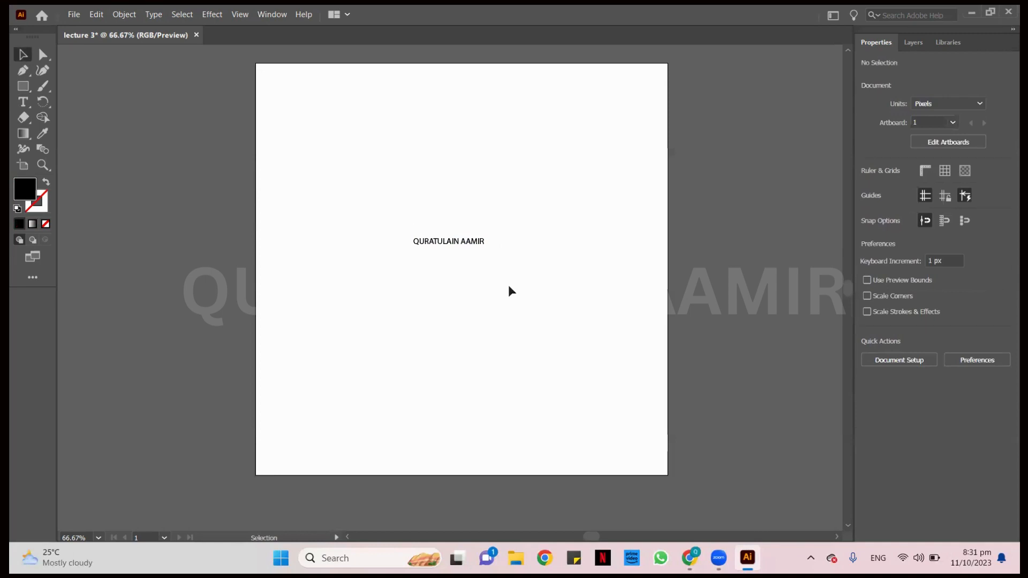
click(22, 104)
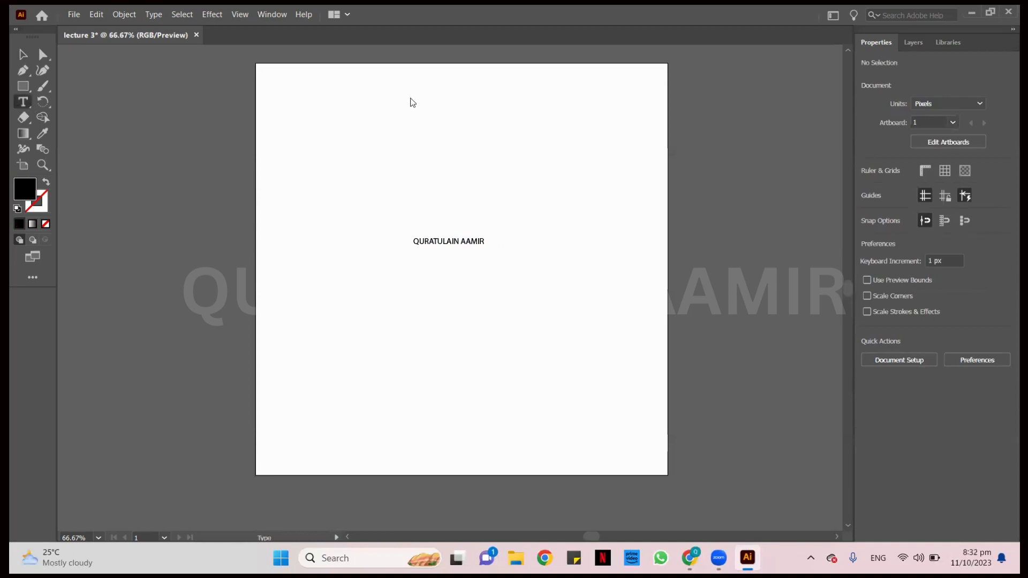
Draw top, right and left placeholder text areas plus a Lorem ipsum point text below the name
drag(323, 91, 640, 200)
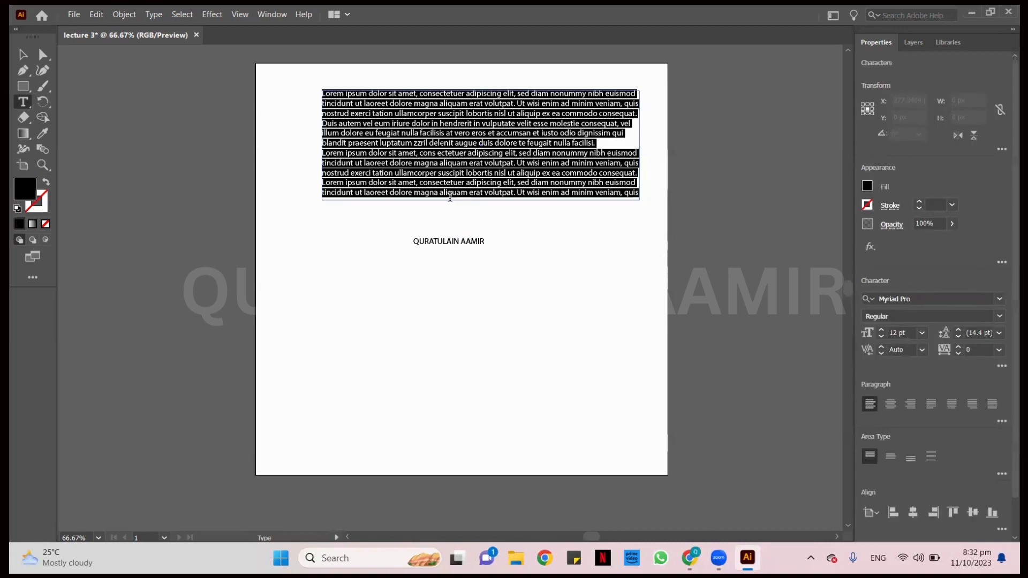
click(442, 309)
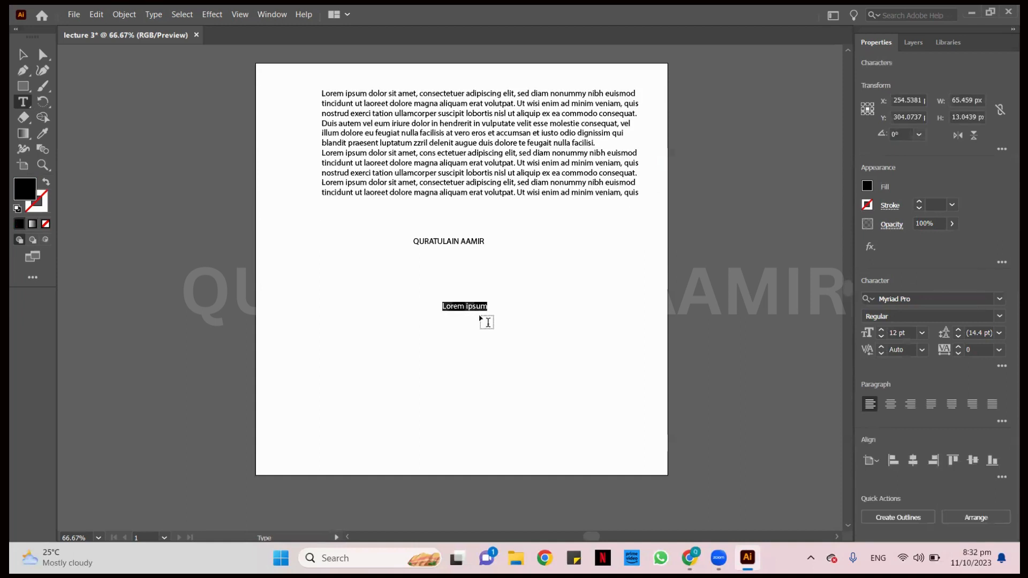
drag(504, 220, 653, 457)
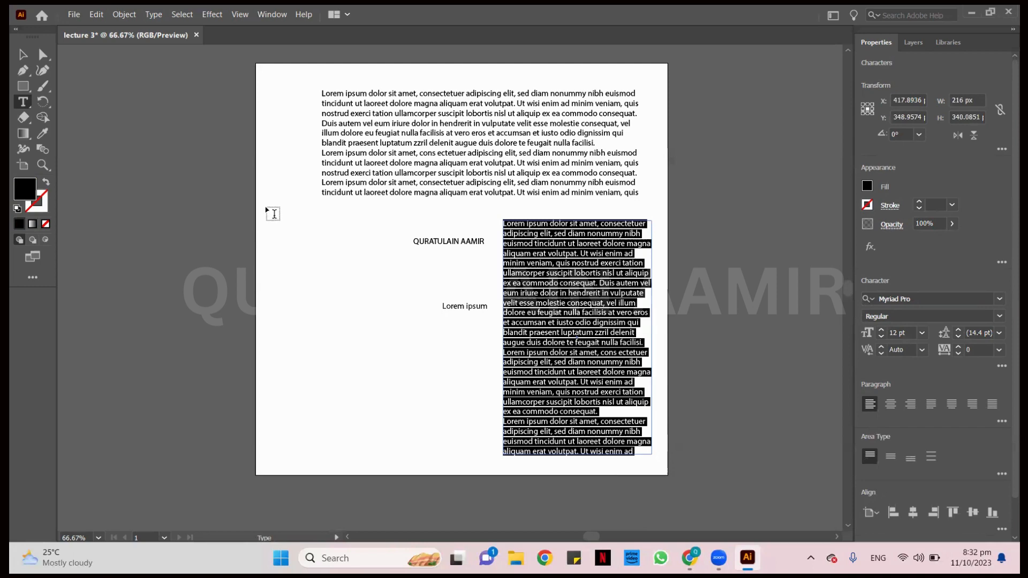
mouse_move(268, 210)
mouse_down()
mouse_move(329, 287)
mouse_move(373, 418)
mouse_move(407, 456)
mouse_up()
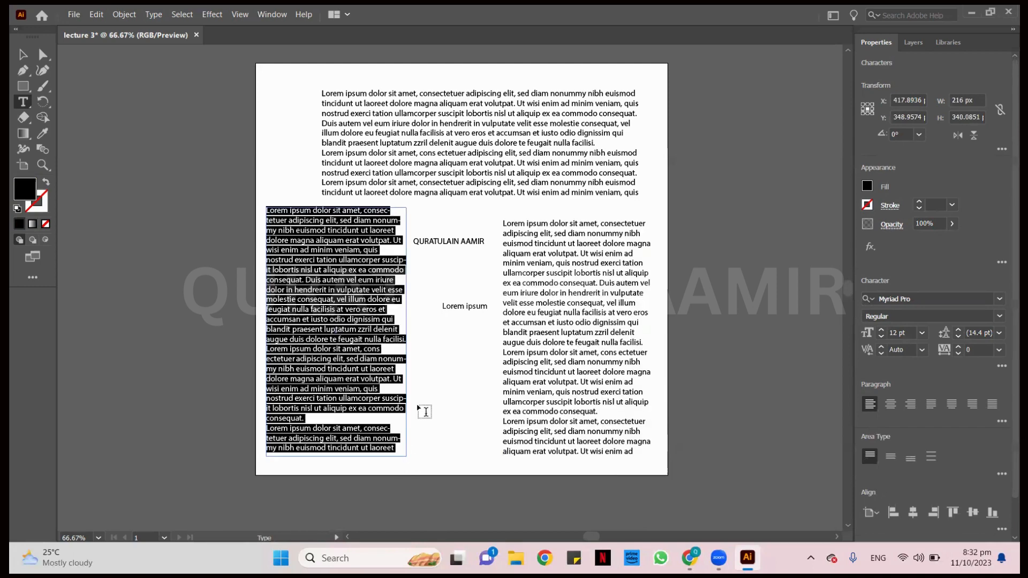
click(98, 104)
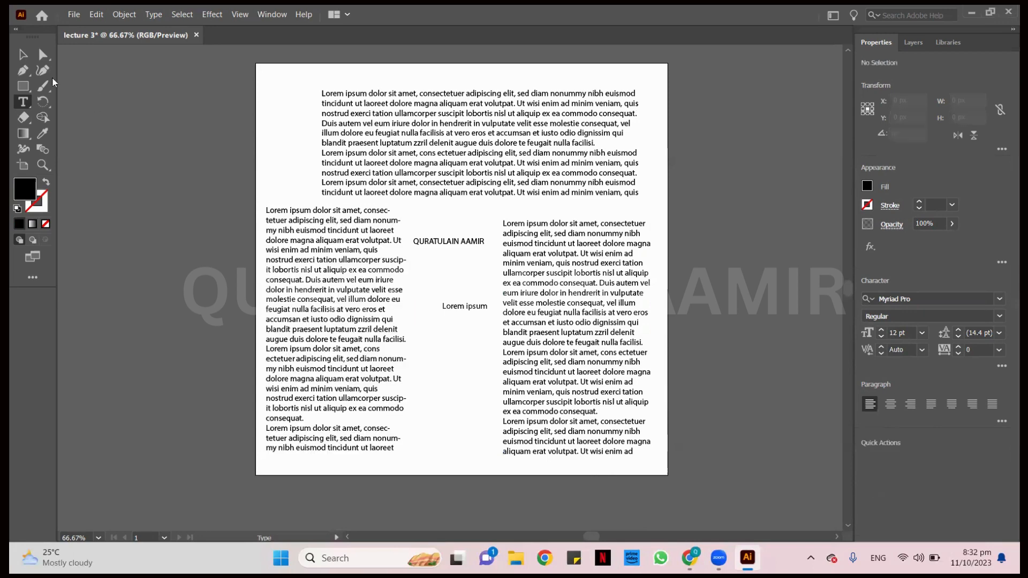
Delete the top, left and right paragraph text blocks
click(23, 54)
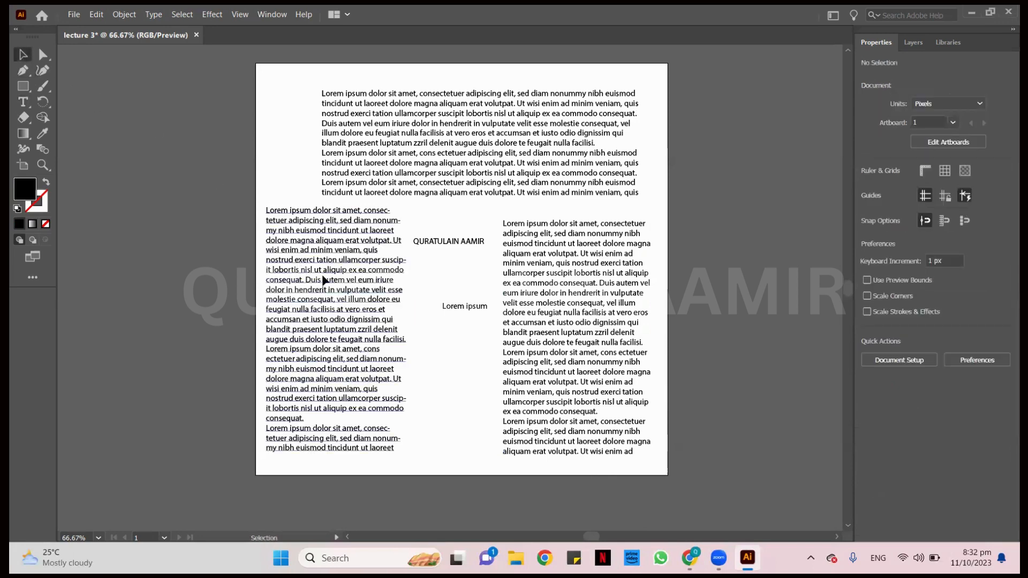
drag(321, 275, 322, 278)
click(397, 154)
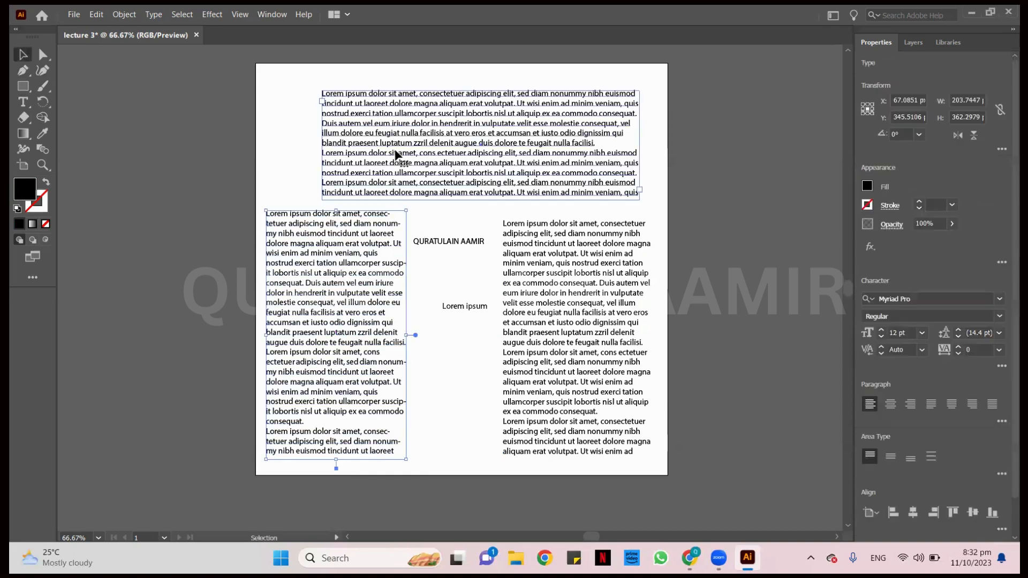
key(Delete)
click(367, 237)
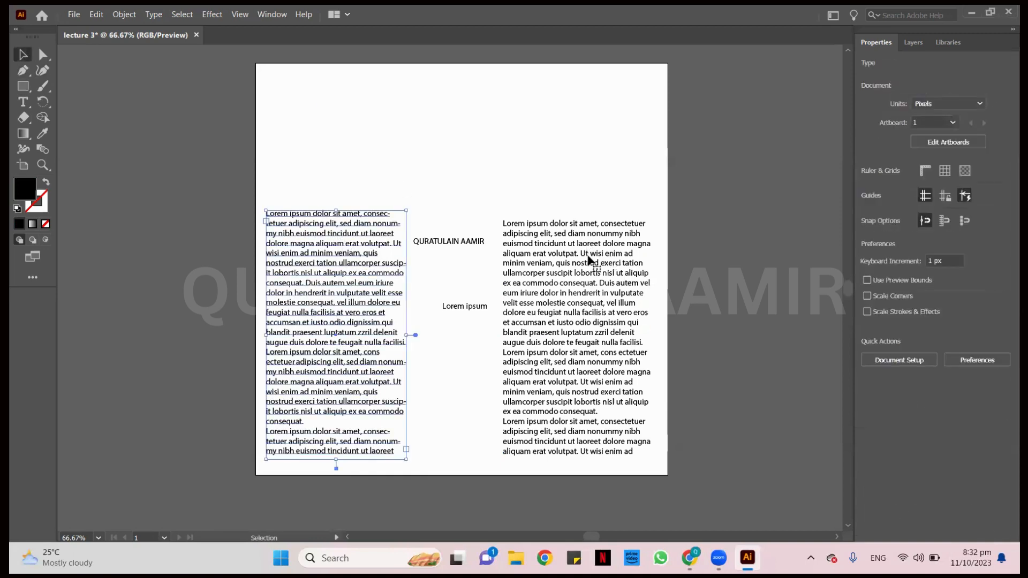
key(Delete)
click(505, 259)
key(Delete)
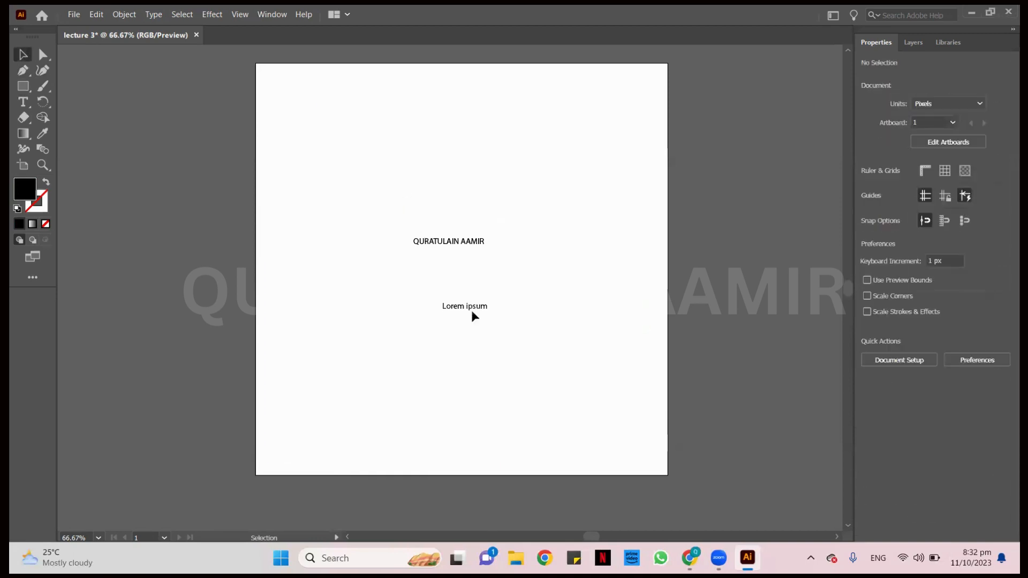
Delete the Lorem ipsum label and nudge the name text slightly left
click(471, 312)
key(Delete)
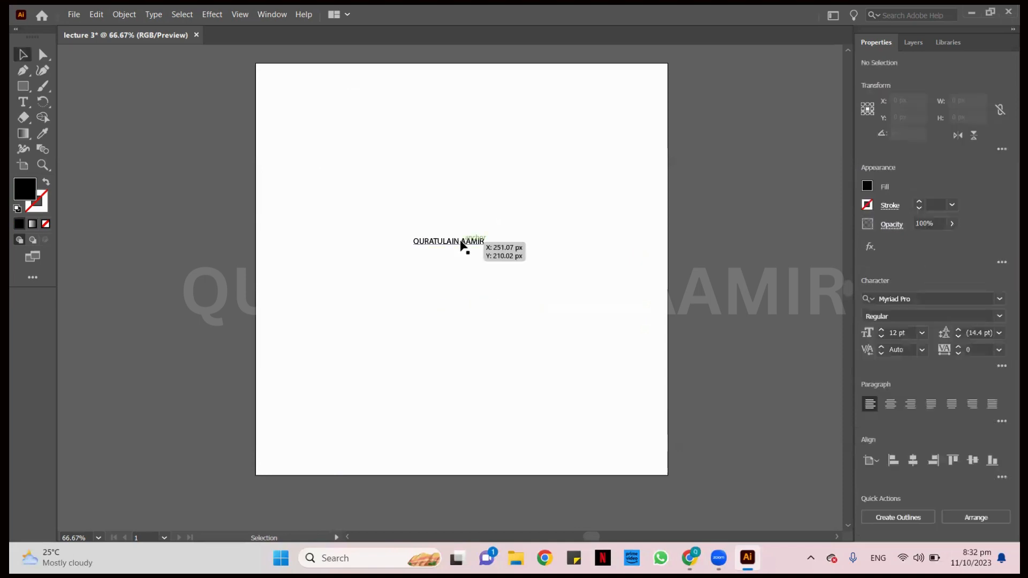
mouse_move(464, 240)
mouse_down()
mouse_move(446, 157)
mouse_move(460, 244)
mouse_up()
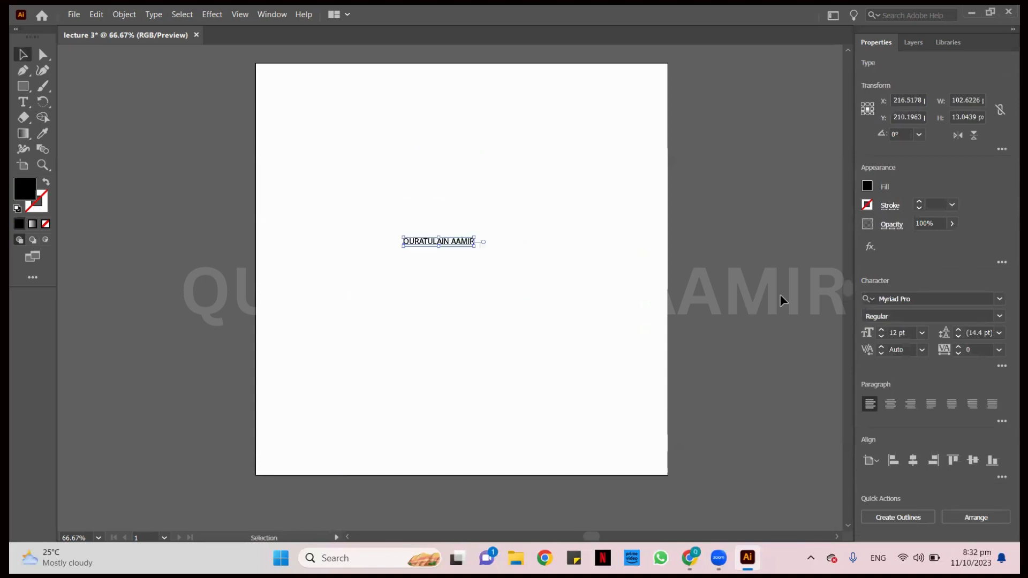
click(505, 161)
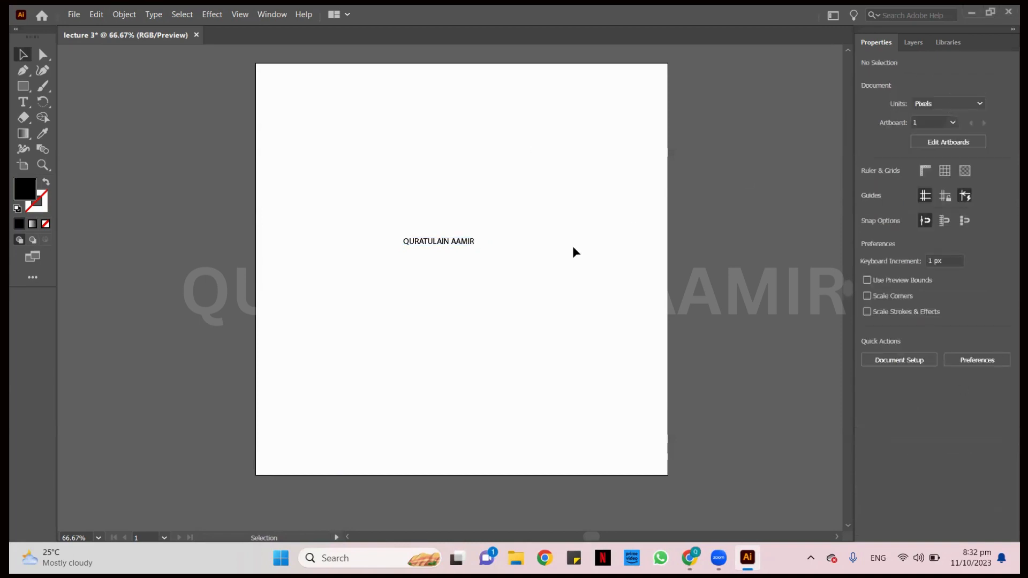
click(431, 242)
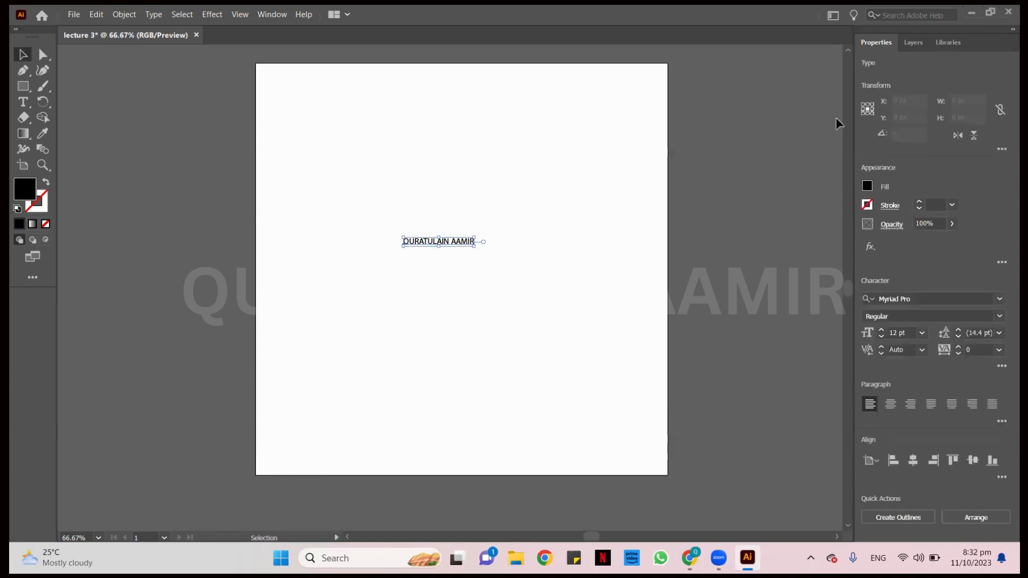
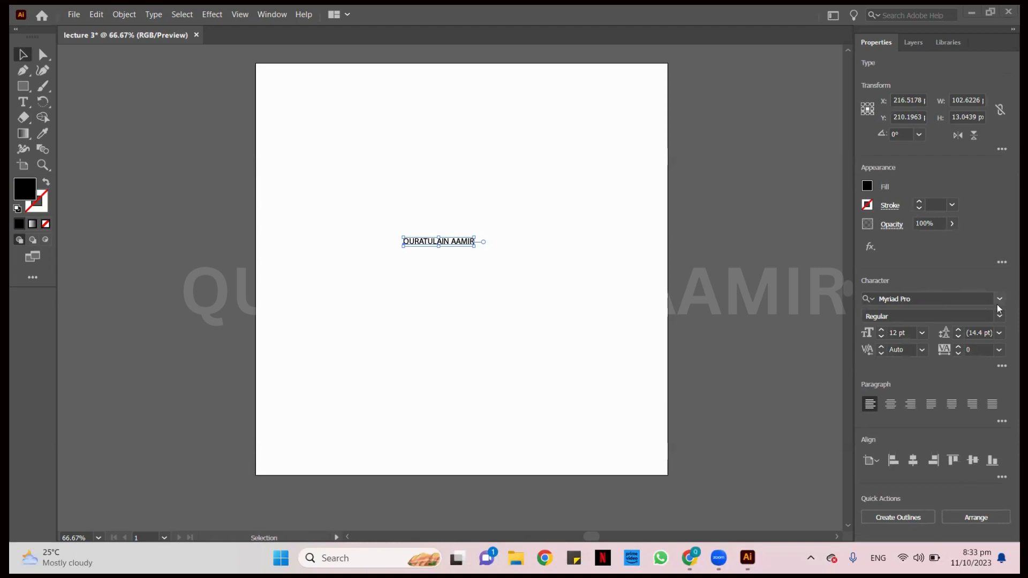
Preview Brush Script and Bloodlust Expanded on the name, then settle on Sitka
click(1000, 299)
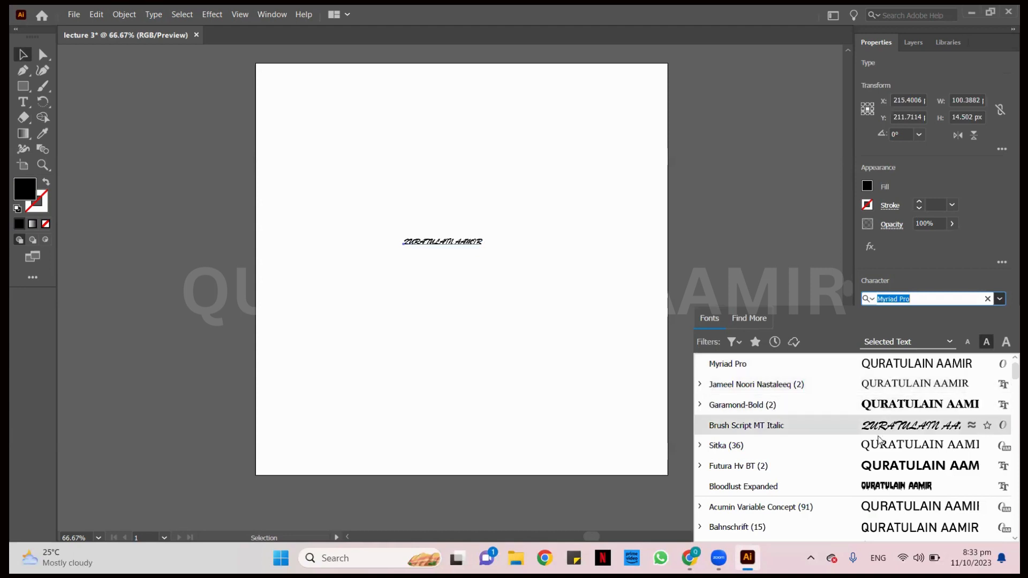
click(854, 450)
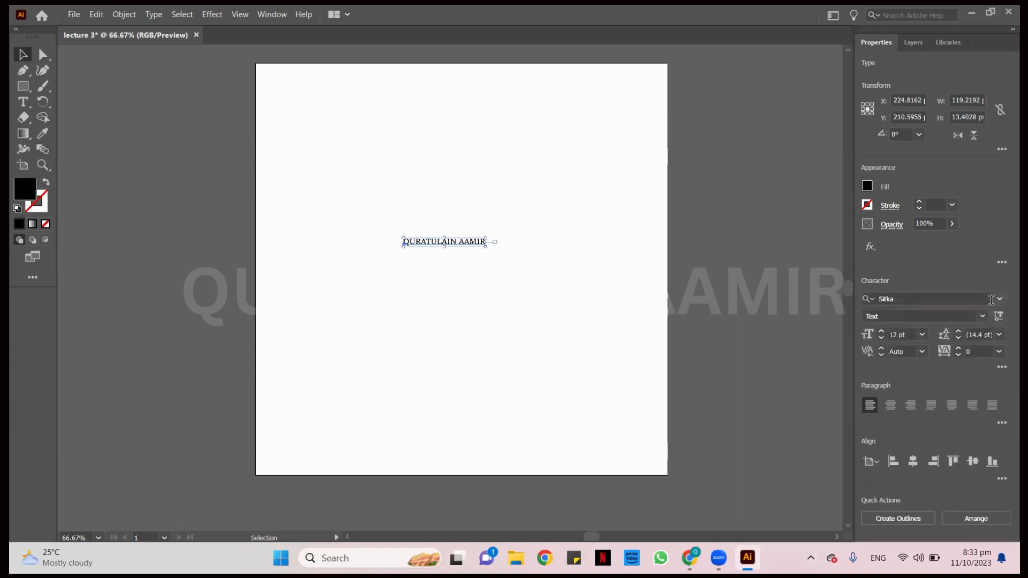
click(1000, 299)
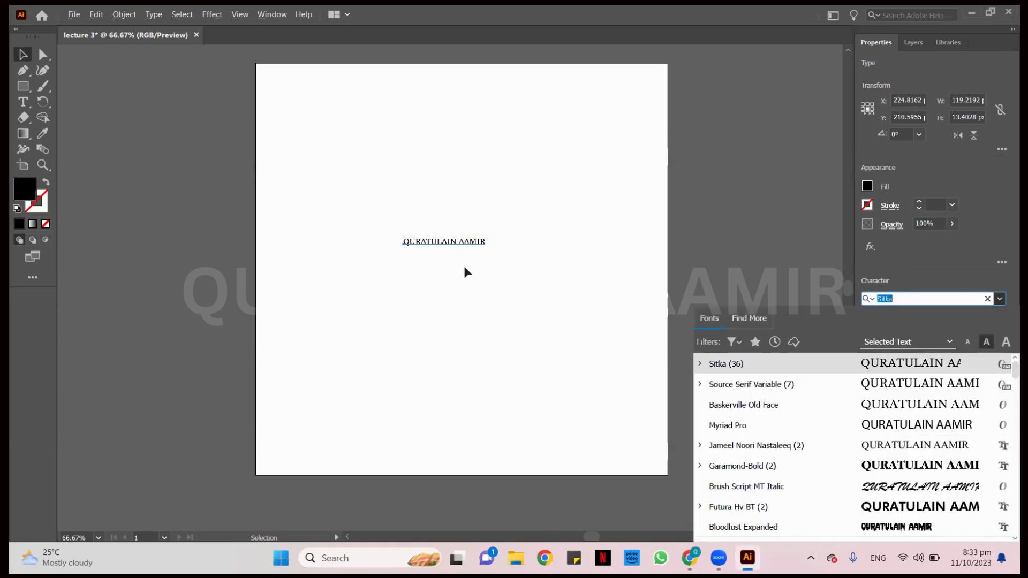
scroll(464, 266, up, 3)
scroll(431, 216, up, 1)
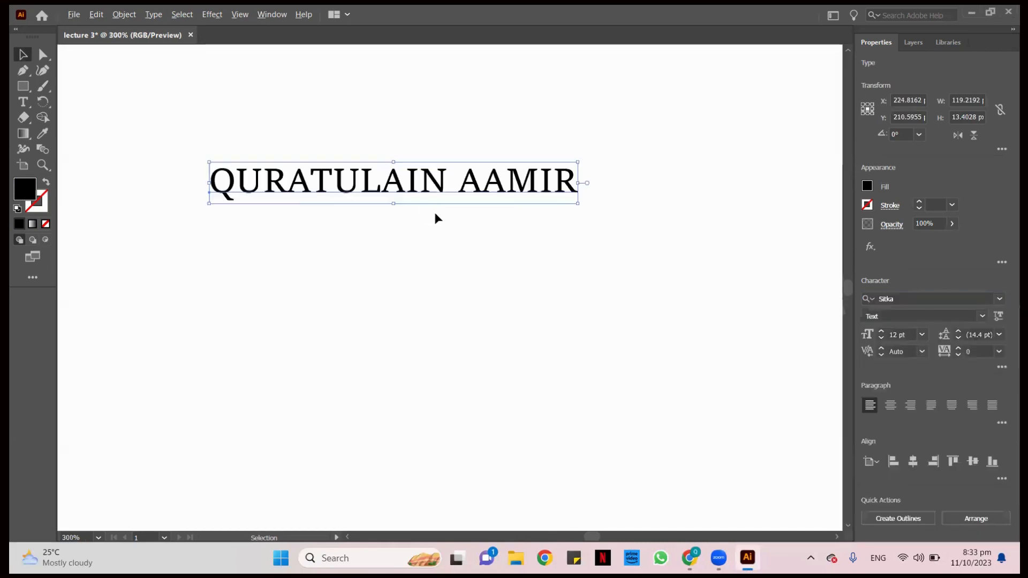
click(1000, 298)
scroll(903, 490, down, 1)
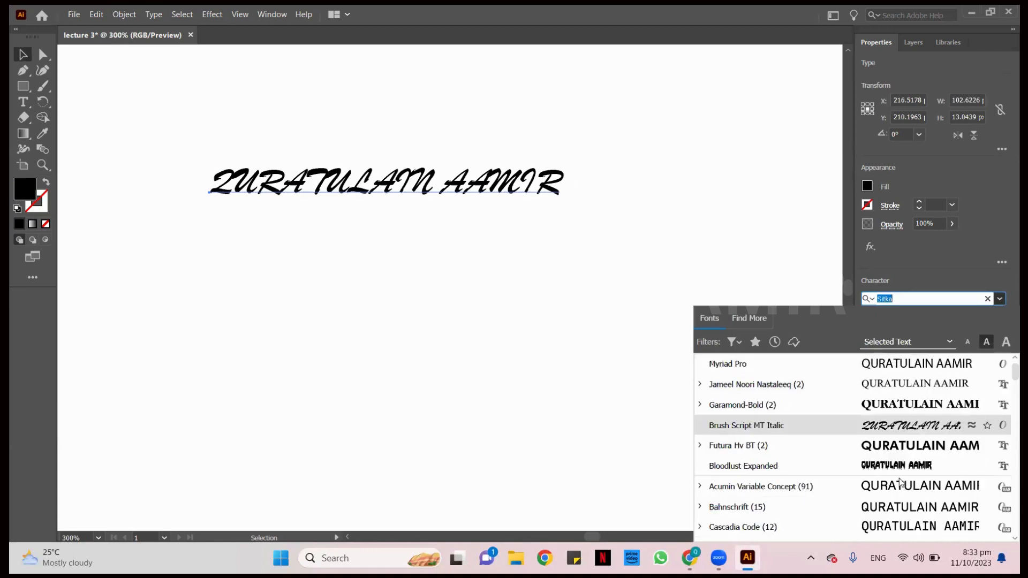
click(893, 463)
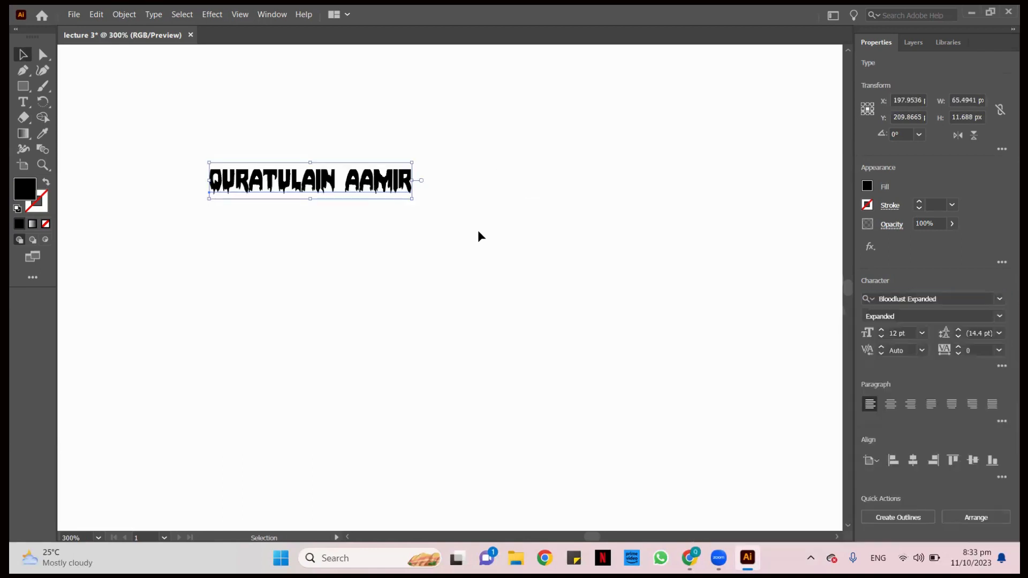
click(997, 316)
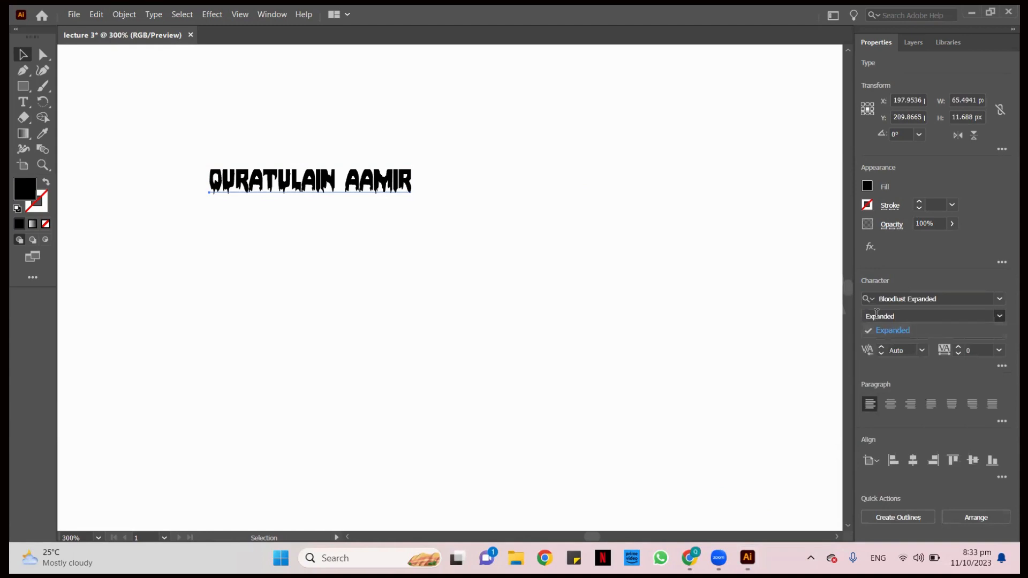
click(1001, 300)
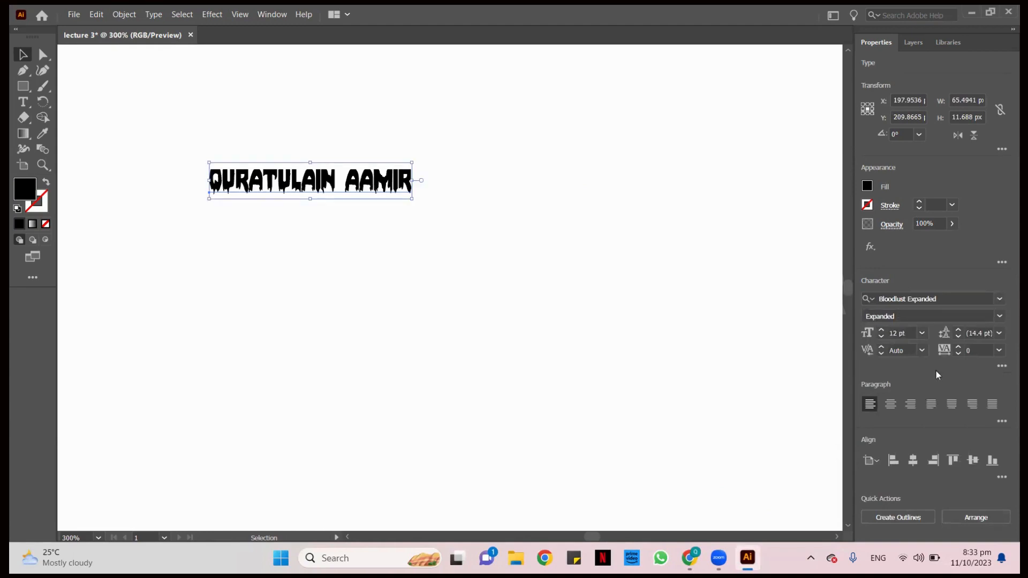
click(1001, 299)
click(893, 391)
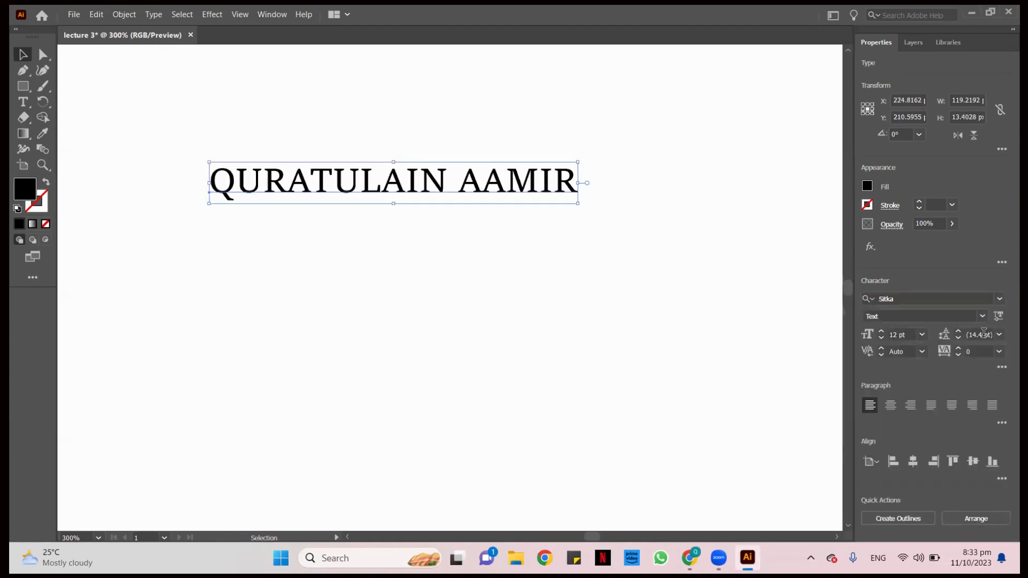
click(983, 317)
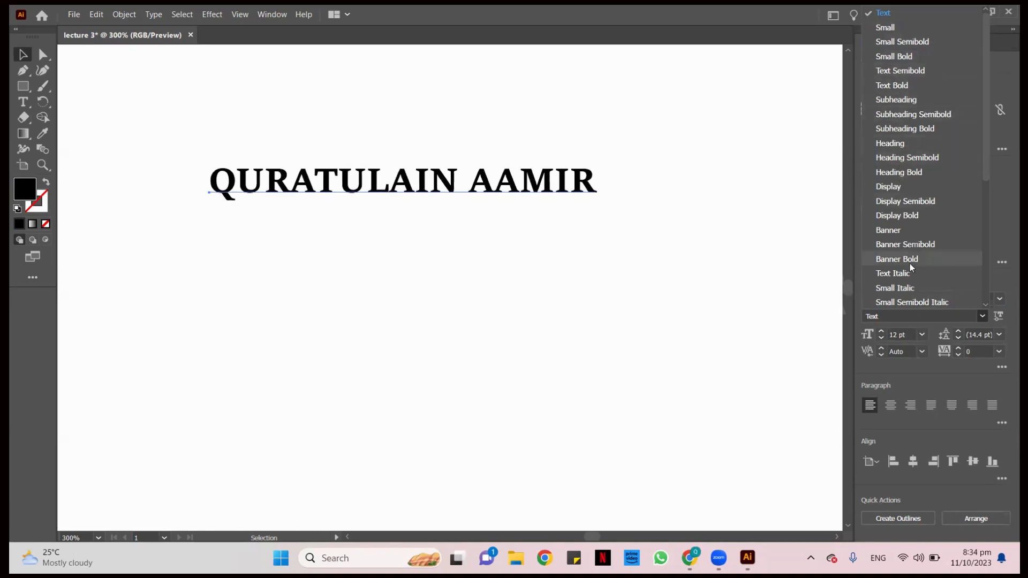
scroll(910, 264, down, 4)
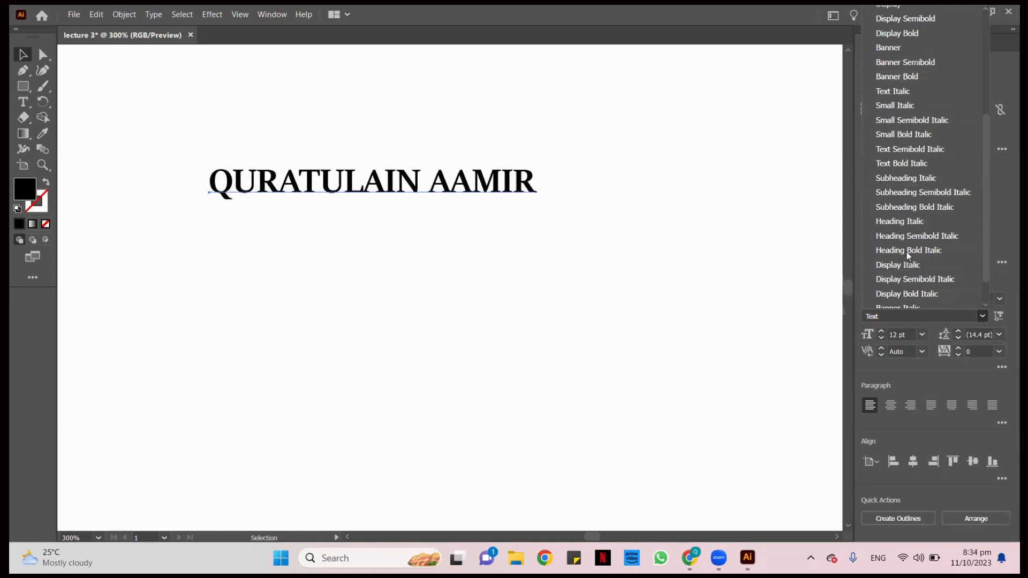
click(889, 225)
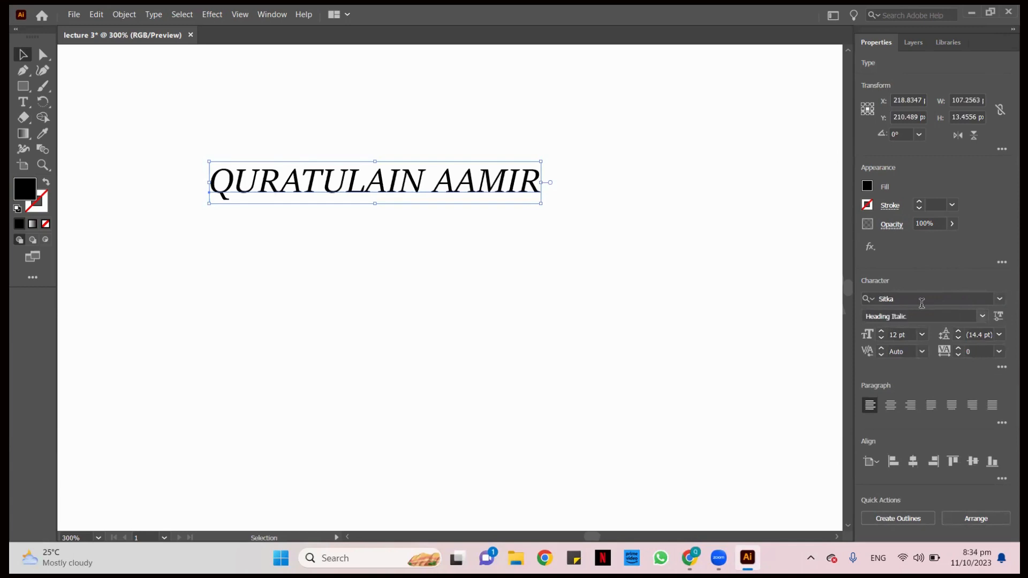
Set the name text to 24 pt and shift it slightly left
click(893, 335)
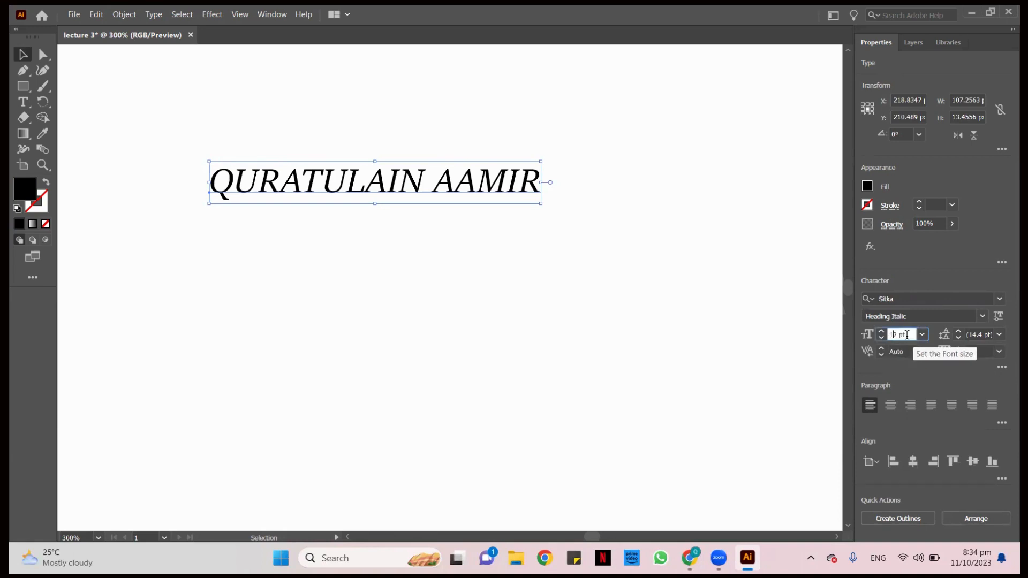
scroll(906, 335, up, 2)
scroll(905, 335, up, 10)
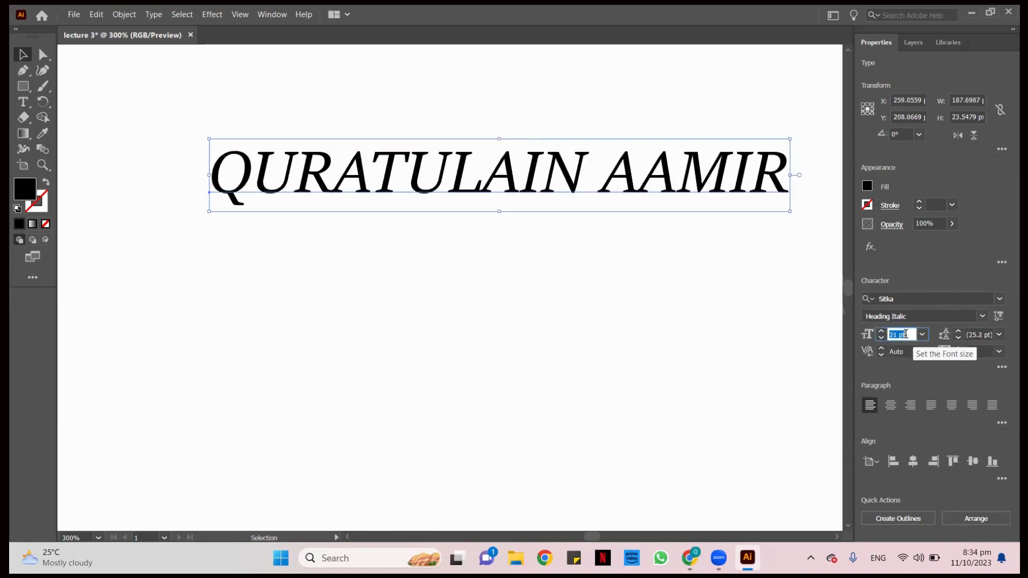
key(ctrl+0)
scroll(396, 213, down, 6)
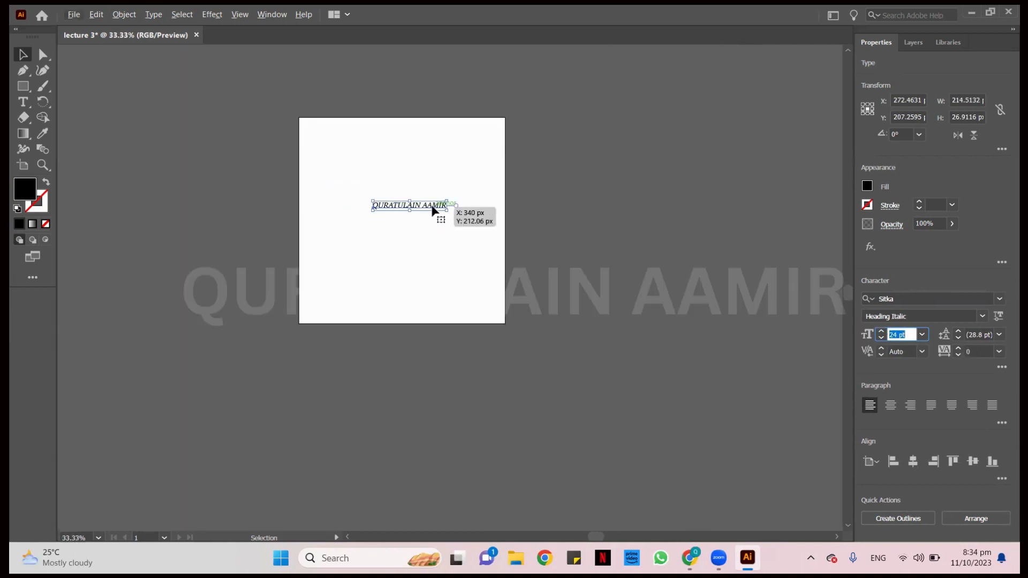
mouse_move(436, 214)
mouse_down()
mouse_move(407, 208)
mouse_move(422, 214)
mouse_up()
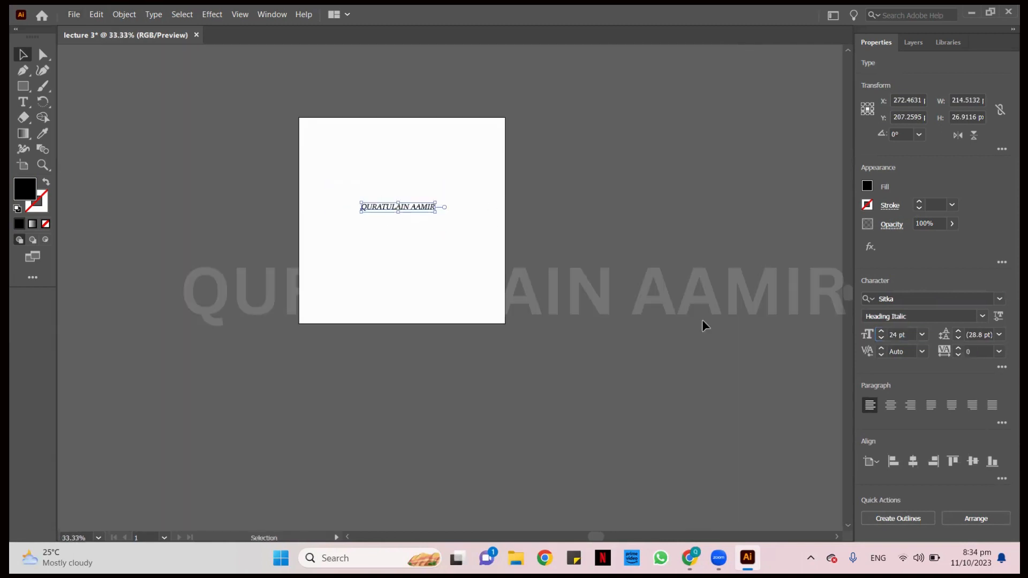
Step the name's font size up to 36 pt, then back down to 30 pt
click(881, 332)
click(882, 332)
click(882, 332)
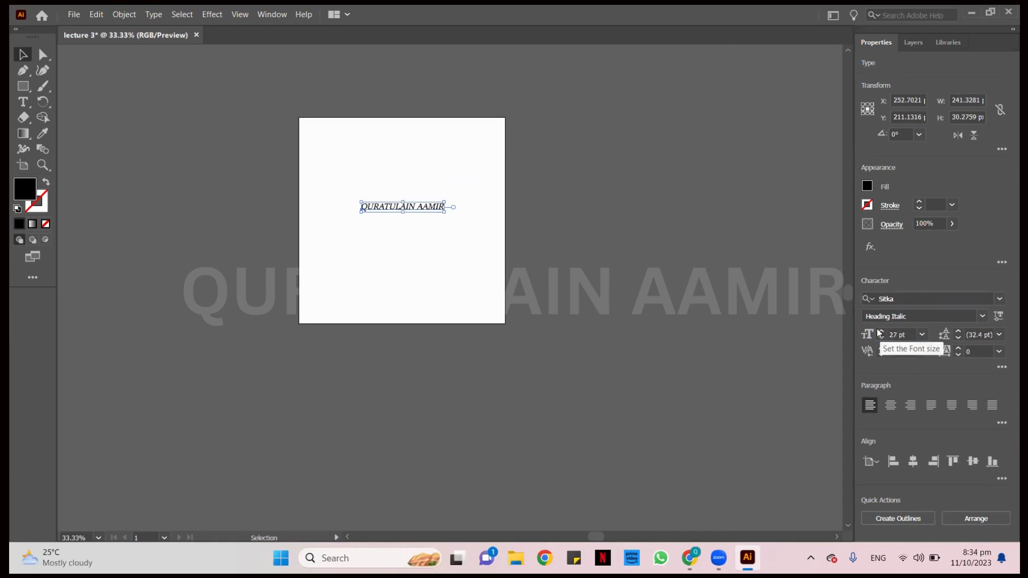
click(882, 332)
click(882, 332)
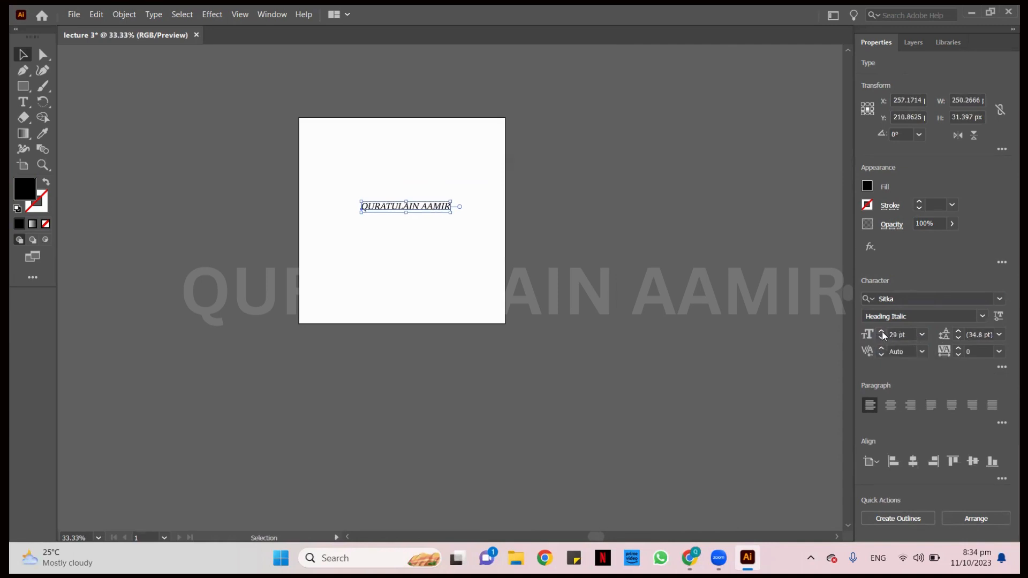
click(882, 332)
click(882, 332)
click(882, 332)
click(882, 332)
click(882, 332)
click(882, 332)
click(882, 332)
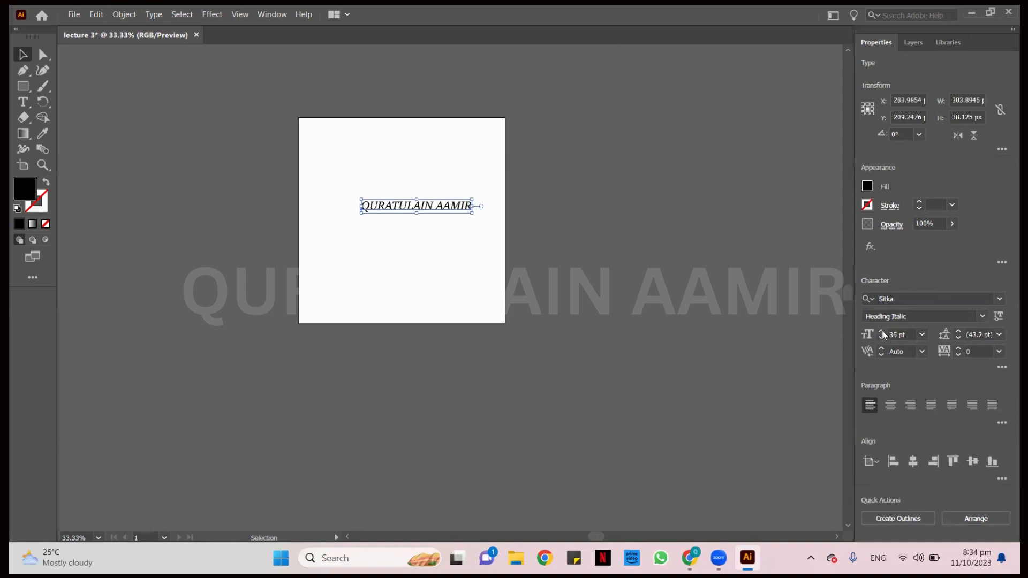
click(881, 339)
click(882, 339)
click(881, 339)
click(882, 339)
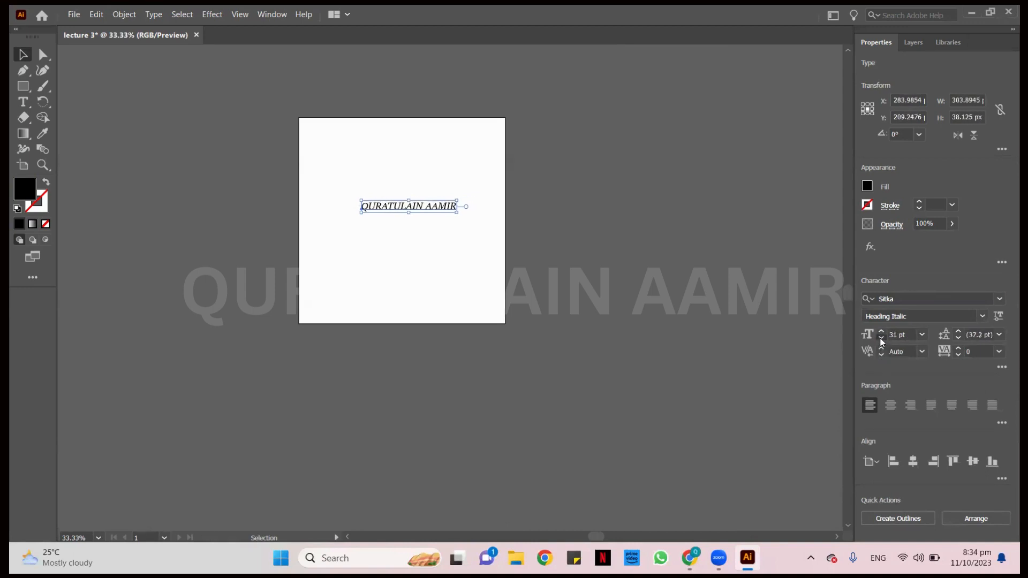
click(881, 339)
click(882, 339)
Set the name to 72 pt, then move and scale it down to fit the artboard
click(921, 334)
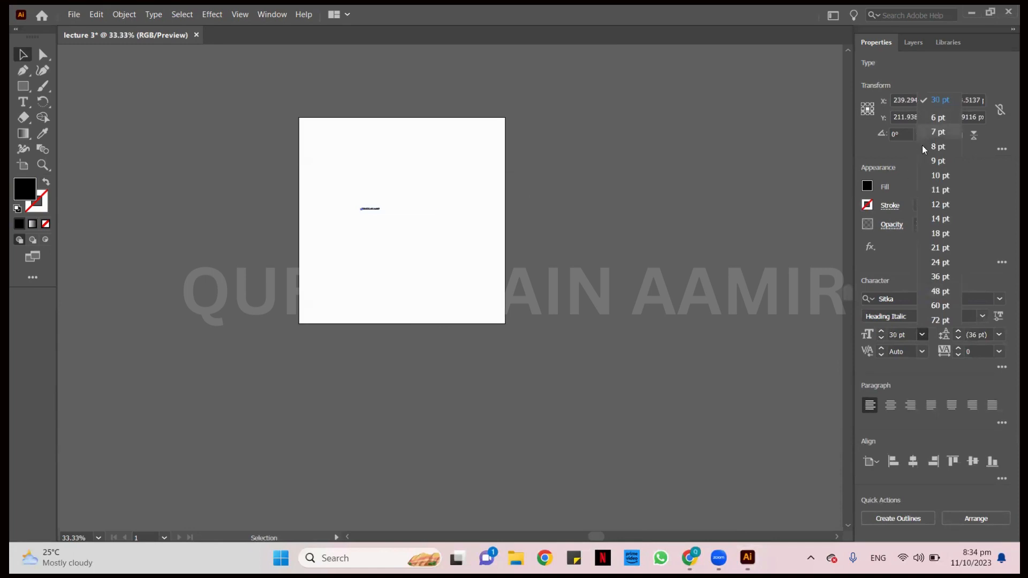
click(941, 320)
drag(554, 204, 460, 201)
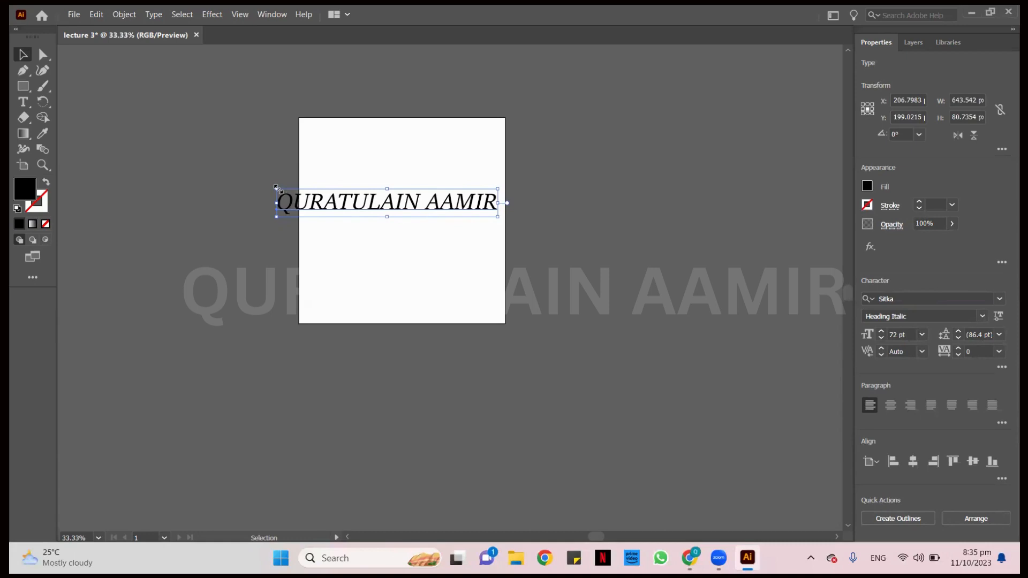
drag(276, 187, 322, 201)
click(396, 236)
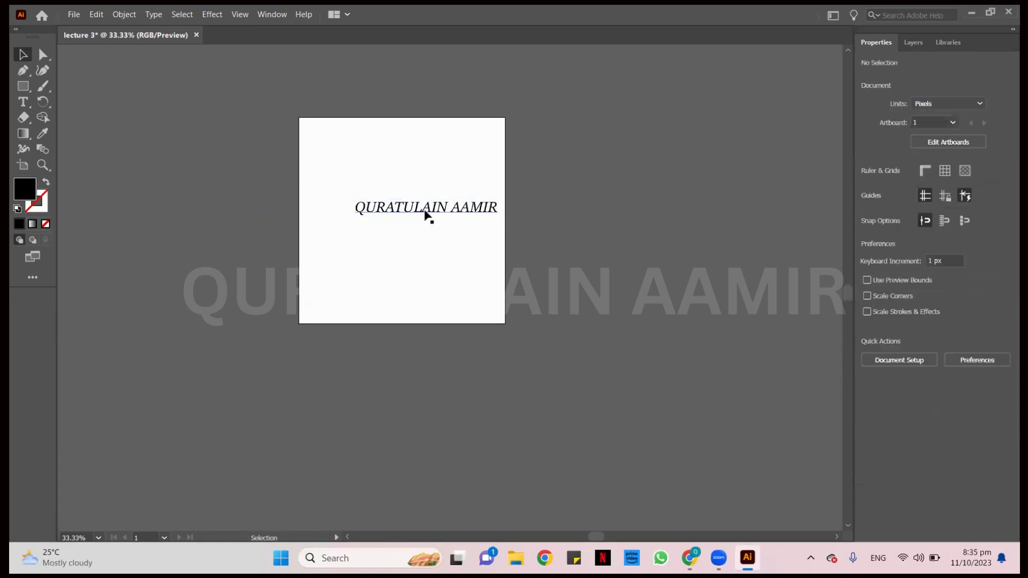
drag(426, 214, 400, 222)
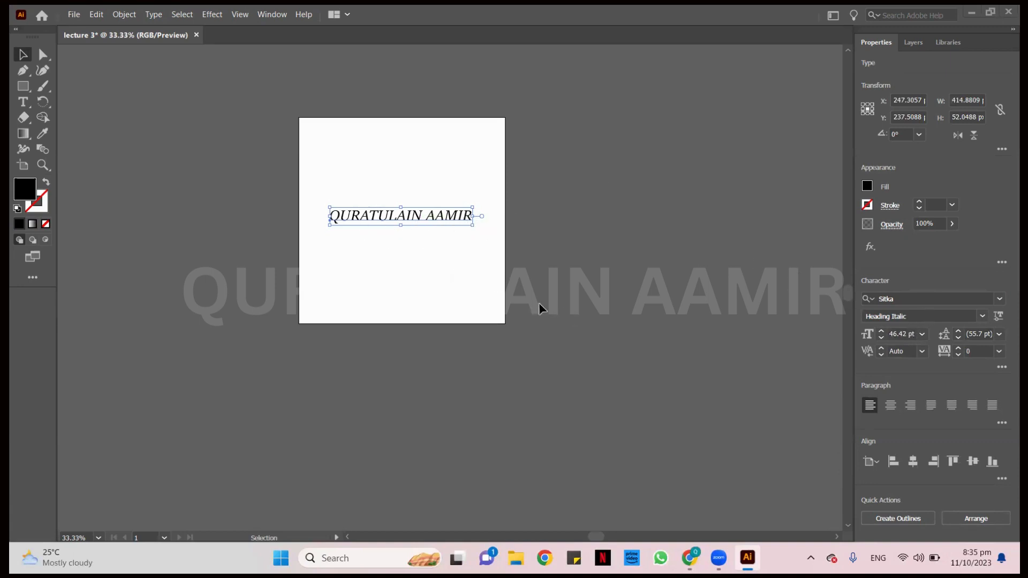
Change the name's size to 46 pt, then 50 pt, and nudge it slightly left
click(884, 338)
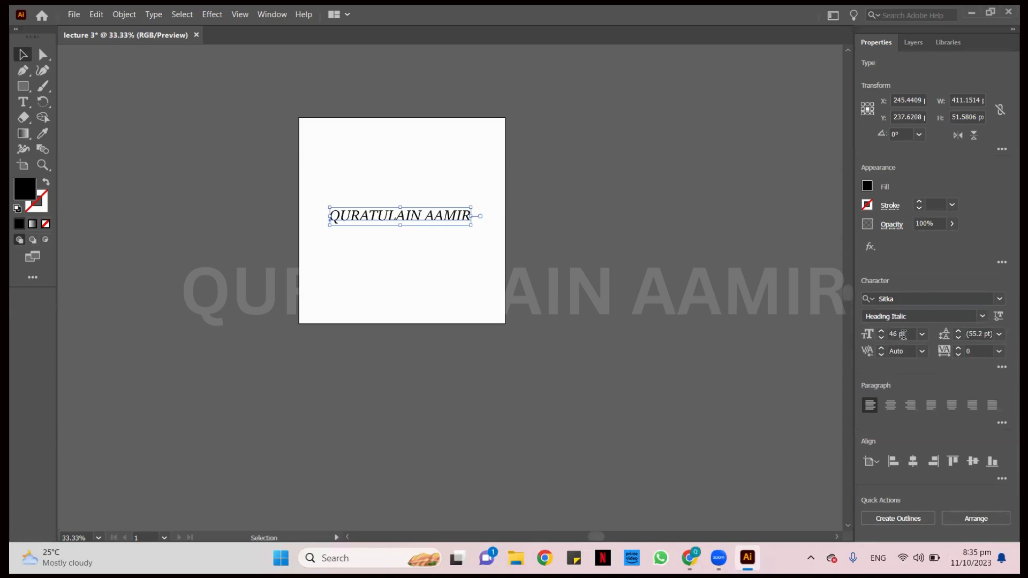
scroll(903, 335, up, 2)
scroll(903, 335, up, 2)
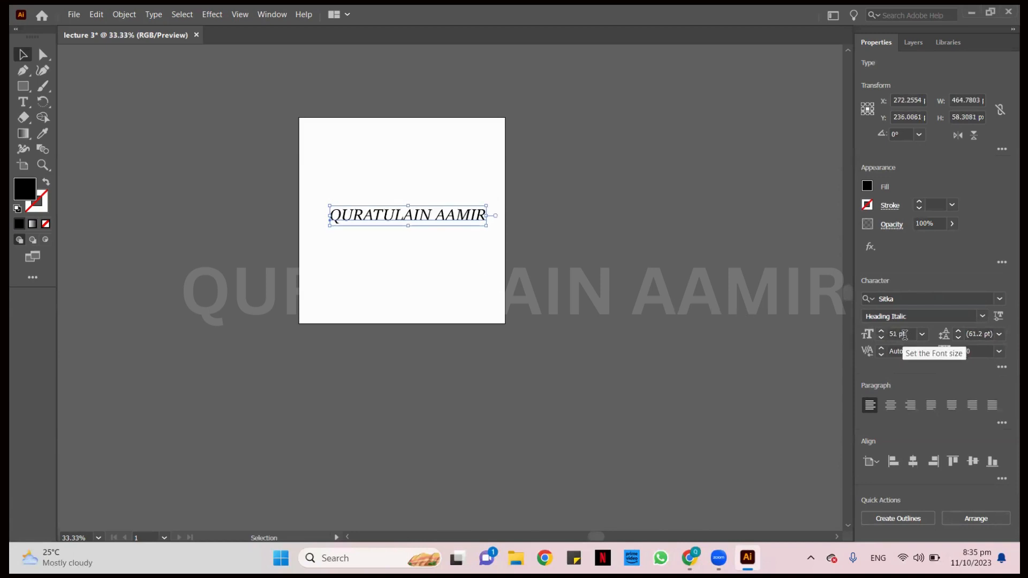
drag(428, 222, 426, 215)
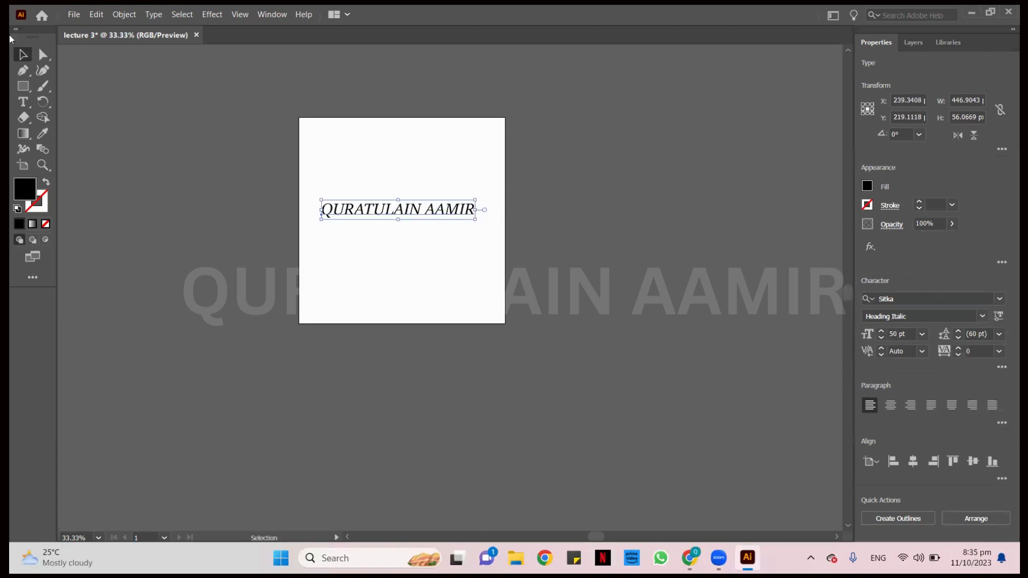
Draw a square over the artboard with the Orange-Yellow gradient fill, 600 px tall
click(23, 88)
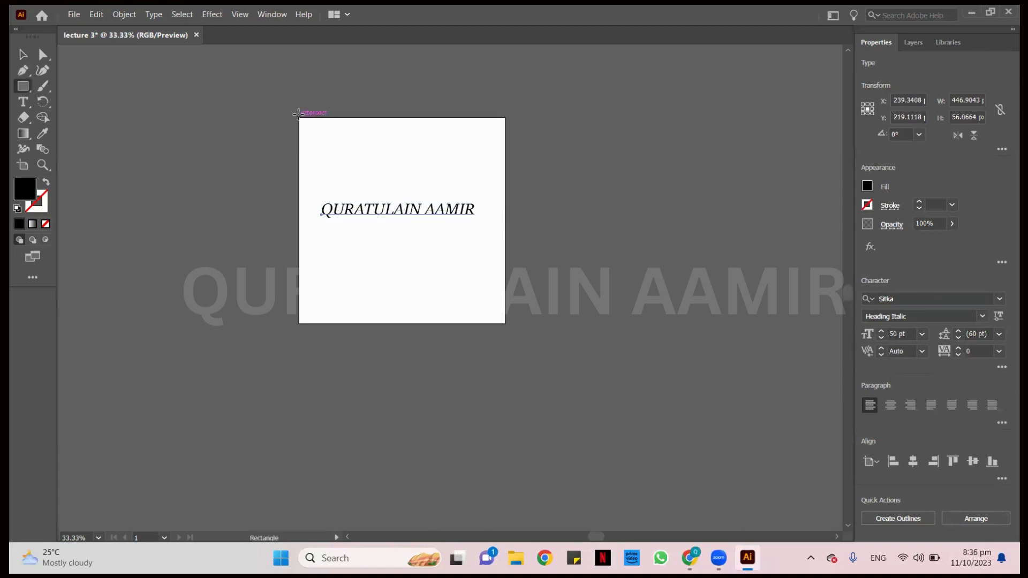
drag(299, 115, 505, 323)
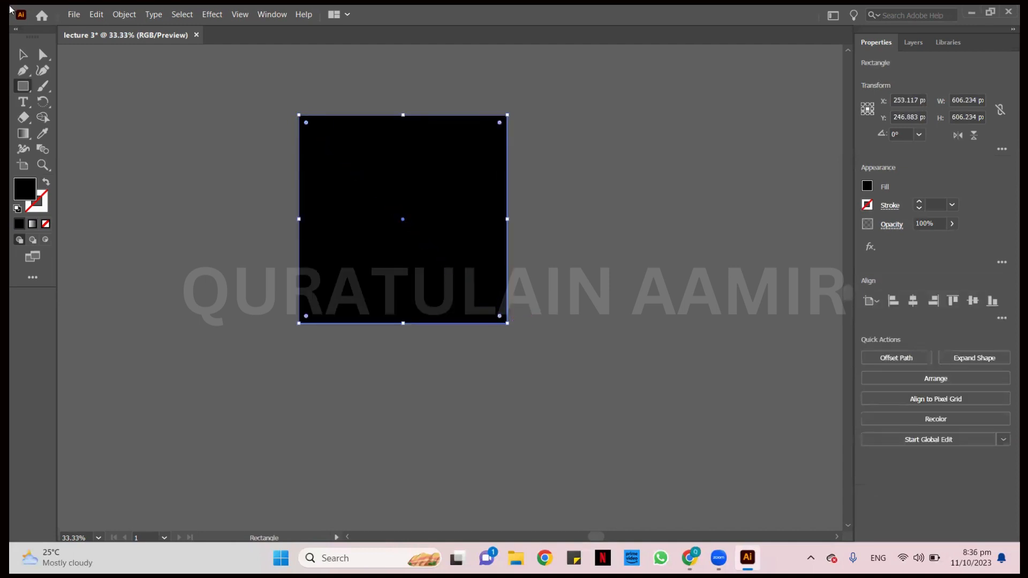
click(869, 187)
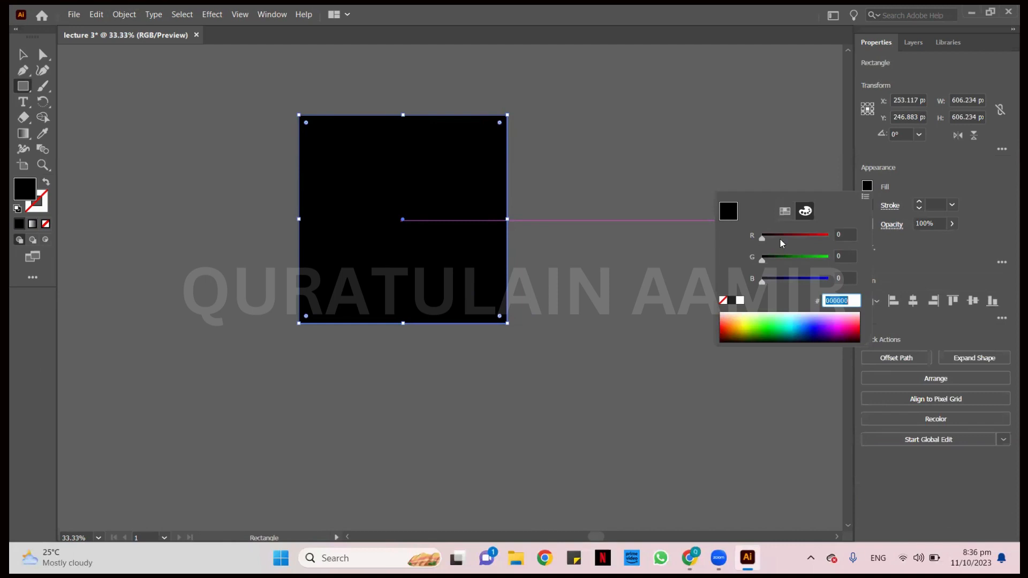
click(779, 324)
click(786, 211)
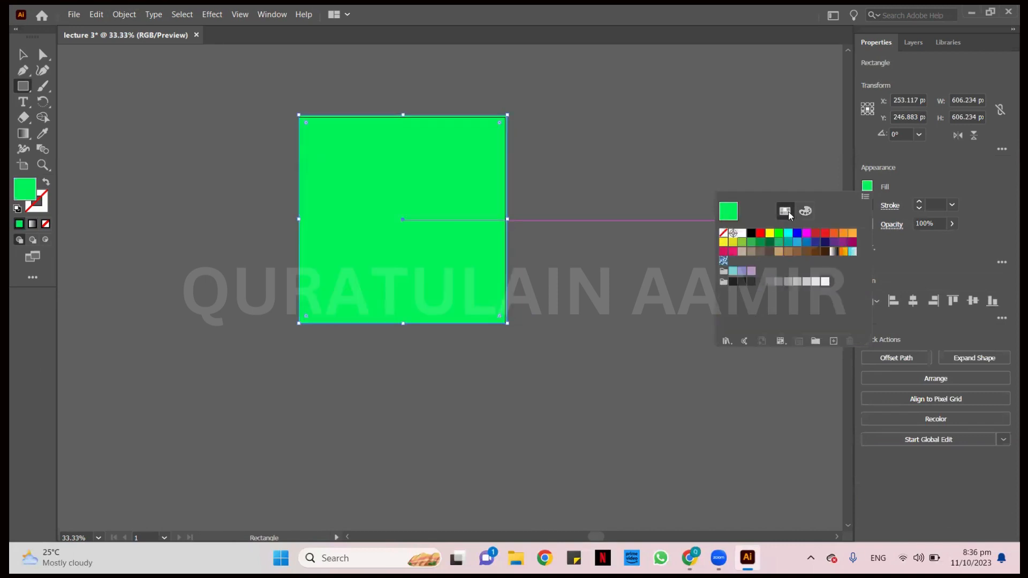
click(843, 251)
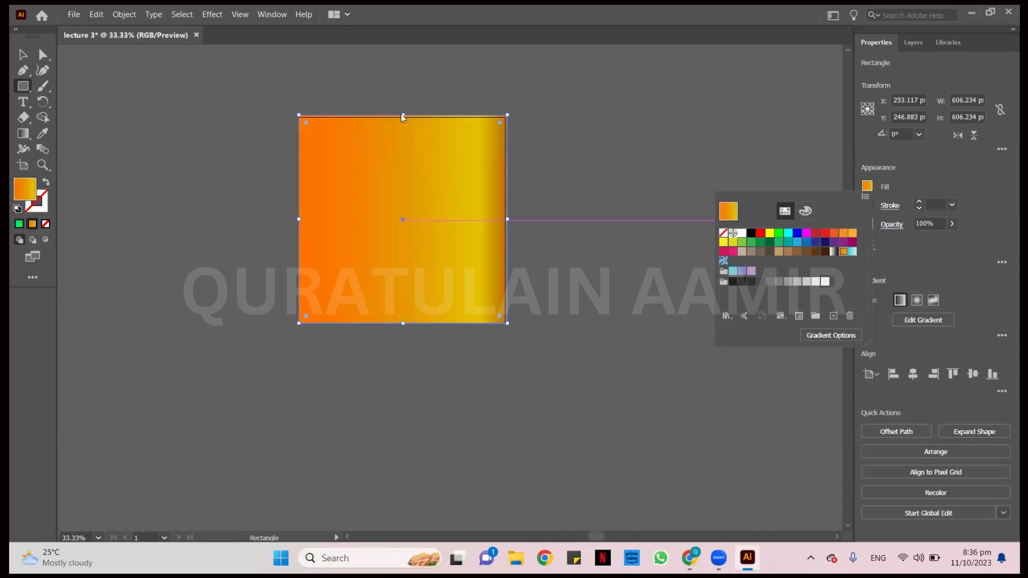
drag(404, 115, 404, 117)
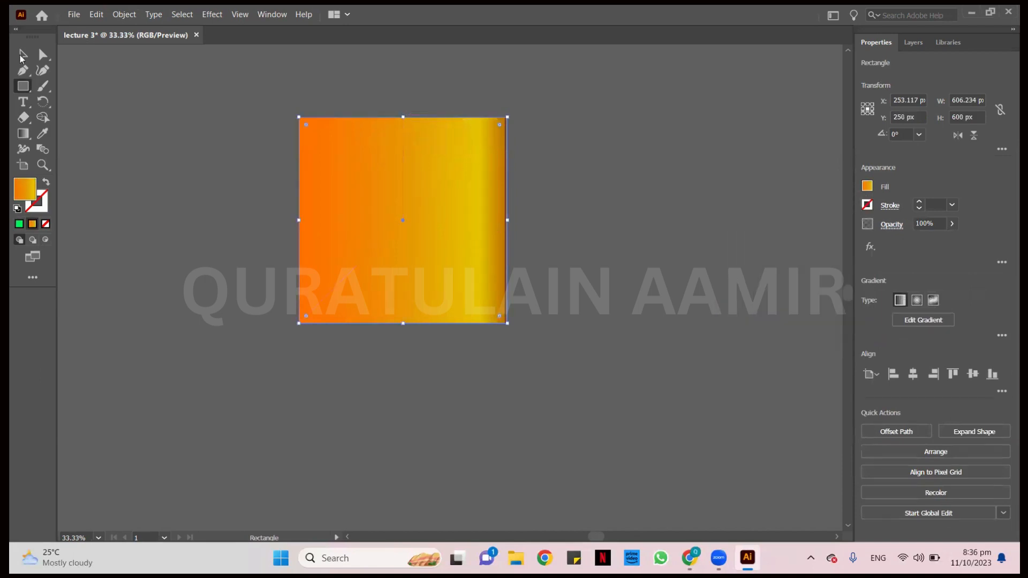
click(23, 56)
Send the gradient square to the back with Arrange > Send to Back
right_click(310, 159)
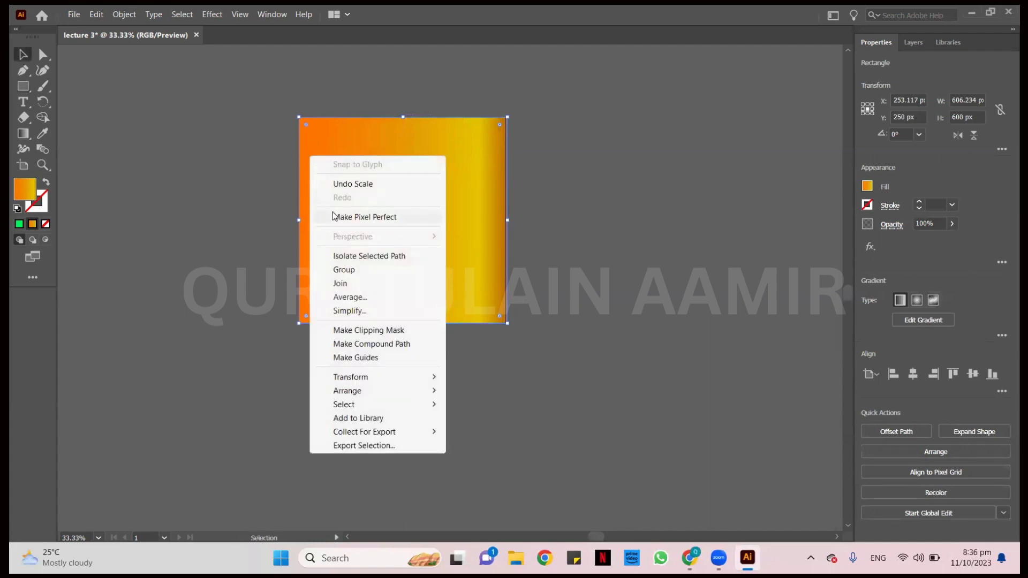
mouse_move(383, 397)
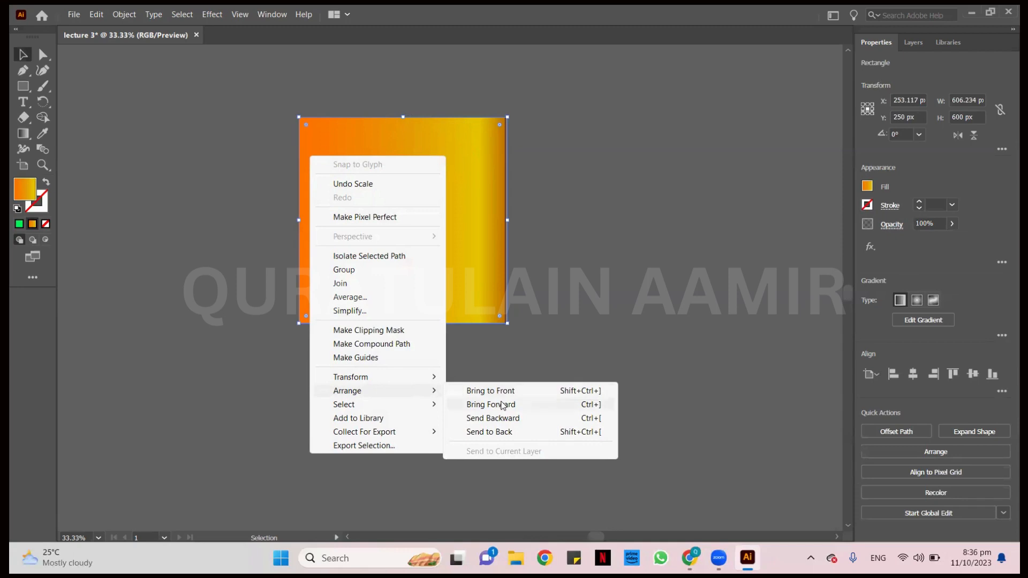
click(509, 435)
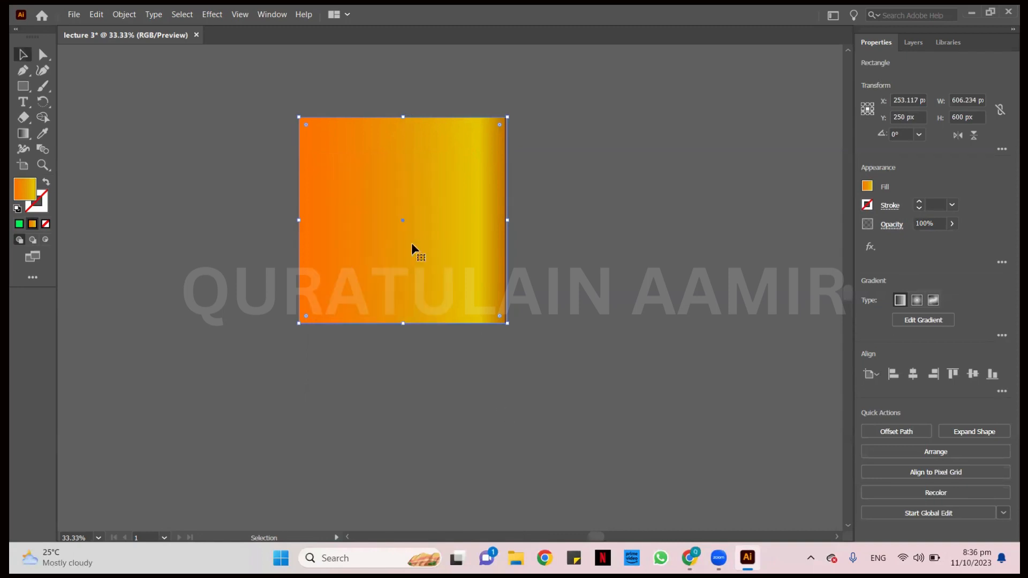
click(579, 150)
click(439, 212)
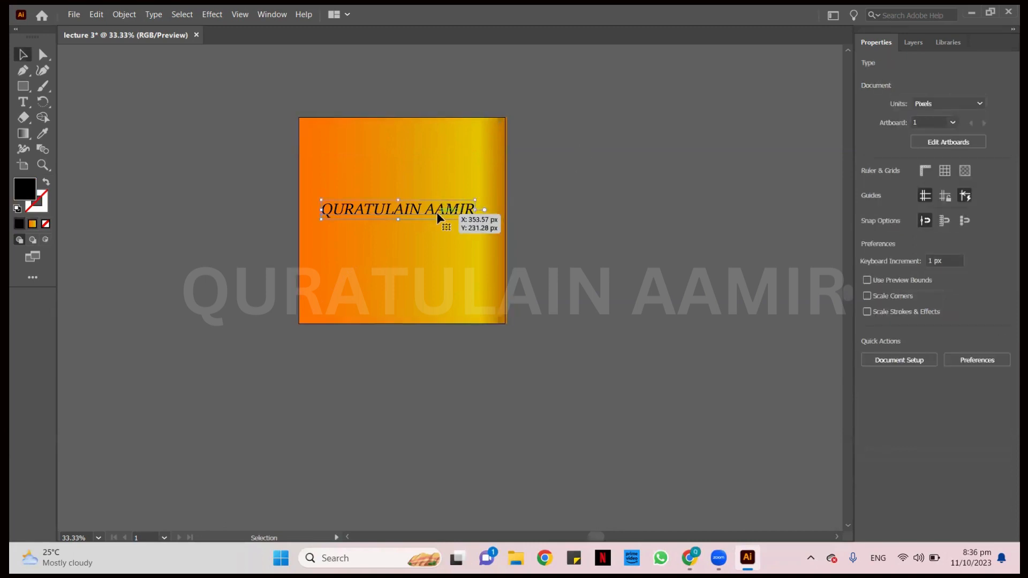
click(868, 188)
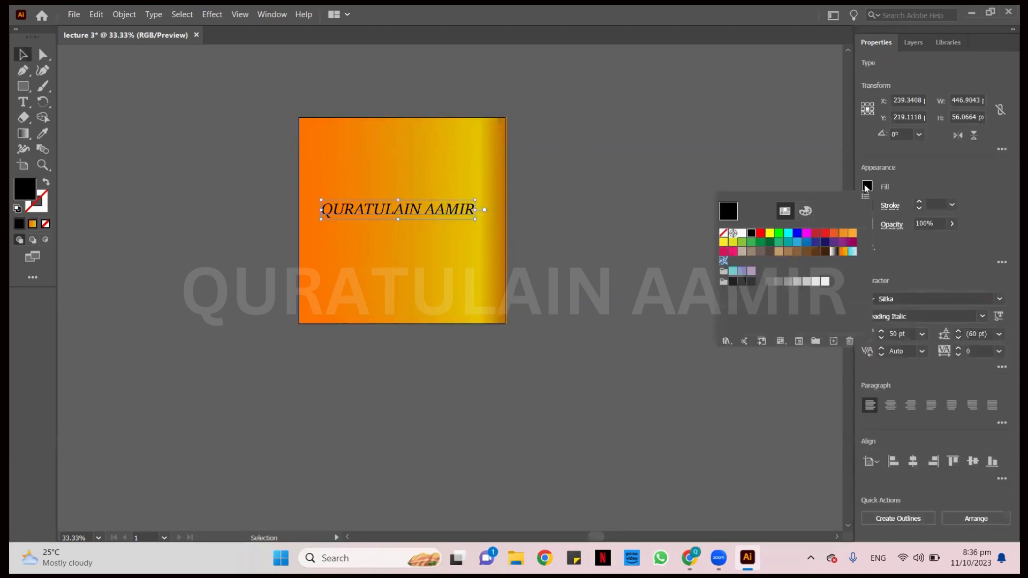
click(797, 234)
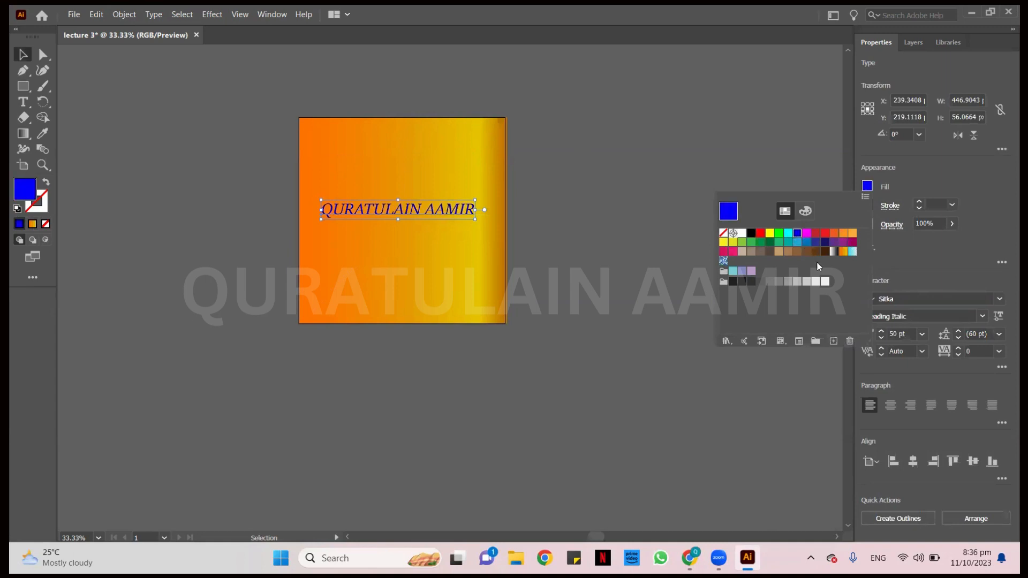
click(833, 242)
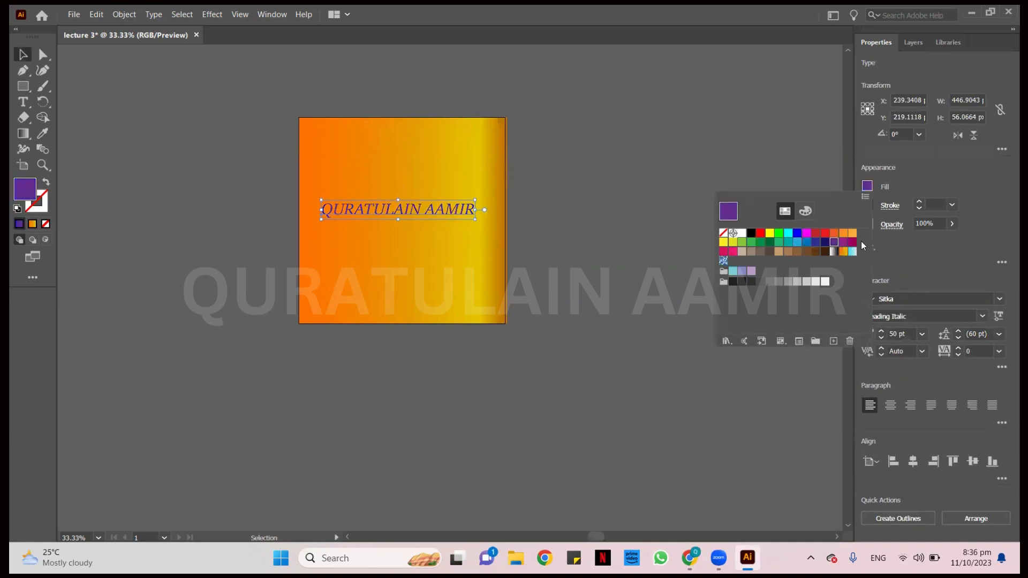
click(853, 244)
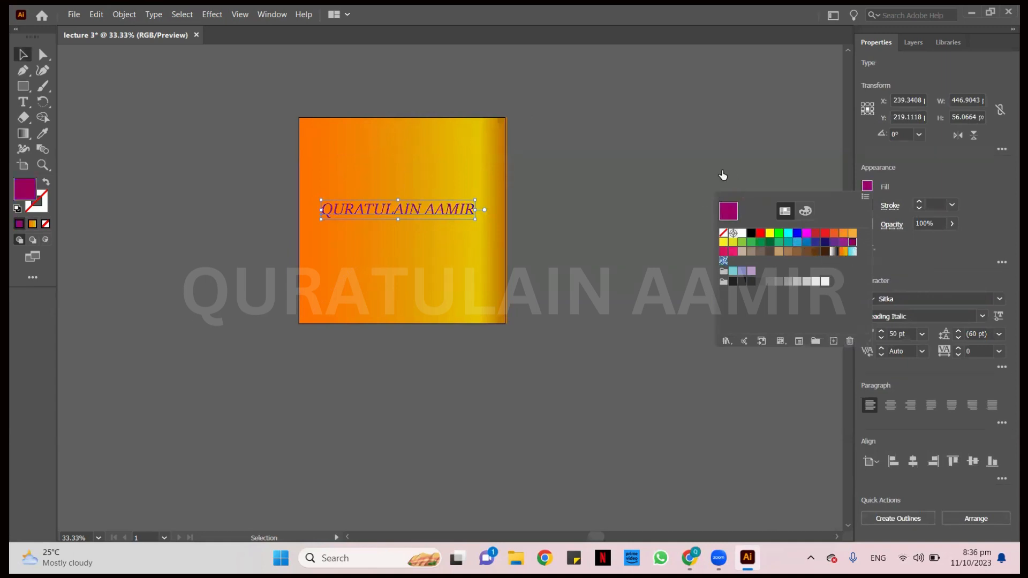
click(599, 151)
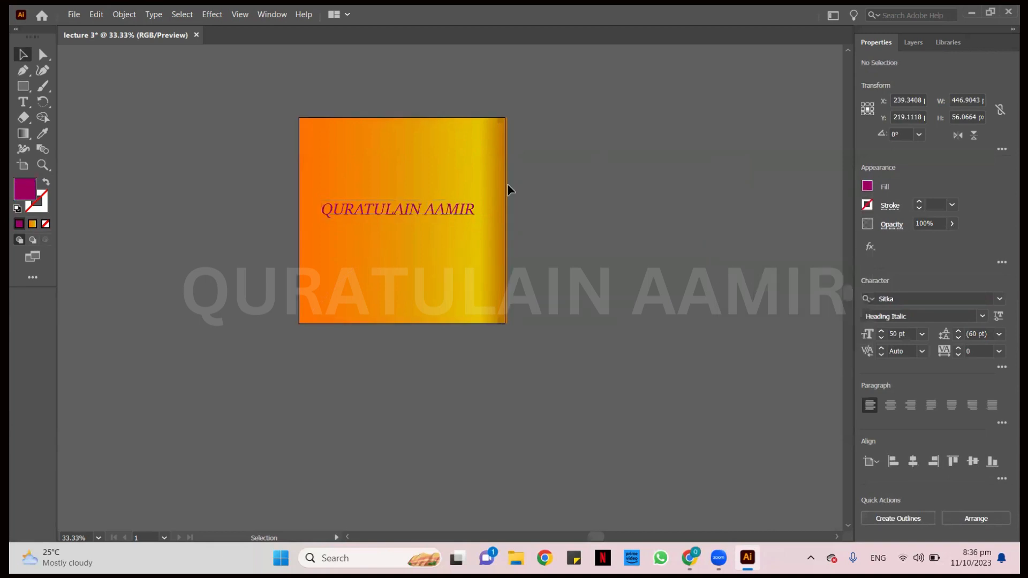
Draw an ellipse across the middle of the square and move it off the text
click(399, 209)
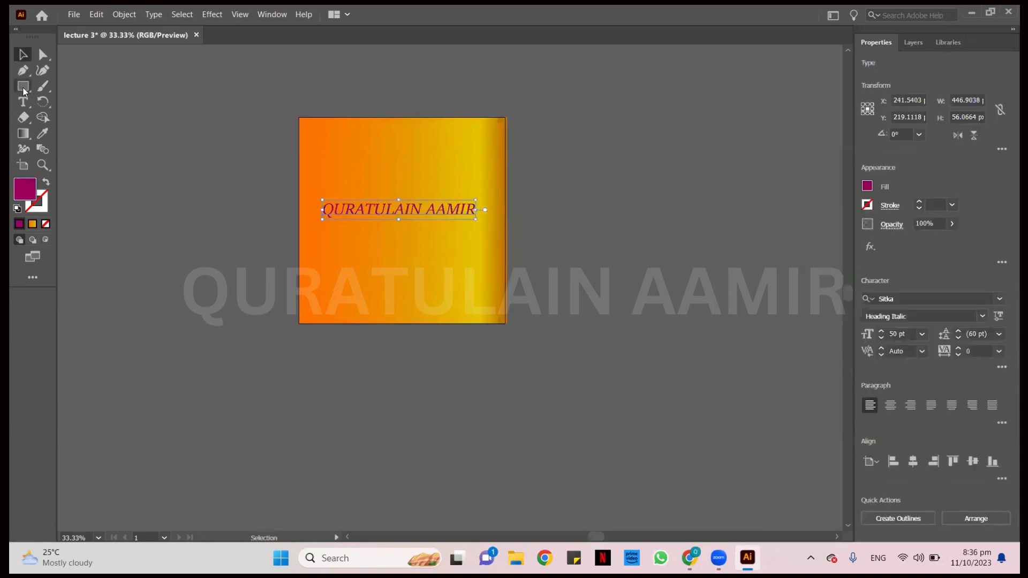
drag(23, 86, 67, 98)
click(70, 102)
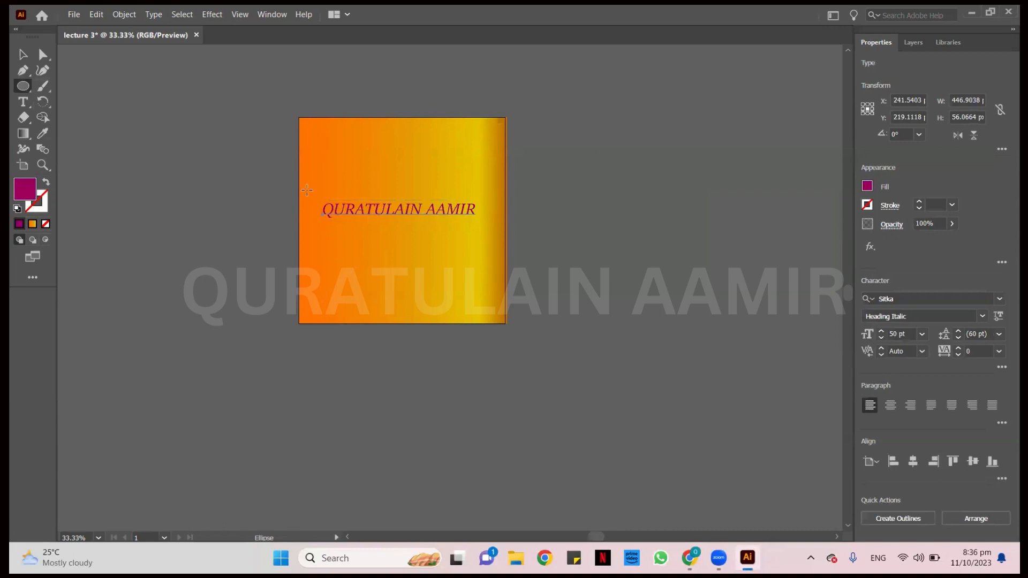
drag(307, 189, 495, 274)
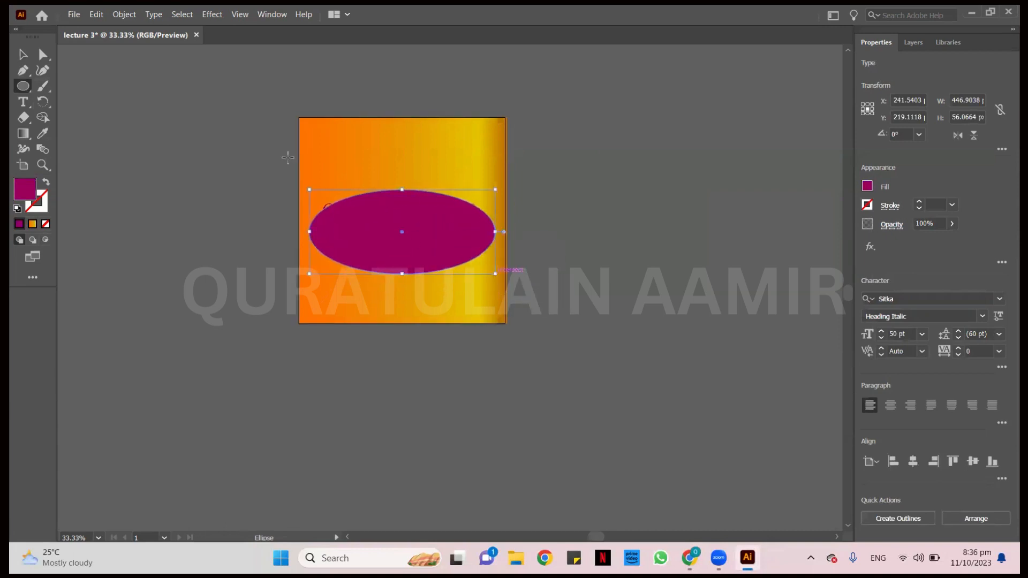
click(23, 54)
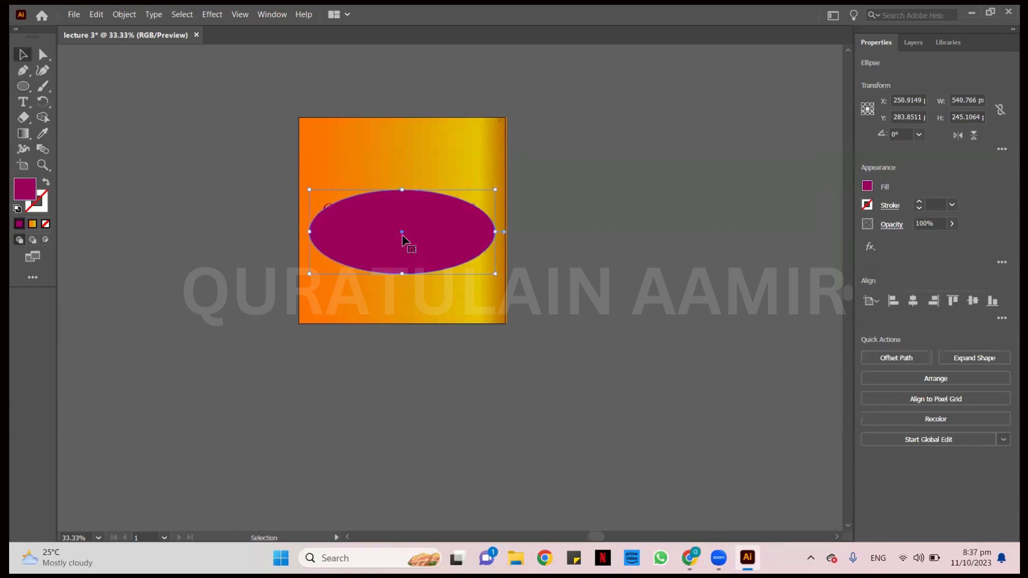
drag(403, 237, 584, 203)
Bring the name text to the front and move the ellipse back over the square's centre
click(355, 211)
right_click(361, 208)
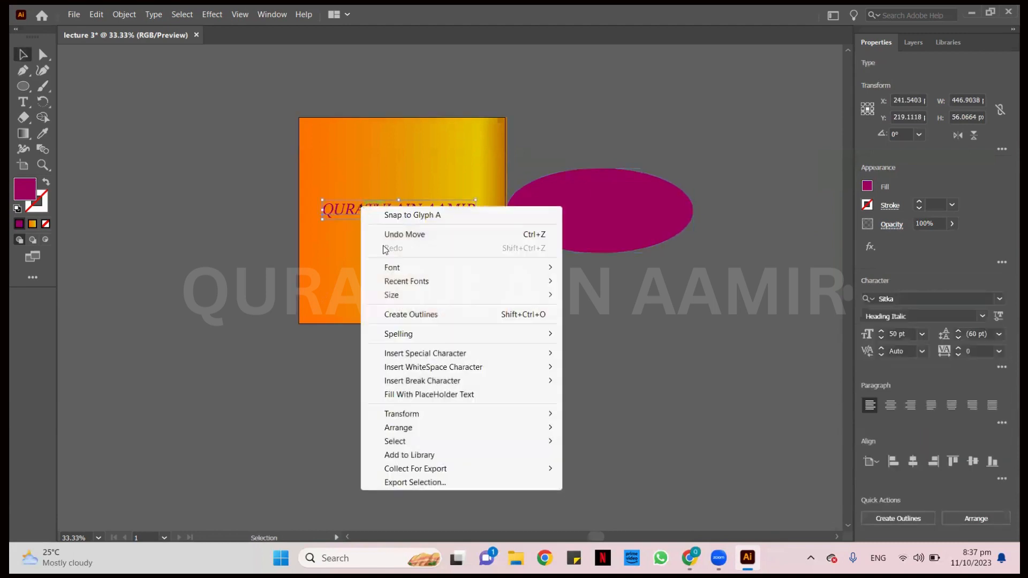
mouse_move(420, 431)
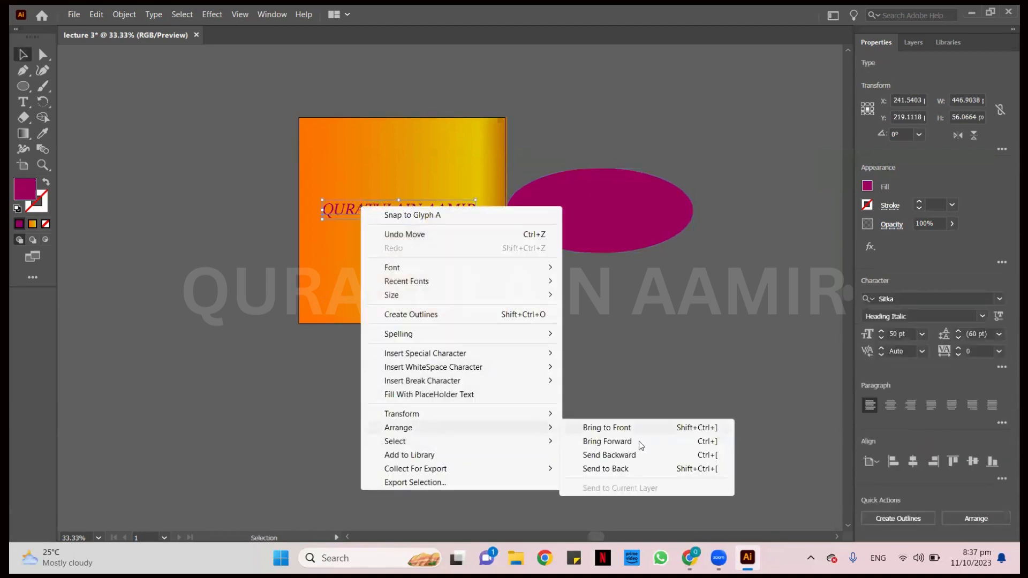
click(618, 427)
drag(611, 212, 405, 210)
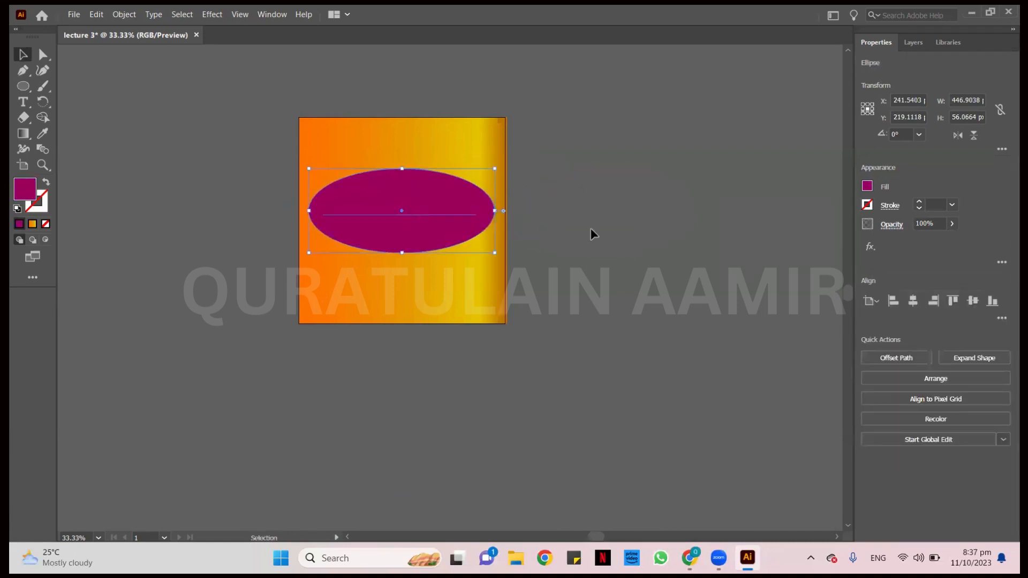
Fill the ellipse with light orange after trying yellow and tan
click(868, 186)
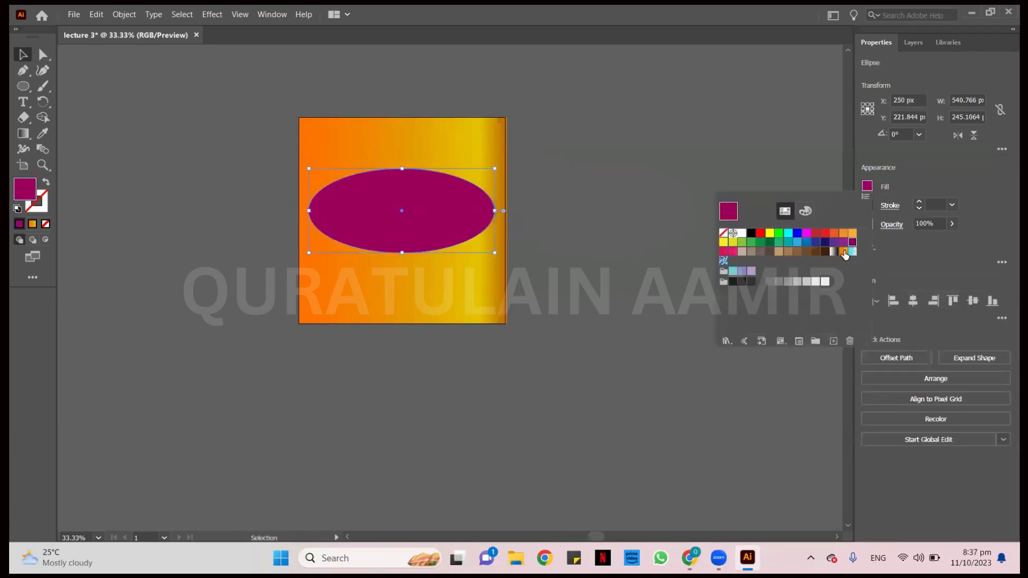
click(770, 234)
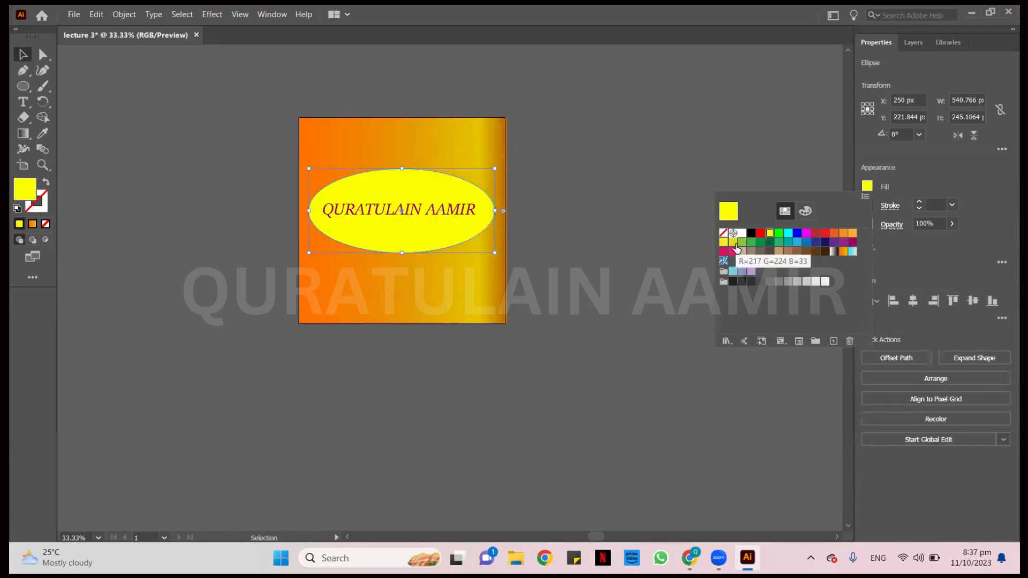
click(778, 252)
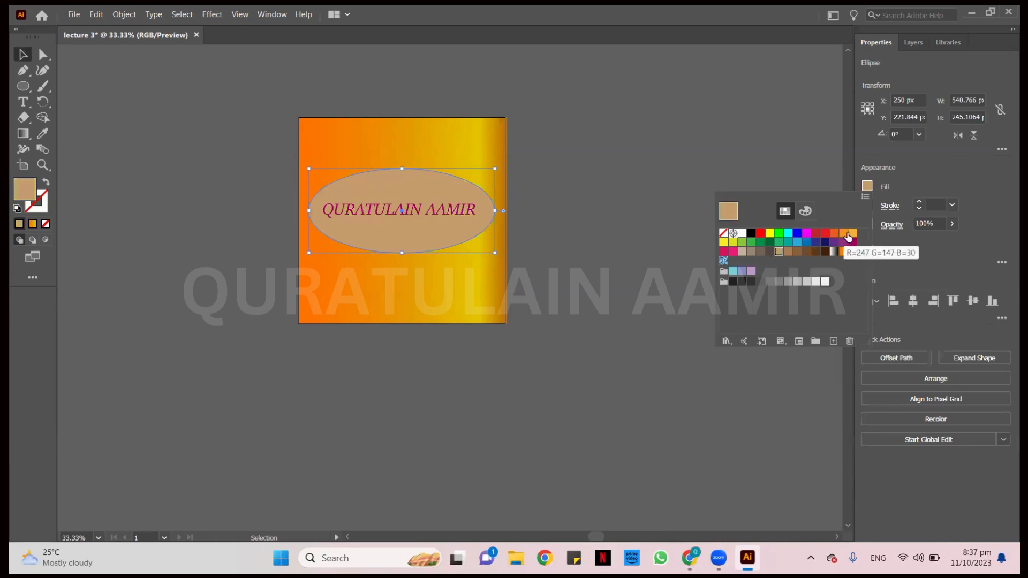
click(852, 234)
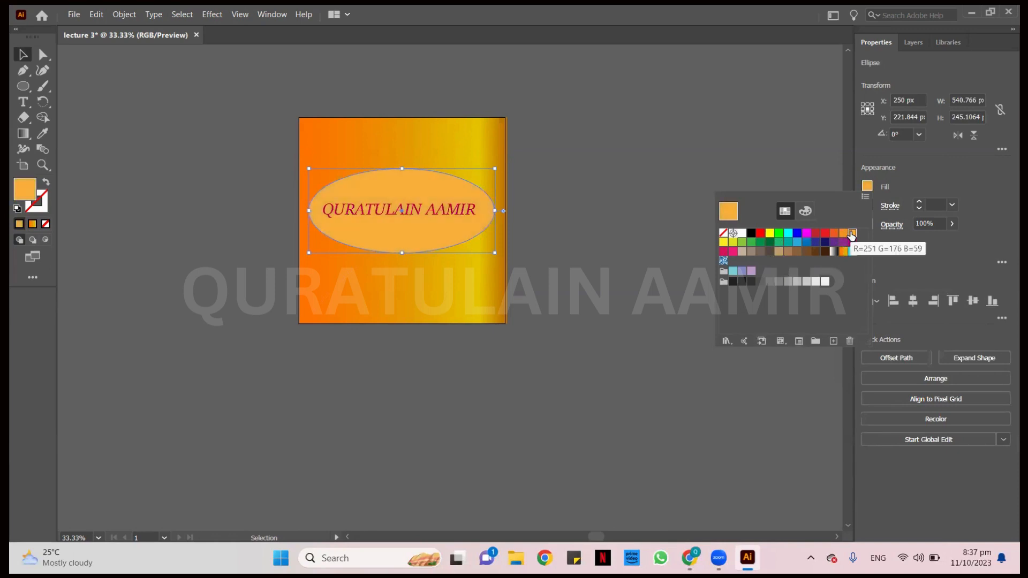
click(651, 124)
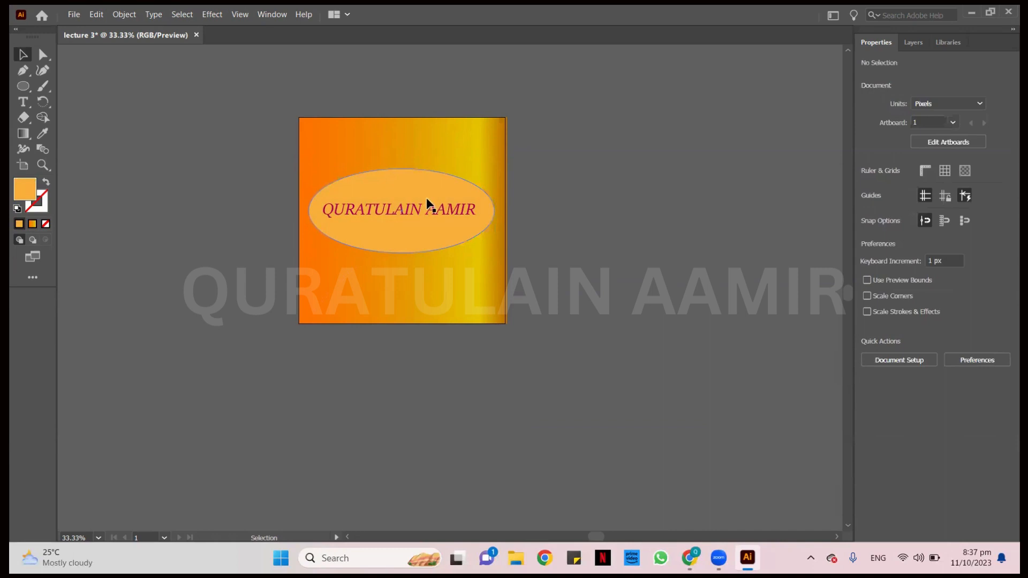
Give the ellipse a navy outline and thicken it to 10 pt
click(410, 175)
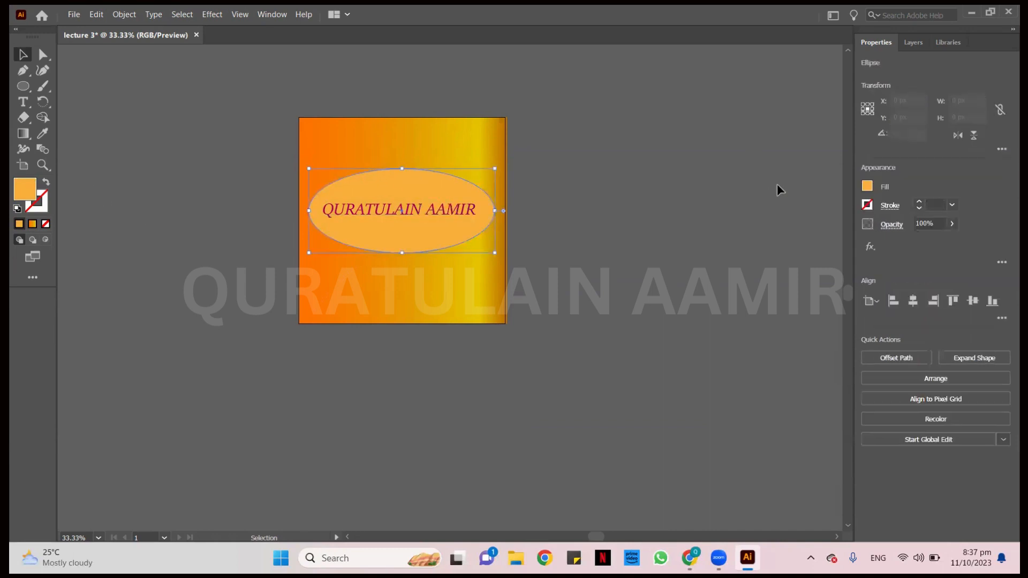
click(865, 205)
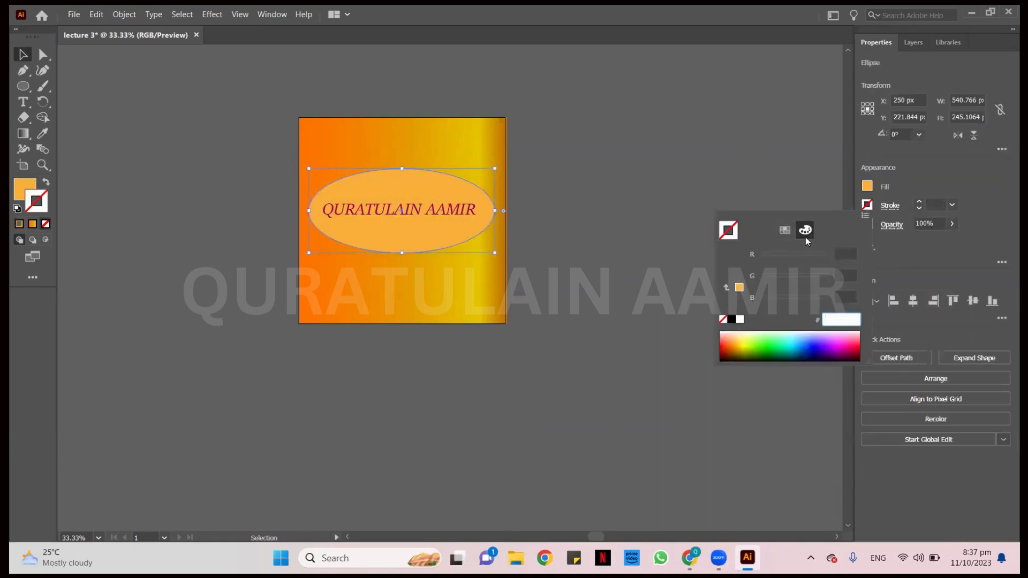
click(782, 231)
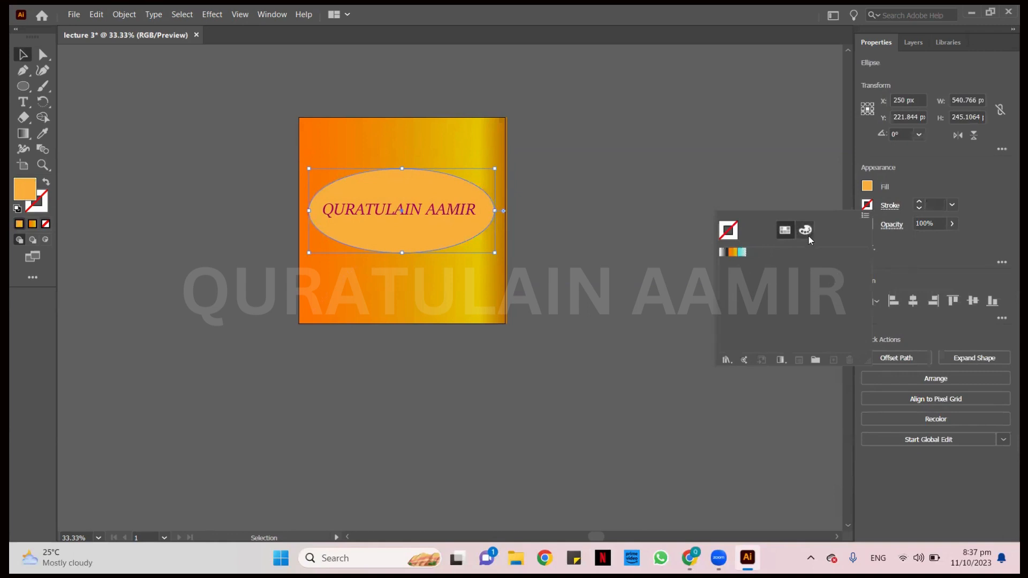
click(805, 230)
click(812, 351)
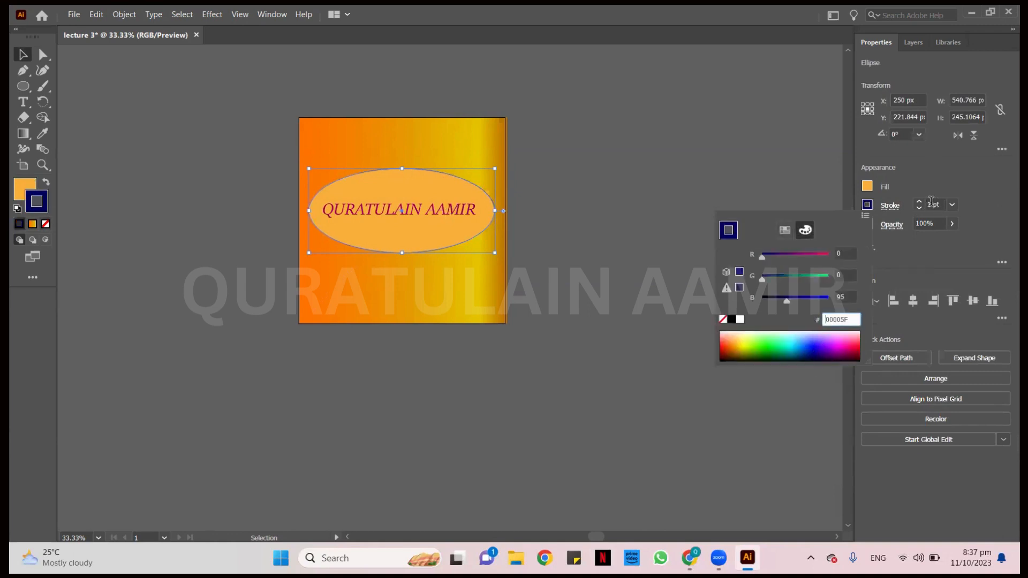
click(920, 202)
click(920, 202)
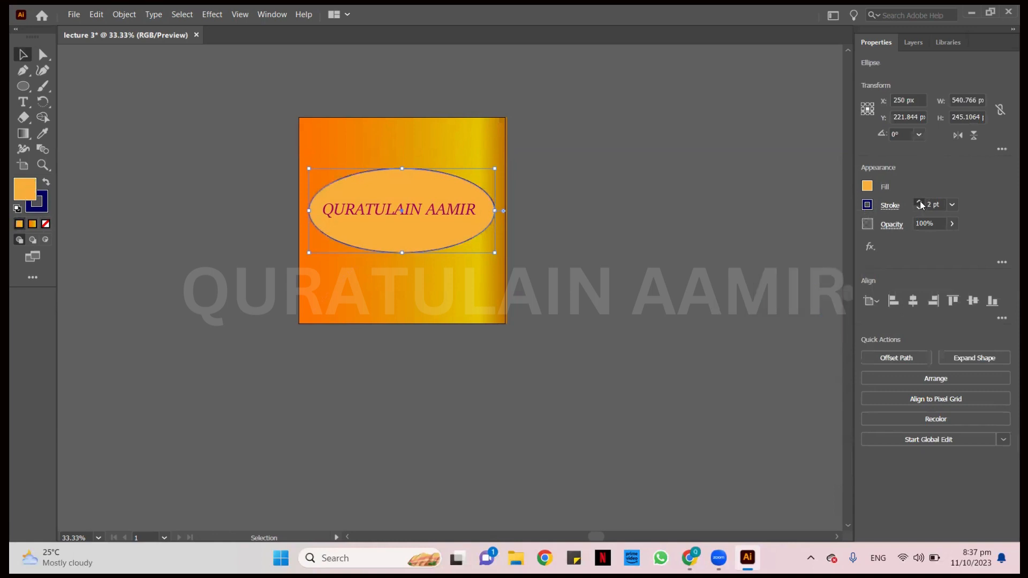
click(920, 202)
click(920, 202)
click(920, 201)
click(920, 201)
click(920, 202)
click(920, 202)
click(920, 202)
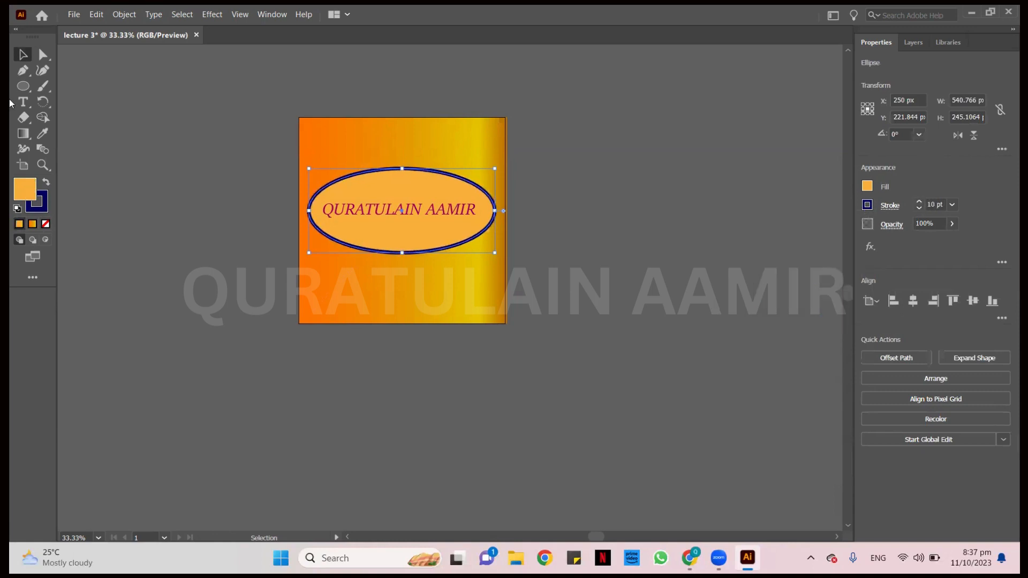
click(385, 206)
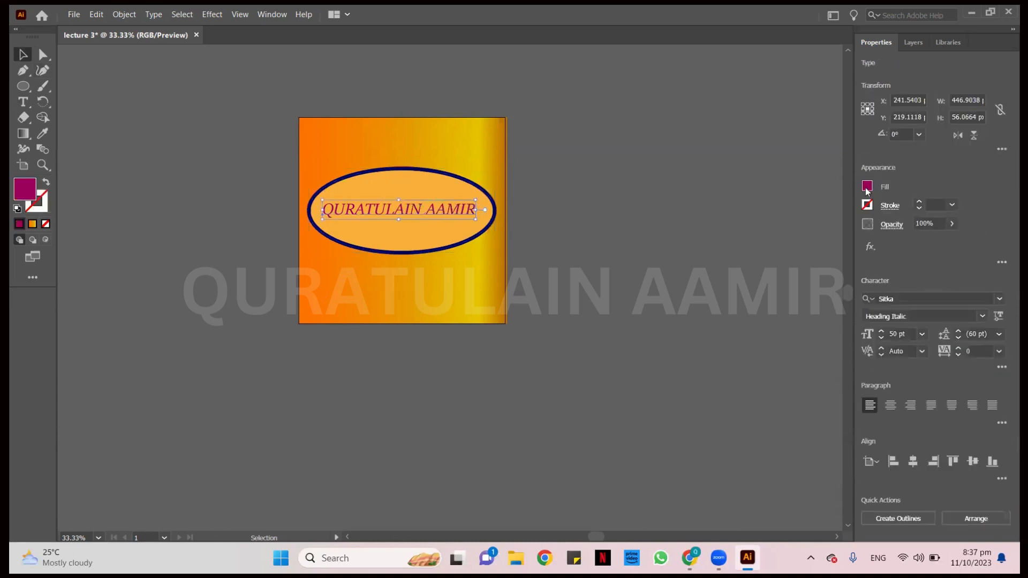
Apply the navy swatch to the name text's fill, then deselect it
click(866, 187)
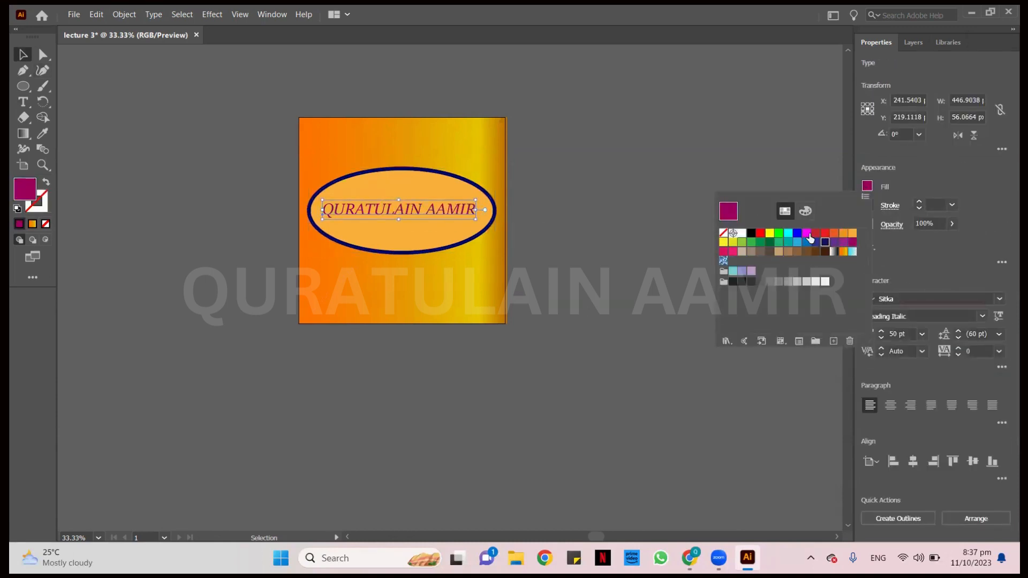
click(826, 242)
click(616, 136)
click(615, 136)
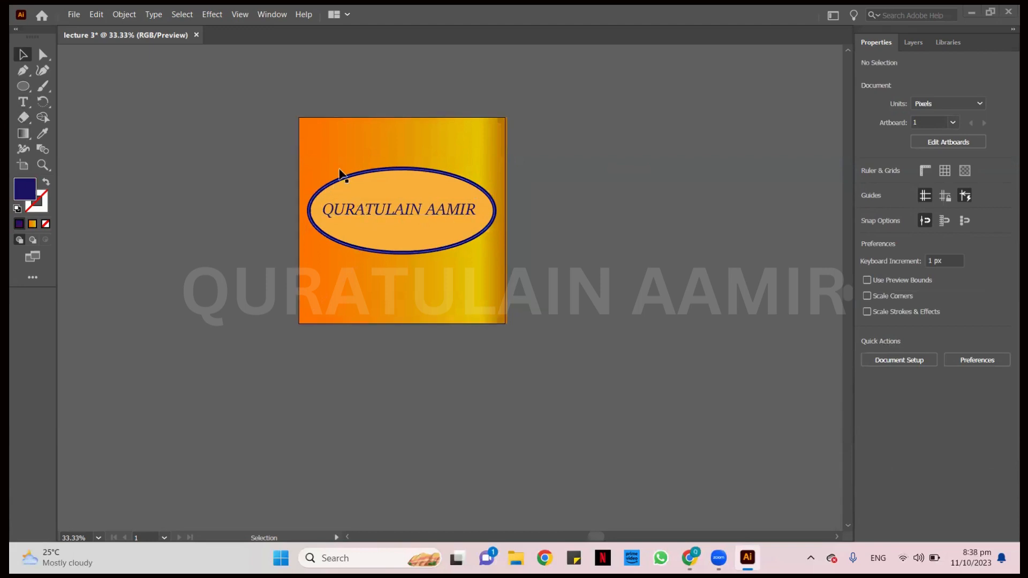
Move the gradient square aside, group the ellipse and name with Ctrl+G, then return the square
drag(425, 152, 626, 159)
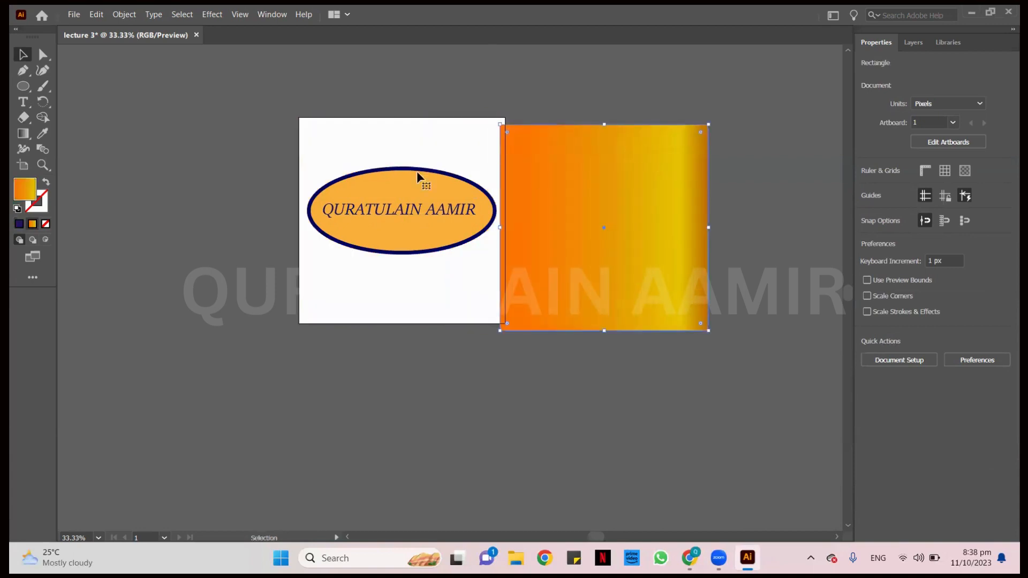
drag(304, 163, 478, 257)
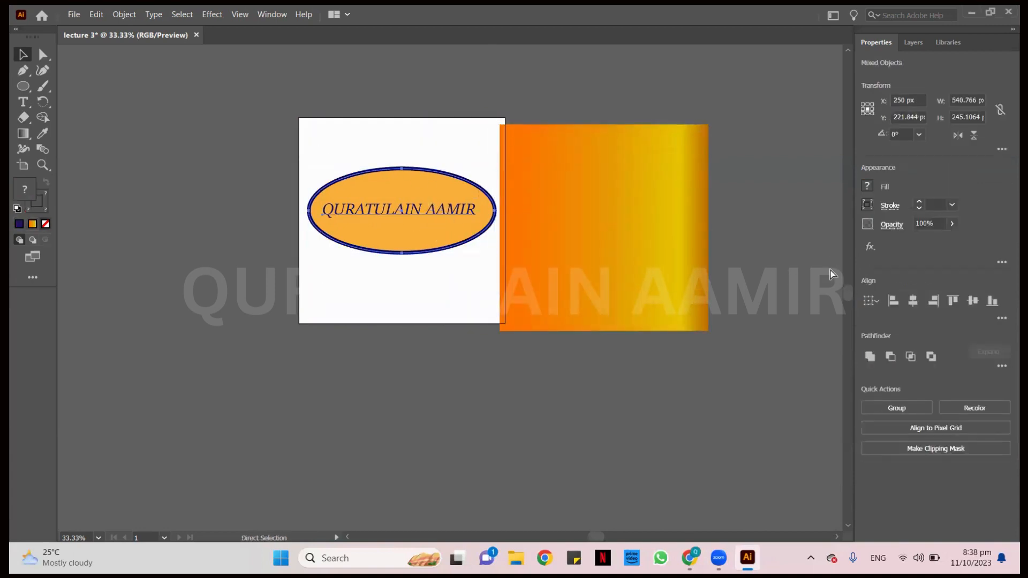
key(ctrl+g)
mouse_move(403, 210)
mouse_down()
mouse_move(399, 219)
mouse_move(407, 213)
mouse_up()
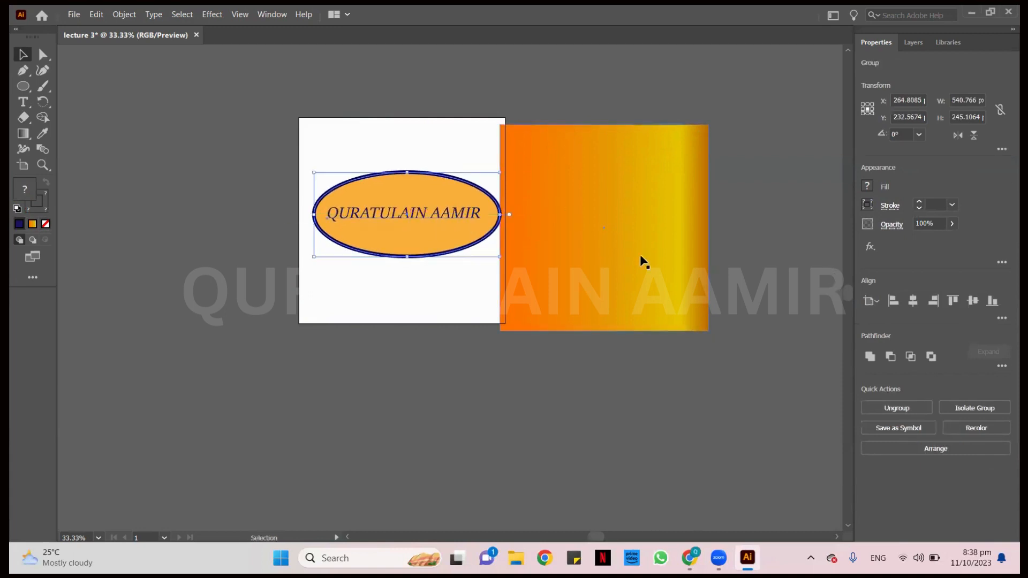
drag(640, 255, 445, 259)
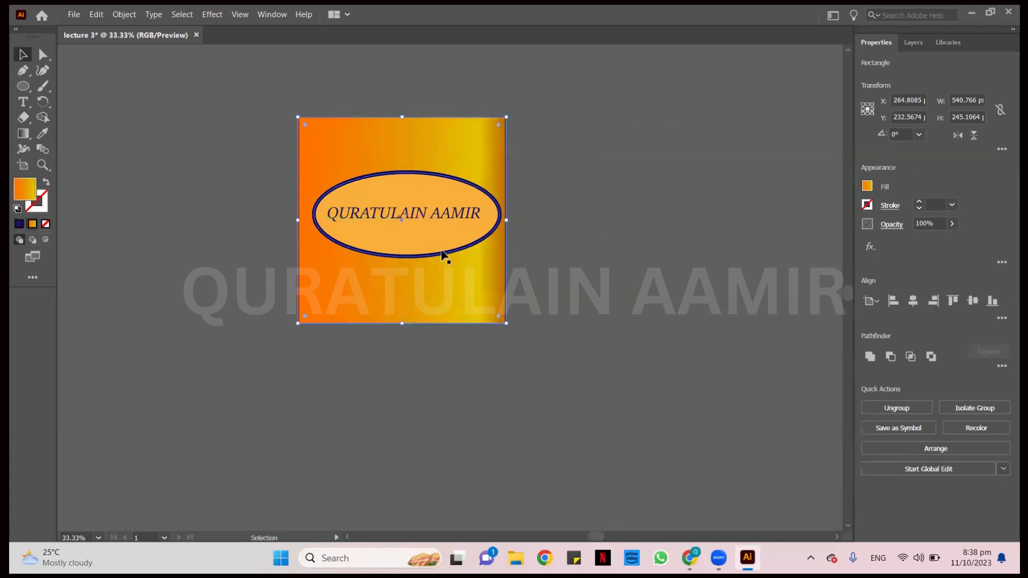
Zoom in and pull the gradient square's left edge onto the artboard's left edge
scroll(294, 220, up, 5)
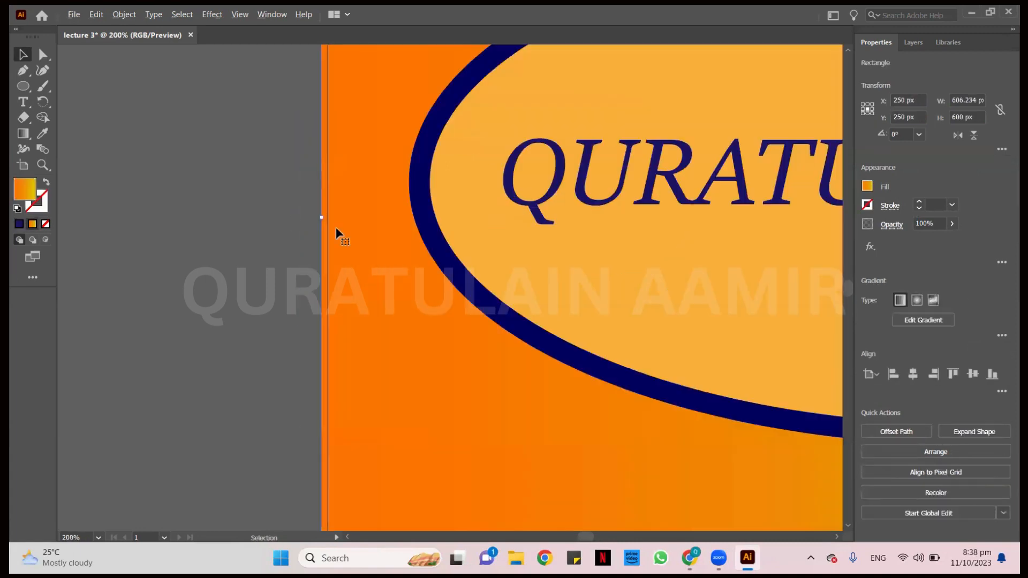
drag(323, 220, 328, 220)
scroll(561, 150, up, 3)
scroll(562, 142, up, 3)
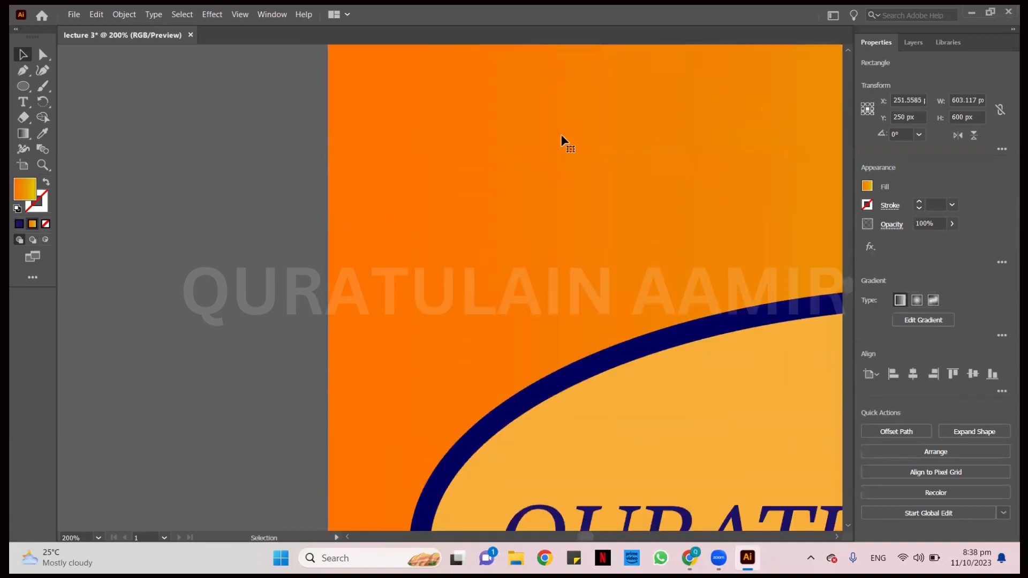
scroll(718, 184, down, 4)
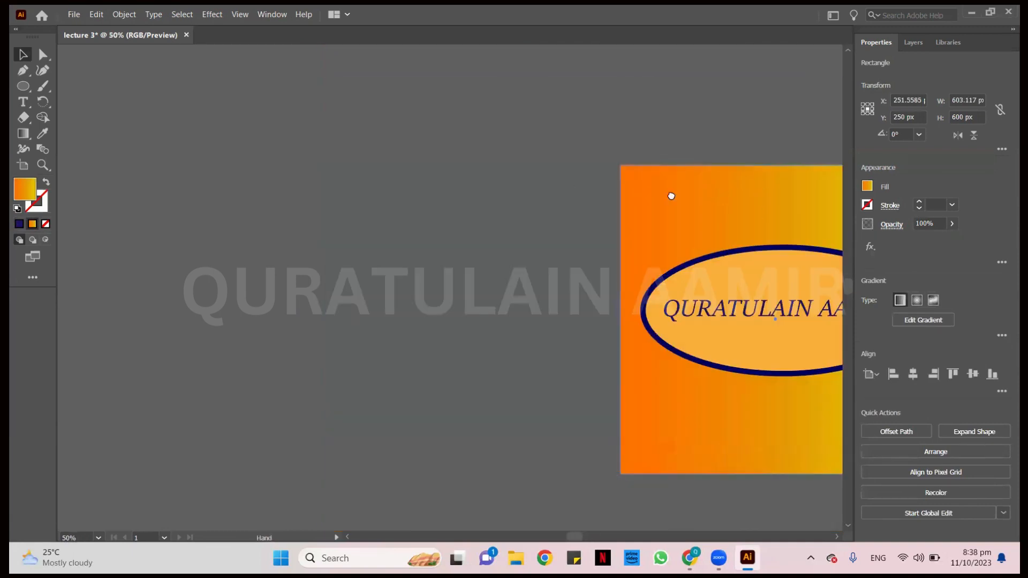
scroll(670, 195, right, 3)
scroll(614, 289, up, 4)
scroll(613, 290, up, 1)
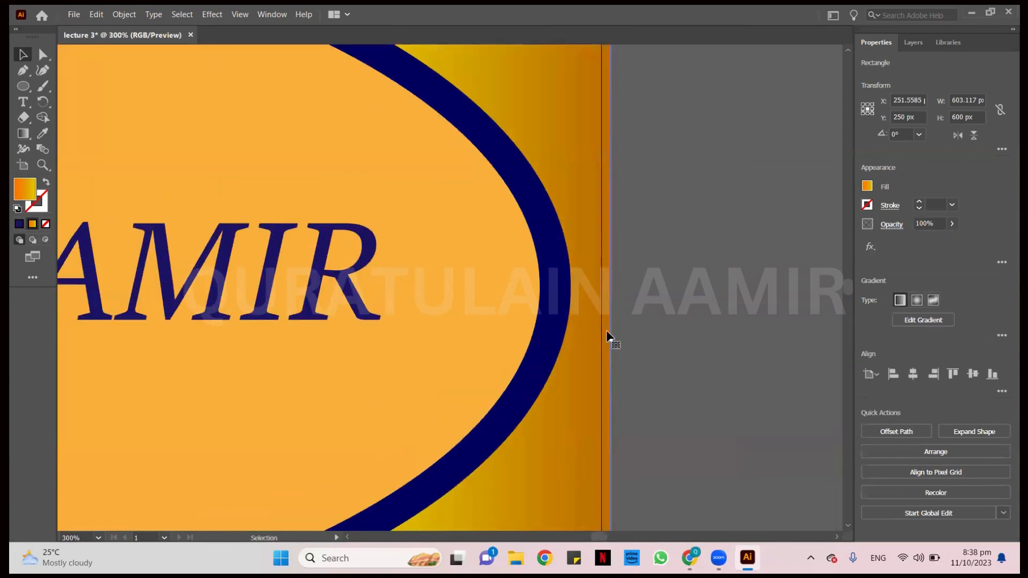
Pull the square's right edge to the artboard edge so it measures 600 × 600 px, then zoom out
drag(612, 342, 600, 340)
scroll(390, 285, down, 3)
drag(255, 180, 517, 50)
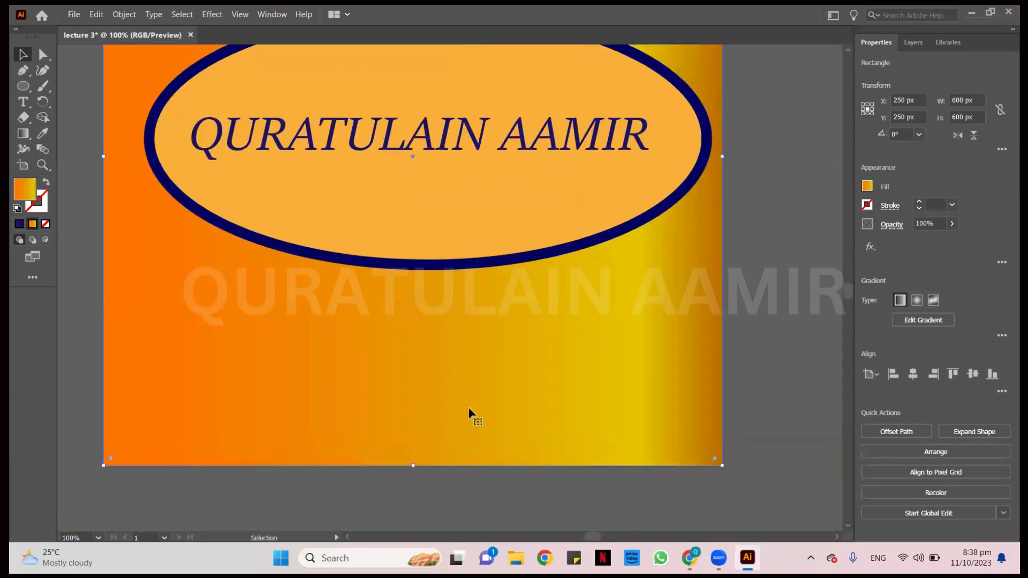
click(738, 249)
key(ctrl+minus)
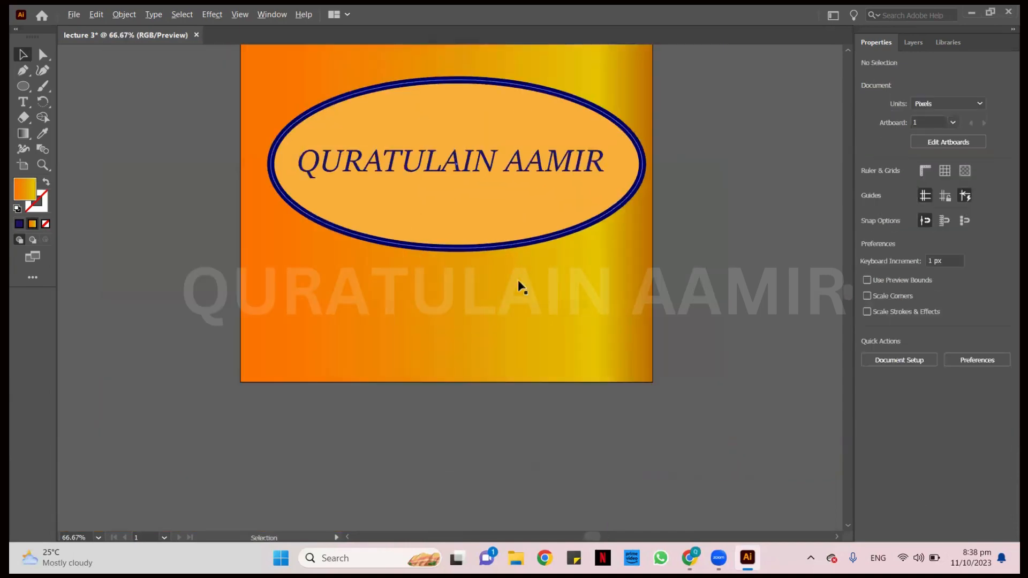
key(ctrl+minus)
key(ctrl+minus)
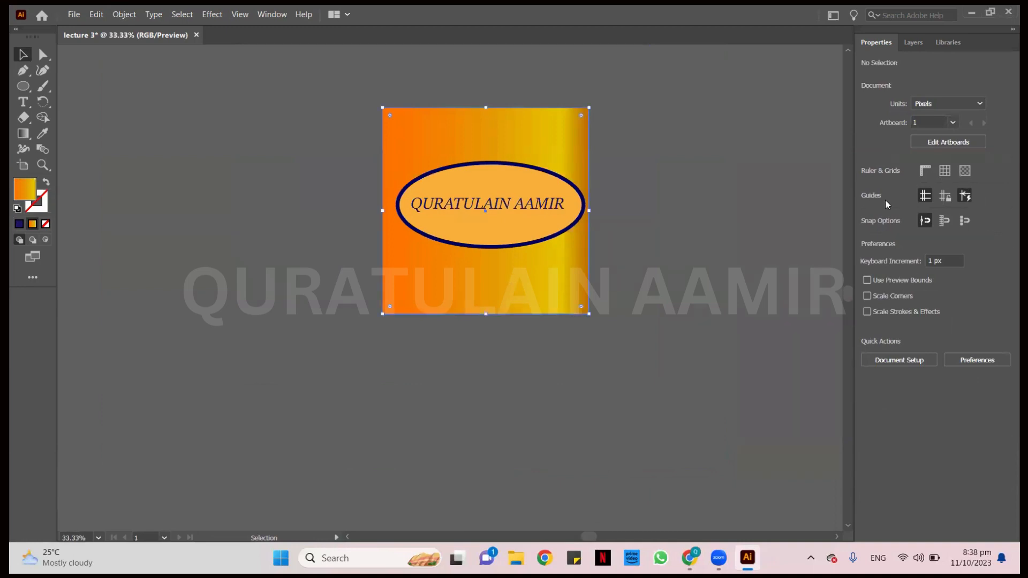
Give the gradient square a dark navy outline and increase its stroke weight
click(867, 205)
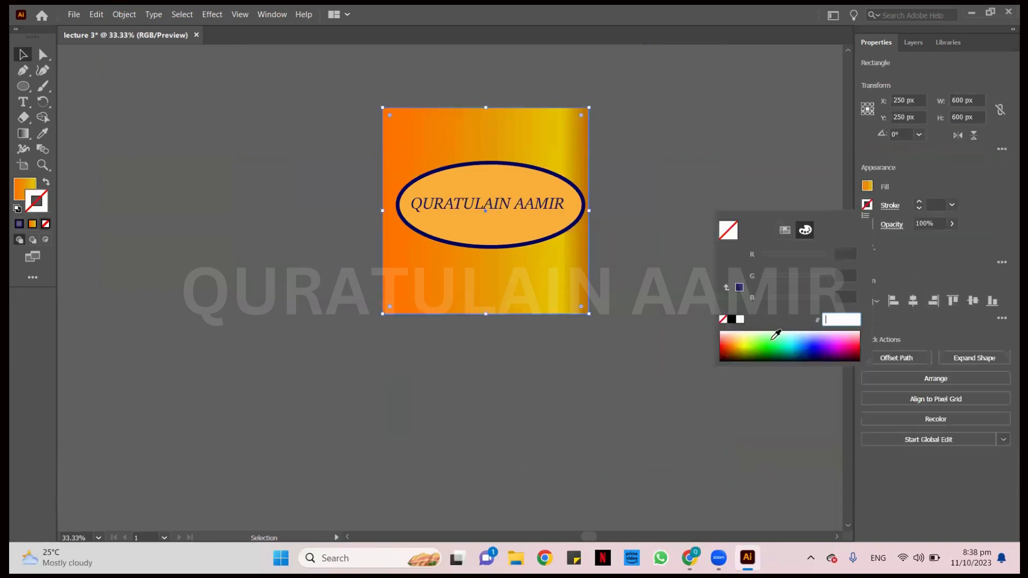
click(785, 230)
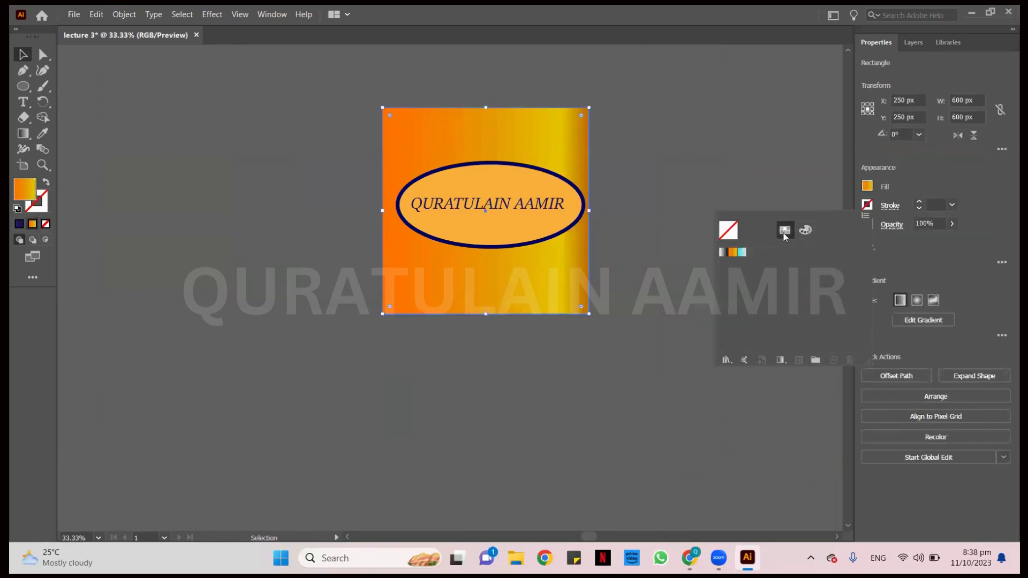
click(806, 230)
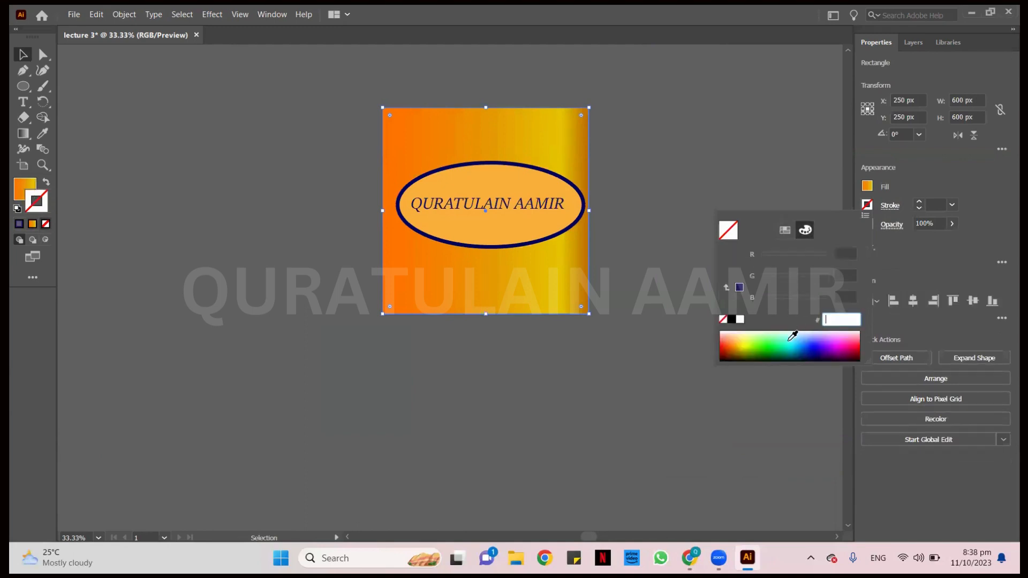
click(819, 351)
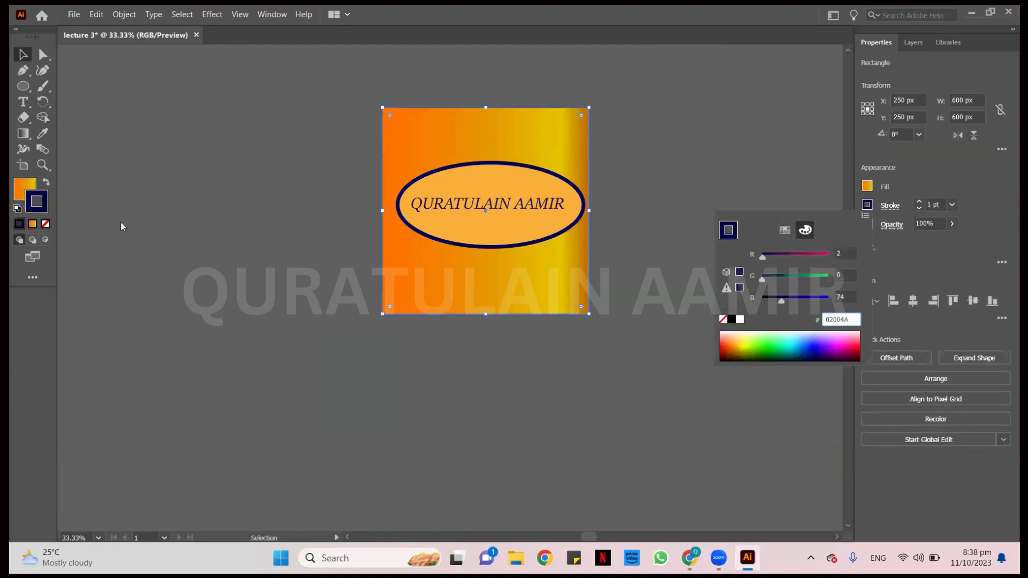
click(919, 202)
click(919, 202)
click(919, 203)
click(918, 202)
click(919, 203)
click(919, 202)
click(919, 203)
click(919, 202)
click(919, 203)
click(919, 203)
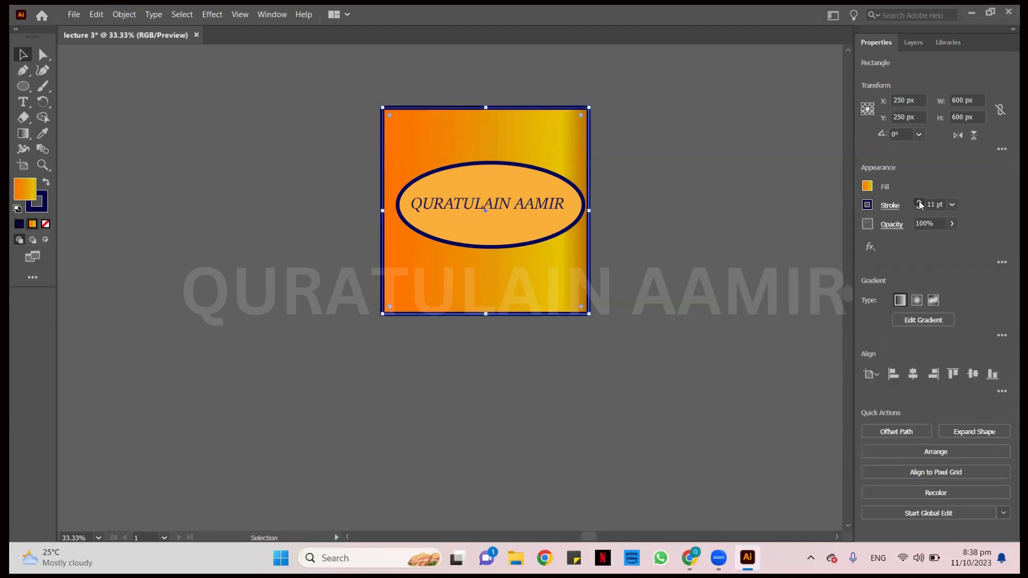
click(919, 202)
click(919, 203)
click(919, 203)
click(919, 202)
click(919, 202)
click(919, 202)
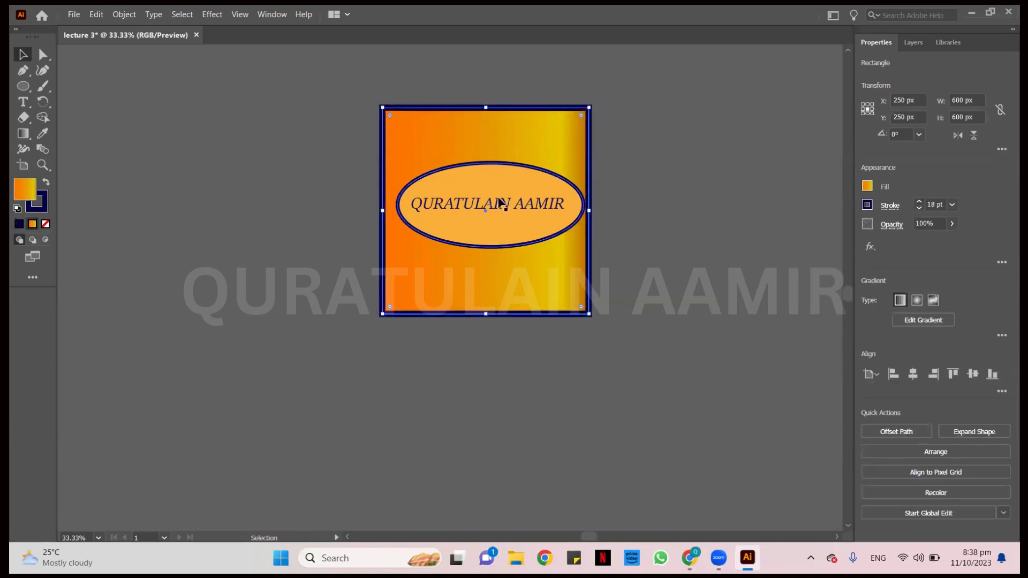
Nudge the ellipse group slightly left and change the square's outline to dark red
drag(515, 206, 509, 205)
click(519, 110)
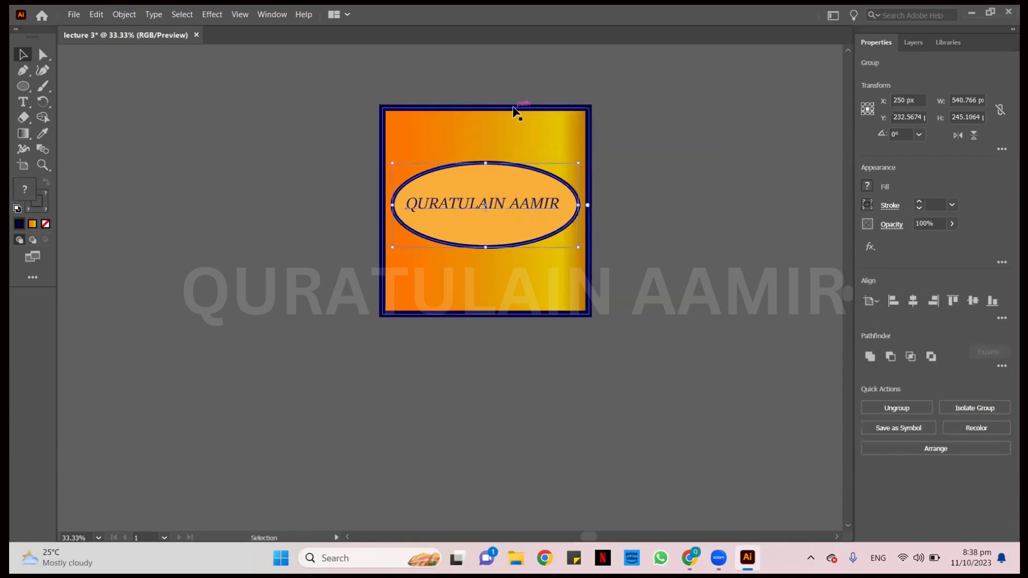
click(868, 205)
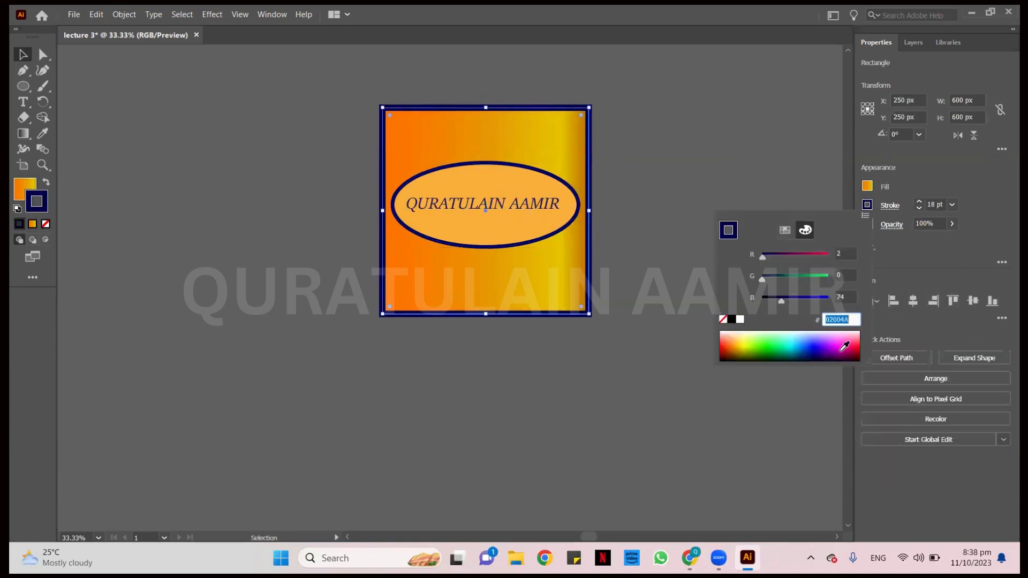
mouse_move(845, 347)
mouse_down()
mouse_move(860, 348)
mouse_move(852, 358)
mouse_up()
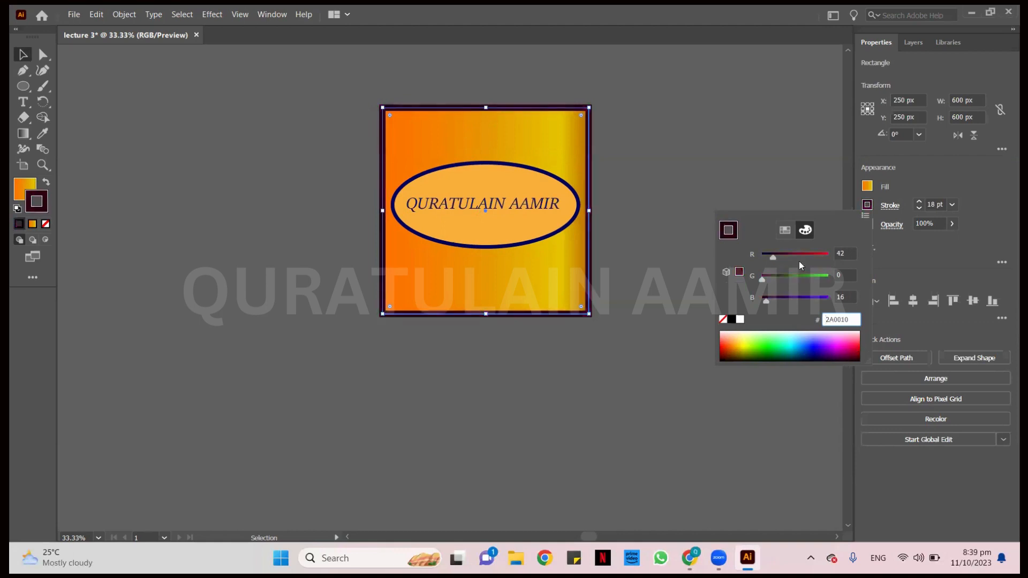
click(741, 158)
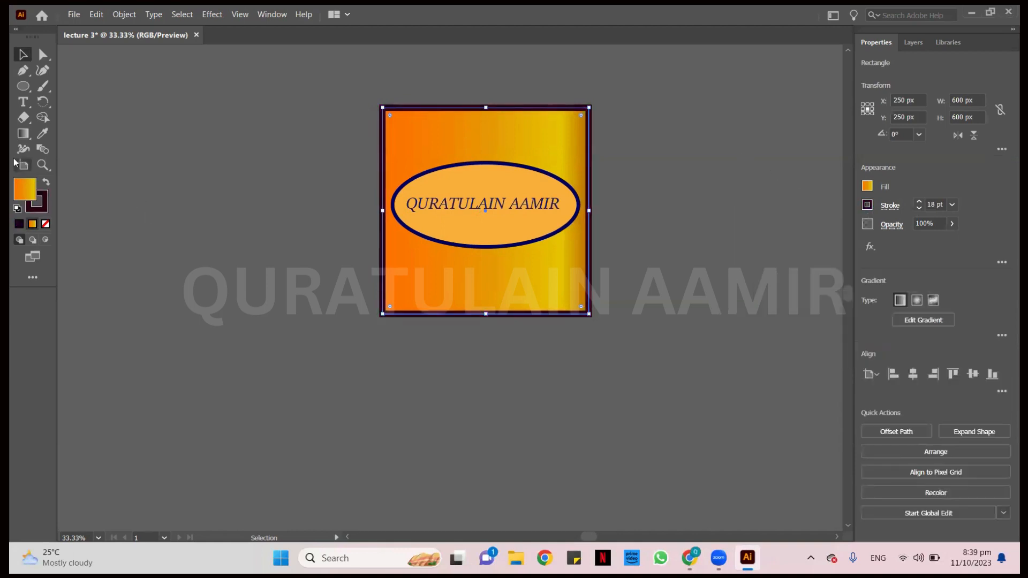
Swap the square's fill and outline, then revert to the gradient fill with a magenta outline
click(46, 183)
click(46, 182)
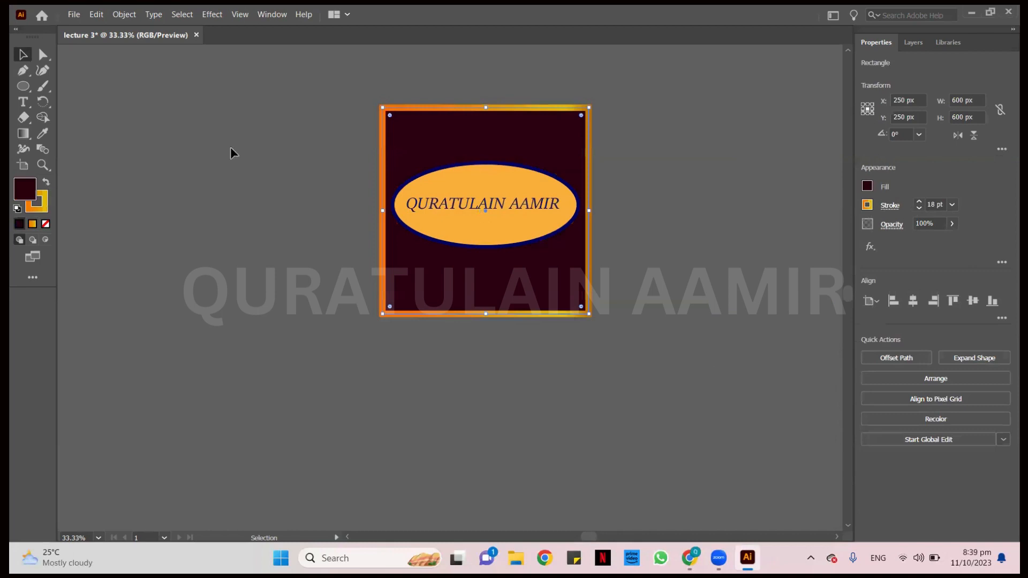
click(281, 154)
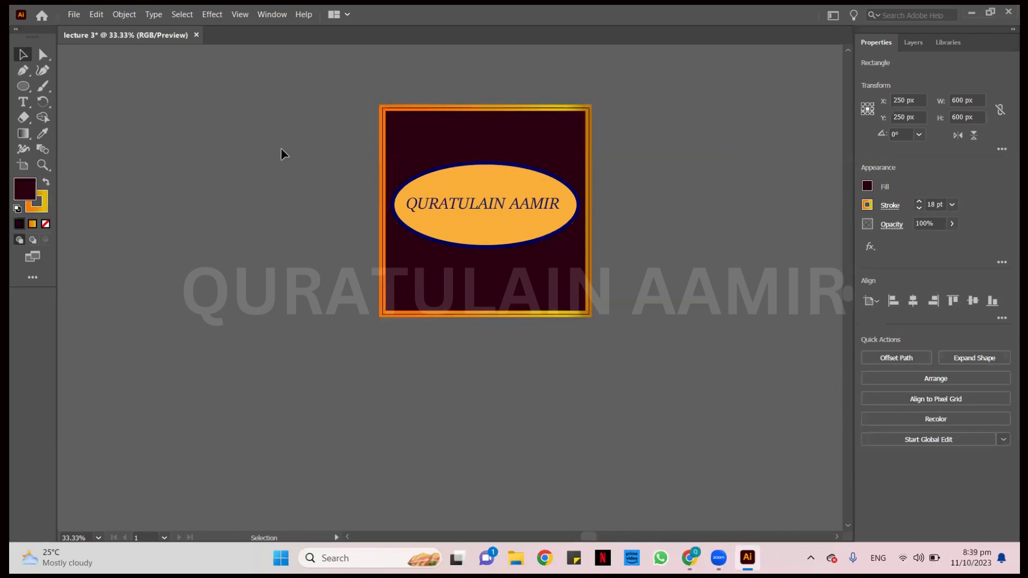
click(408, 115)
key(shift+x)
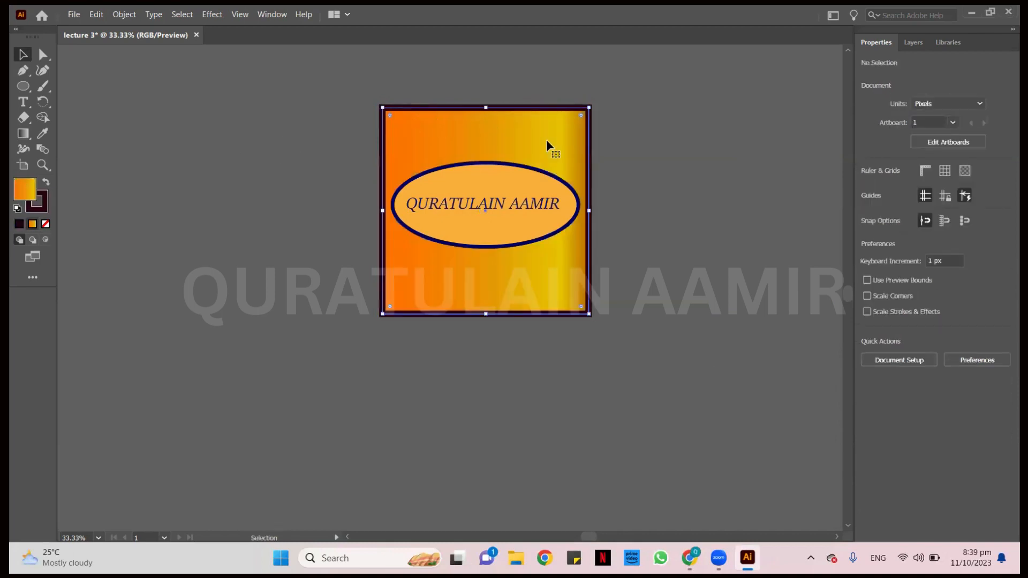
key(ctrl+z)
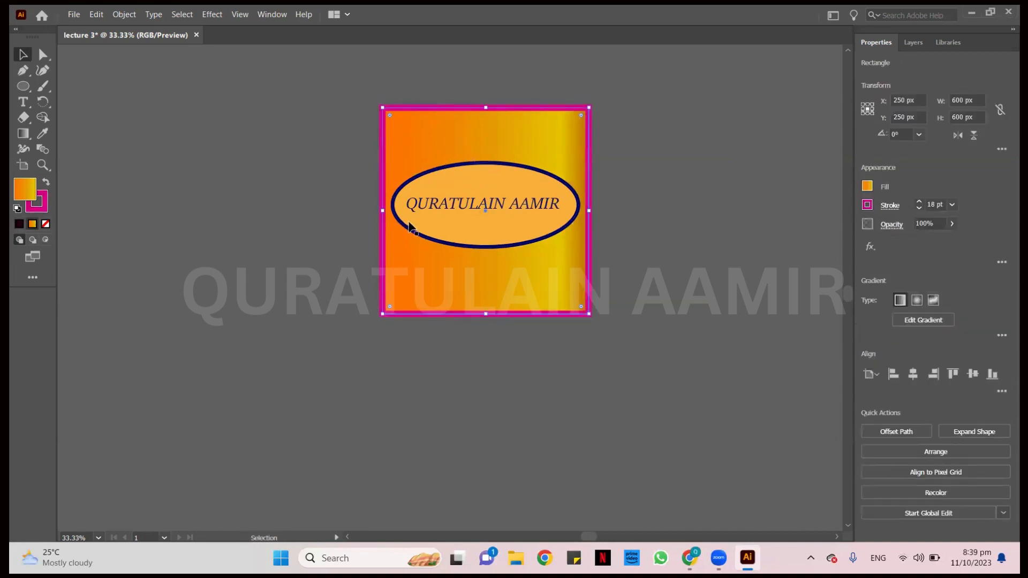
Ungroup the ellipse and name text, then select the gradient square alone
click(404, 196)
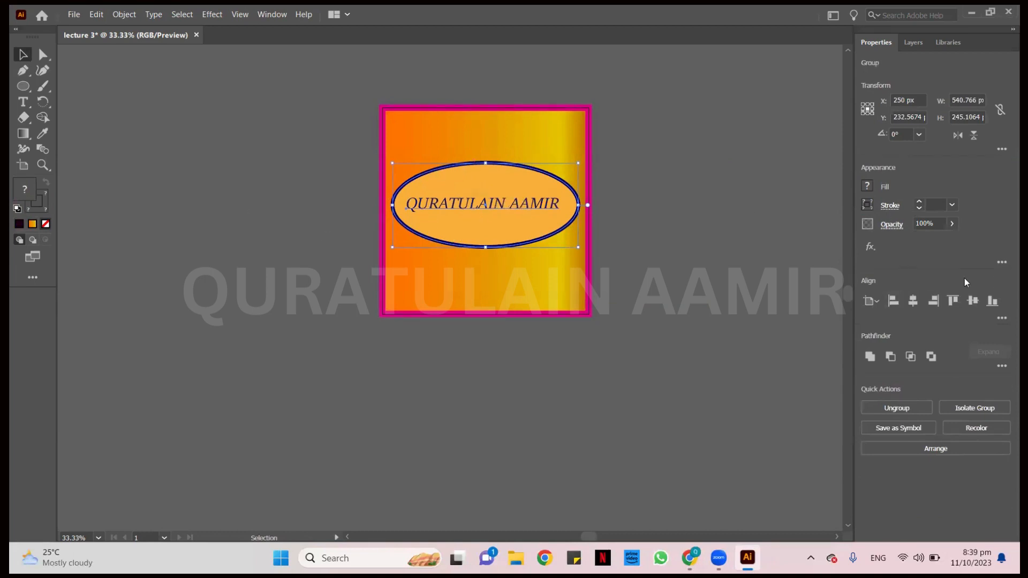
click(897, 408)
click(713, 254)
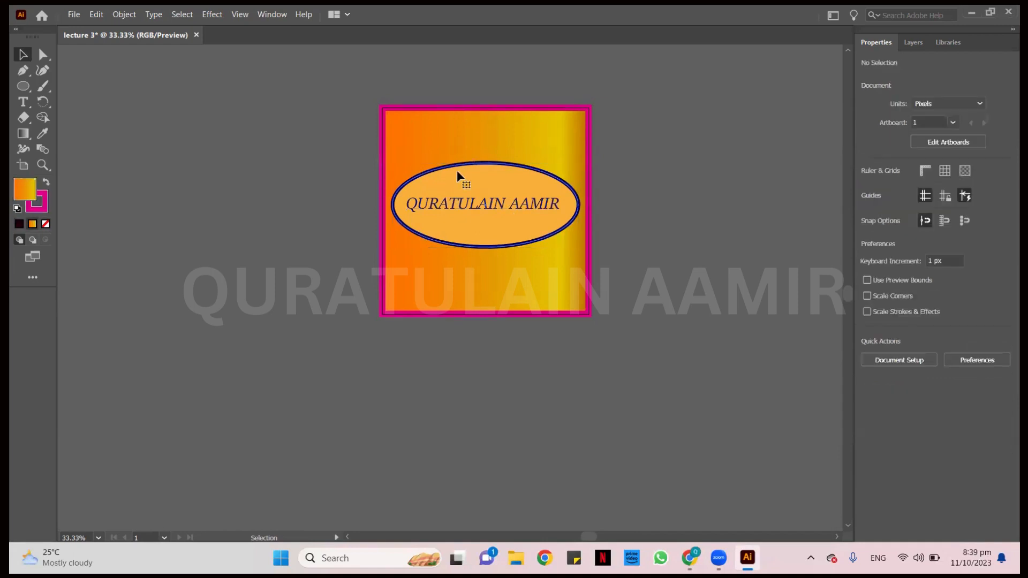
click(457, 171)
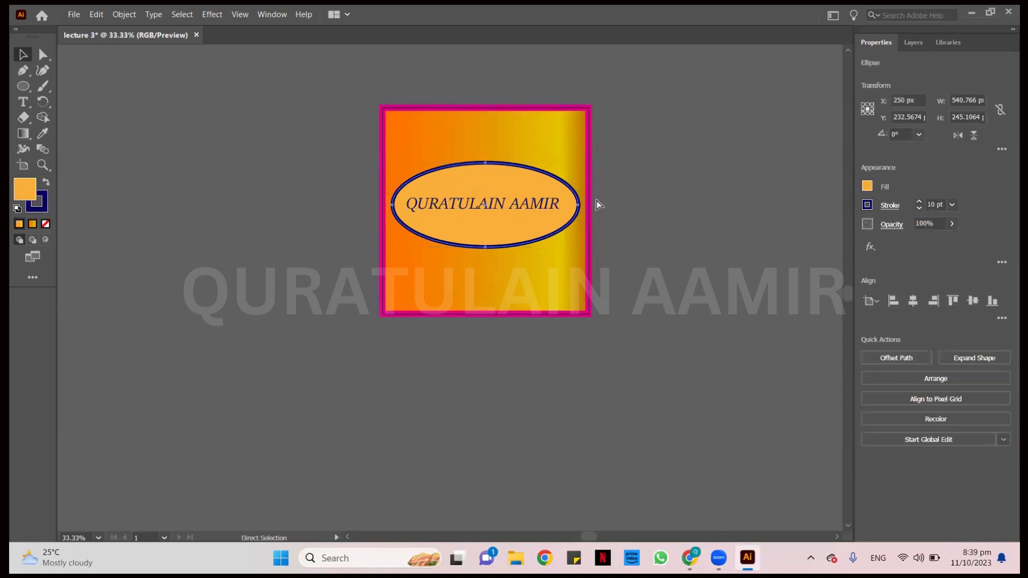
click(643, 191)
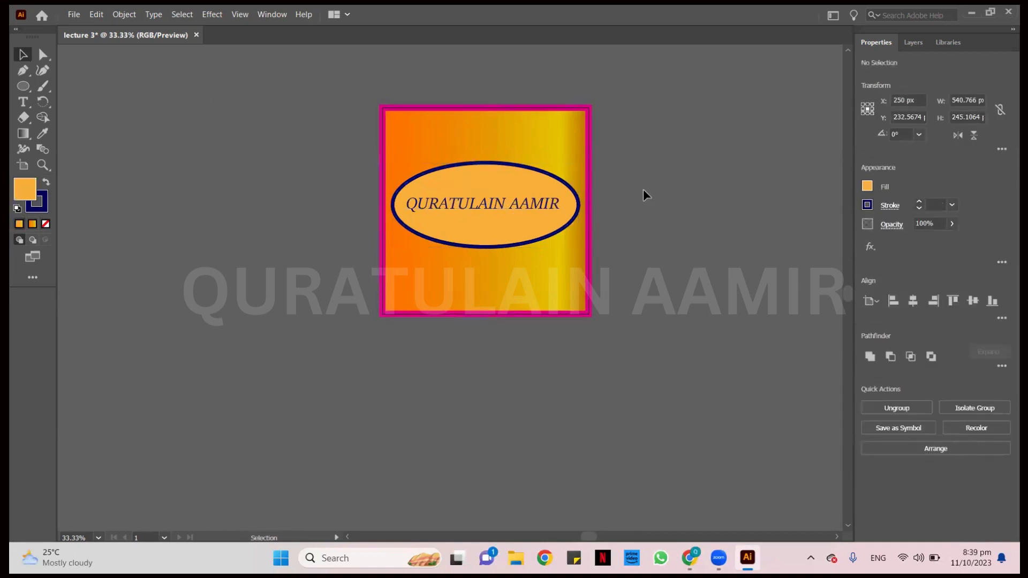
click(461, 171)
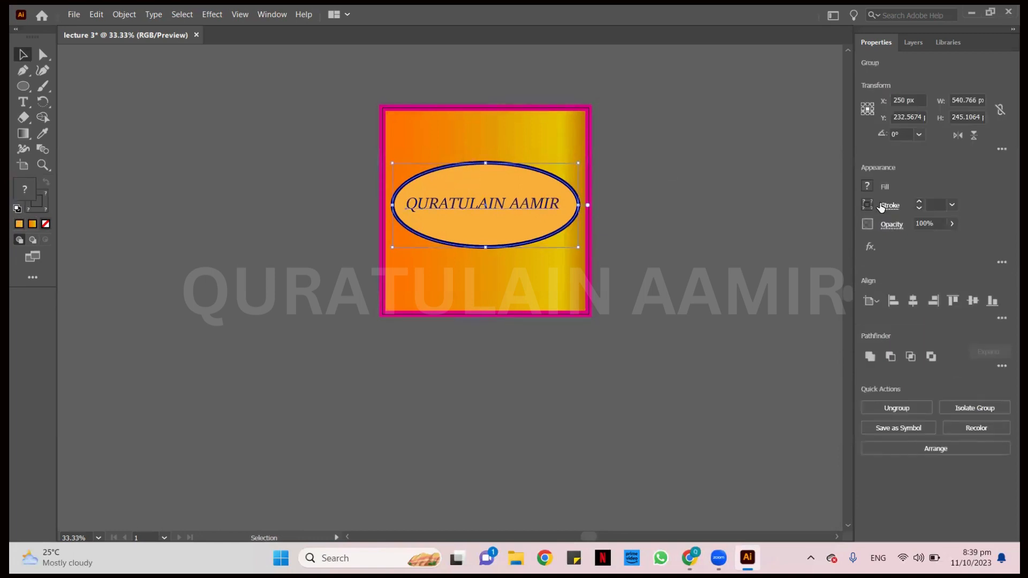
click(914, 406)
click(474, 110)
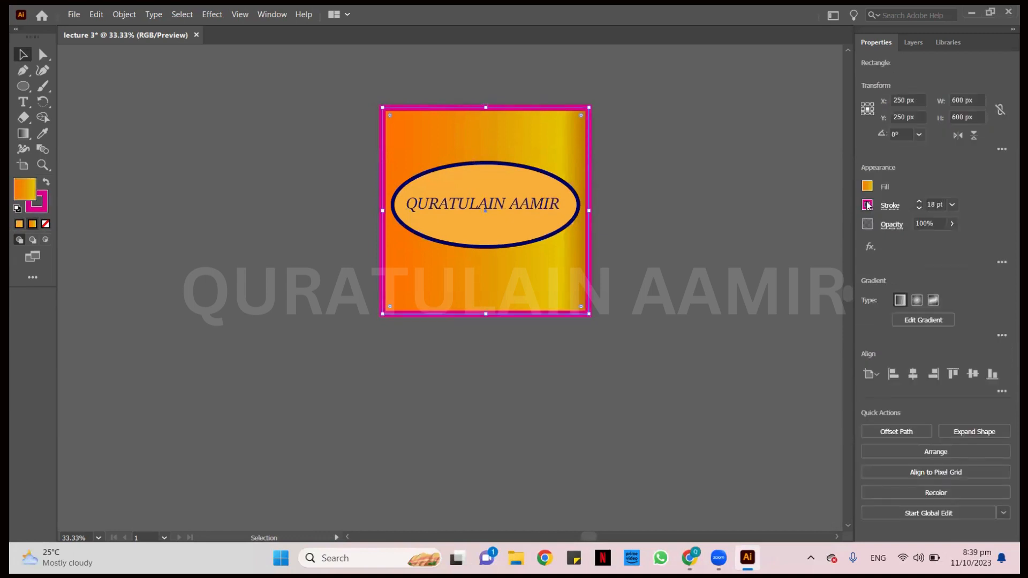
Change the square's stroke from magenta to black and raise its weight to about 38 pt
click(732, 319)
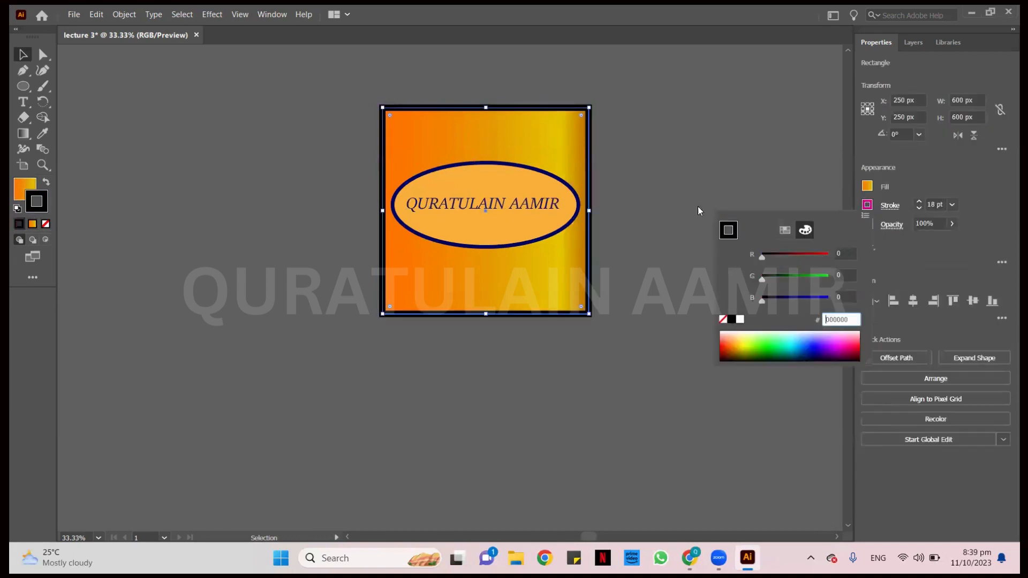
click(920, 203)
click(919, 203)
click(919, 202)
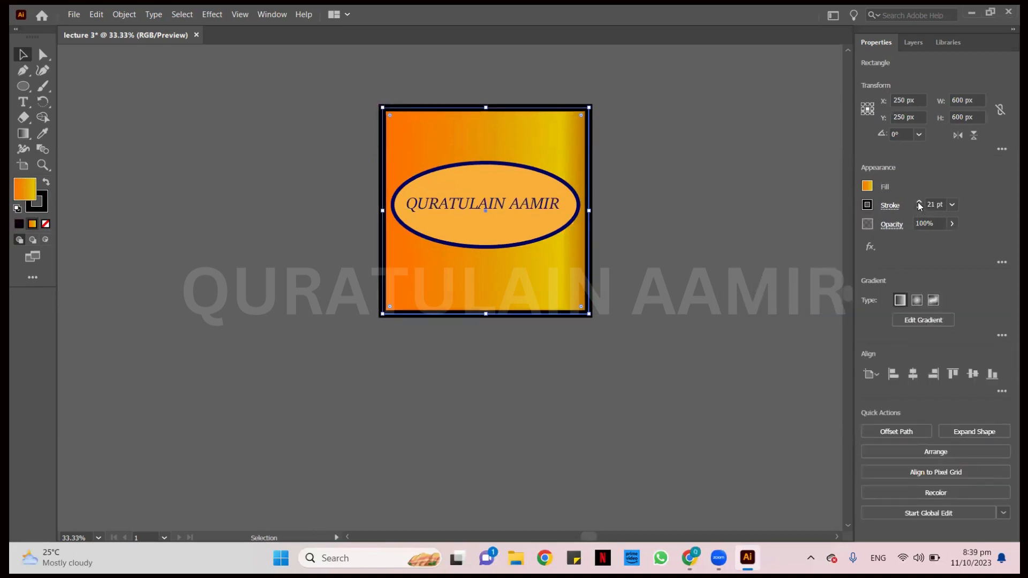
click(919, 204)
click(919, 204)
click(919, 204)
click(919, 204)
click(919, 204)
click(919, 203)
click(919, 204)
click(919, 204)
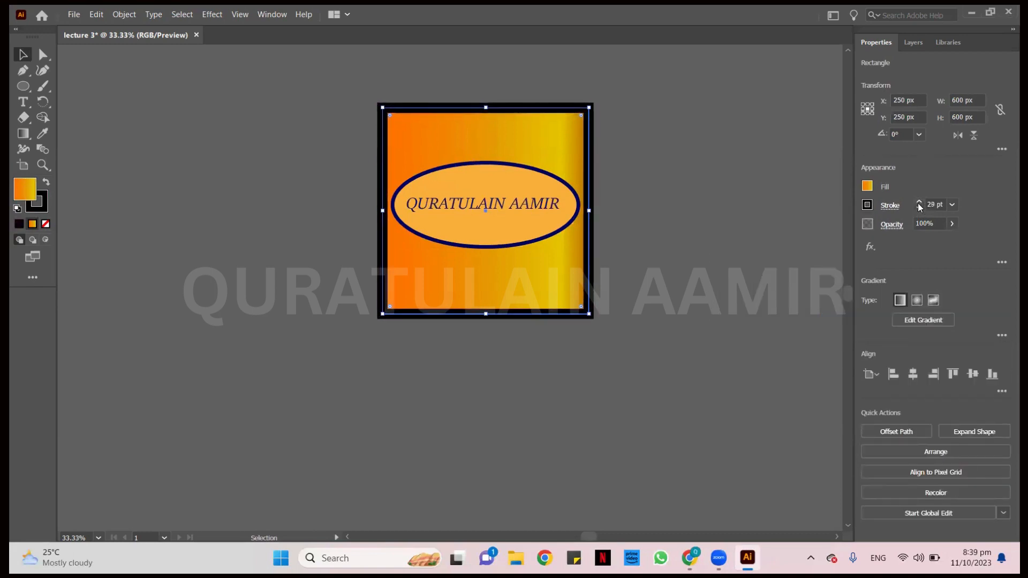
click(919, 203)
click(919, 204)
click(919, 203)
click(919, 204)
click(919, 203)
click(919, 204)
click(919, 203)
click(919, 204)
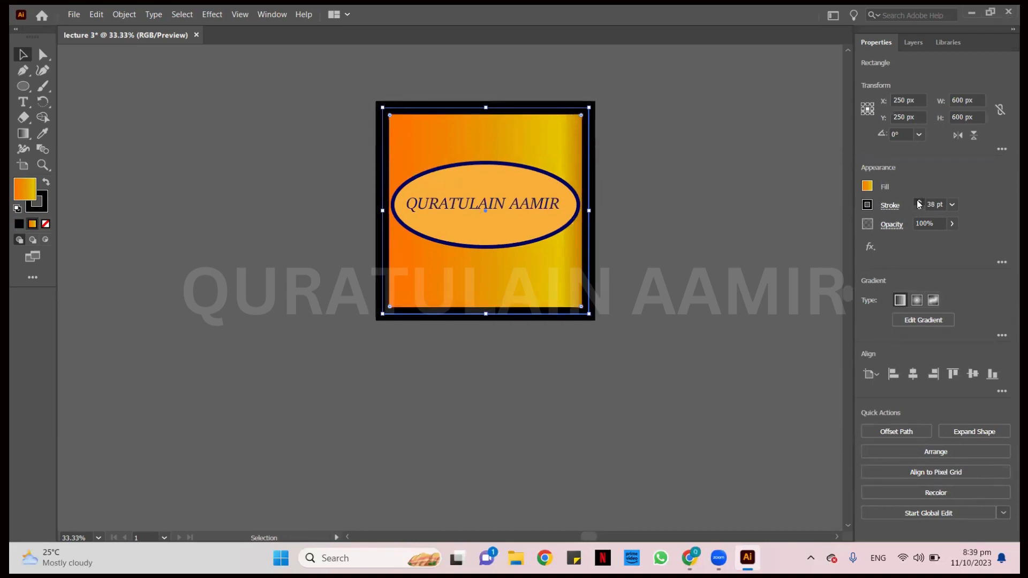
click(688, 157)
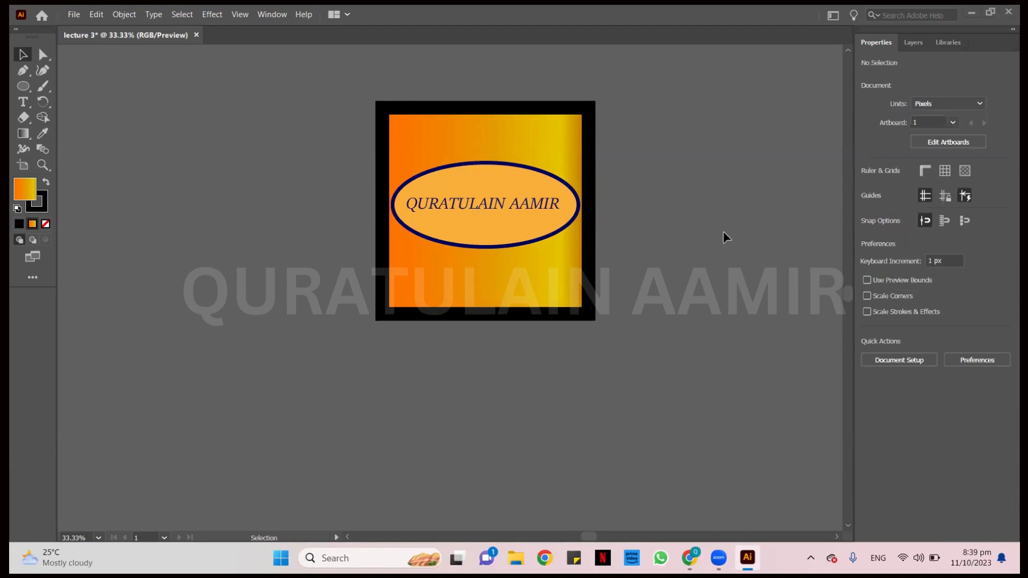
scroll(625, 233, up, 2)
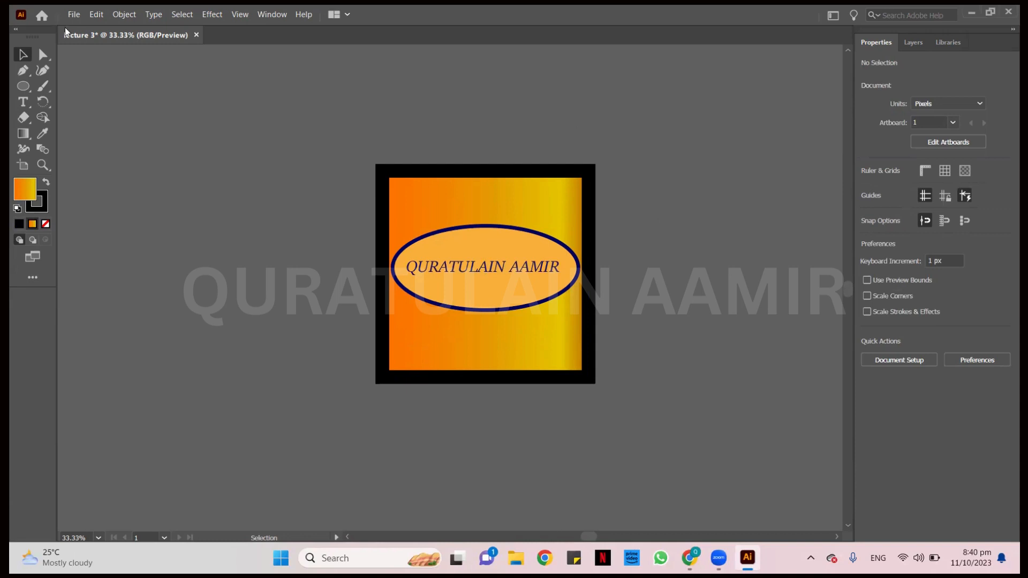
Export the artwork with Export As to a PNG named 'lecture 3' at High (300 ppi)
click(95, 15)
click(74, 14)
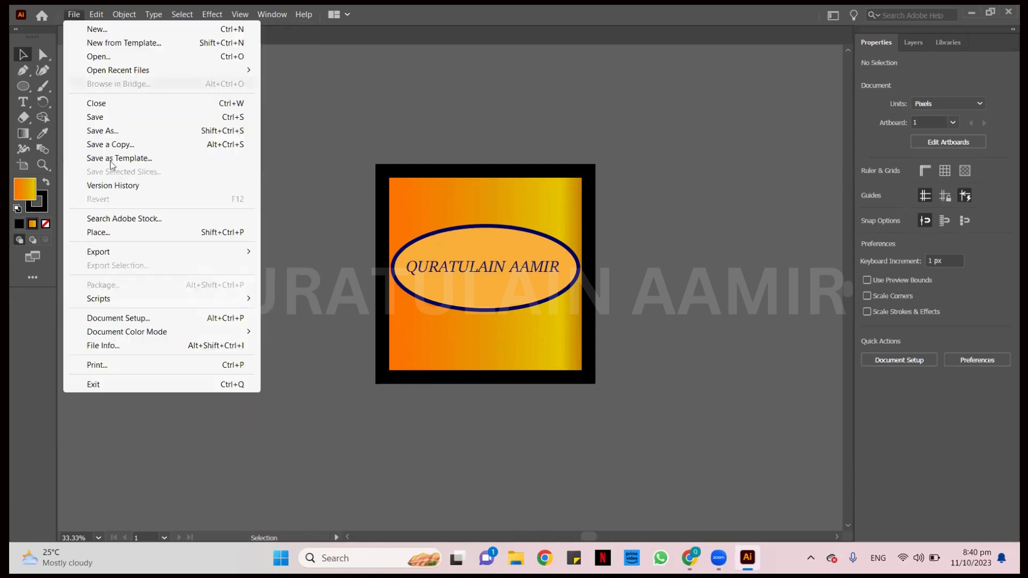
mouse_move(191, 251)
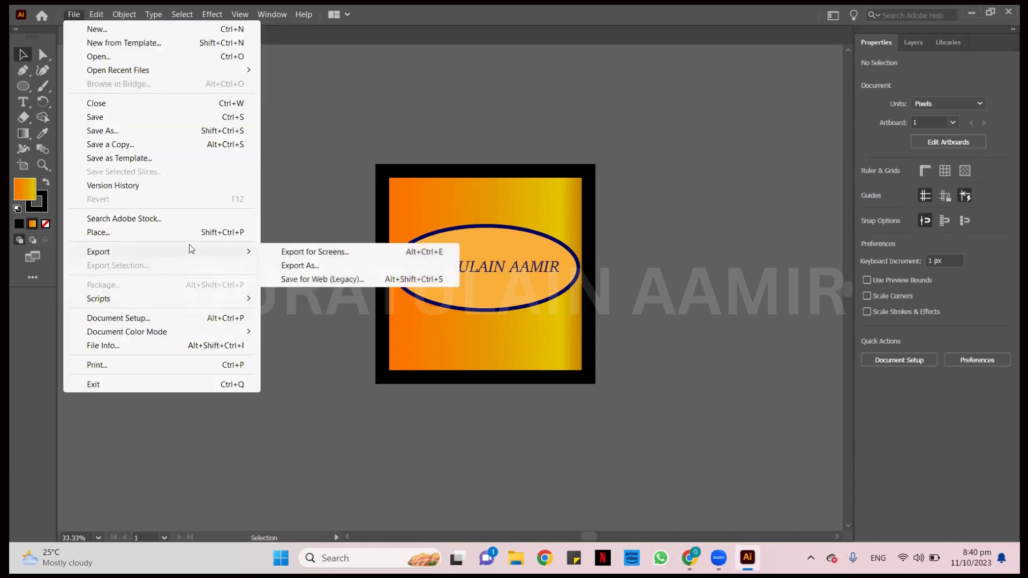
click(292, 266)
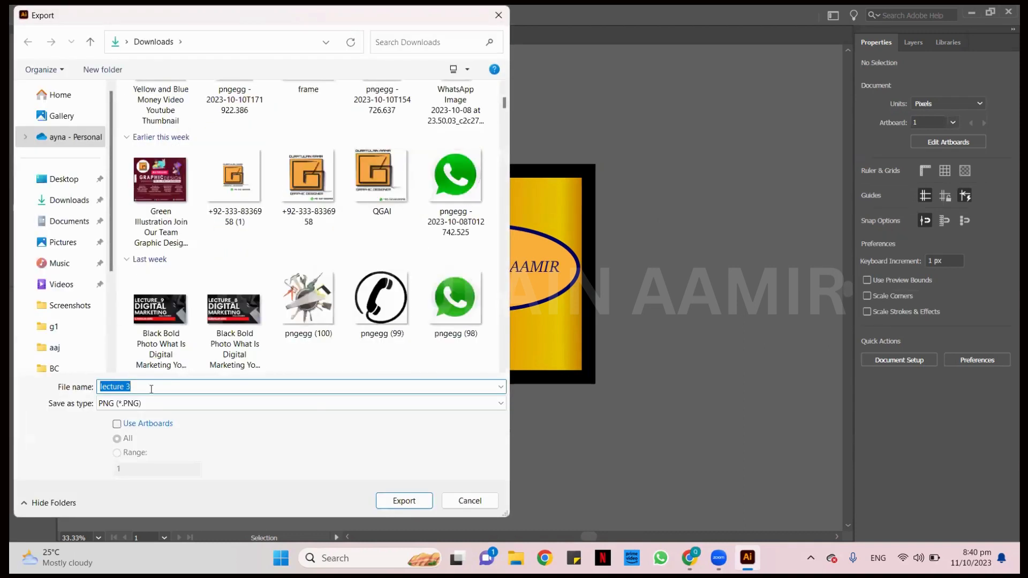
click(270, 388)
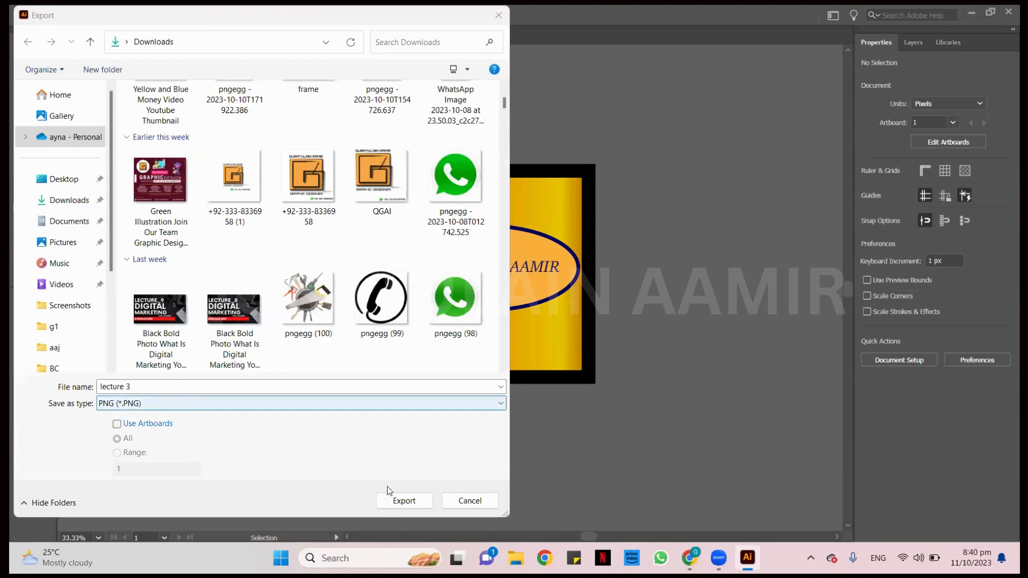
click(405, 507)
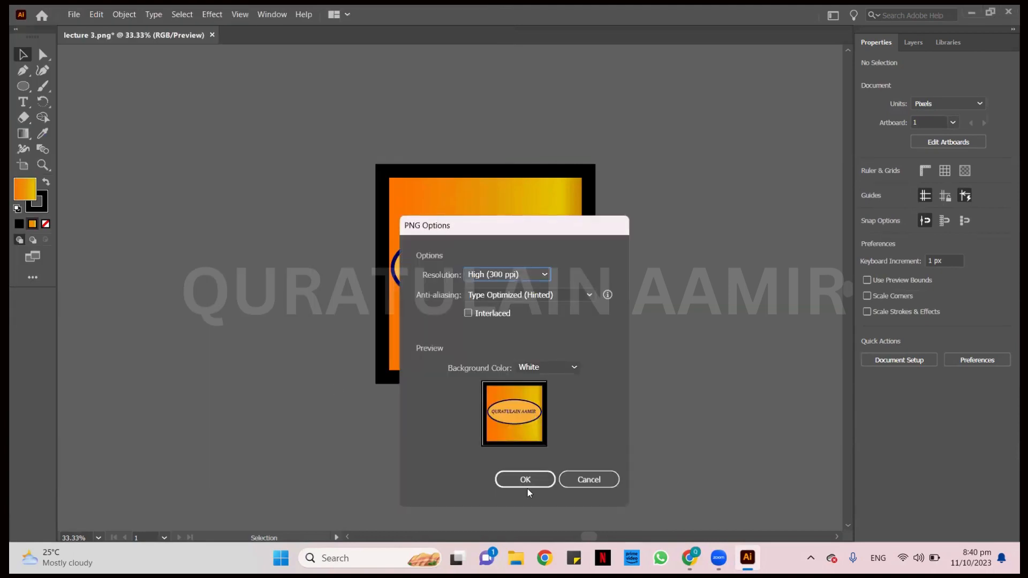
click(519, 478)
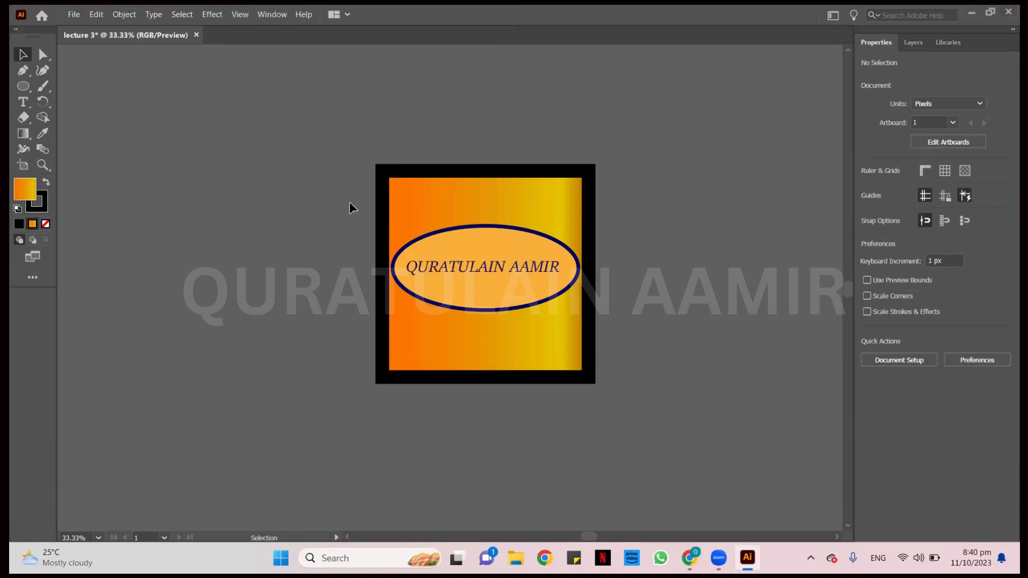
click(516, 558)
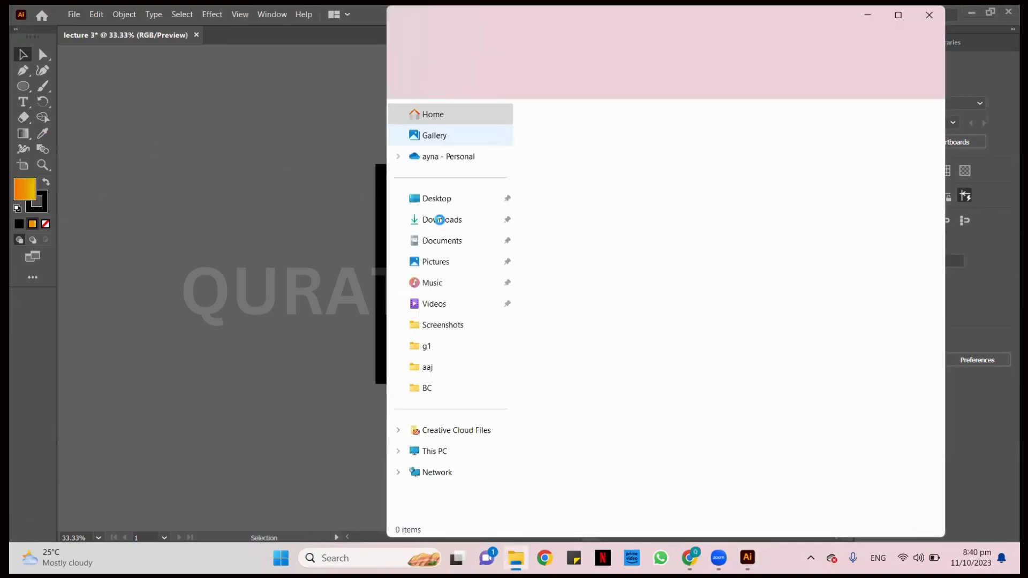
click(445, 220)
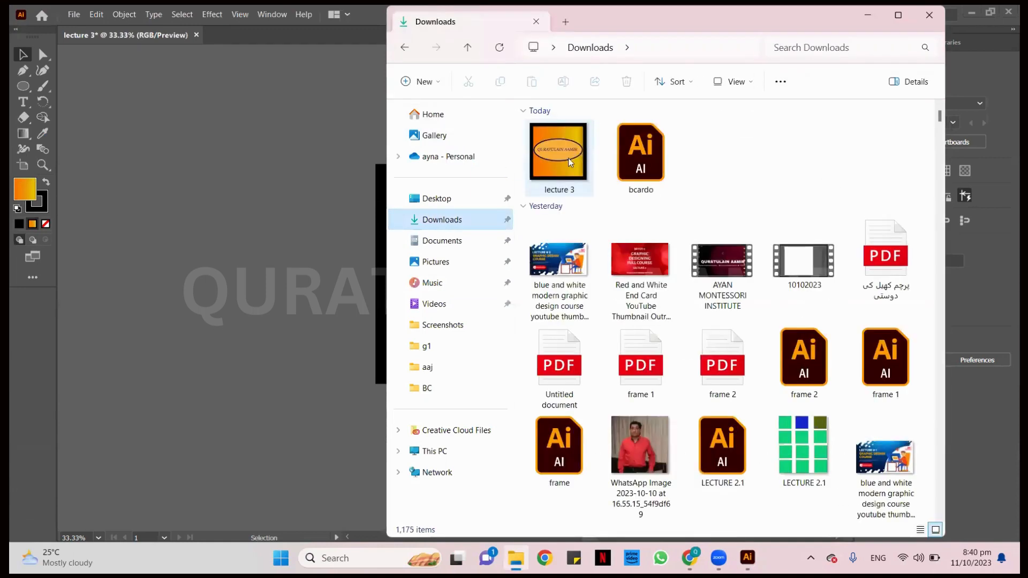
click(870, 16)
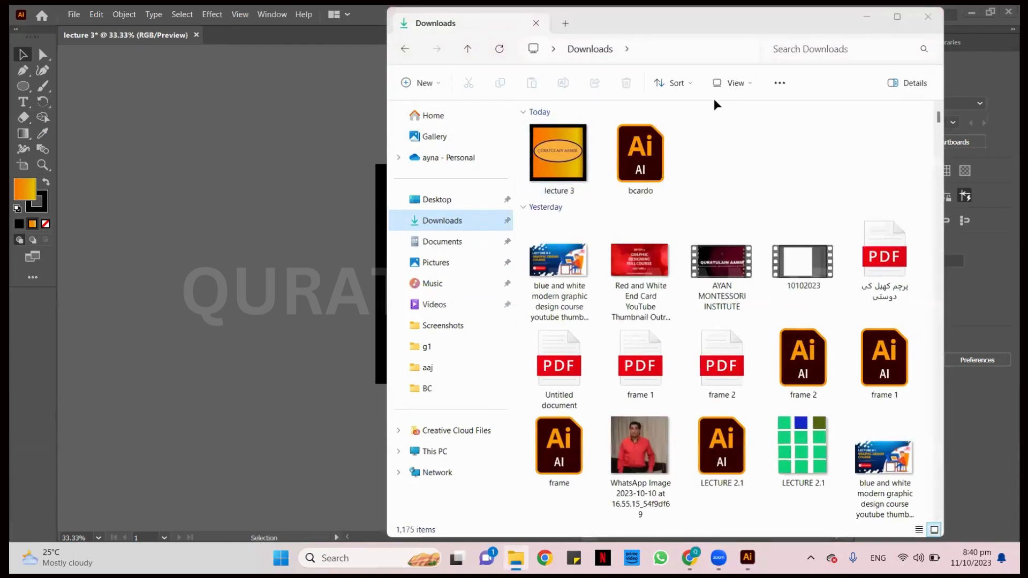
Save As 'lecture 3' in Adobe Illustrator (*.AI) format in Downloads, accepting the Illustrator 2020 options
click(74, 14)
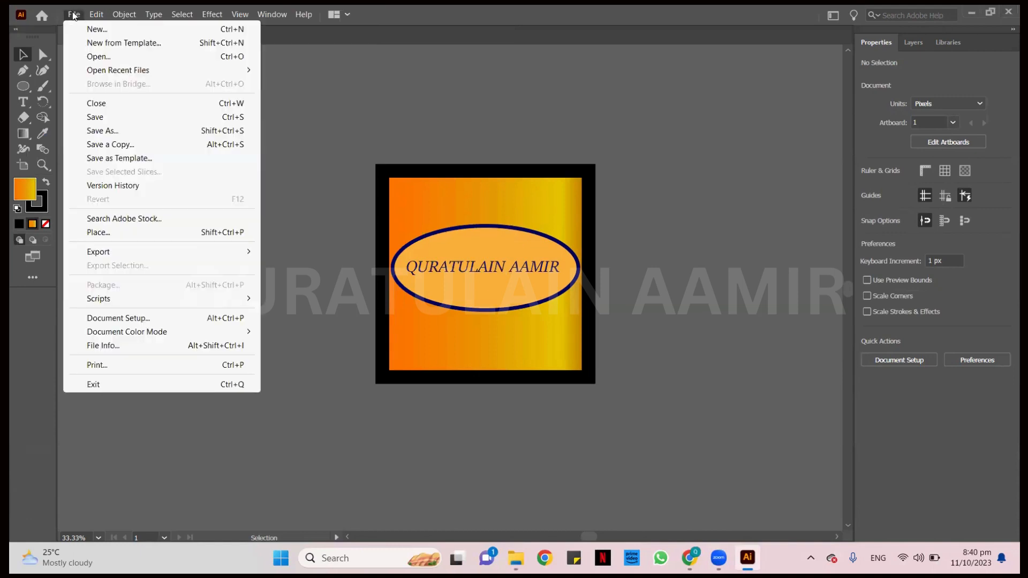
click(120, 117)
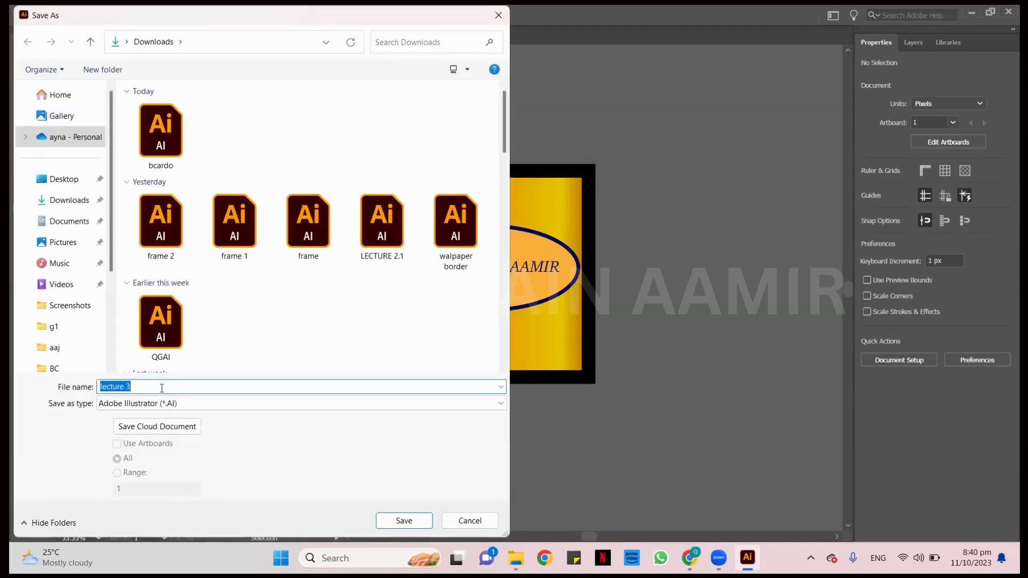
click(321, 403)
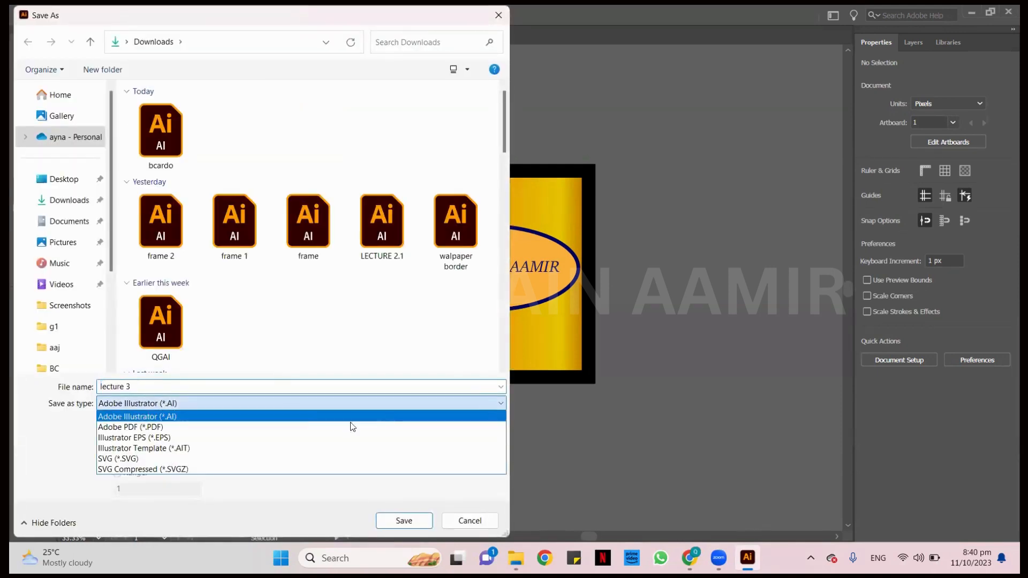
click(263, 416)
click(426, 518)
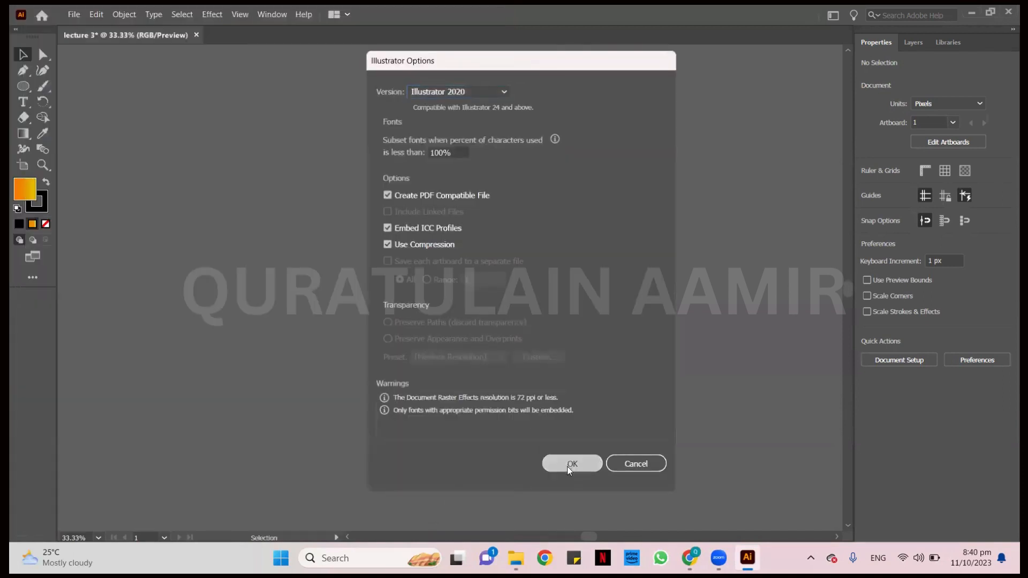
click(567, 466)
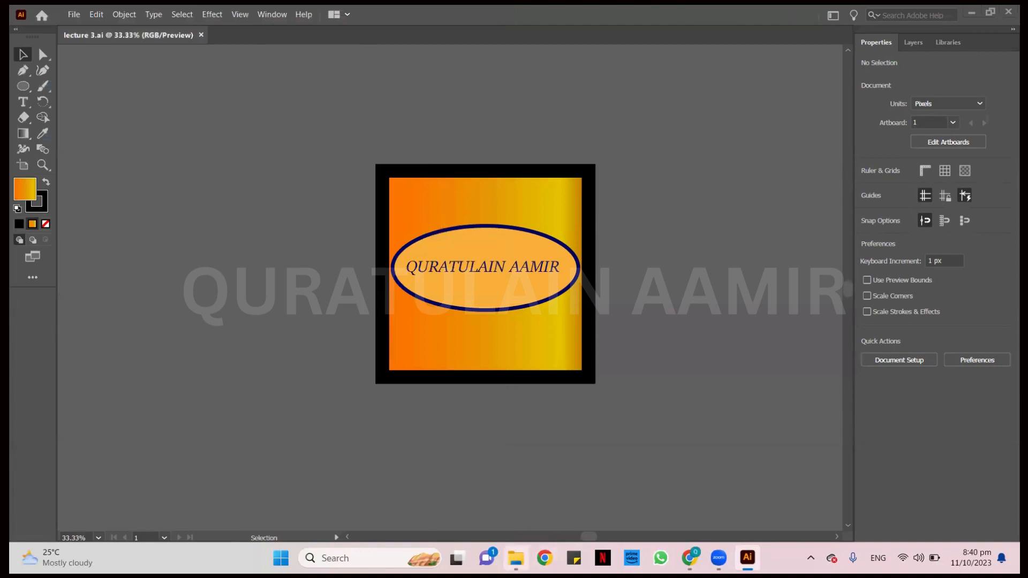
click(516, 558)
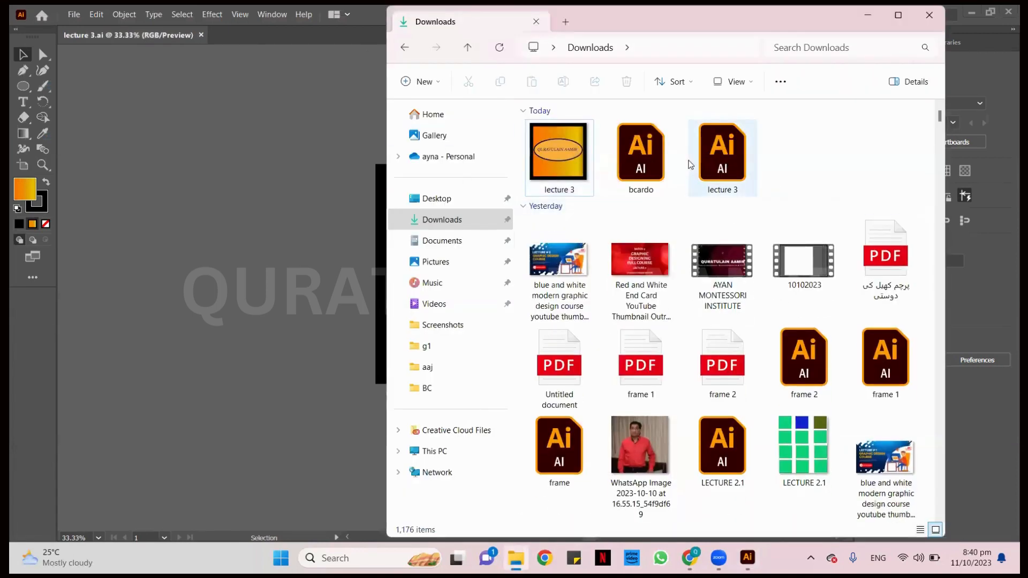
click(930, 15)
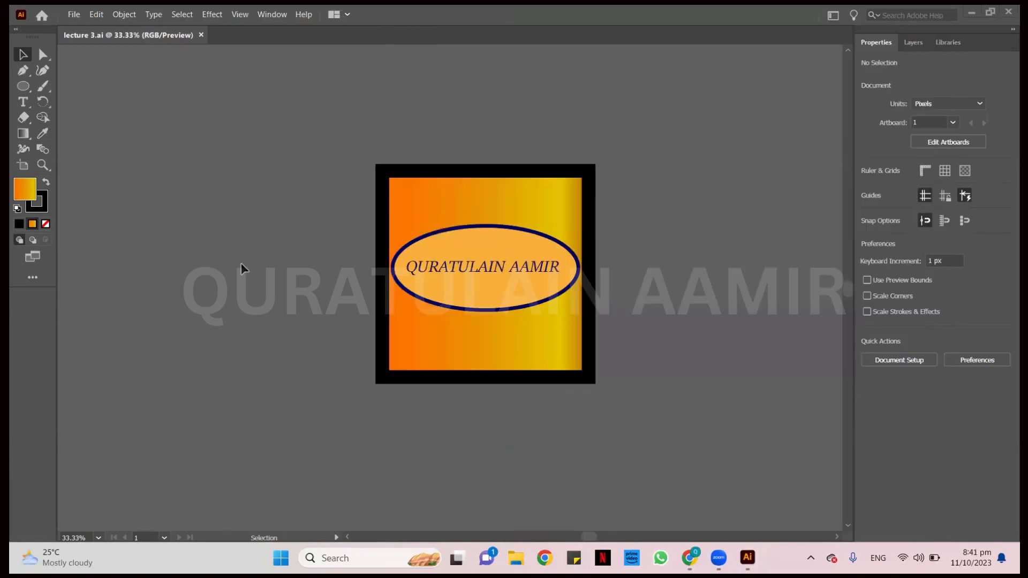